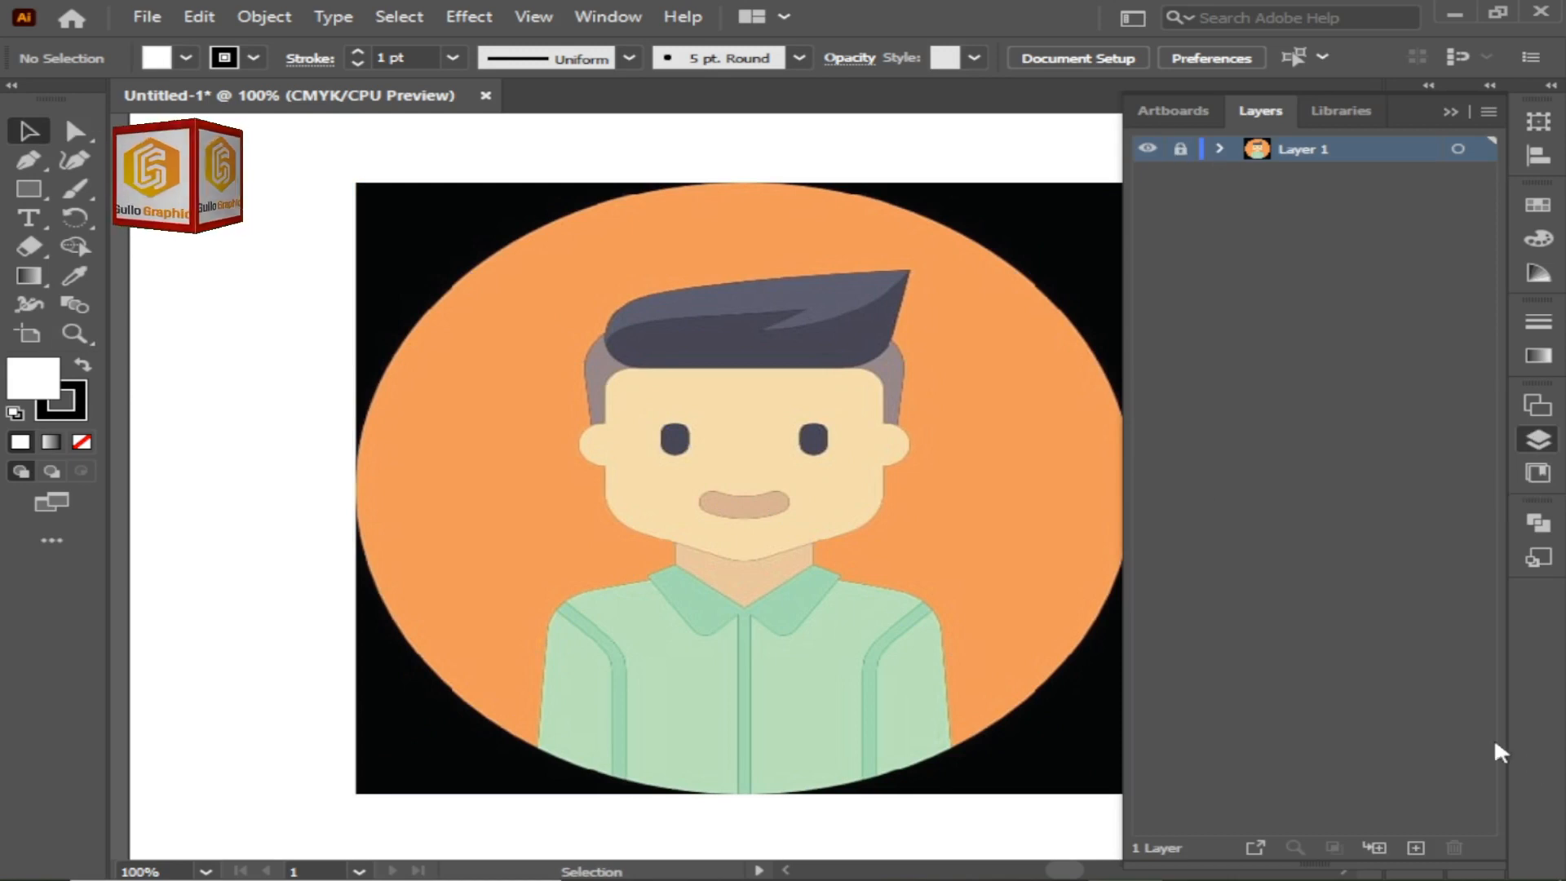
Add a new layer and draw an ellipse on it, sized to cover the portrait's orange round background
click(1415, 847)
click(1450, 112)
click(28, 161)
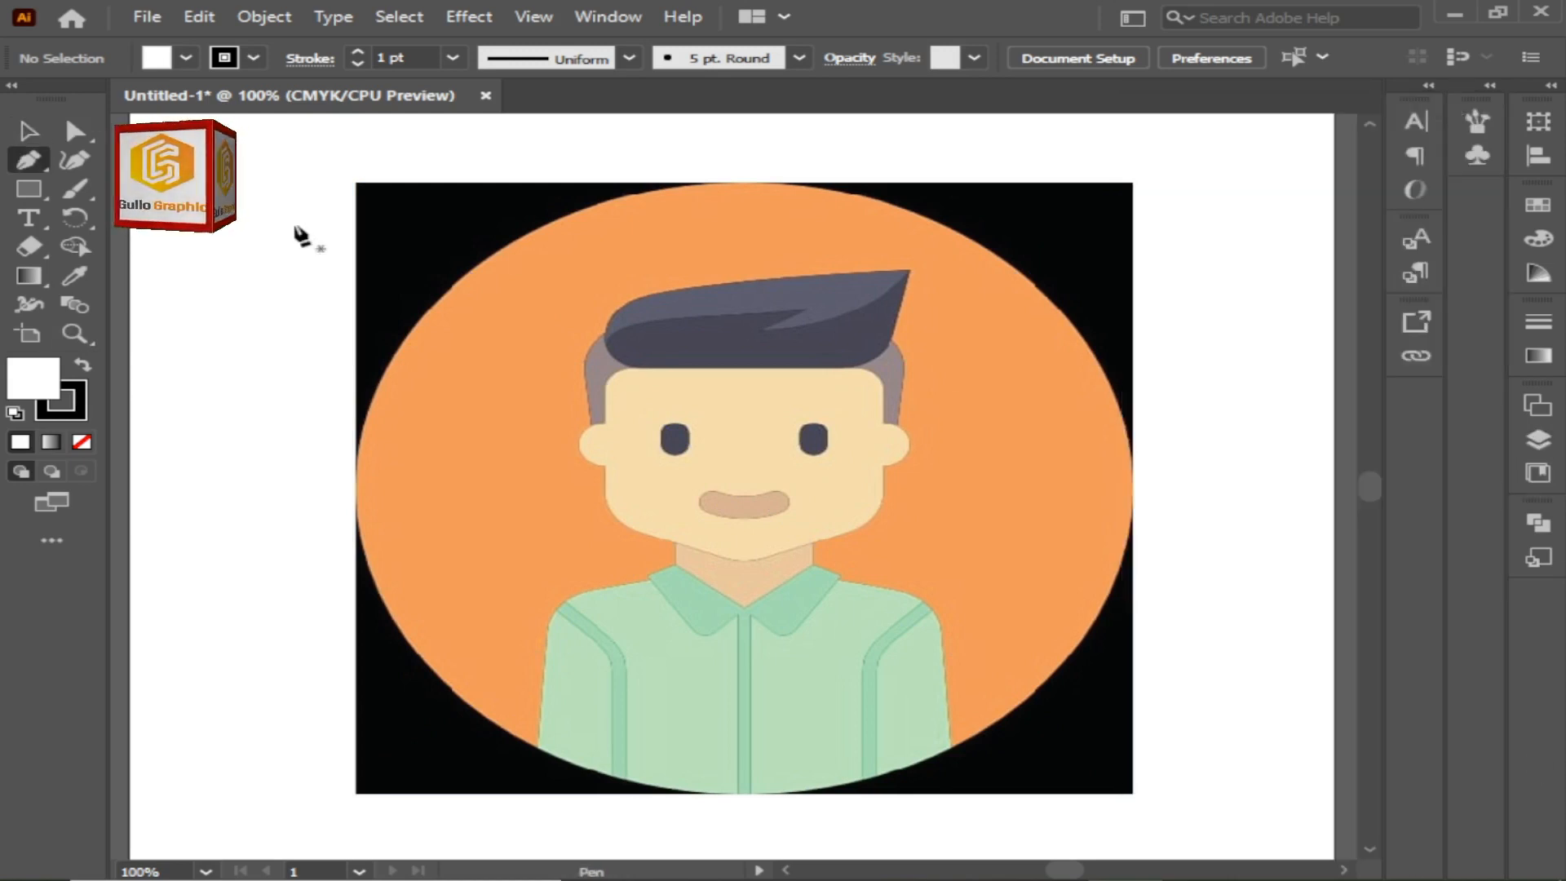
click(30, 128)
drag(28, 188, 171, 217)
drag(511, 281, 356, 186)
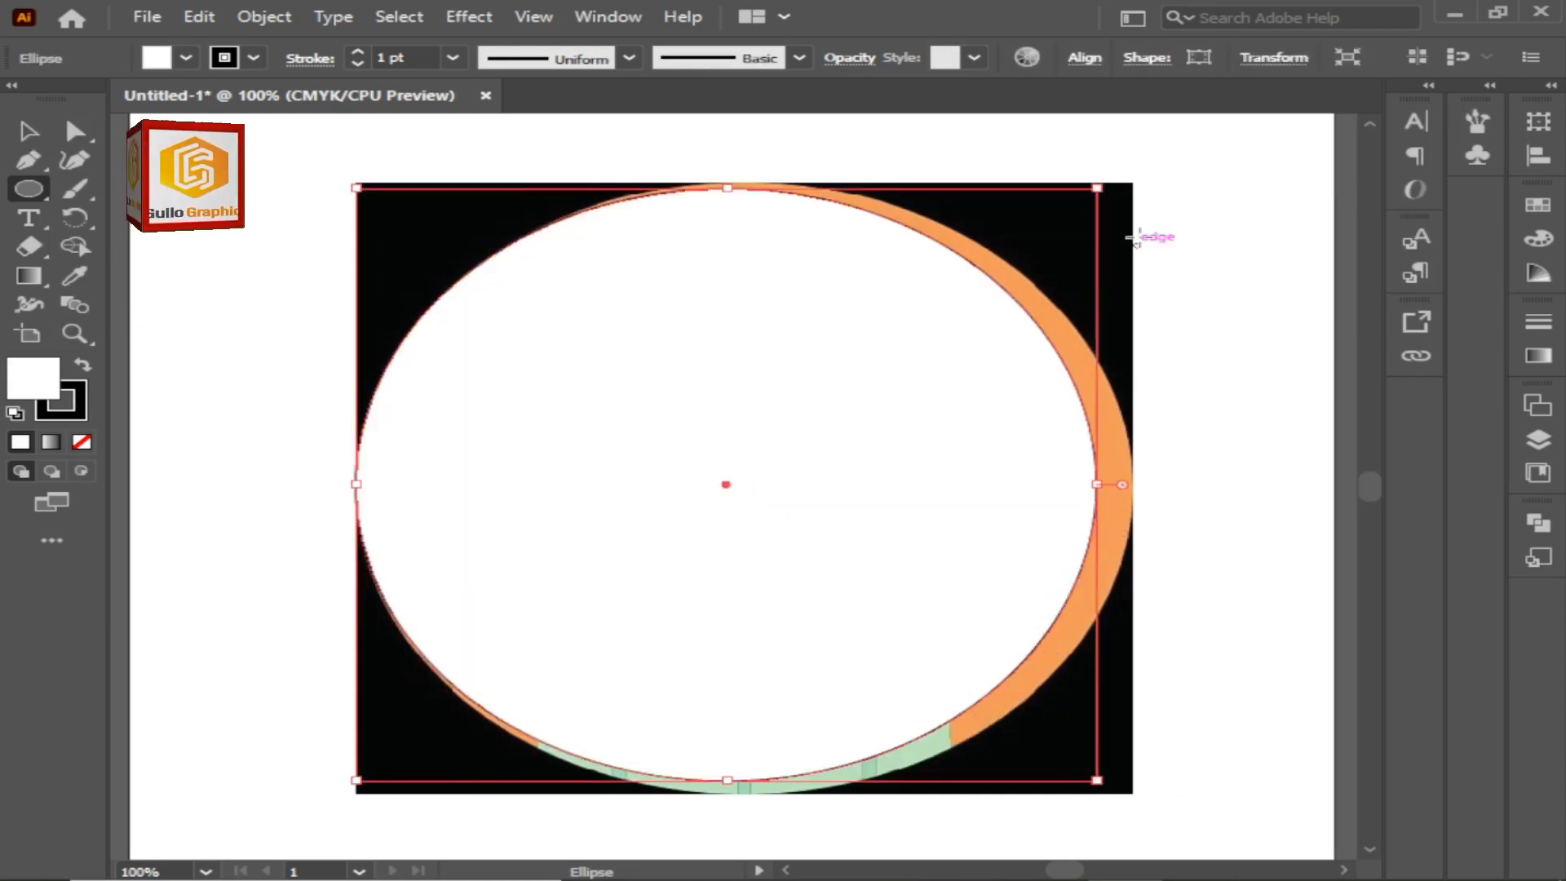
drag(1102, 186, 1133, 178)
drag(744, 781, 744, 791)
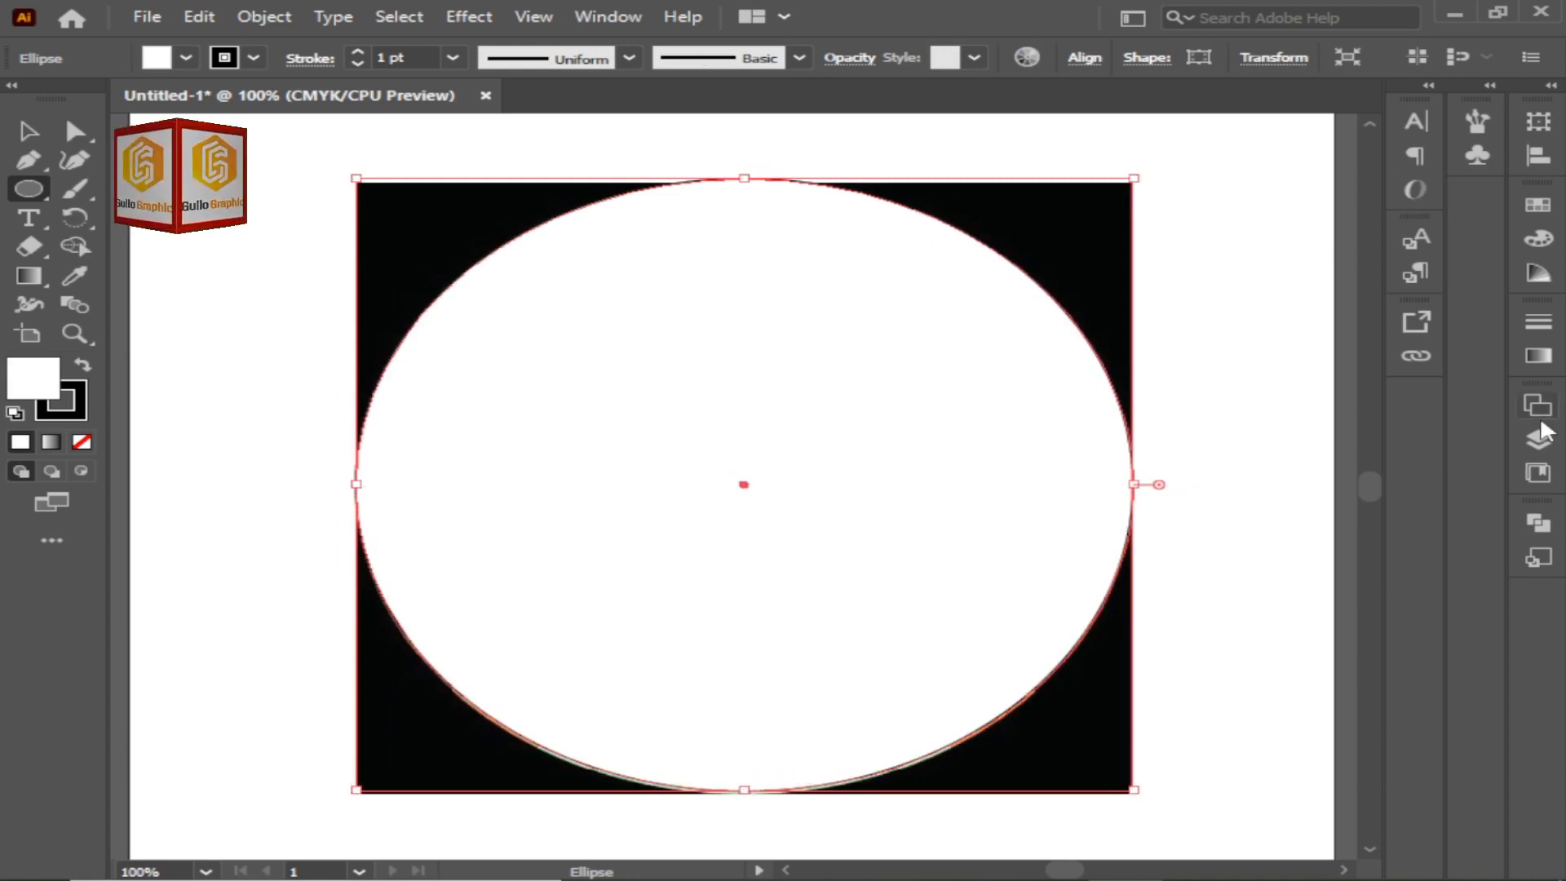
Move Layer 2 below Layer 1 and check the ellipse by toggling the reference layer's visibility
click(1538, 440)
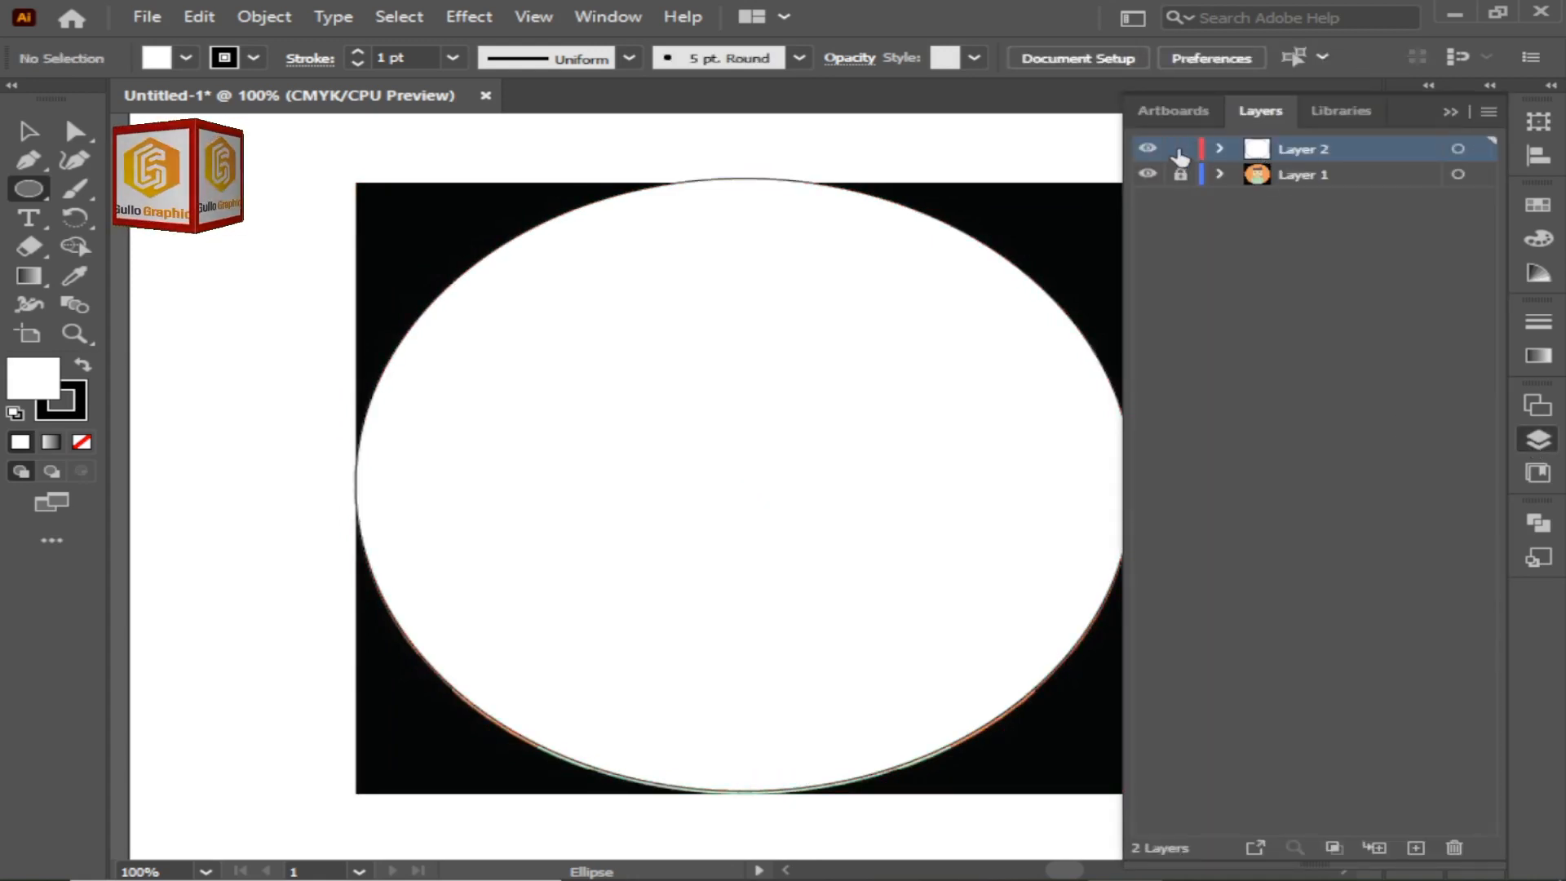
drag(1314, 144, 1336, 180)
key(v)
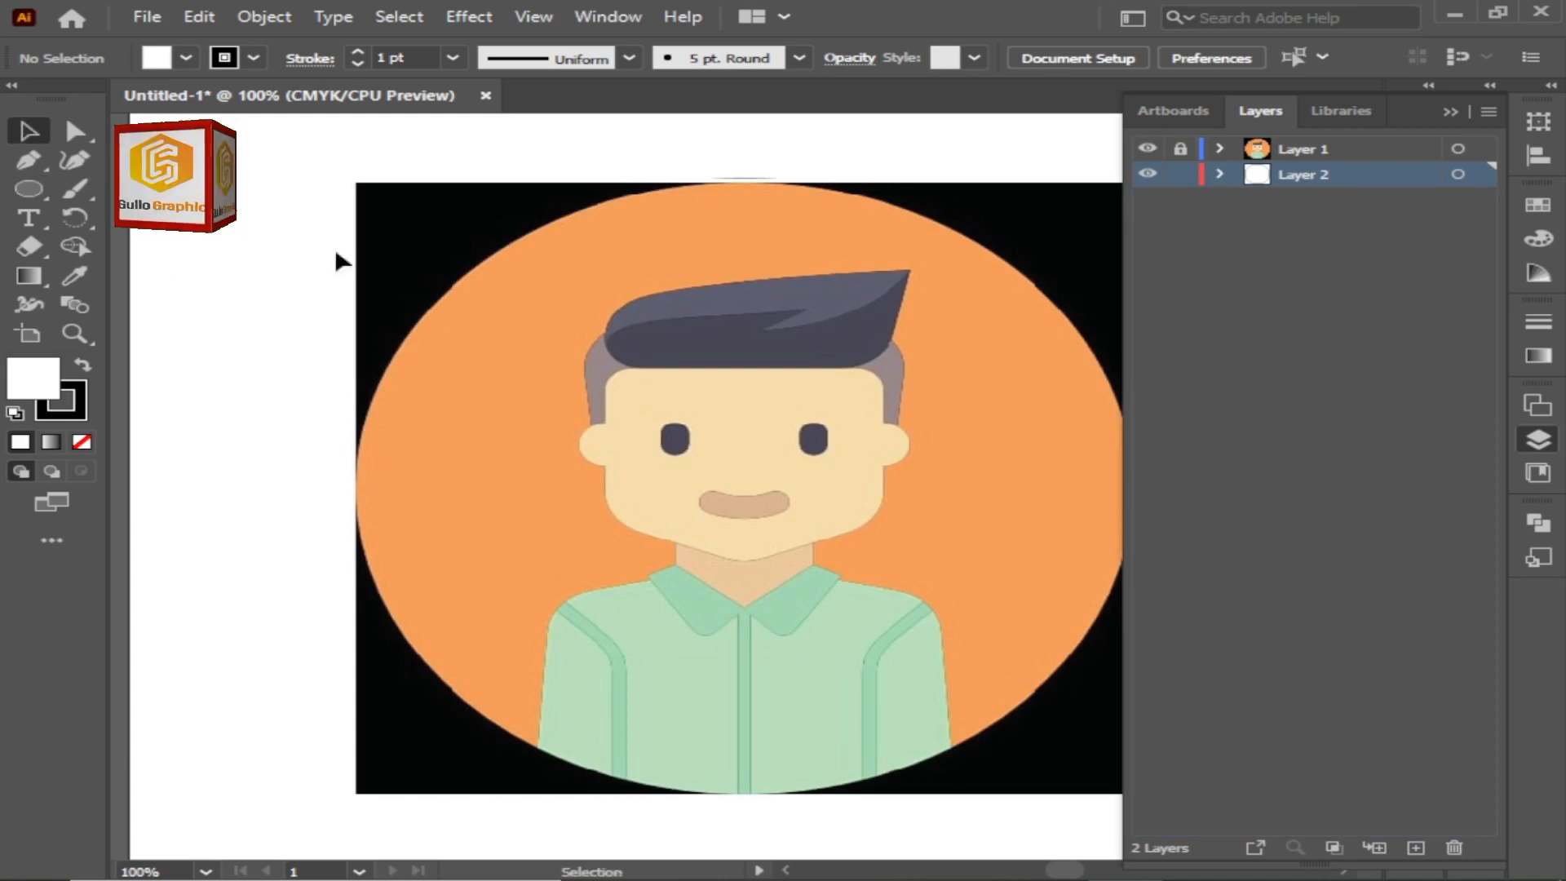
click(1148, 149)
click(1148, 148)
Fill the ellipse with the orange sampled from the reference background and check it with Layer 1 briefly hidden
click(756, 375)
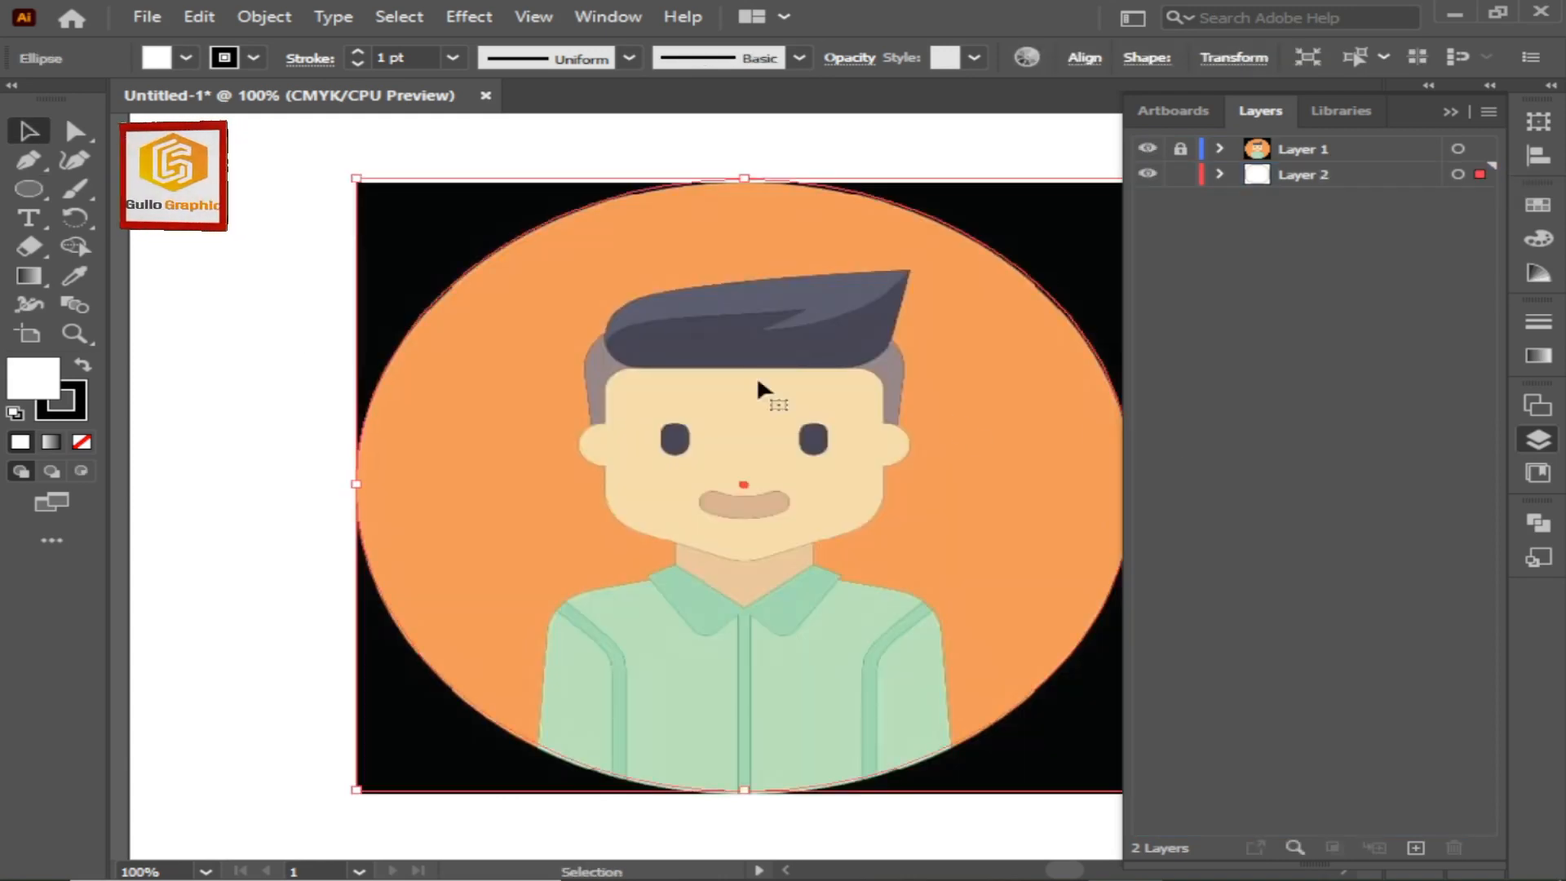
click(75, 276)
click(420, 375)
click(29, 131)
click(1018, 221)
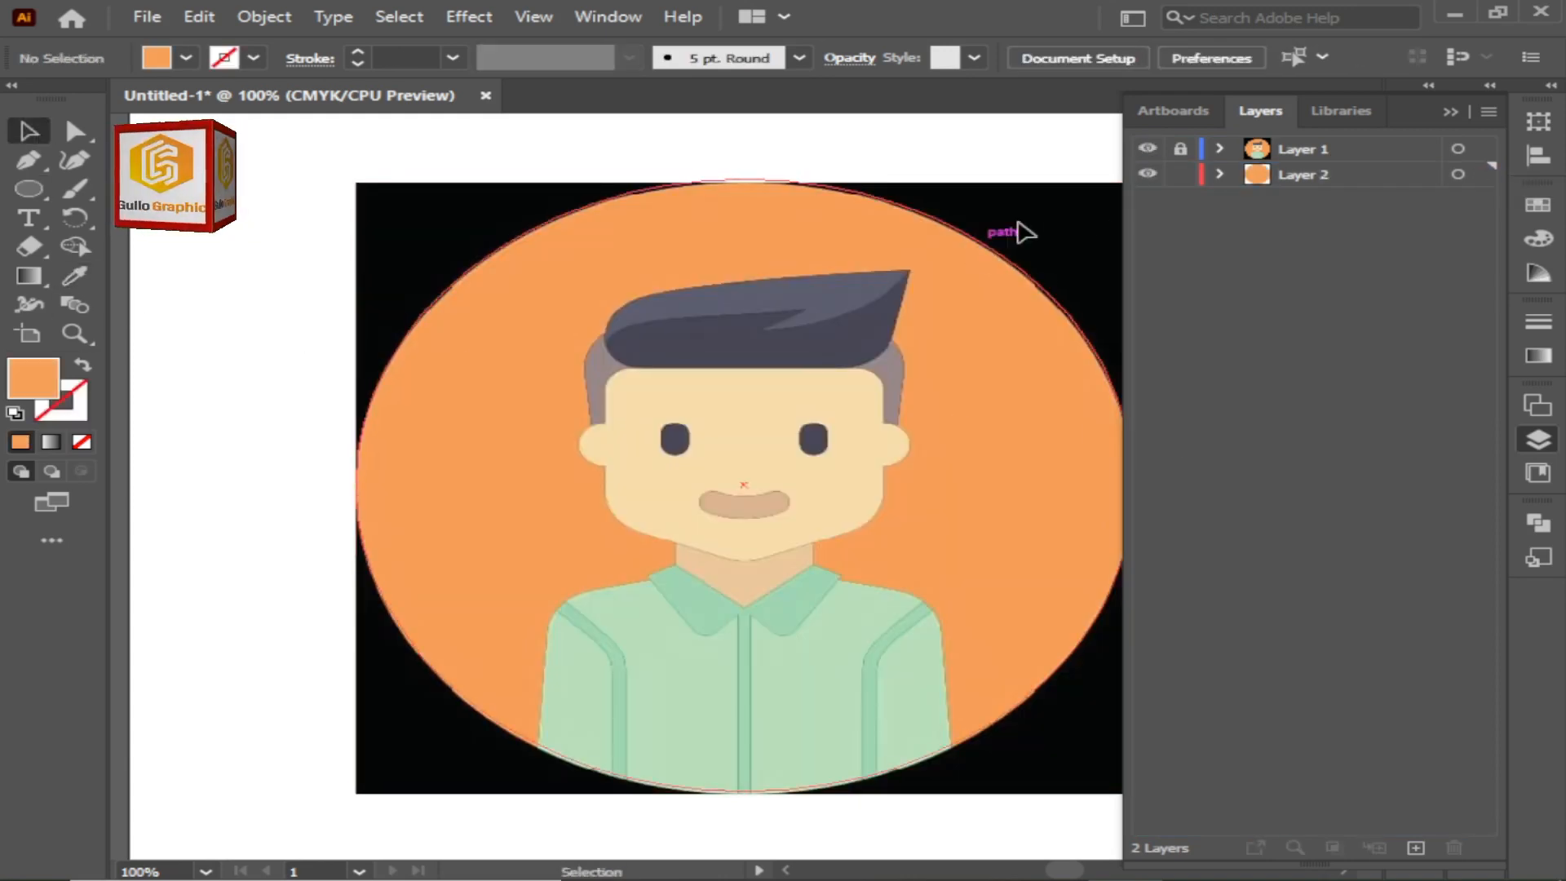
click(1147, 149)
click(1147, 148)
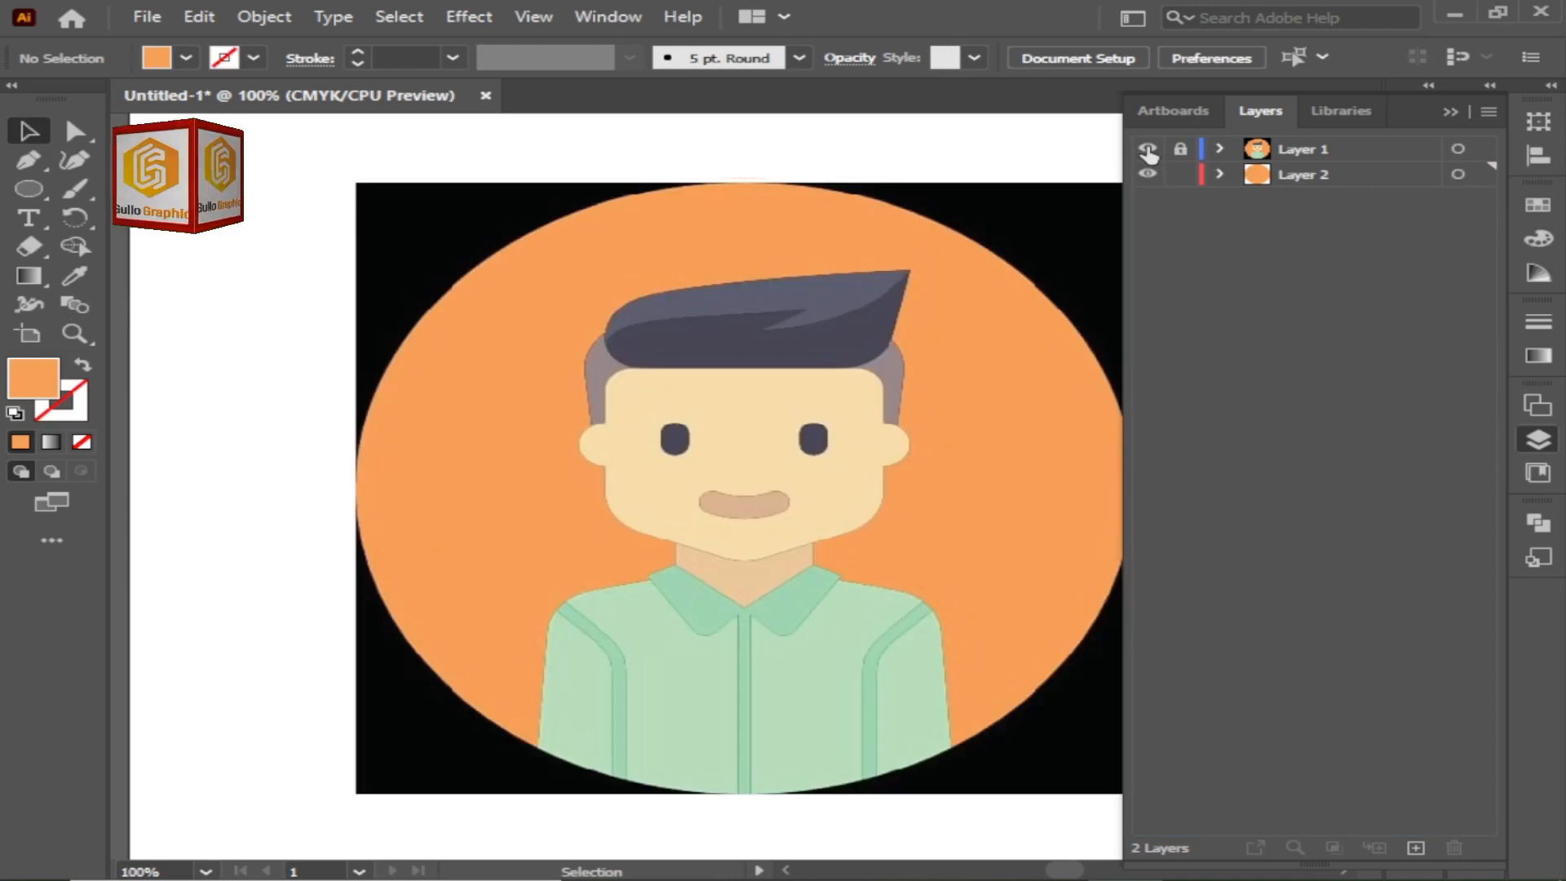
Lock the background ellipse inside Layer 2
click(1219, 174)
click(1181, 200)
click(1451, 112)
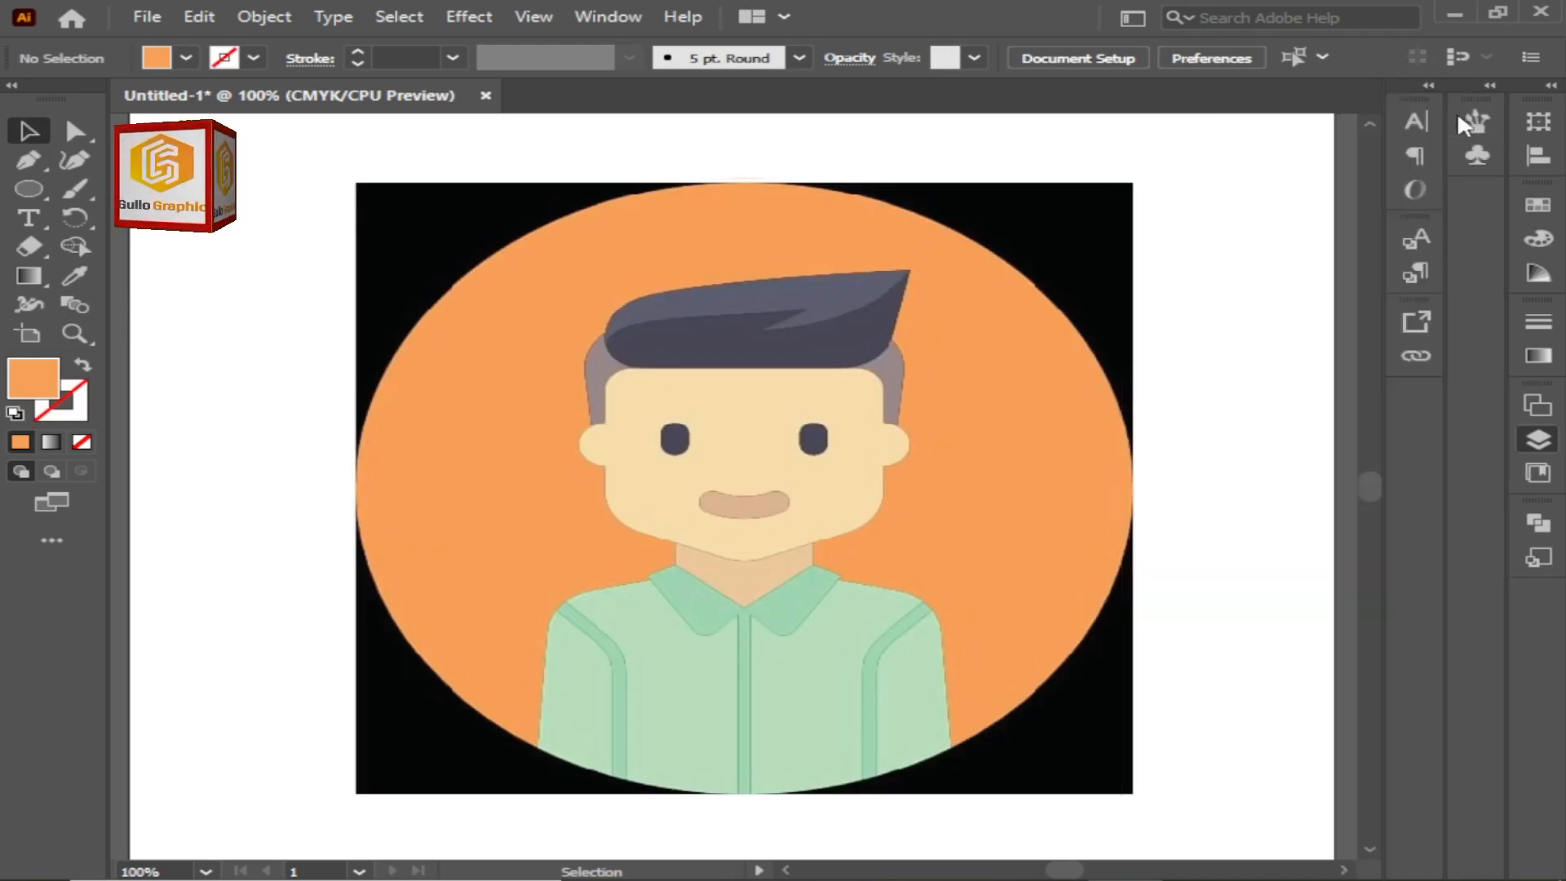
Trace the portrait's left-hand eye with the Pen tool as a closed shape with curved top and bottom
key(z)
click(775, 460)
click(805, 469)
click(806, 469)
click(27, 130)
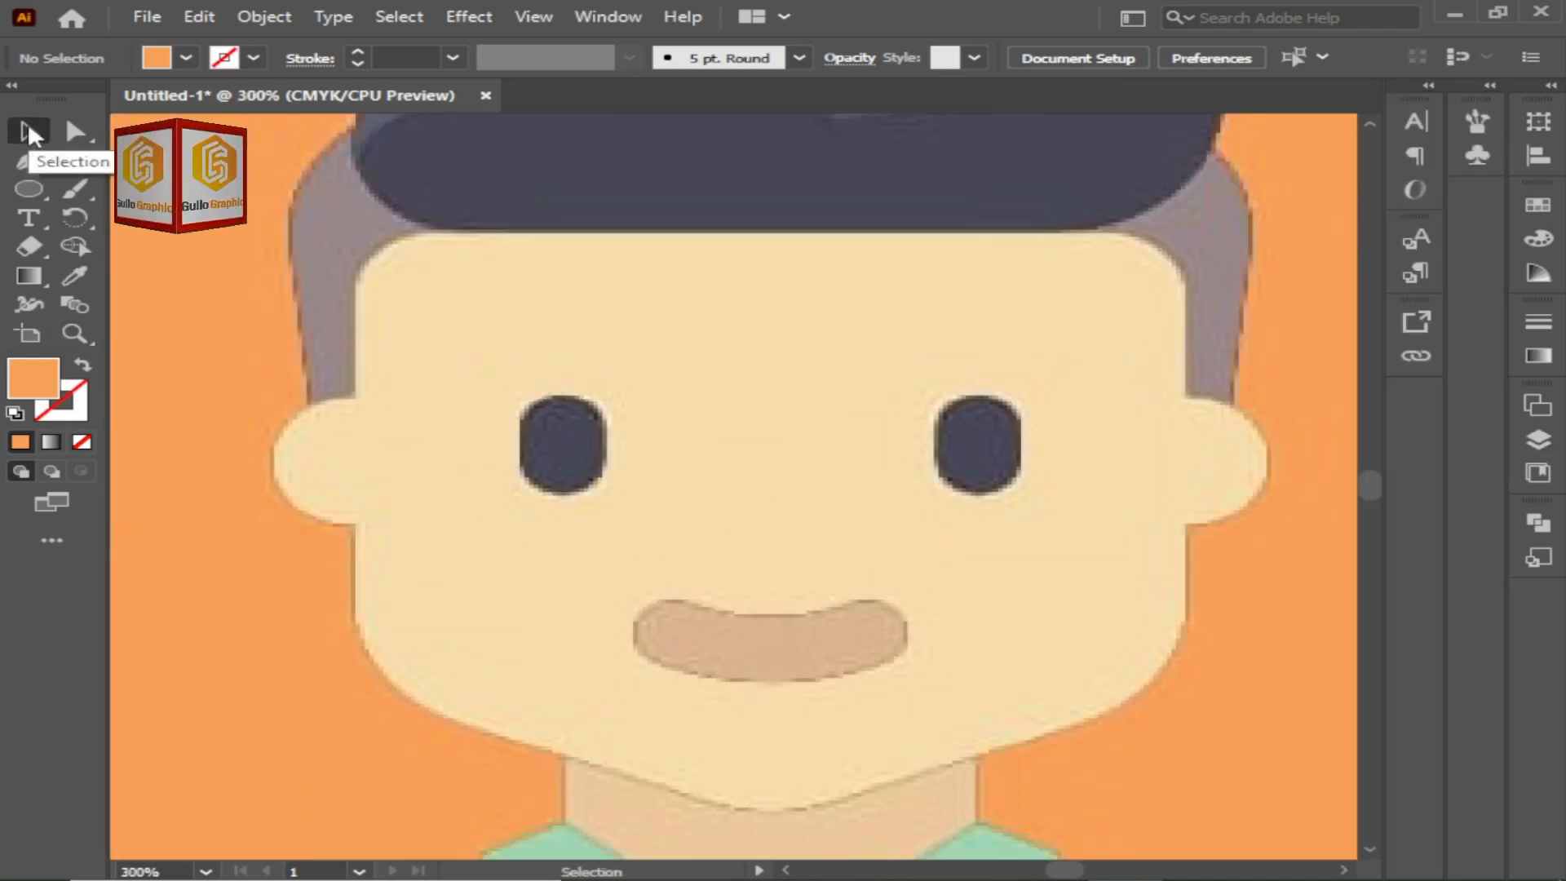
key(p)
click(521, 419)
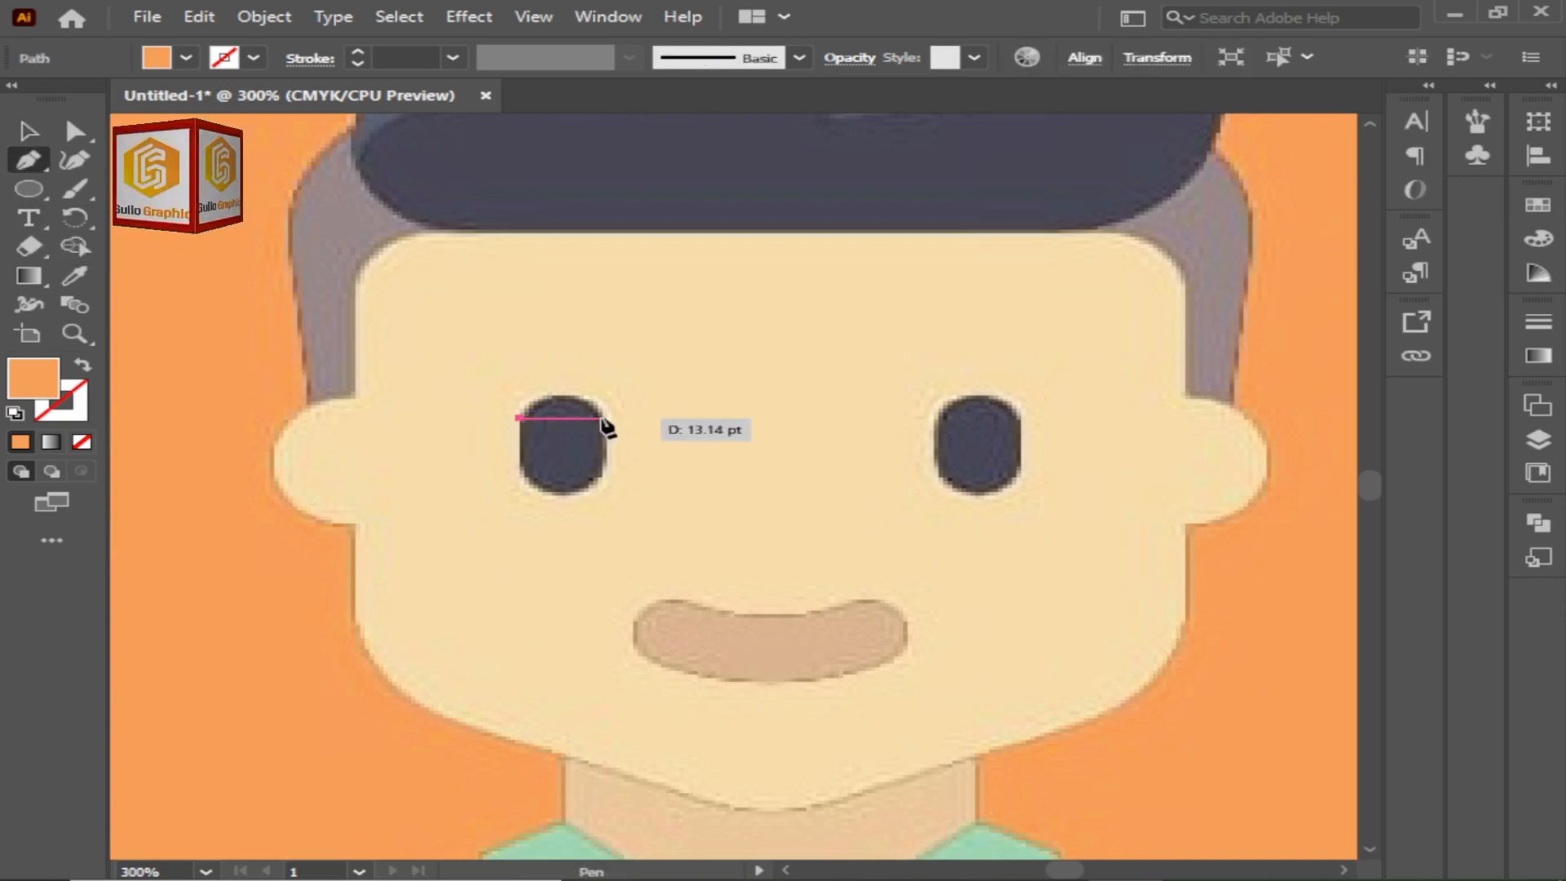
drag(604, 420, 648, 463)
click(603, 419)
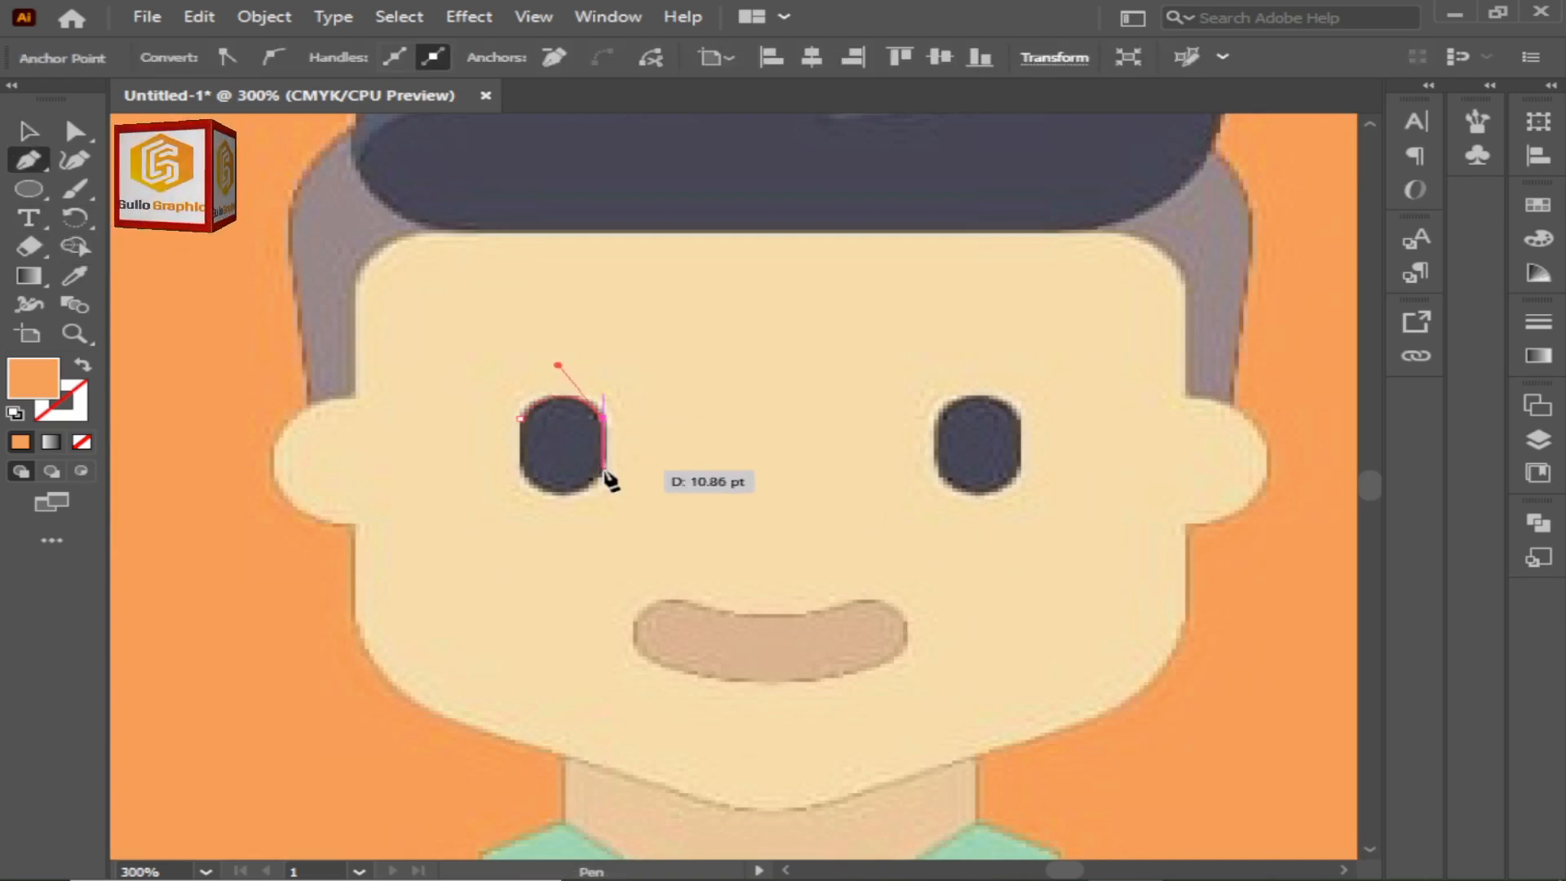
click(604, 471)
drag(521, 471, 472, 421)
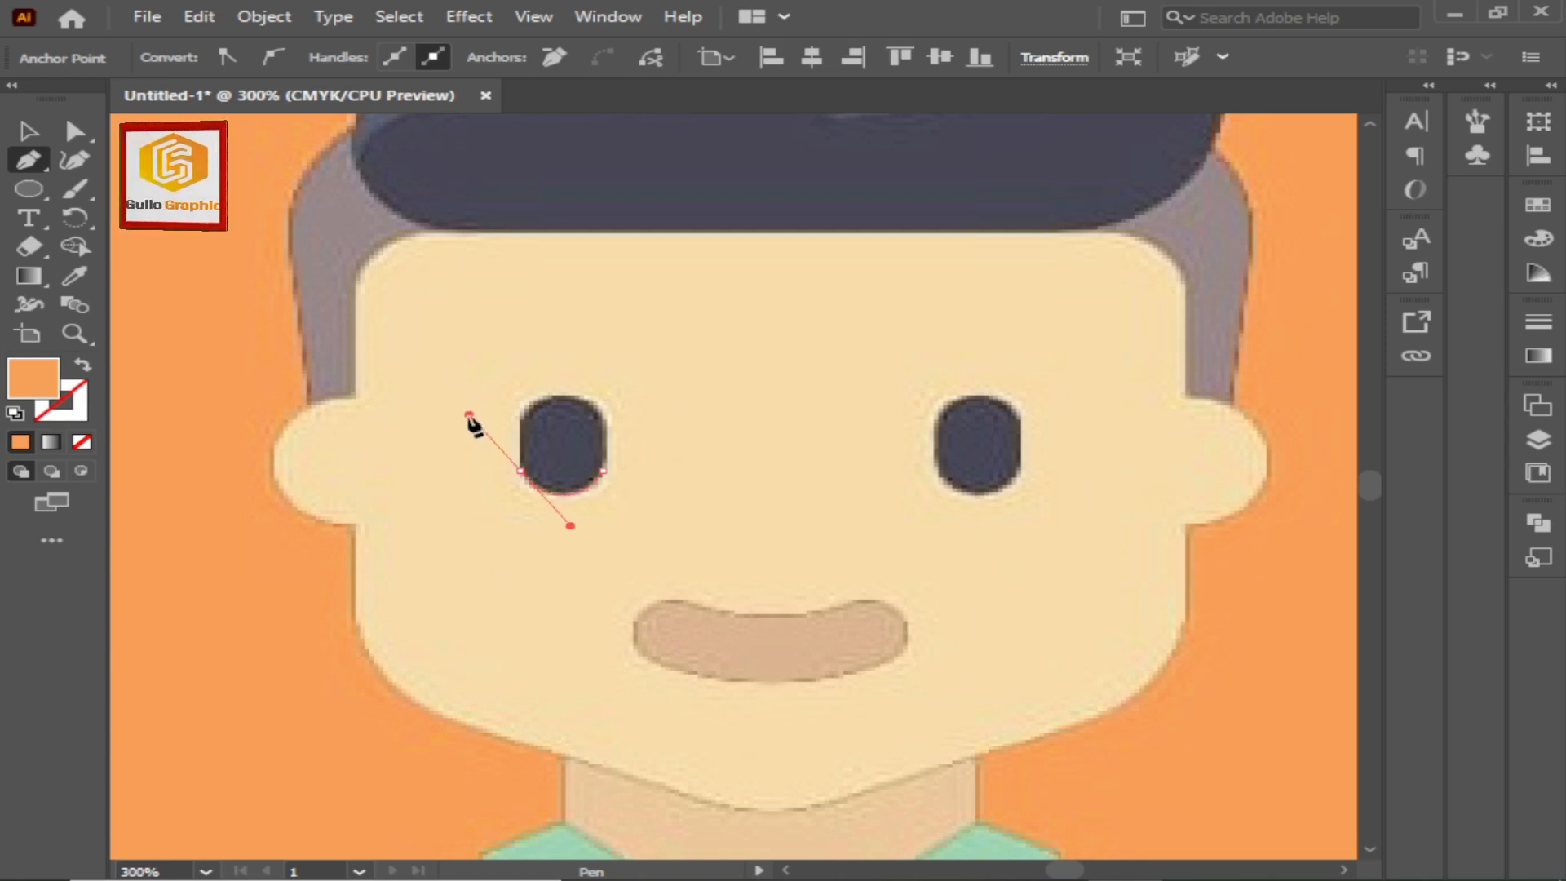
click(521, 419)
Trace the portrait's right-hand eye with the Pen tool as a closed shape with curved top and bottom
click(935, 415)
drag(1017, 415, 1054, 452)
key(ctrl+z)
click(1019, 417)
click(1017, 465)
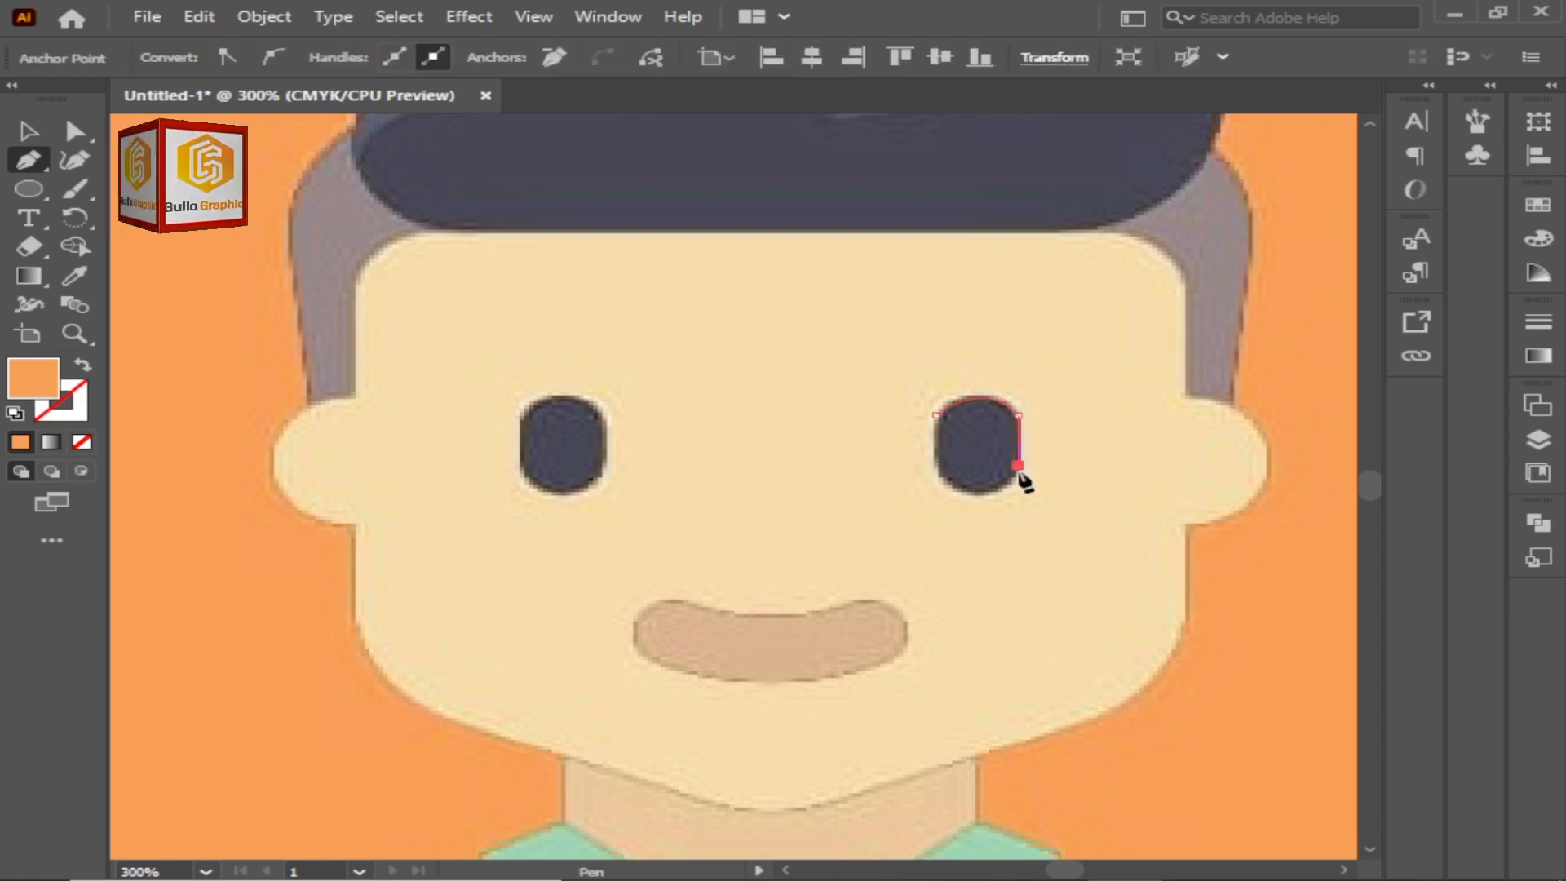
drag(934, 470, 923, 453)
click(936, 415)
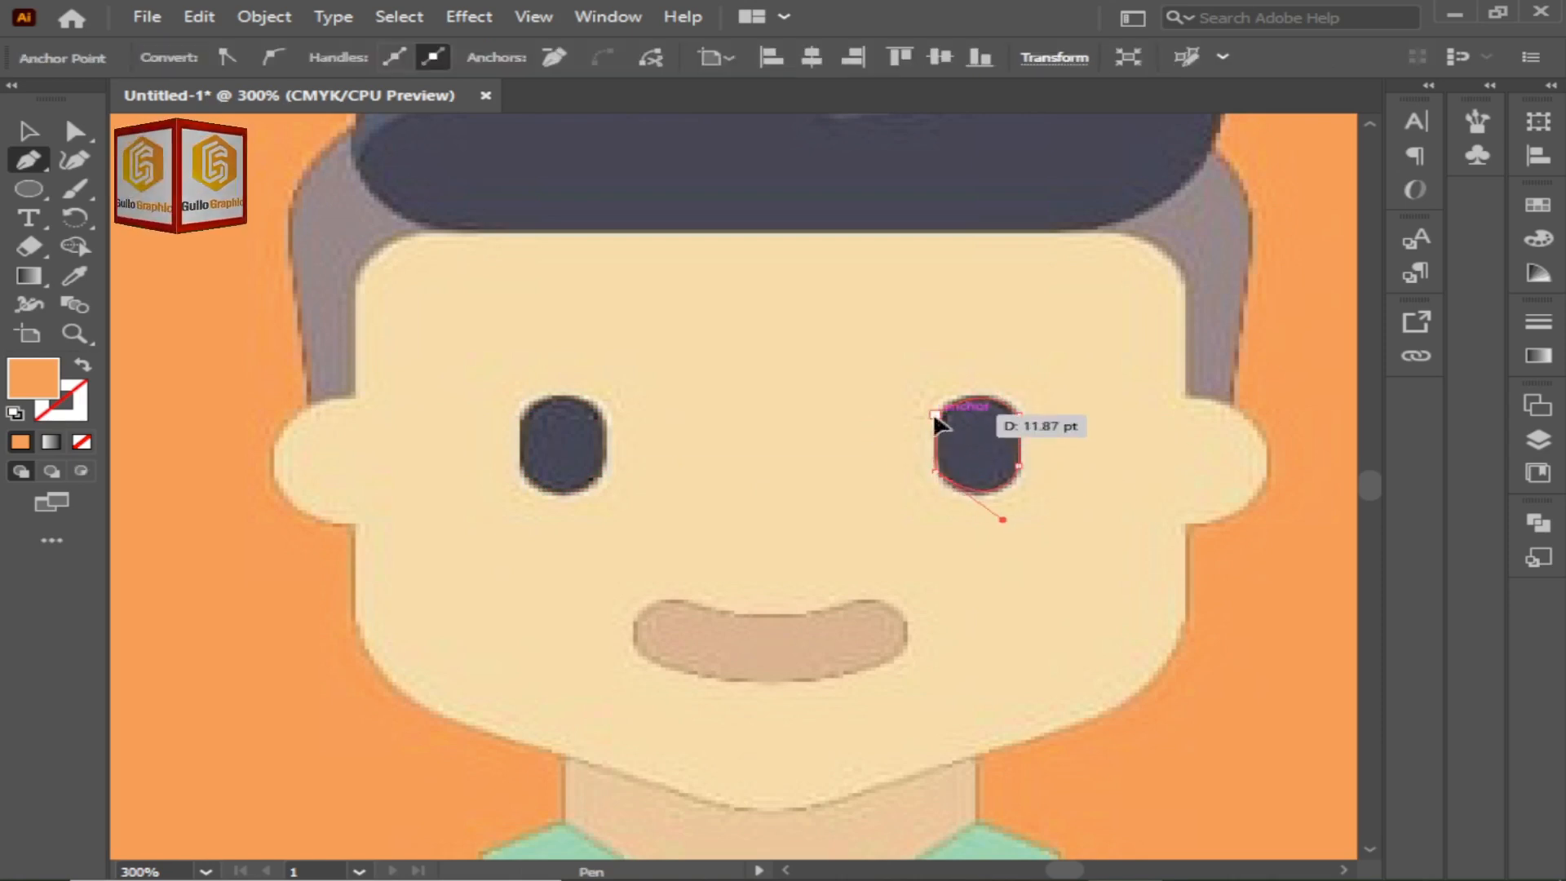
Fill the right-hand eye shape with the dark slate sampled from the reference eye, keeping the shape in place
click(75, 276)
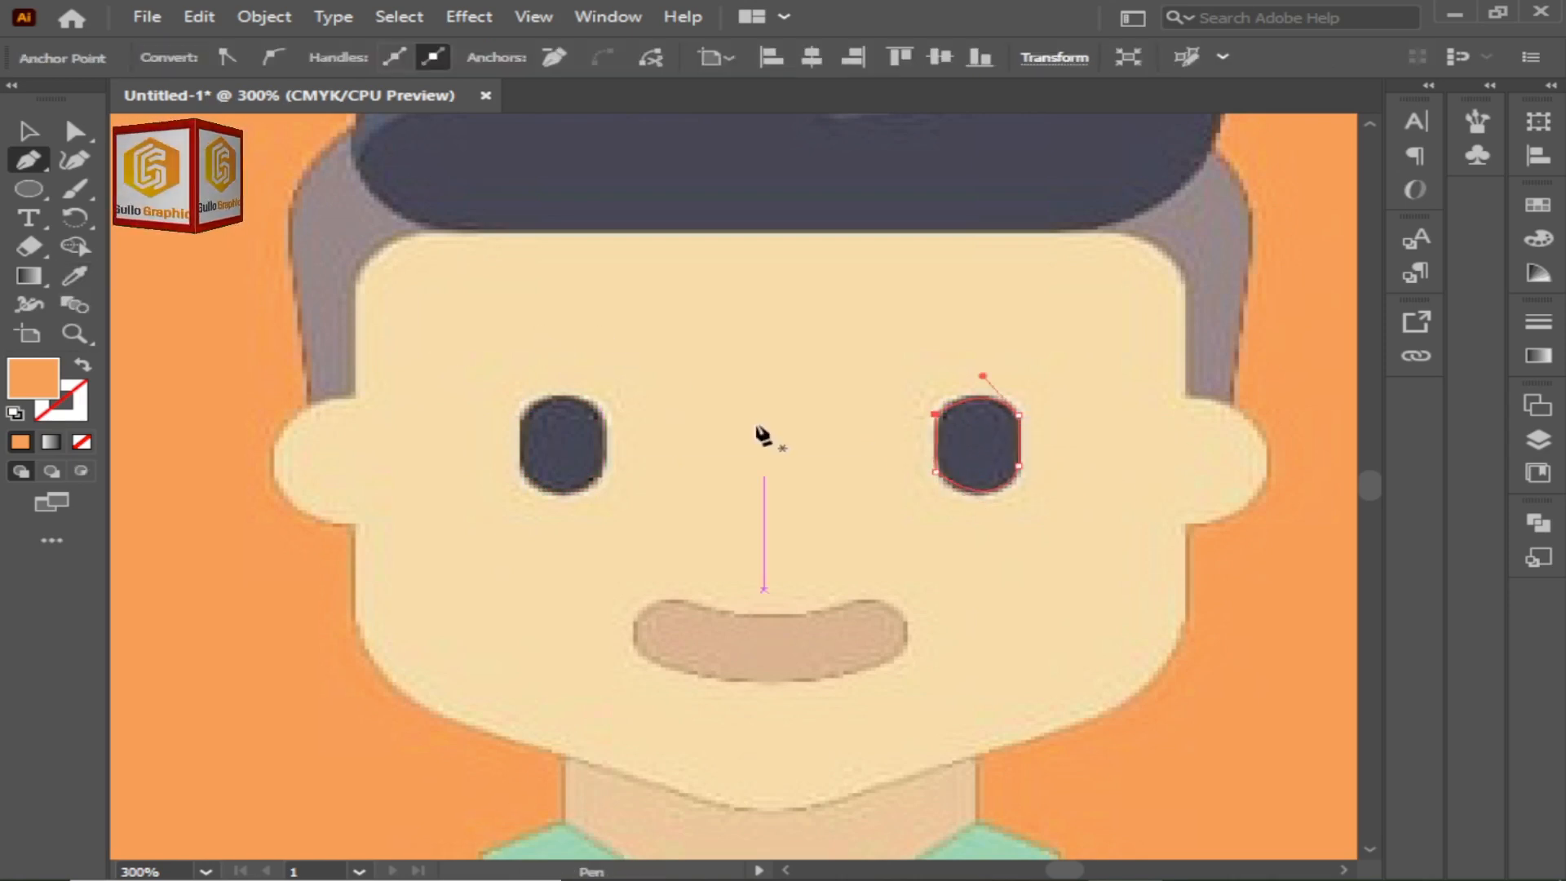
click(584, 445)
key(v)
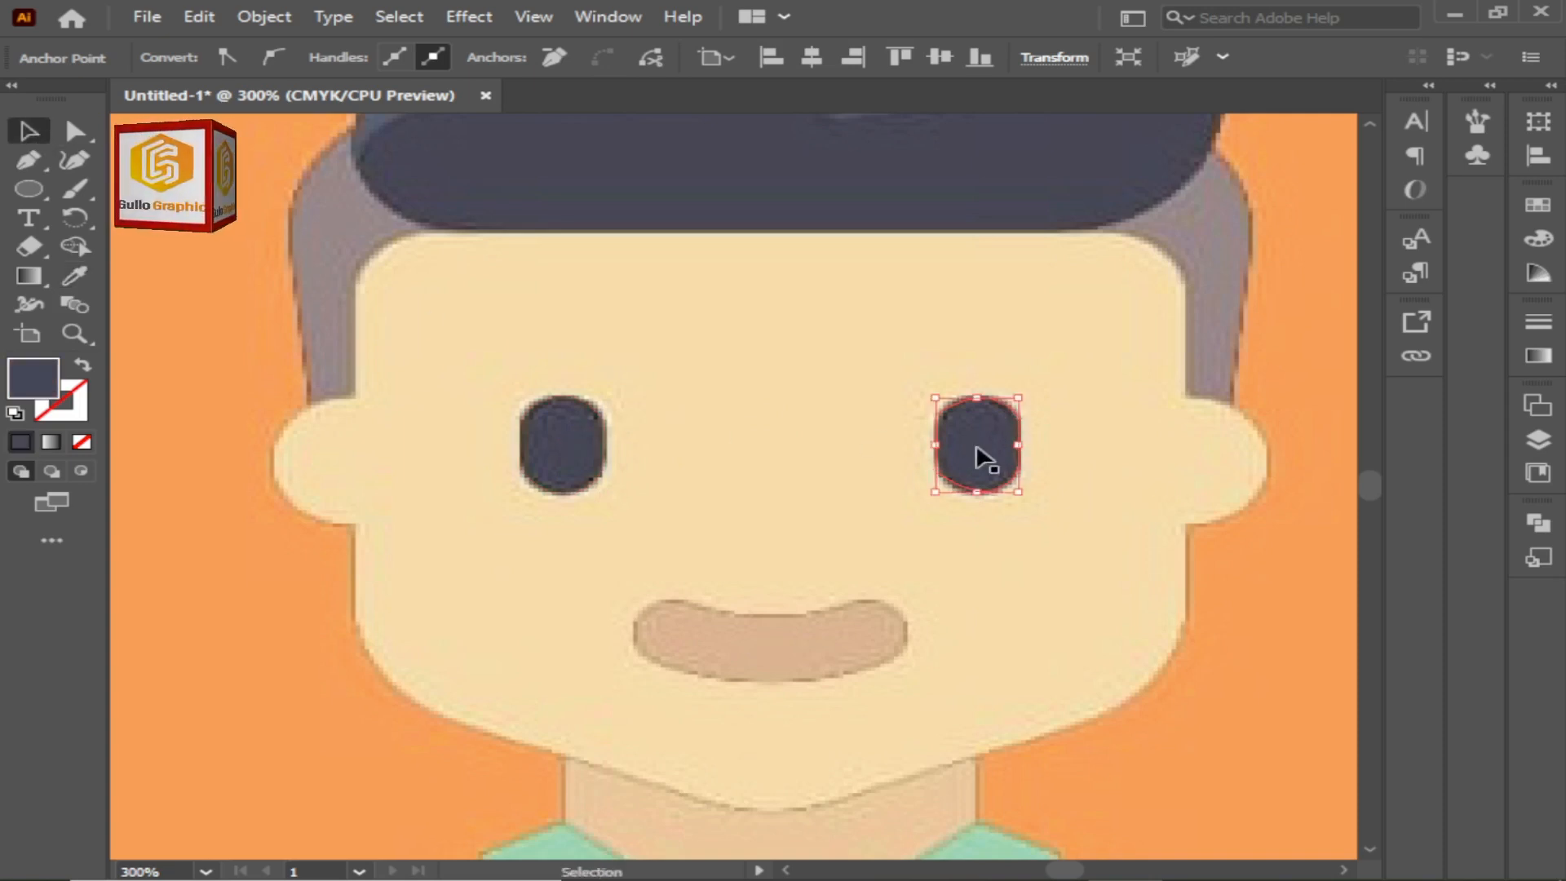
drag(978, 454, 887, 434)
key(ctrl+z)
key(i)
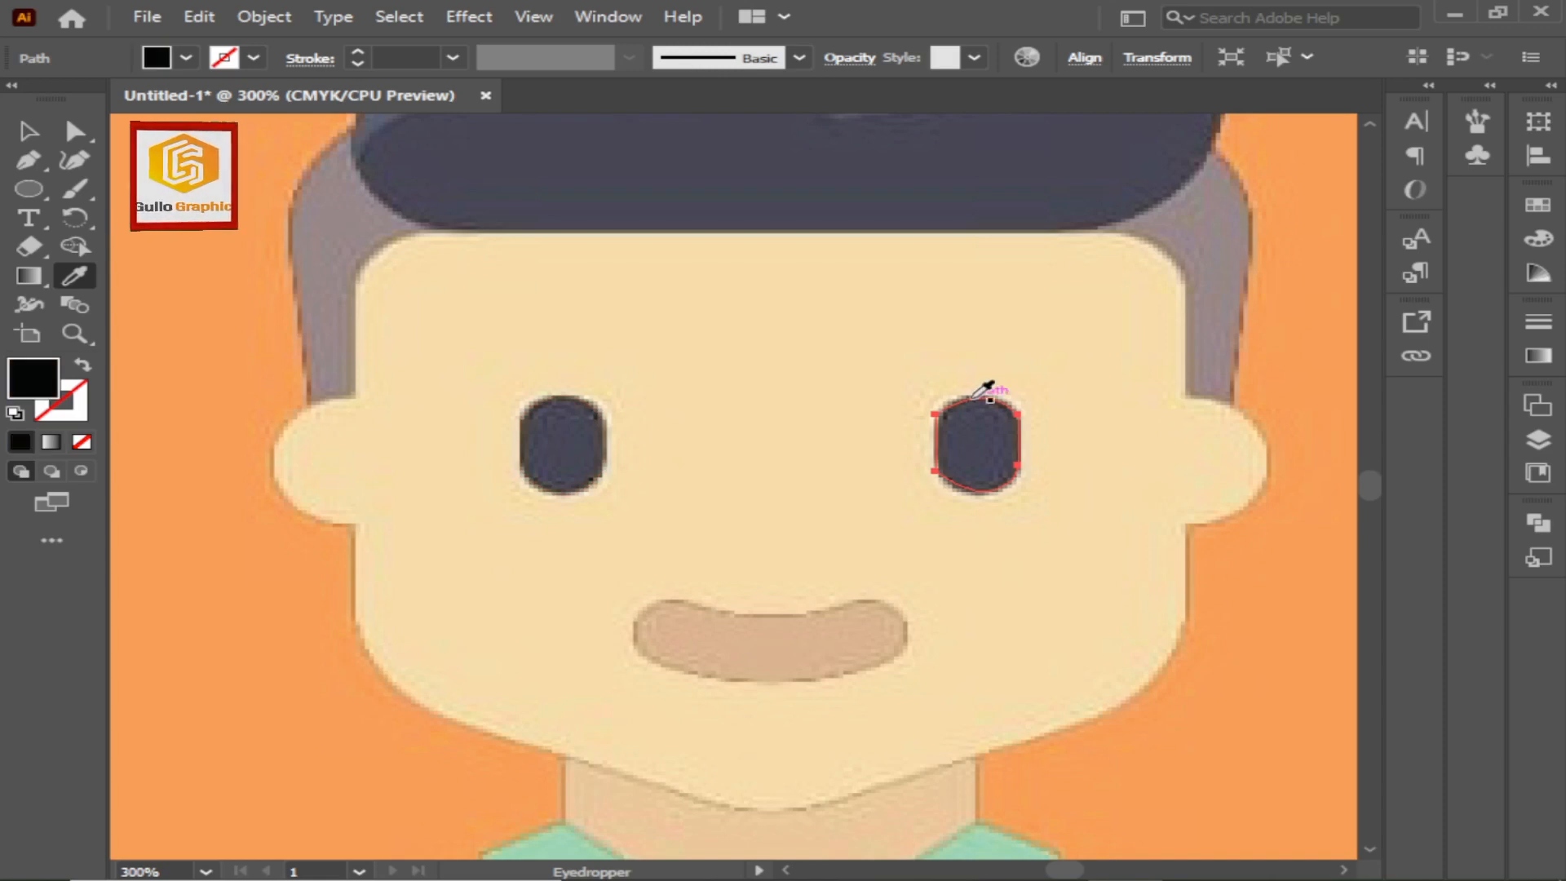
key(v)
drag(1003, 443, 833, 427)
key(ctrl+z)
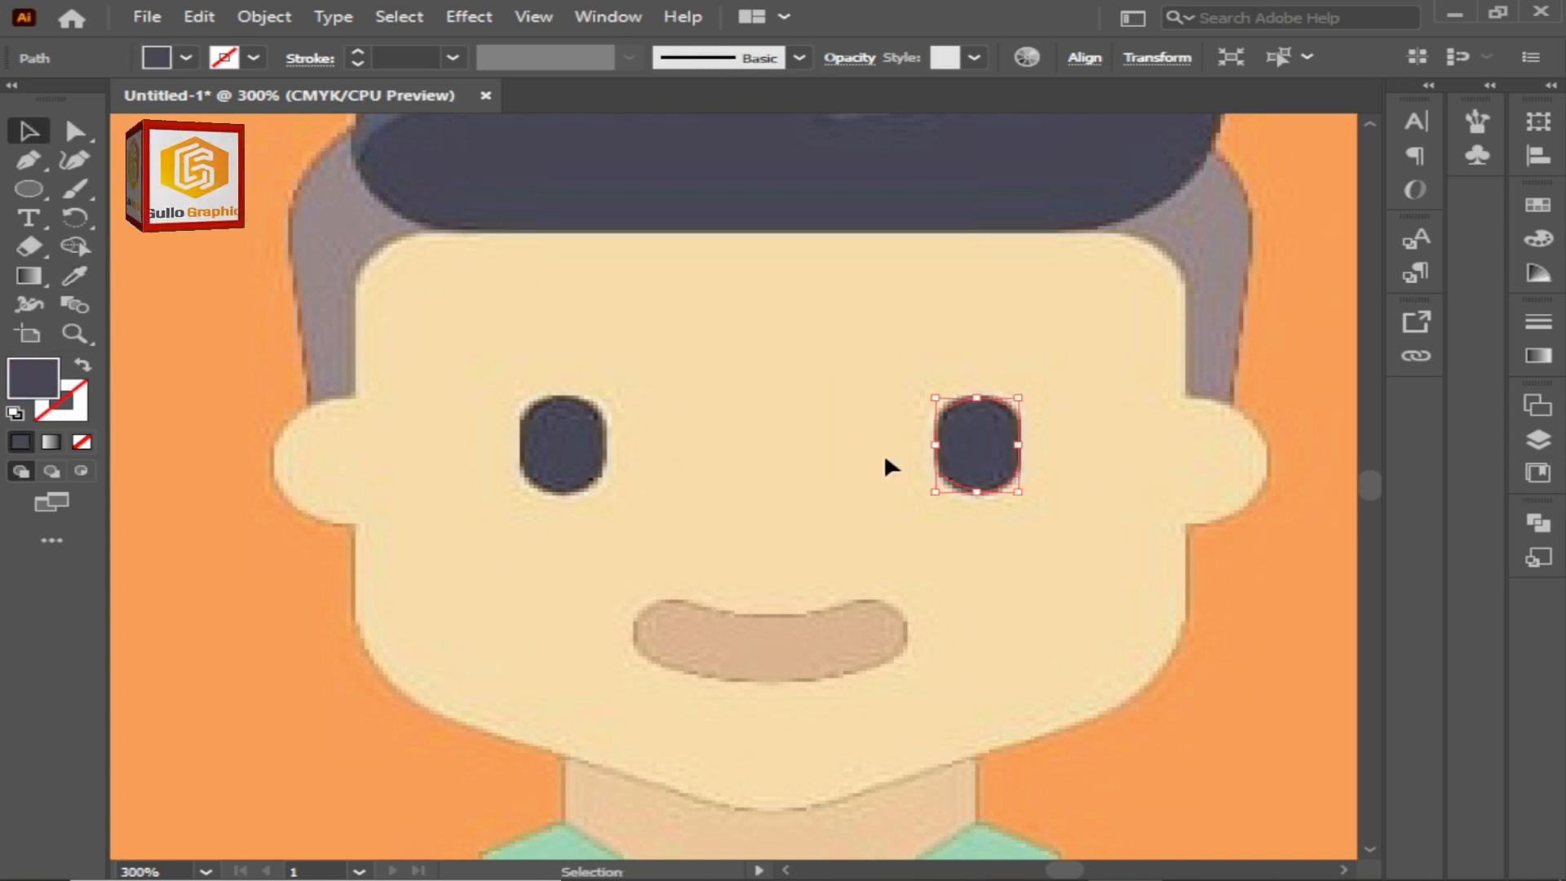
Return to 100% zoom and hide Layer 1 so that only the traced shapes of Layer 2 show
key(z)
key(ctrl+1)
key(v)
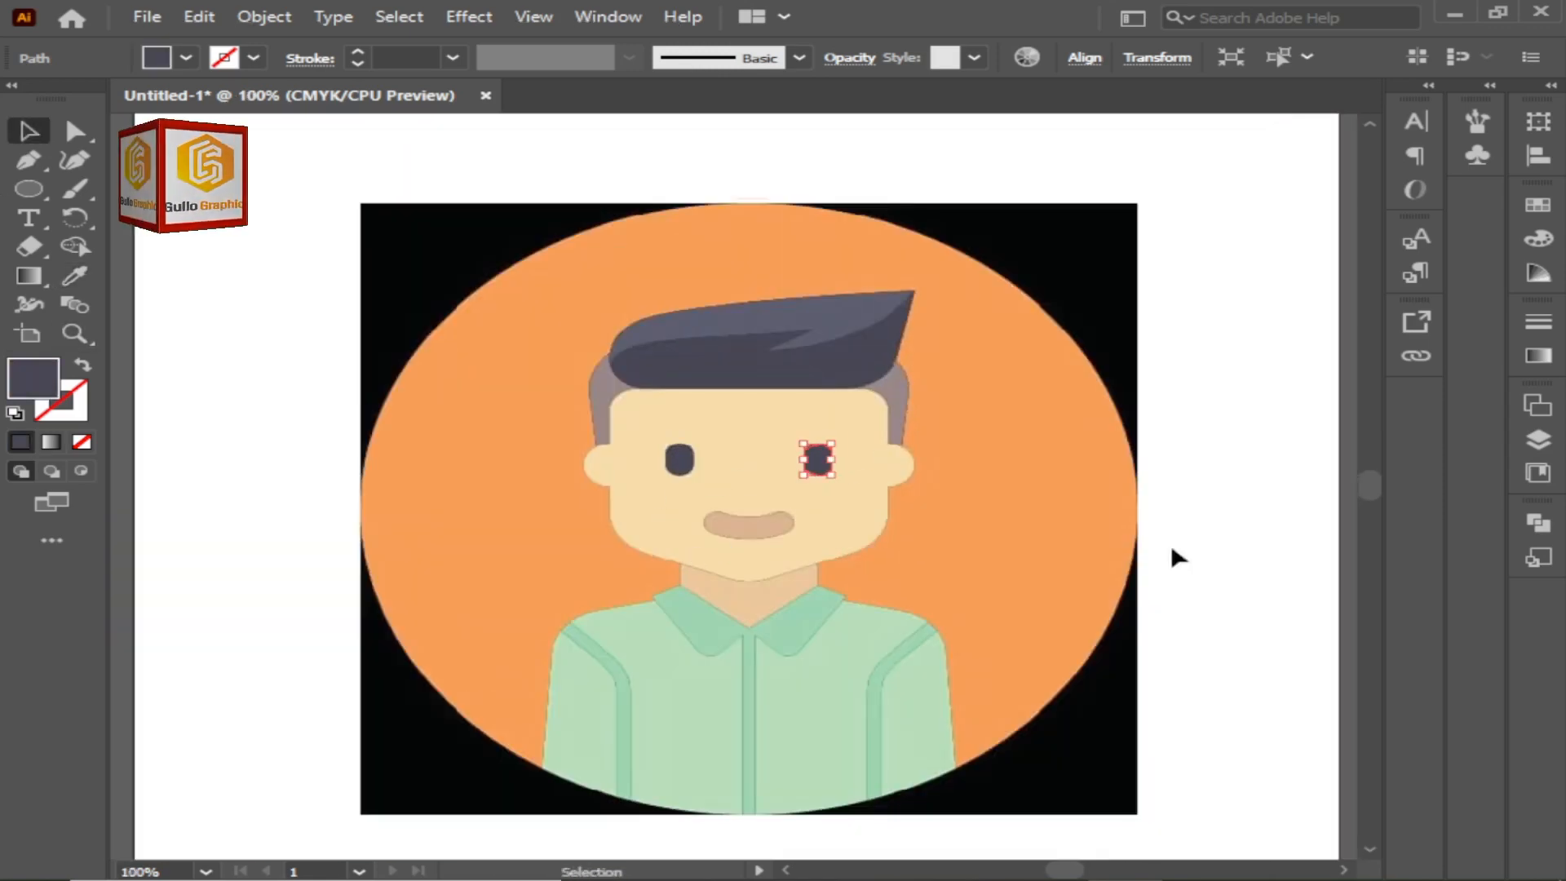
click(1171, 543)
click(1538, 440)
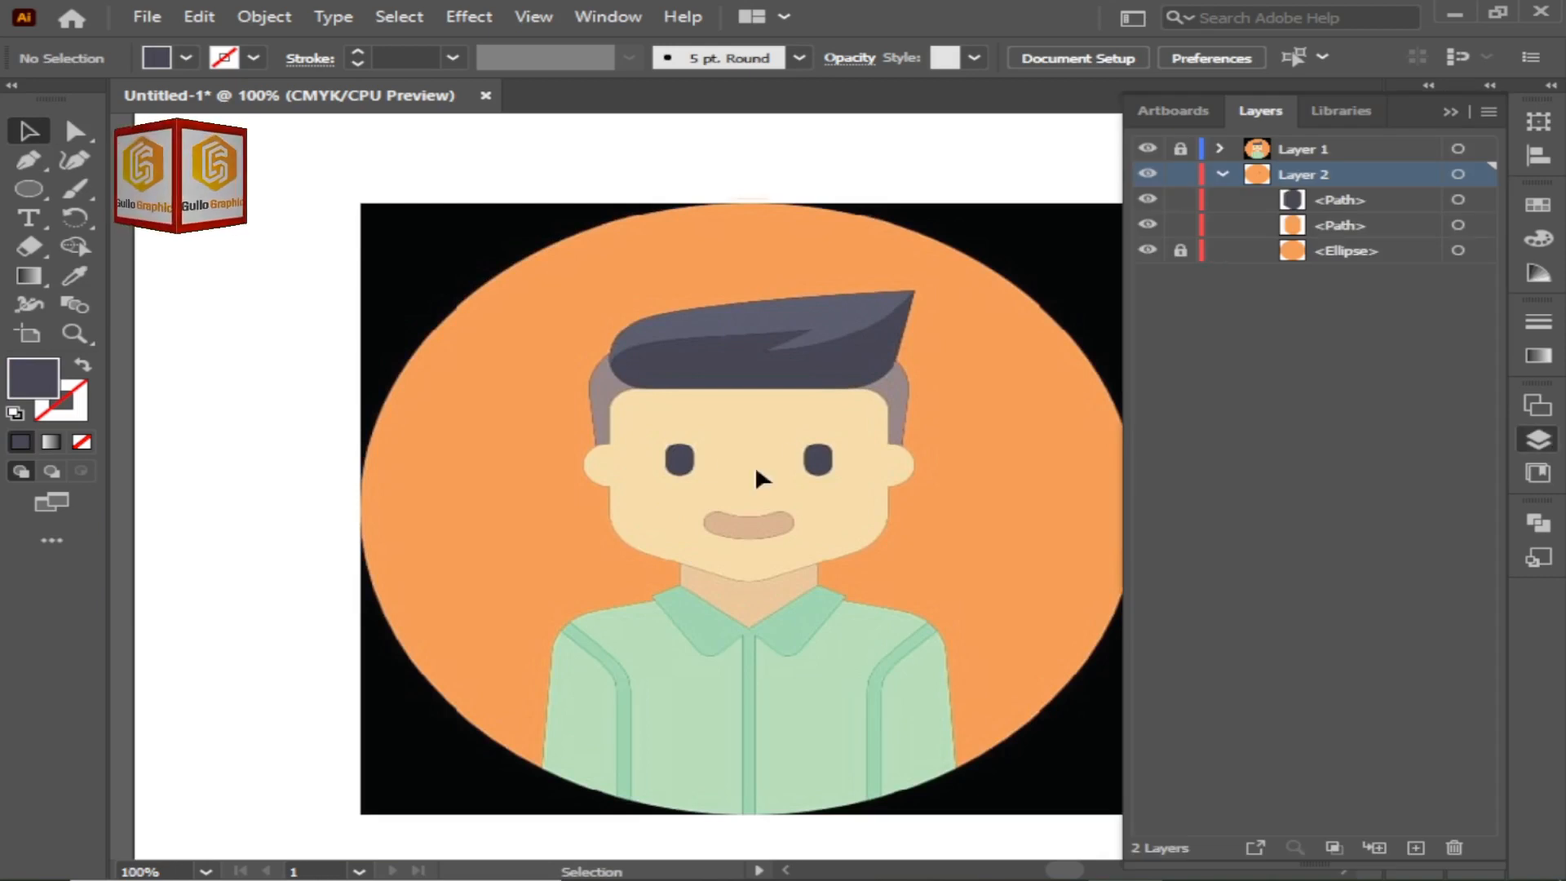
click(1147, 149)
click(1147, 148)
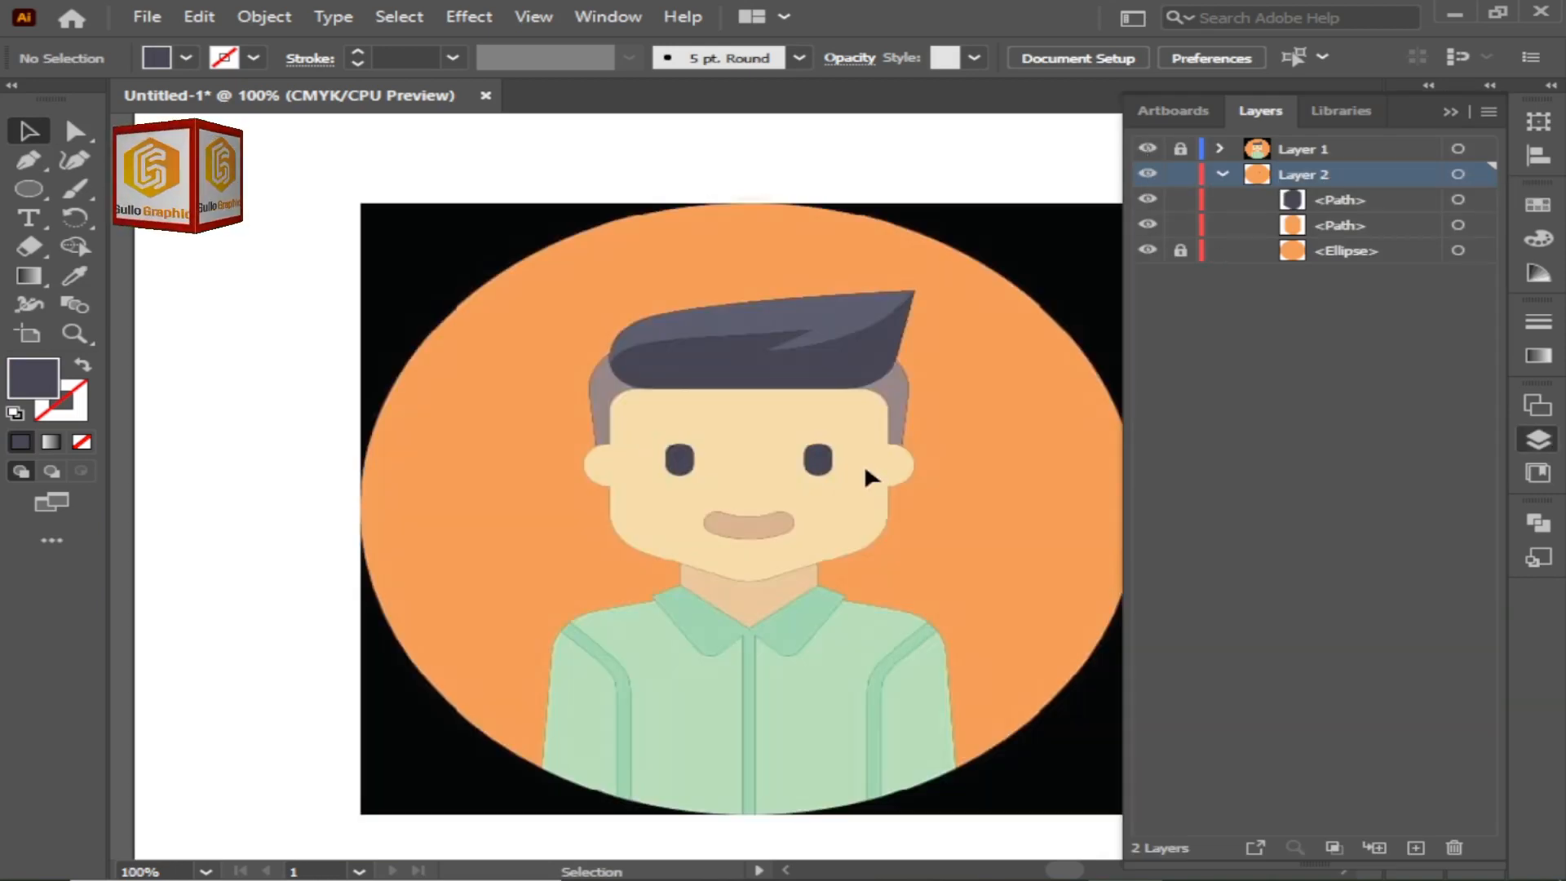
key(i)
click(36, 132)
click(1343, 225)
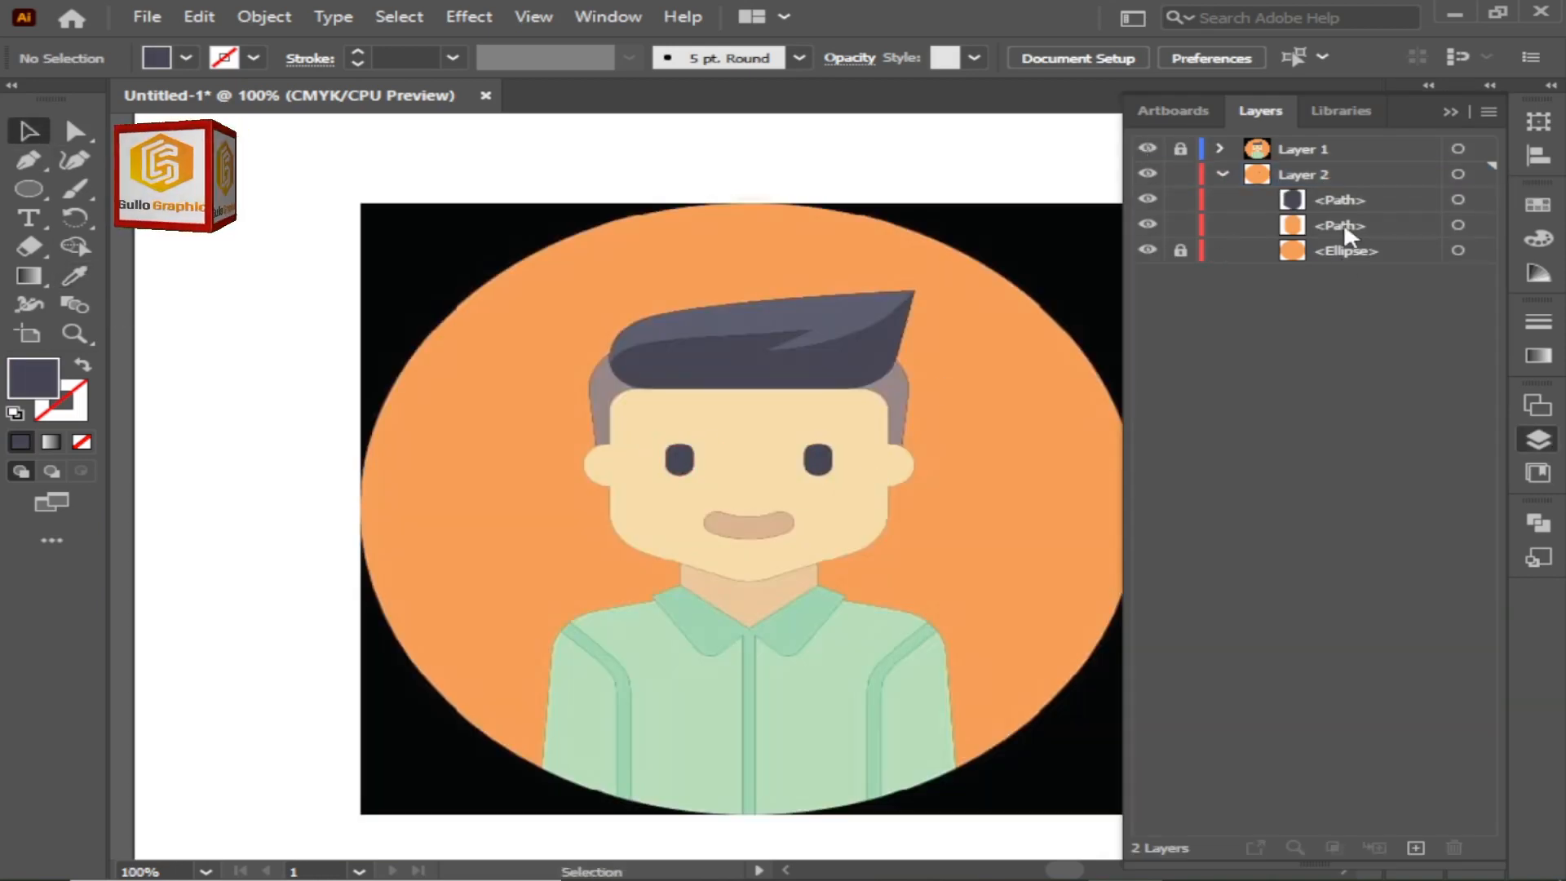
alt+click(1147, 224)
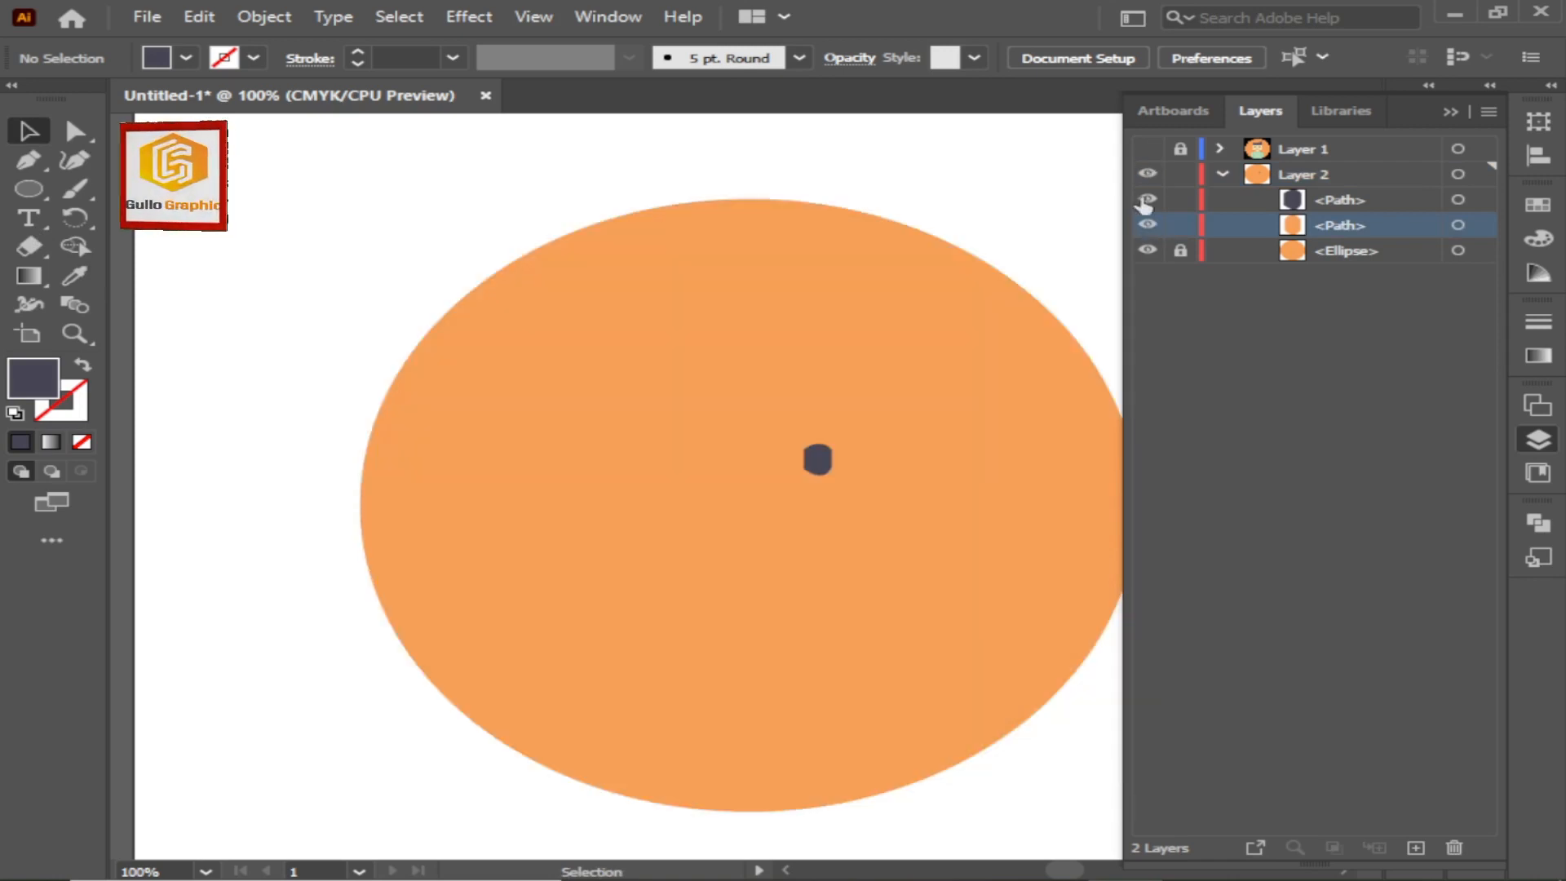
Fill the left-hand eye shape with the dark slate of the other eye and show Layer 1 again
click(678, 459)
click(74, 276)
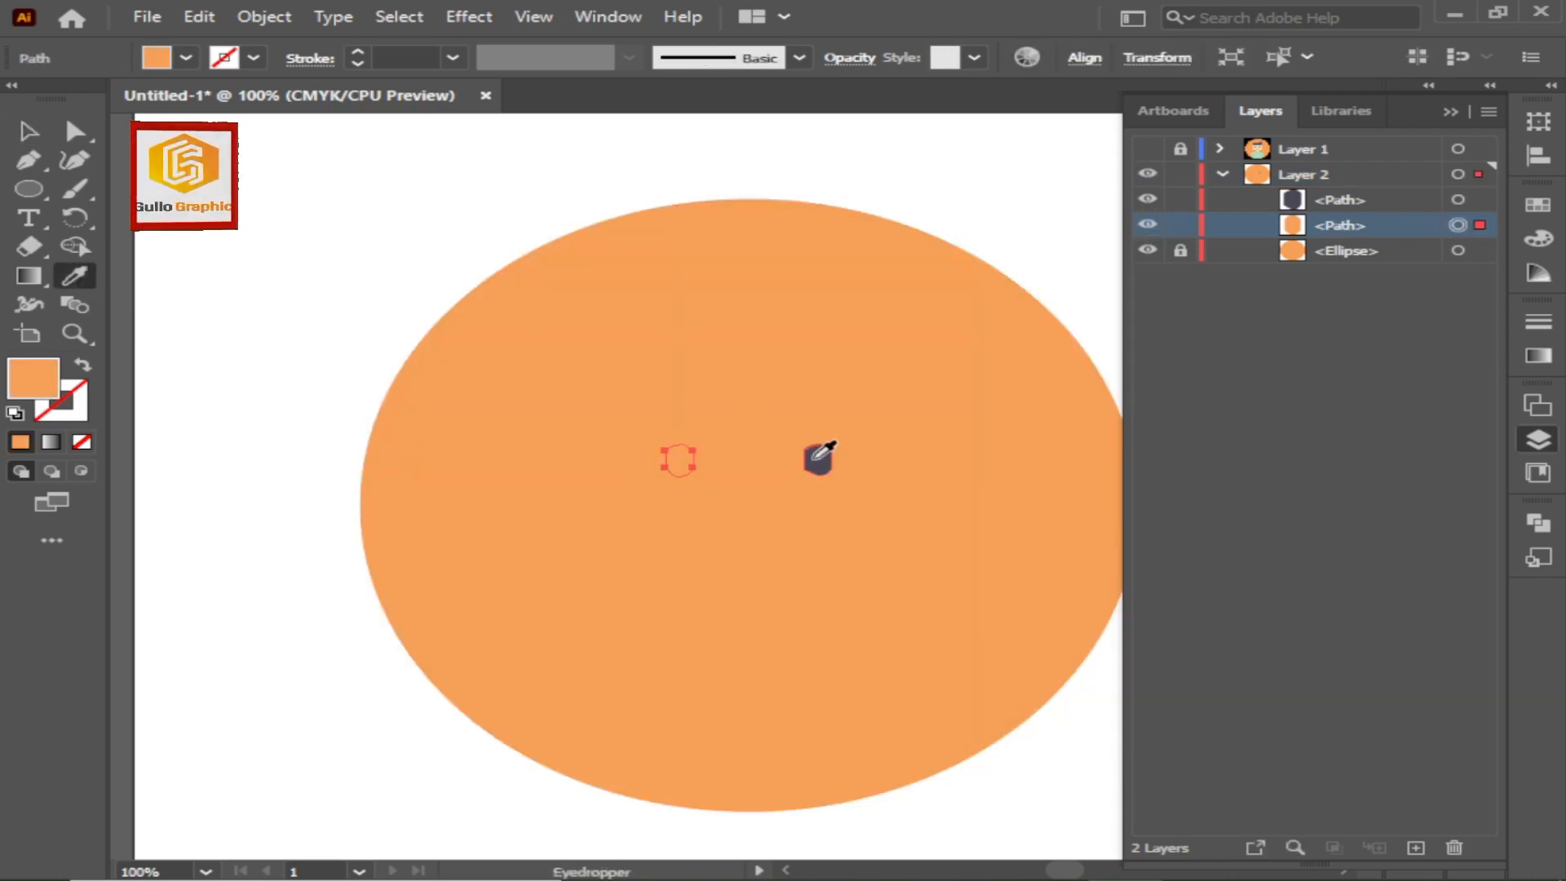
click(818, 459)
click(28, 131)
click(968, 217)
click(1147, 149)
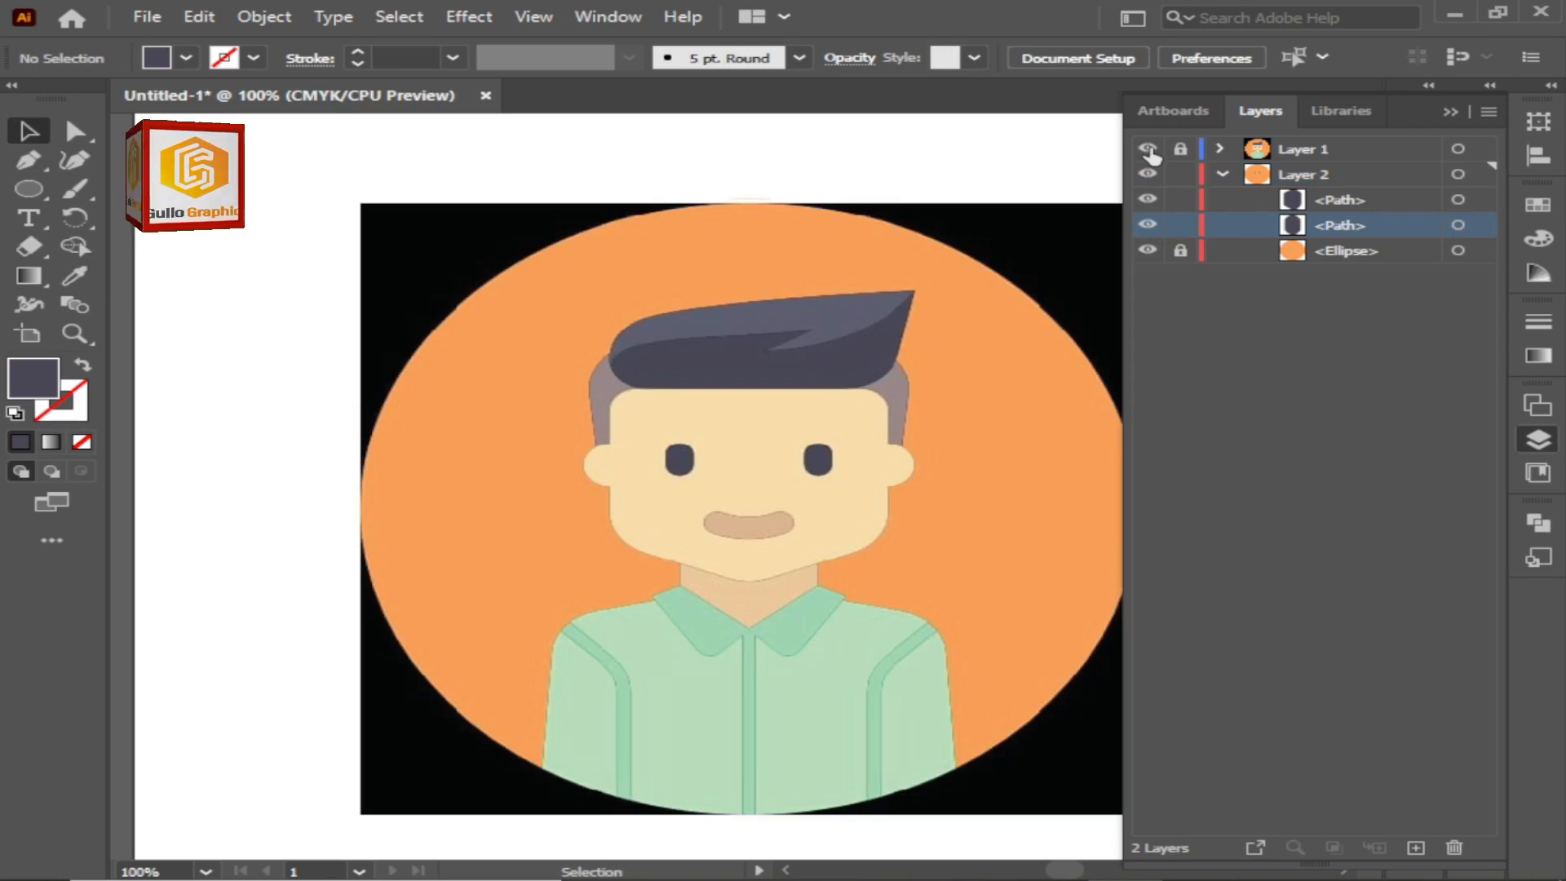
click(1537, 441)
Start a Pen path at the pointed tip of the hair, working at 300% zoom
key(z)
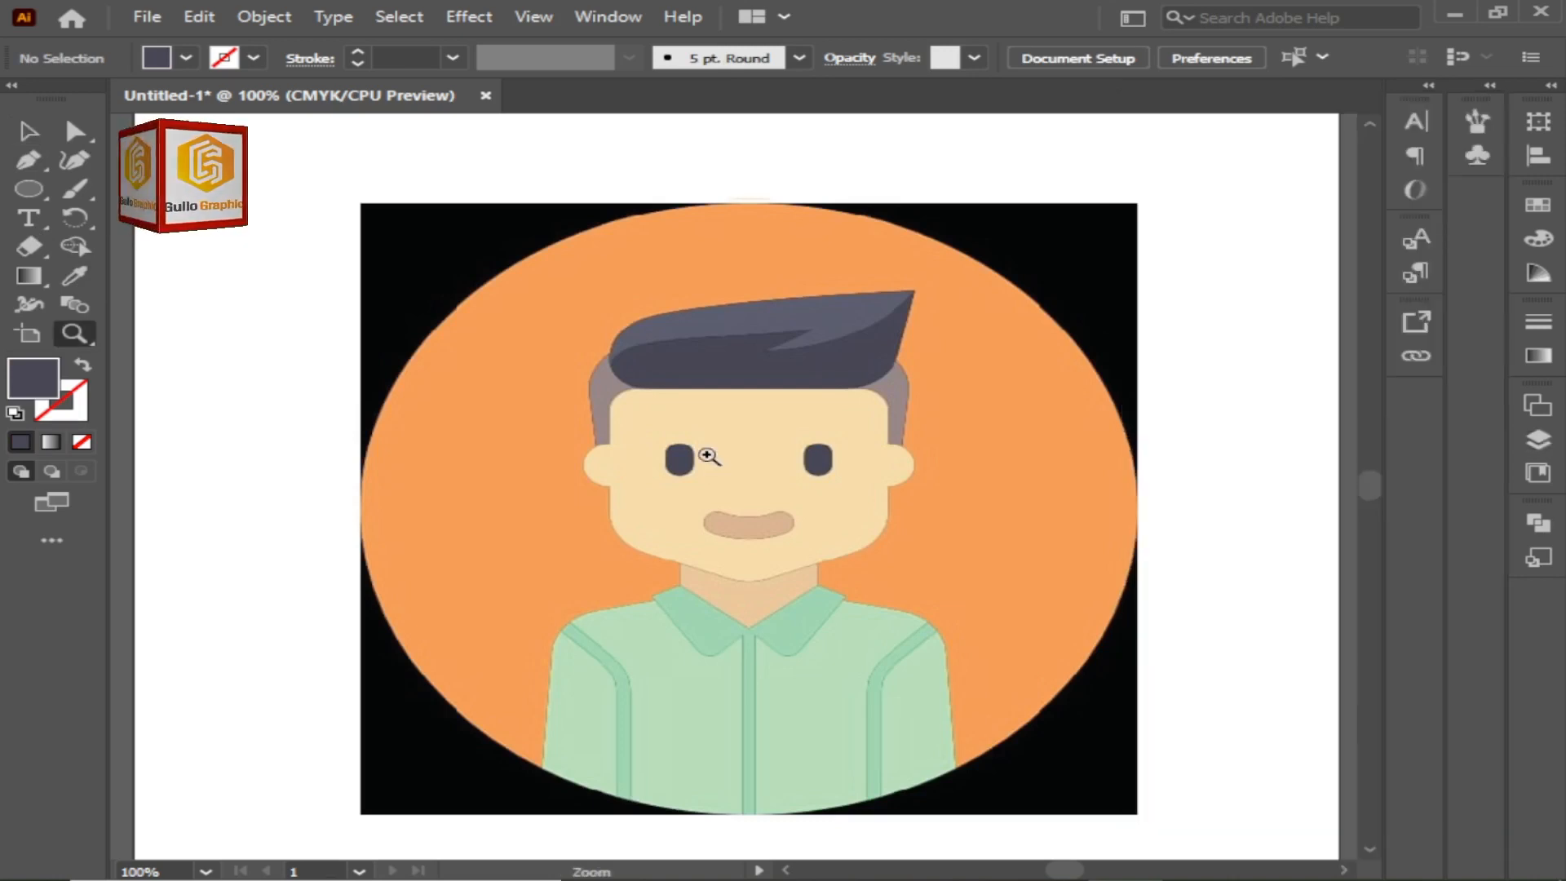
click(769, 465)
click(769, 465)
click(769, 407)
drag(761, 454, 818, 604)
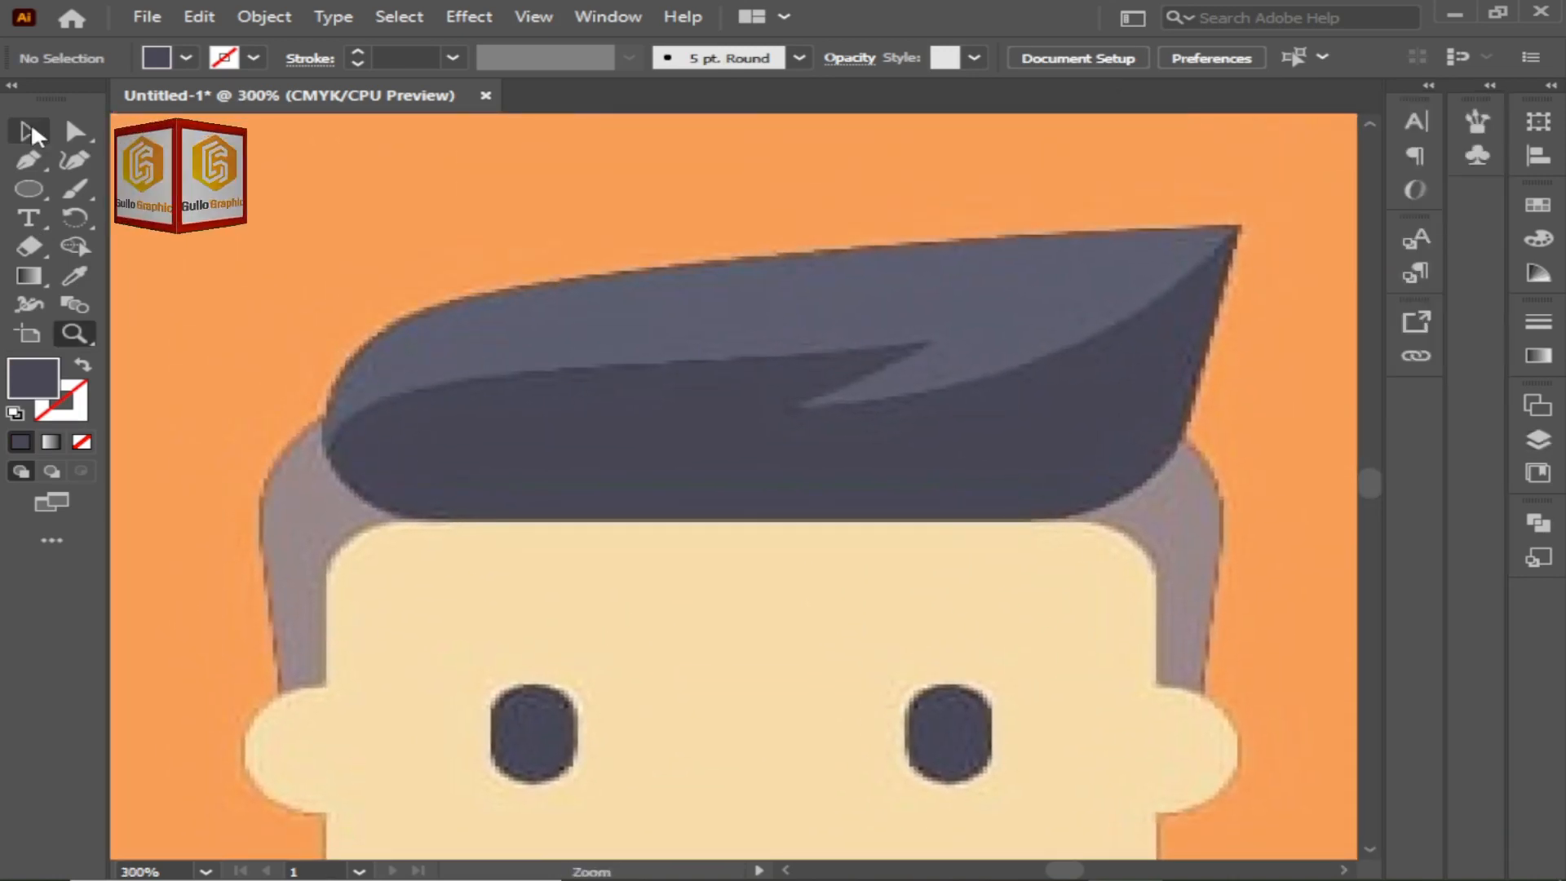
key(p)
click(1239, 229)
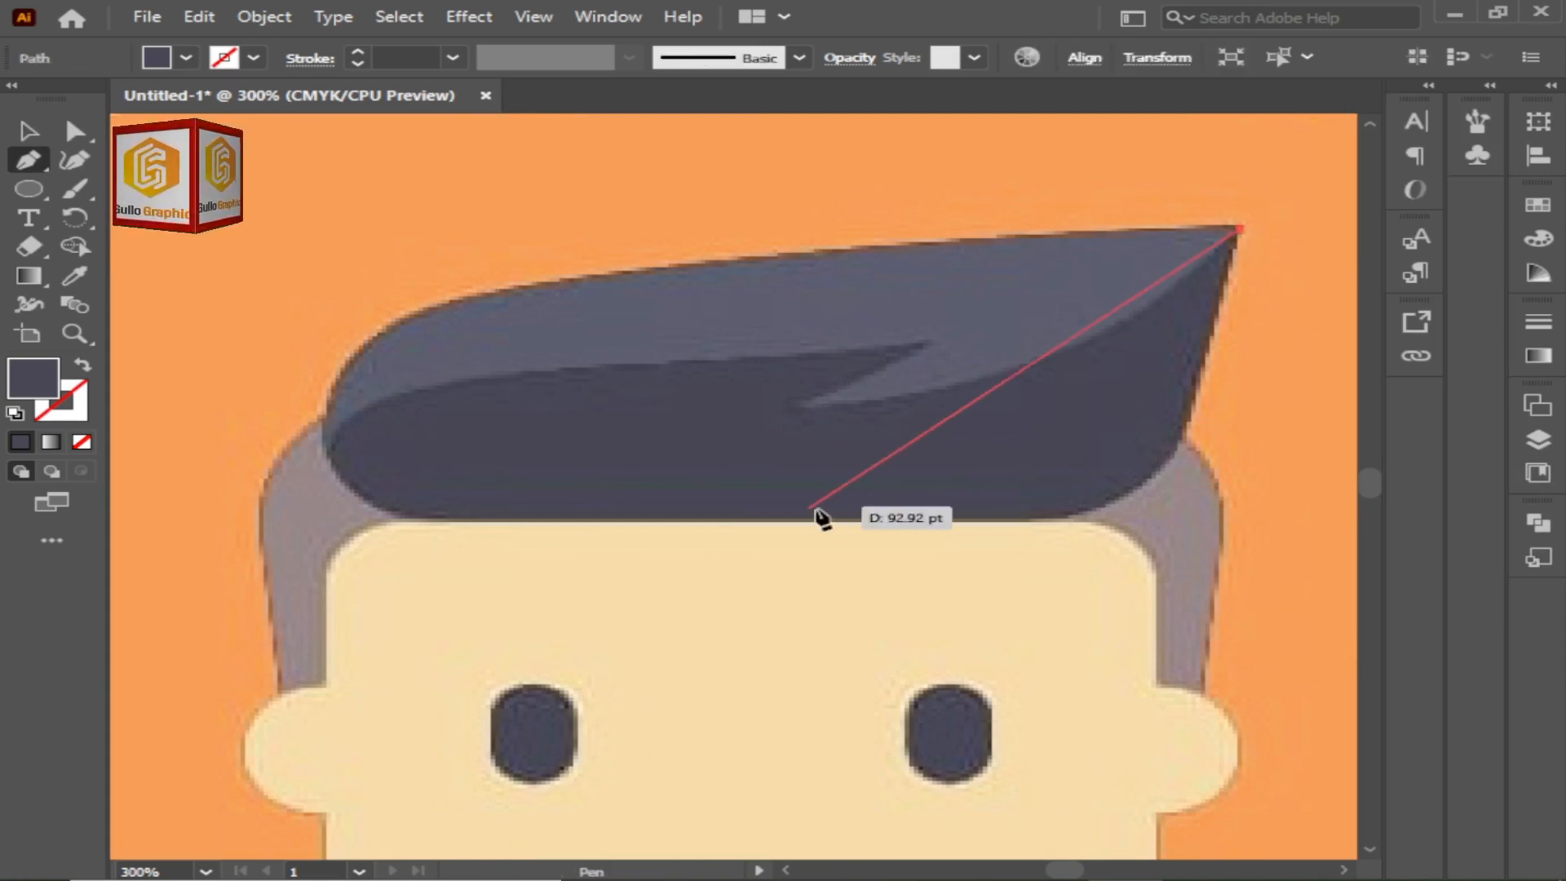
drag(810, 520, 321, 433)
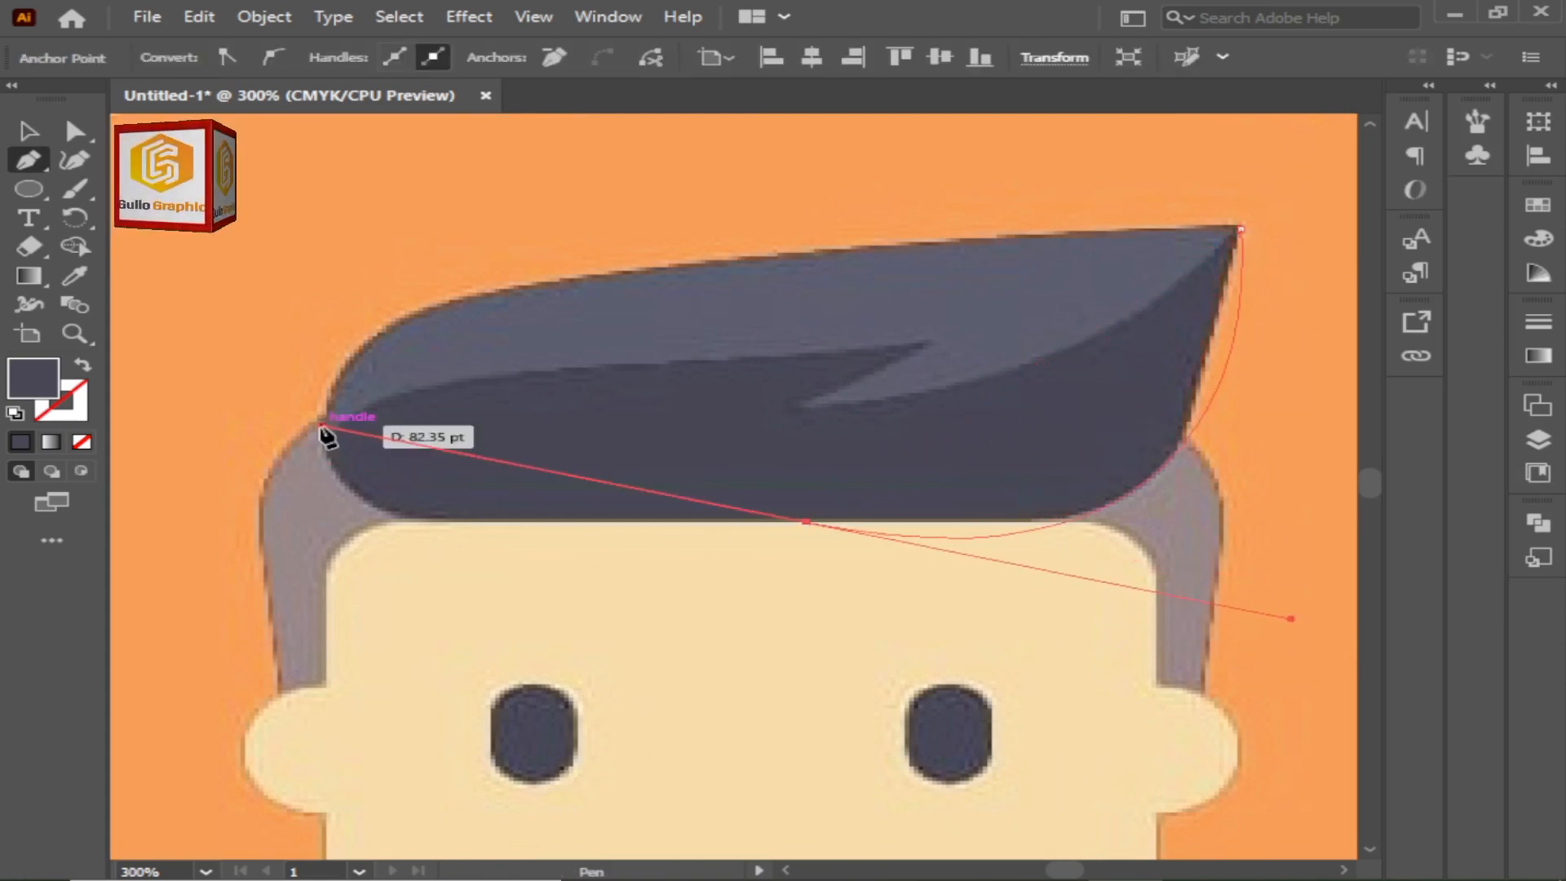
key(ctrl+z)
drag(1007, 528, 811, 531)
key(ctrl+z)
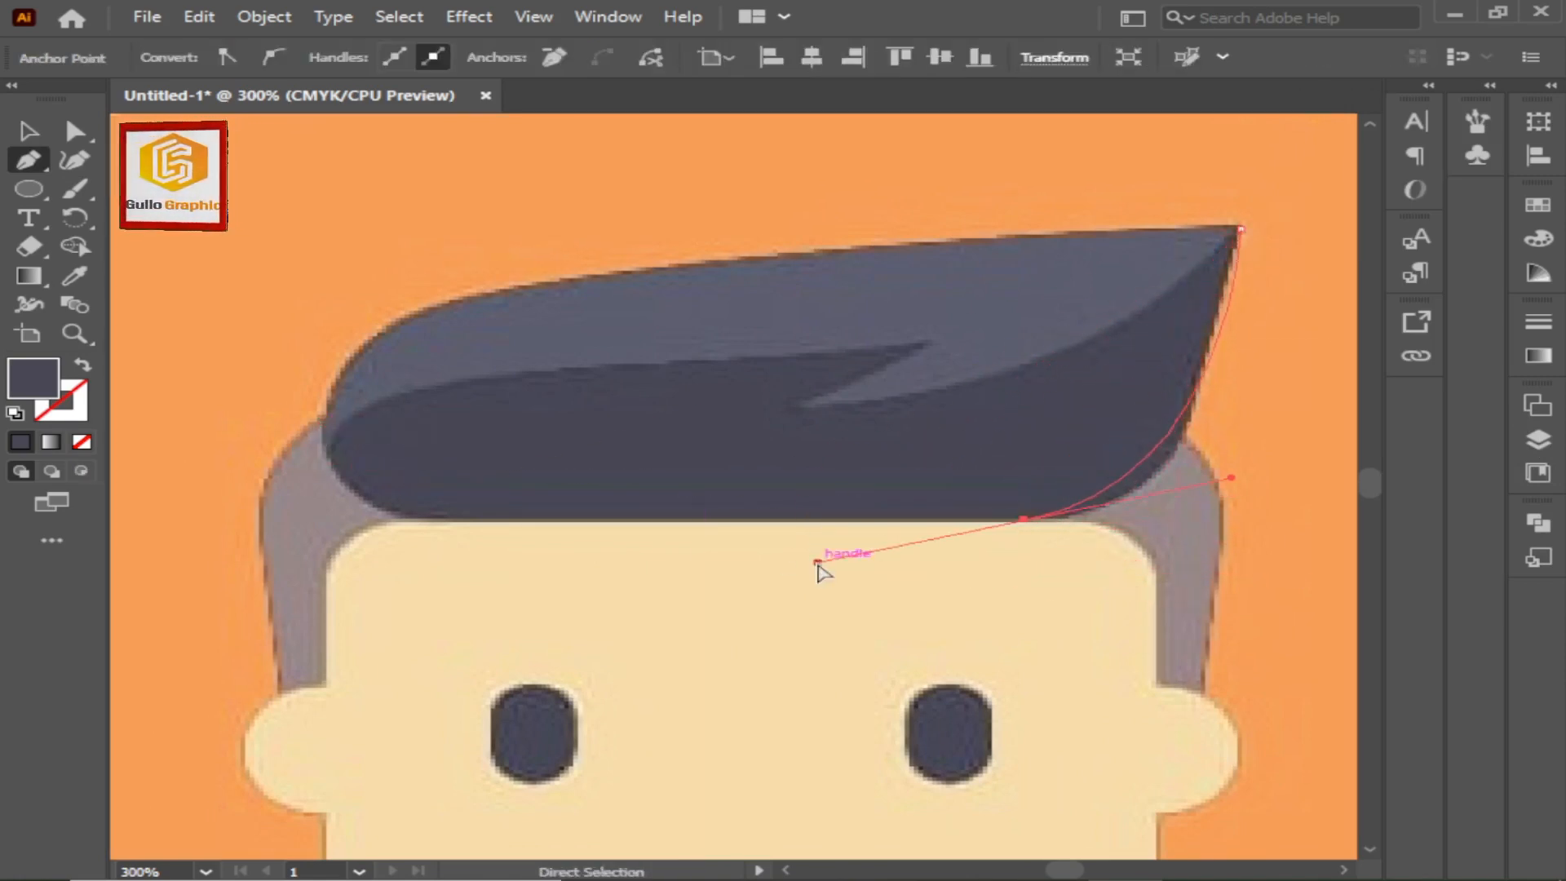
drag(1066, 515, 942, 521)
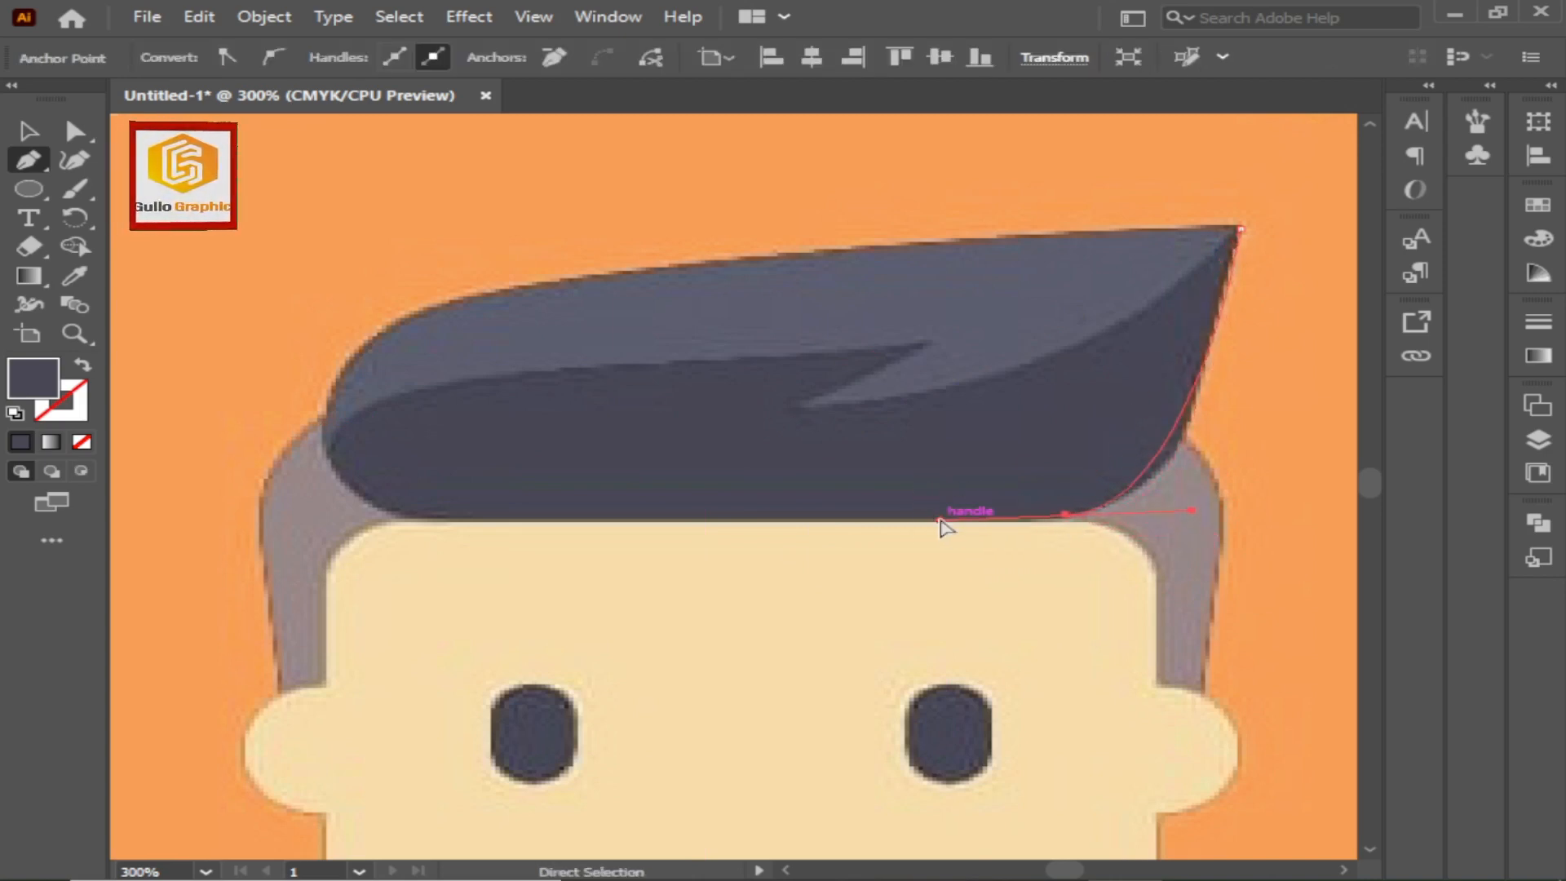
key(ctrl+z)
Trace the hair outline down its right-hand edge, along the straight hairline and around the rounded left-hand end
click(1188, 424)
drag(1065, 515, 965, 531)
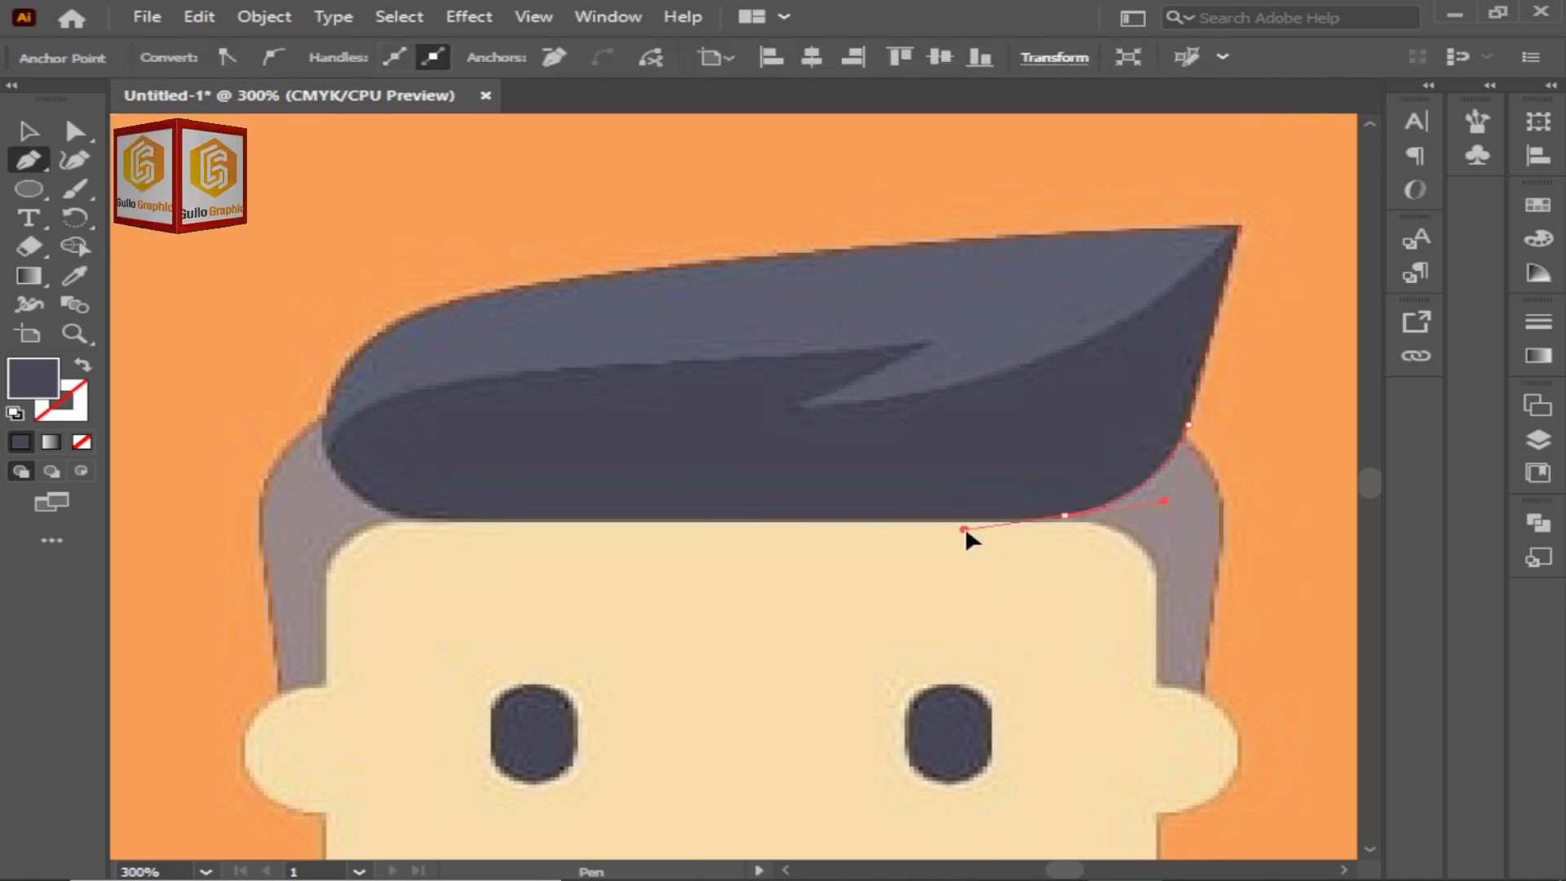
click(403, 515)
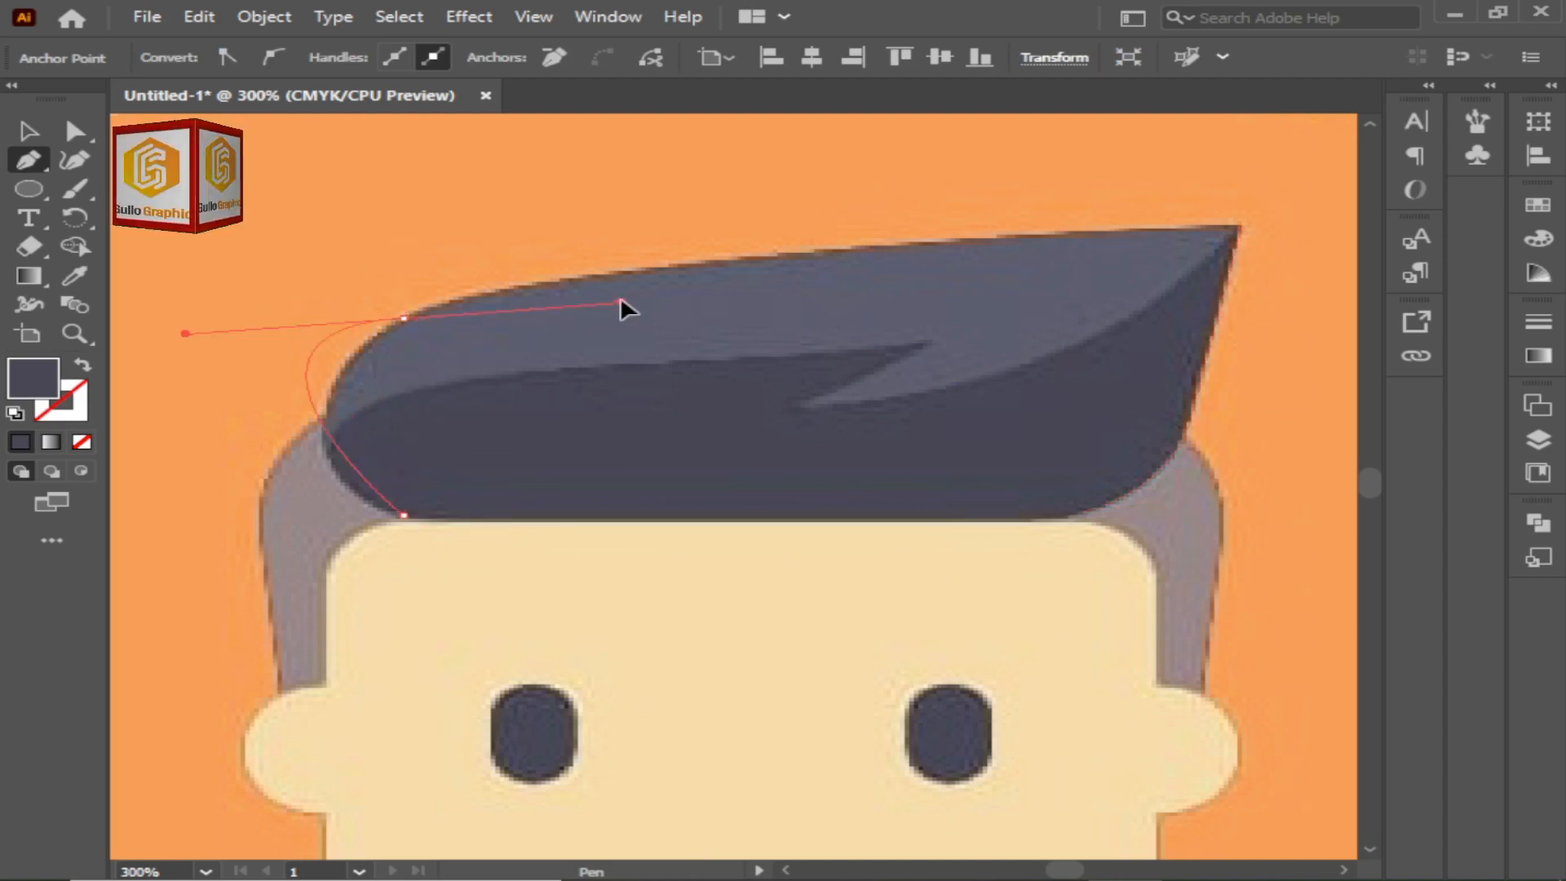
drag(536, 215, 582, 183)
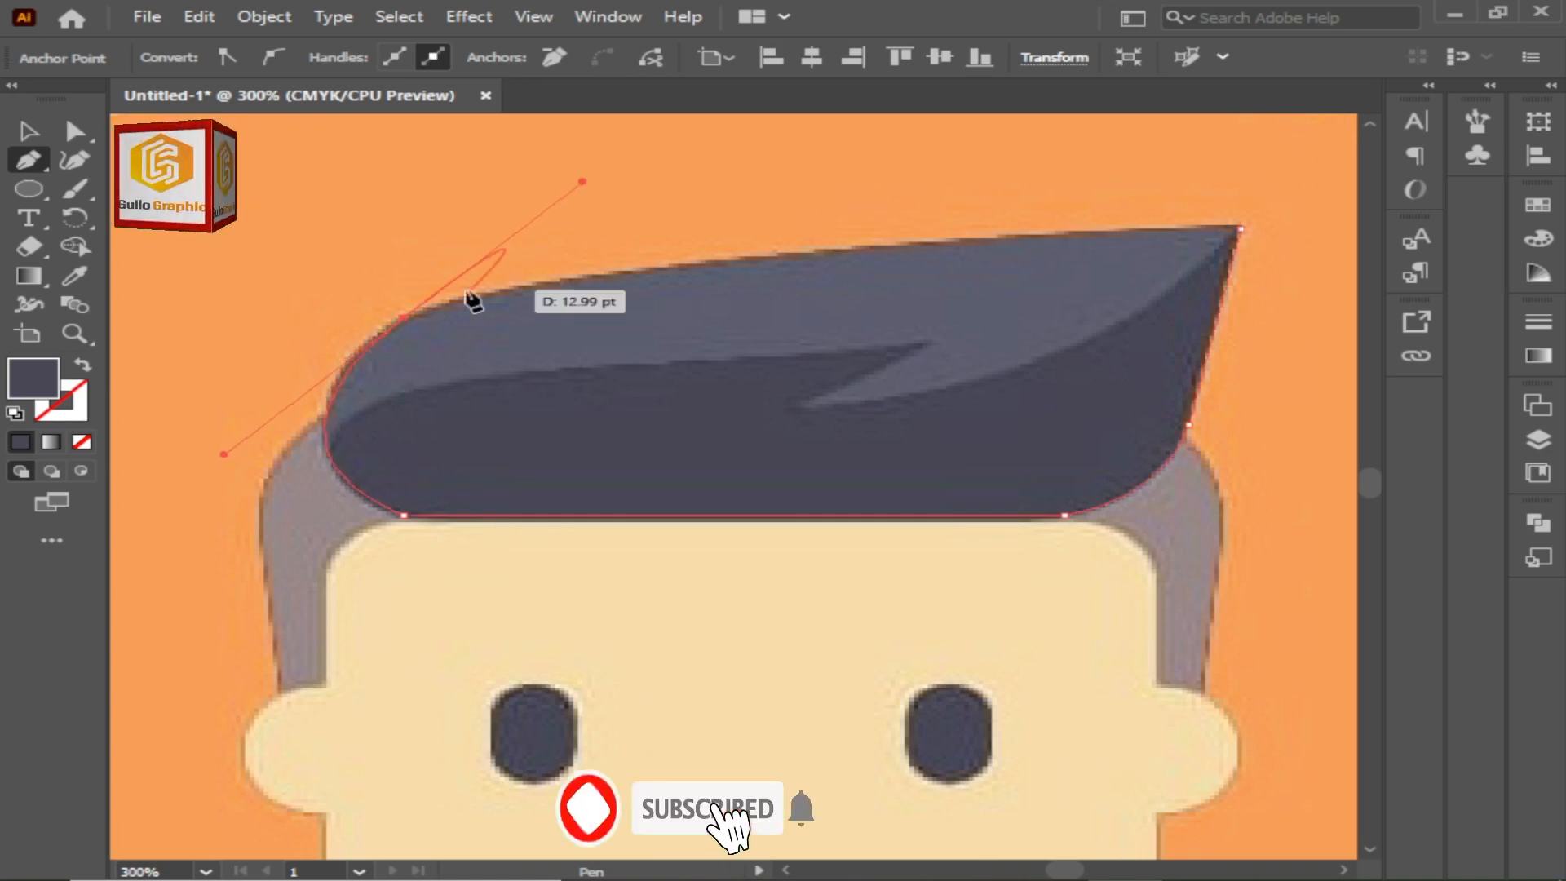
Carry the hair path along the upper edge and close it at the pointed tip, undoing stray changes
drag(958, 244, 1056, 251)
key(ctrl+z)
key(space)
drag(391, 326, 1120, 367)
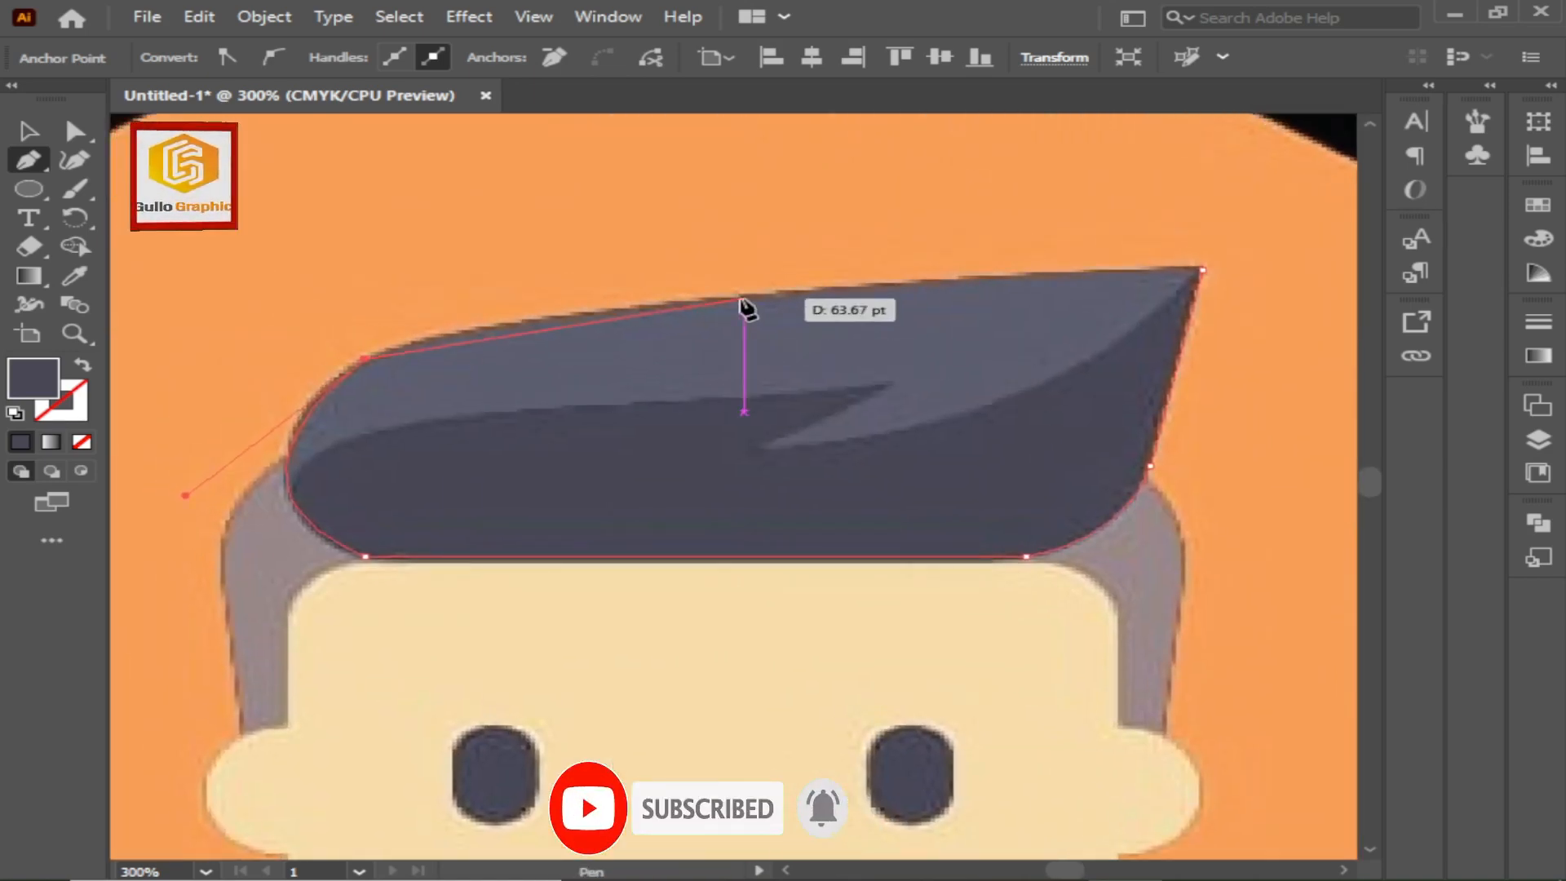
drag(743, 306, 1000, 294)
click(747, 303)
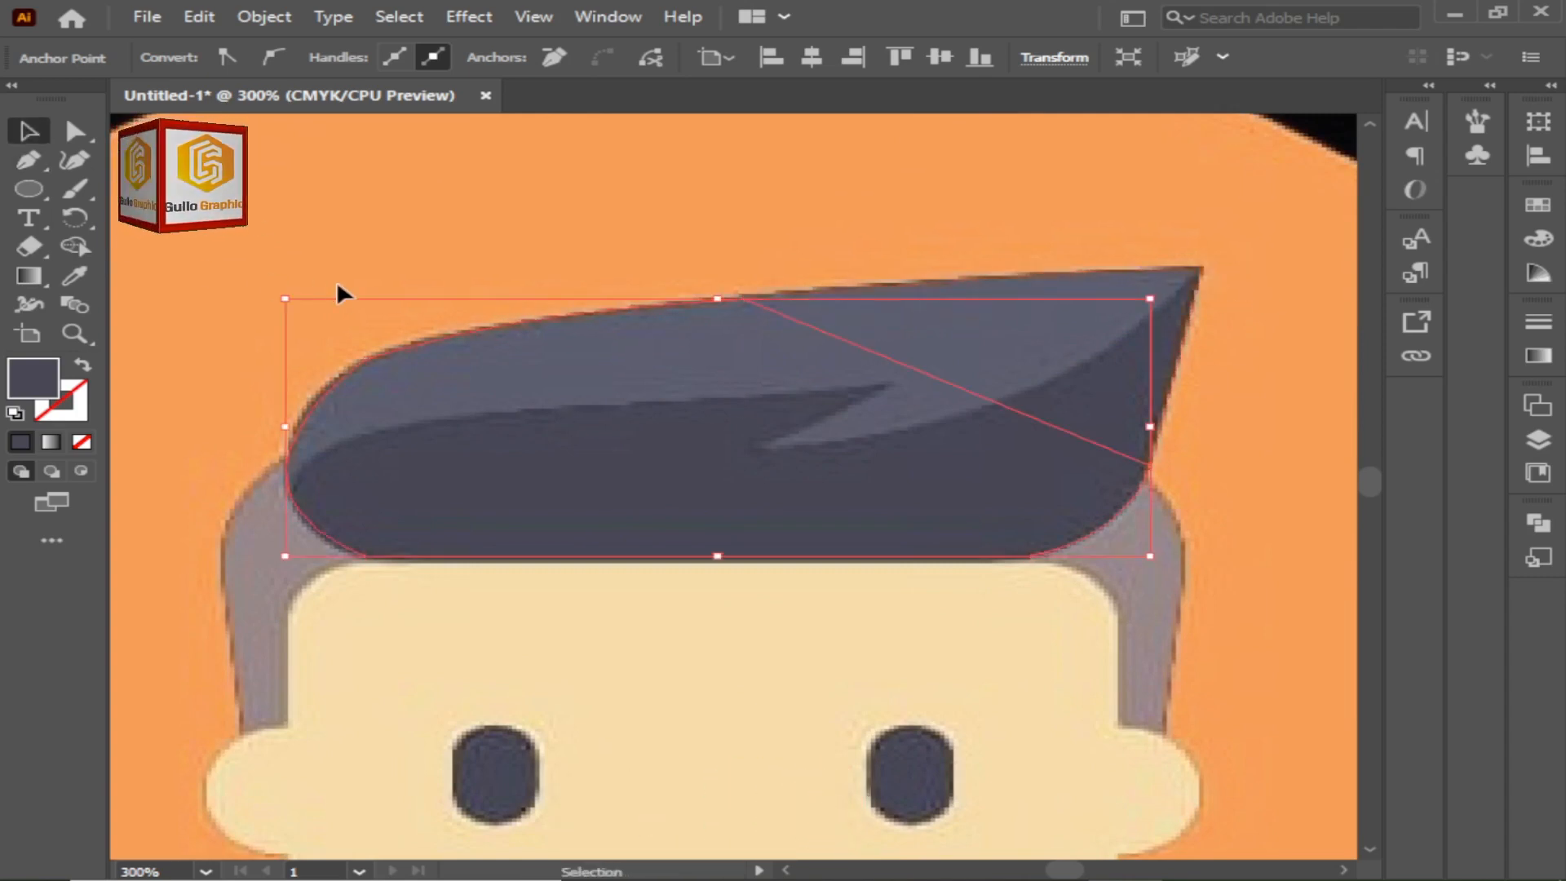
key(ctrl+z)
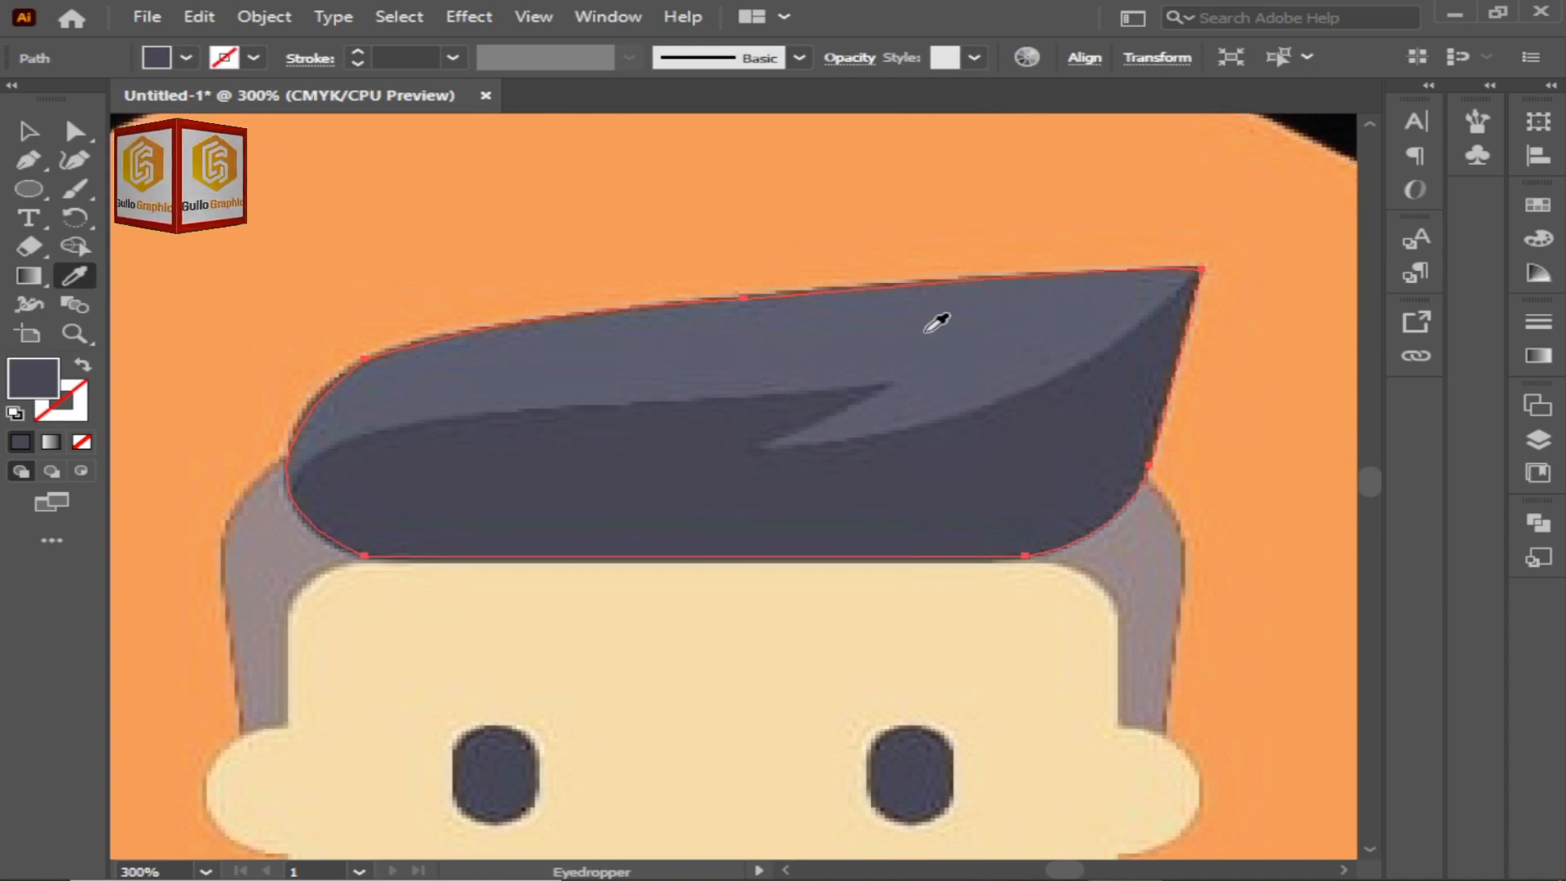
Fill the hair outline with the lighter slate sampled from the reference hair, then briefly hide Layer 1 to check it
click(957, 231)
click(1537, 440)
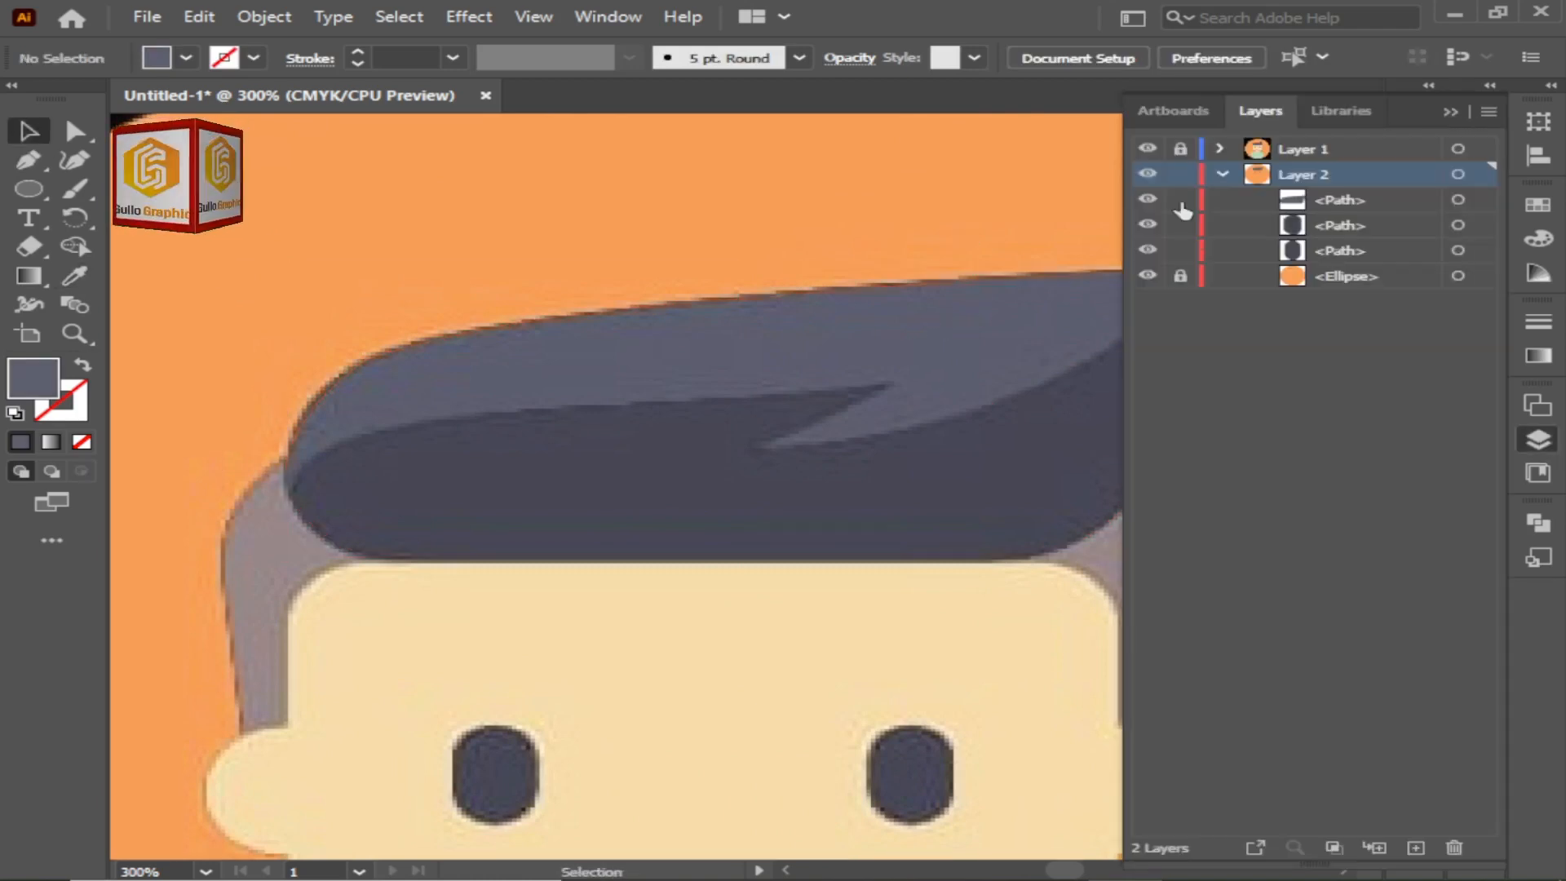
click(1147, 148)
click(1147, 149)
click(1537, 440)
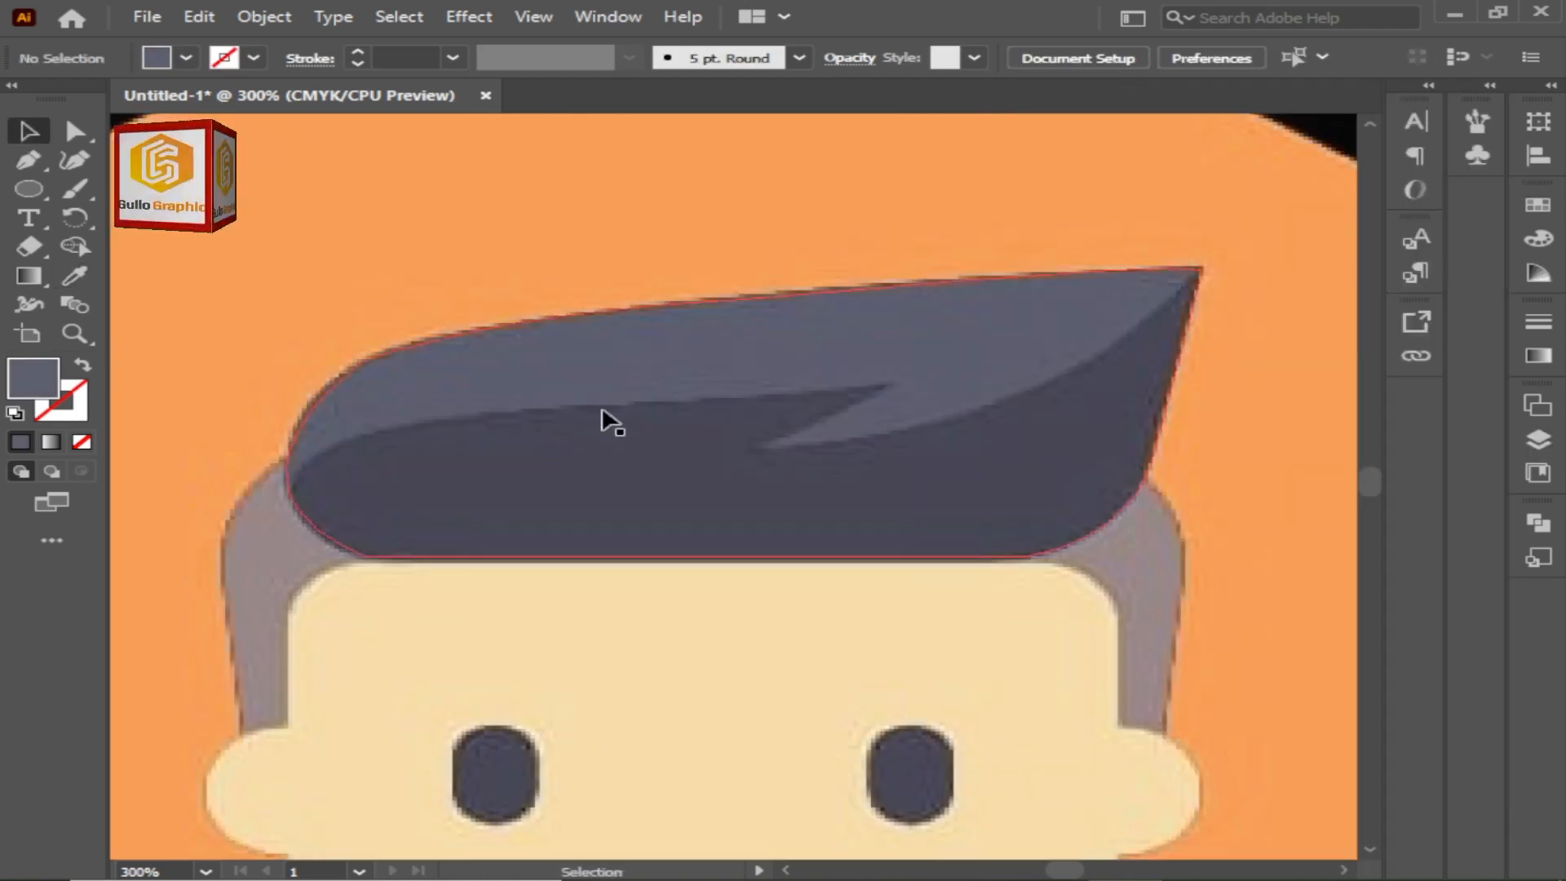
Start the dark lower hair shape with the Pen tool, tracing from the inner notch along the curve to the hair tip
click(889, 388)
click(760, 446)
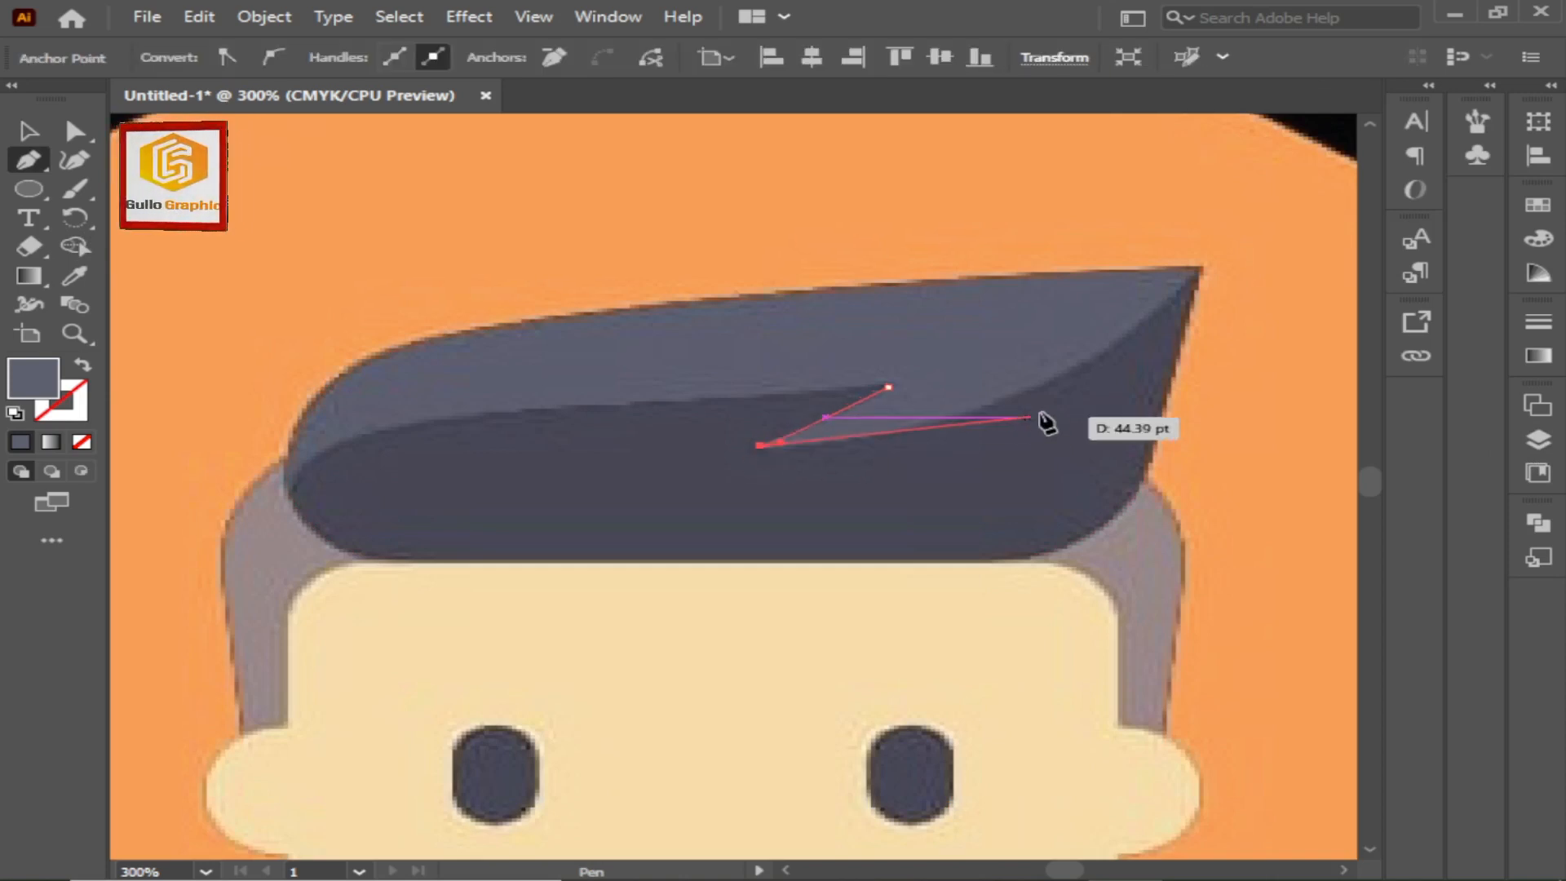
drag(1195, 277, 1196, 278)
click(1200, 280)
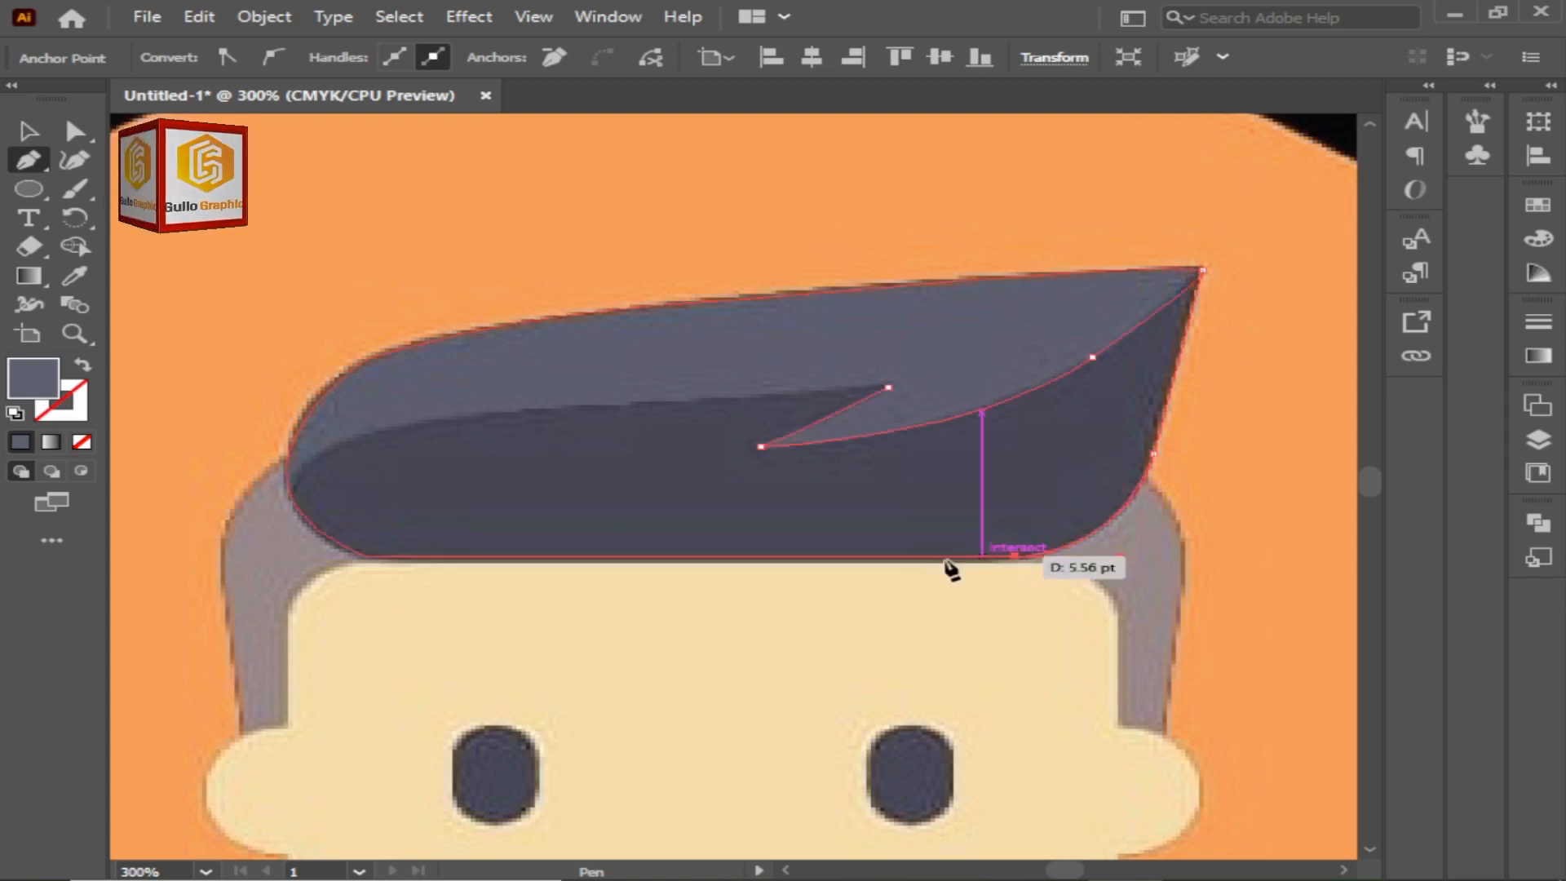
Complete the dark hair shape along the hairline, around the left-hand end and back along the colour boundary to the notch
drag(947, 565, 910, 558)
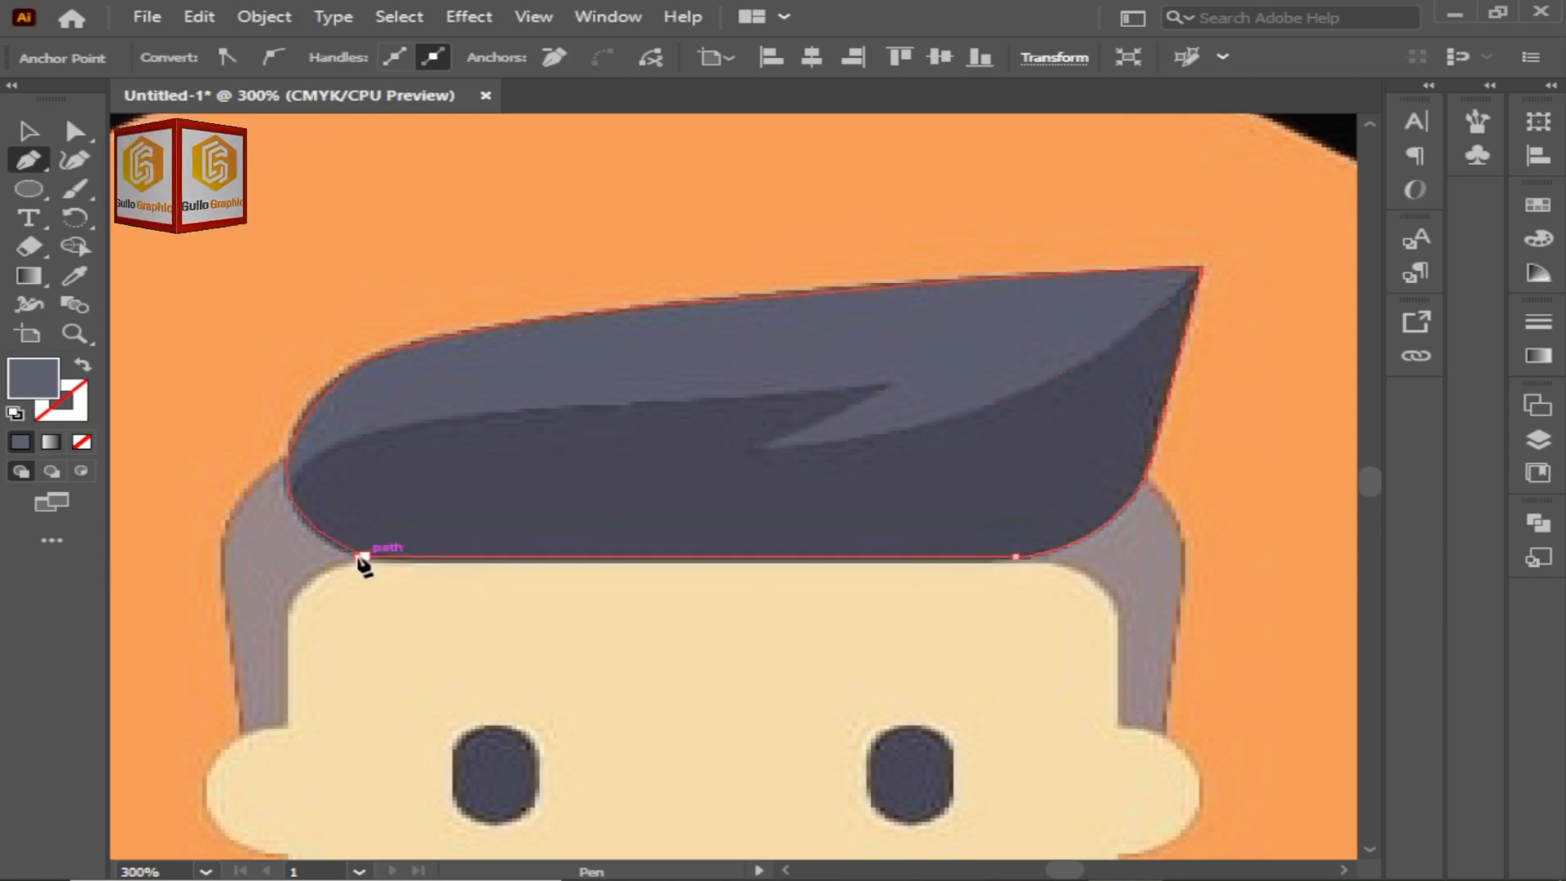
drag(360, 558, 360, 440)
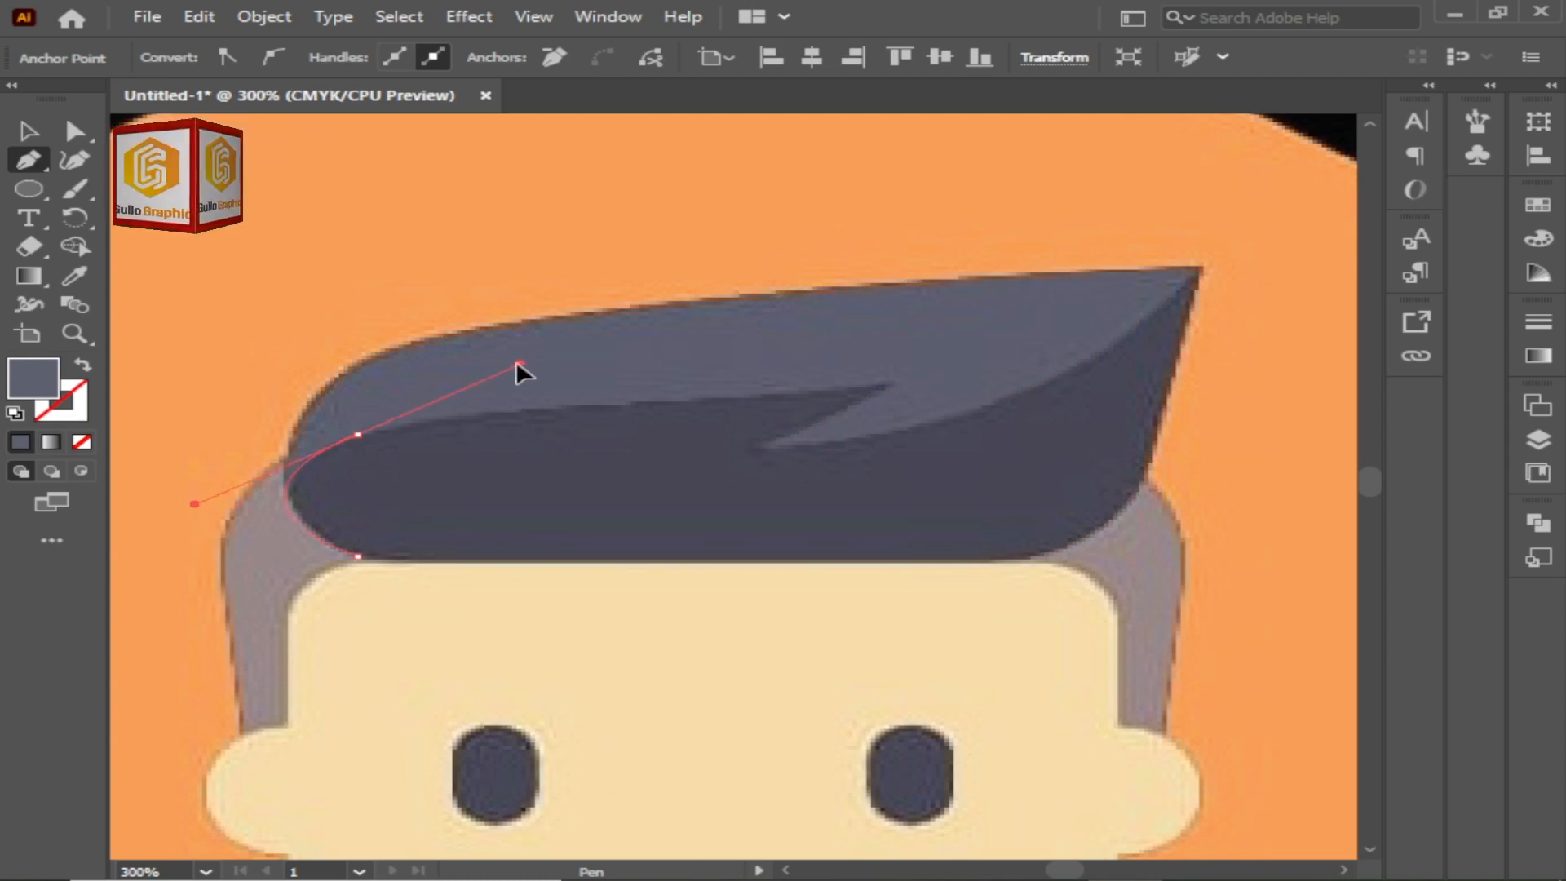
click(359, 437)
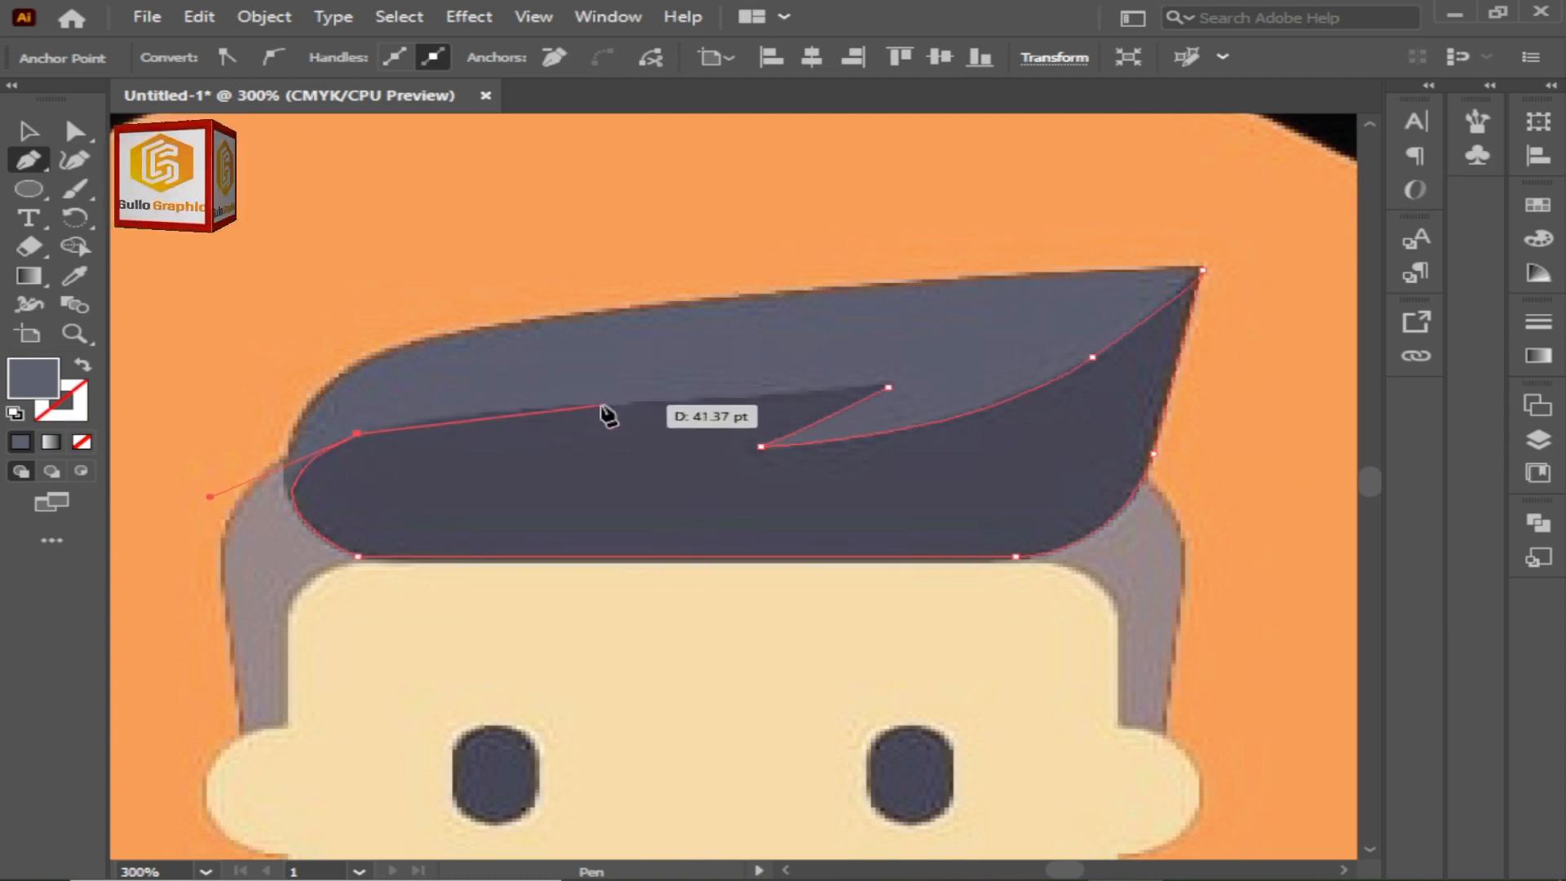
drag(598, 407, 667, 412)
drag(888, 389, 885, 393)
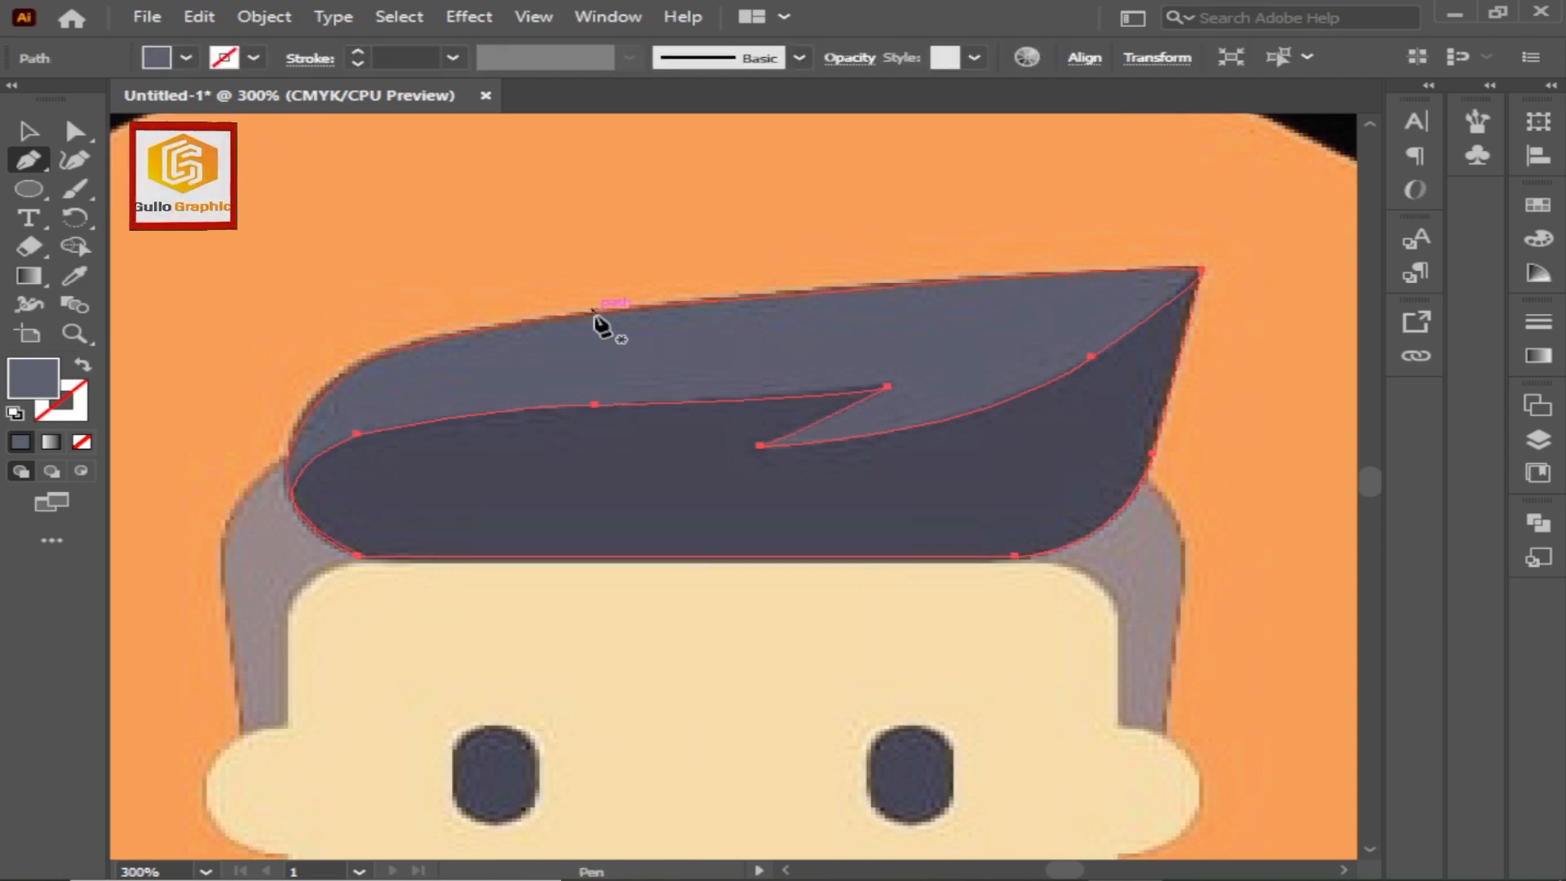
Fill the lower hair shape with the dark slate and briefly hide Layer 1 to check both hair shapes
click(208, 240)
click(1537, 439)
click(1147, 149)
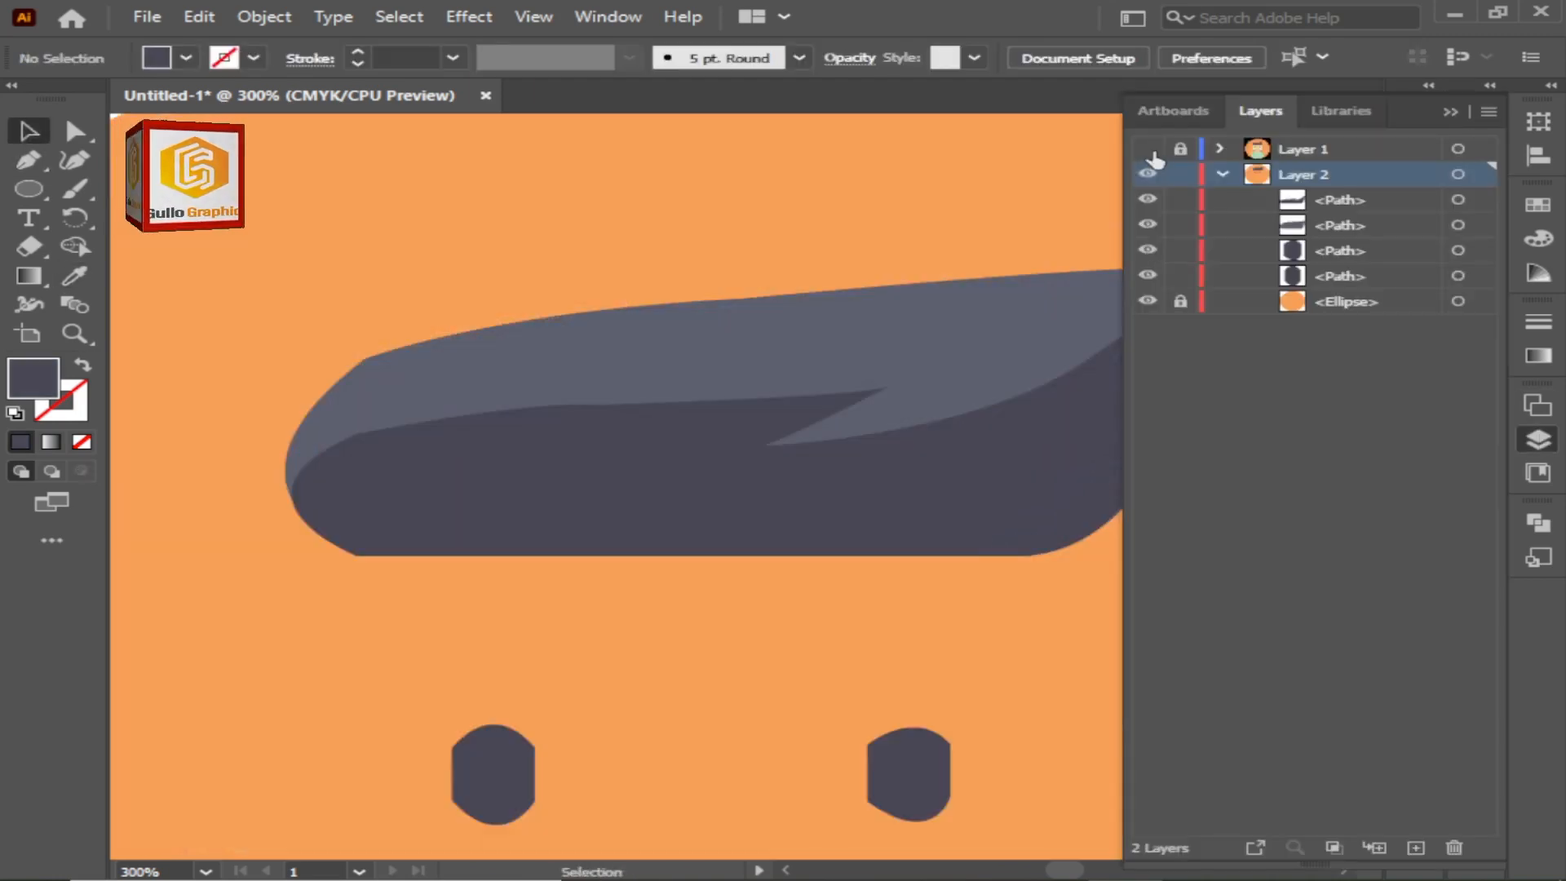
click(1148, 149)
click(1537, 441)
Start a Pen path along the straight middle part of the mouth's upper edge, working at 800% zoom
drag(1017, 581, 1050, 428)
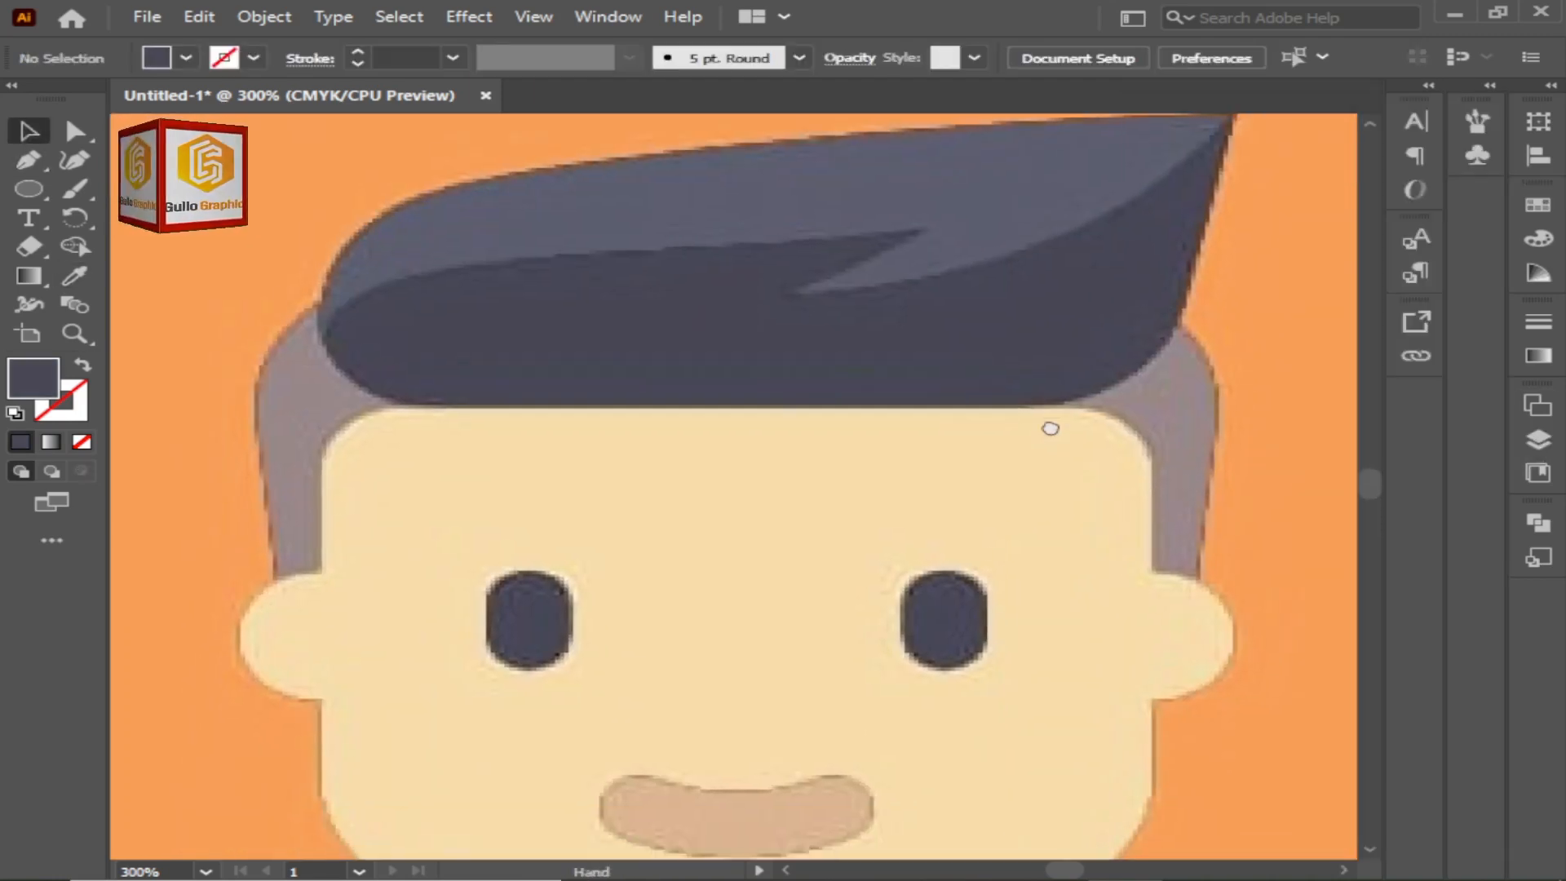
drag(443, 576, 652, 448)
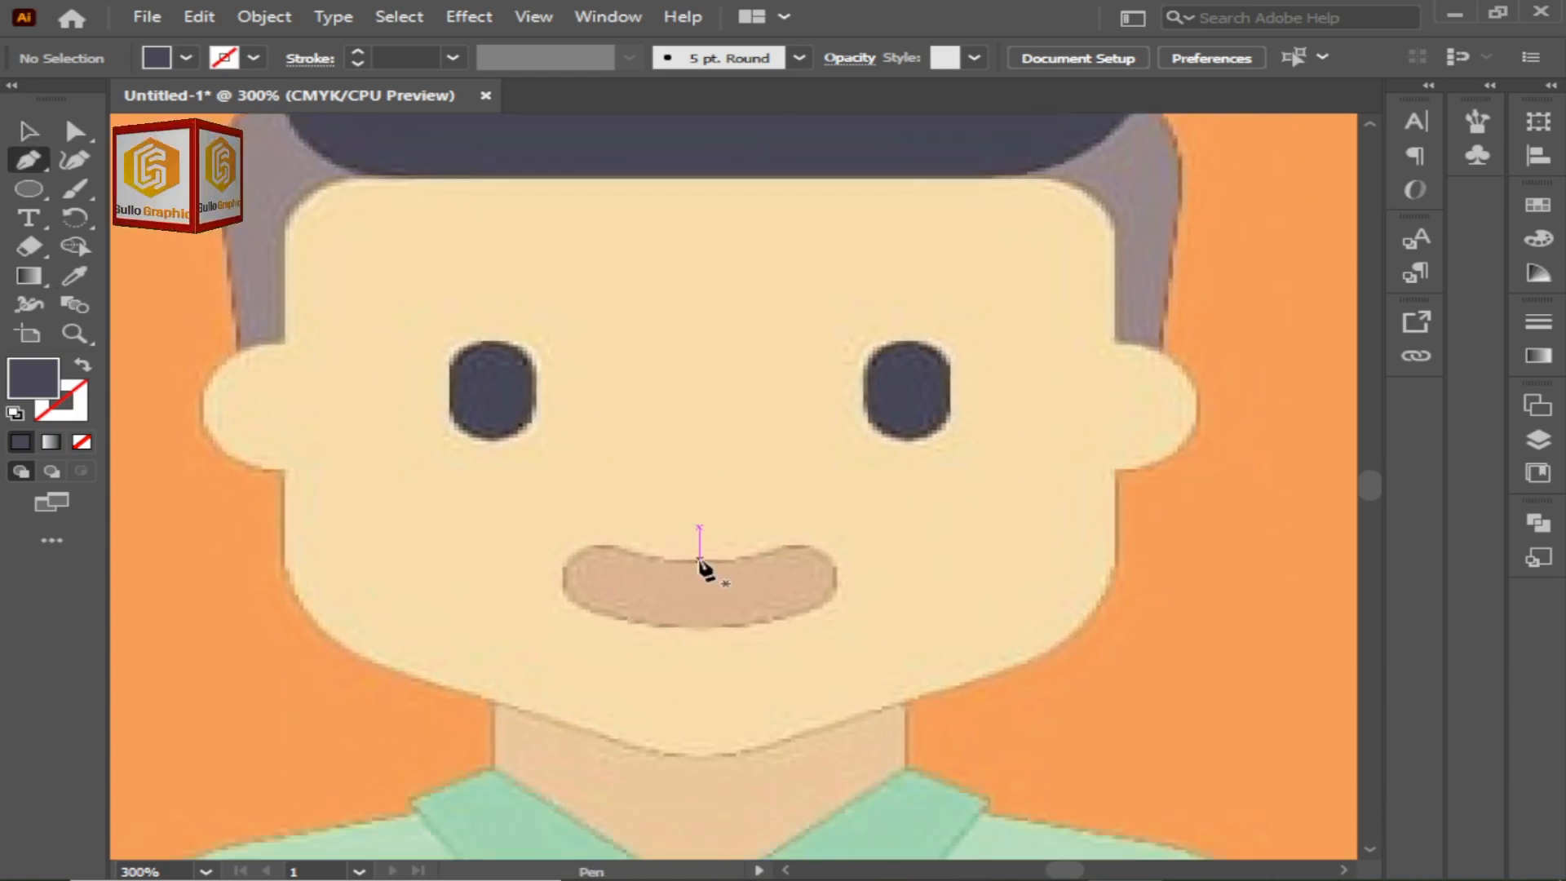
ctrl+click(570, 579)
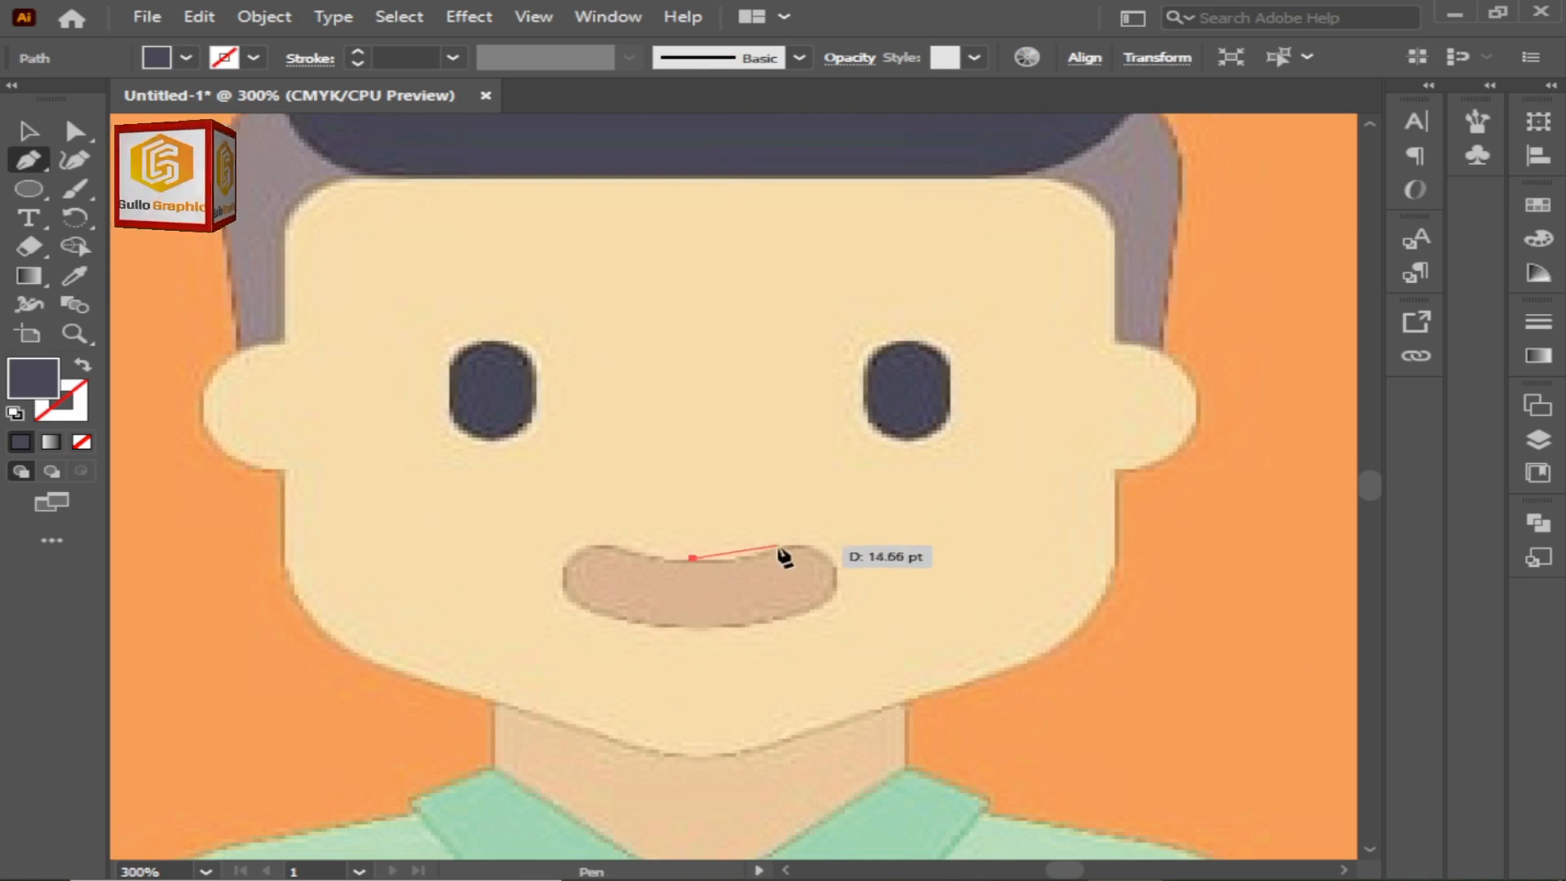
key(z)
click(725, 577)
click(729, 489)
click(731, 481)
click(732, 467)
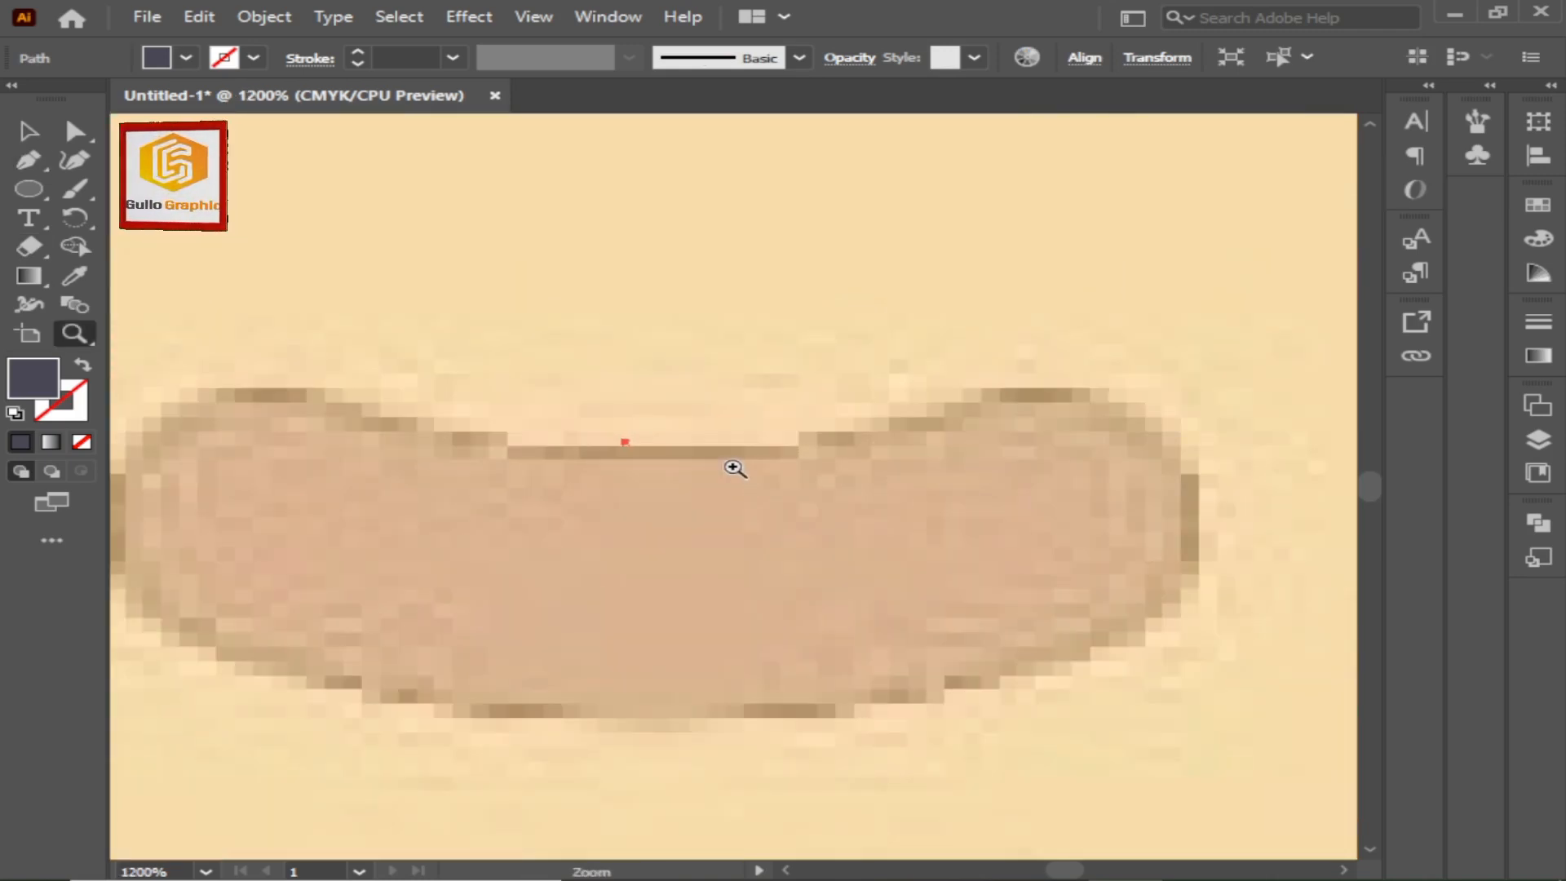
alt+click(734, 467)
key(ctrl+z)
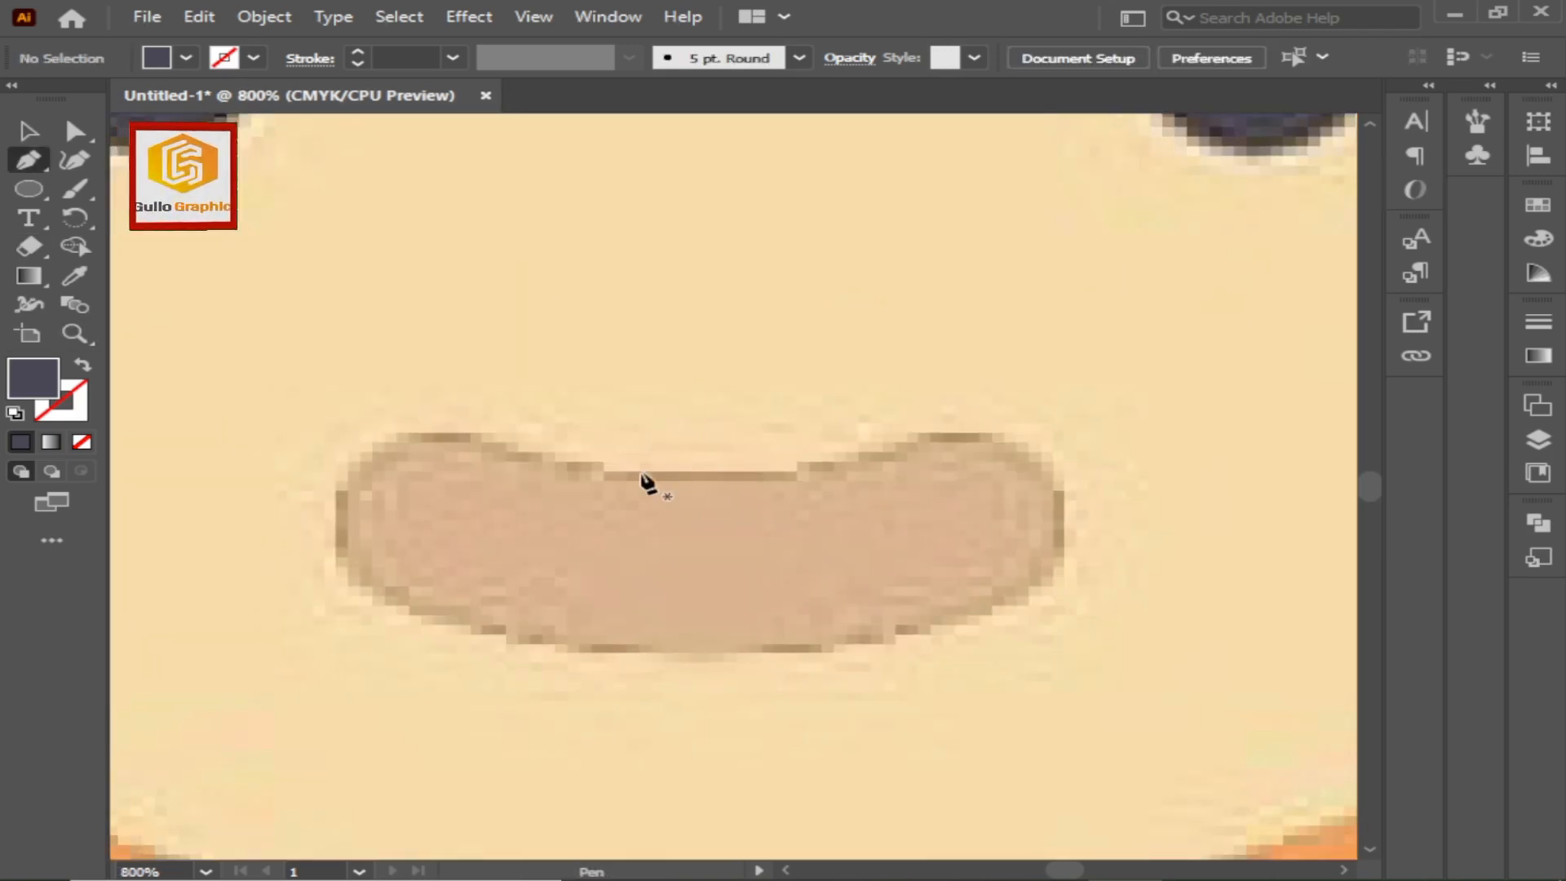
click(601, 471)
click(798, 477)
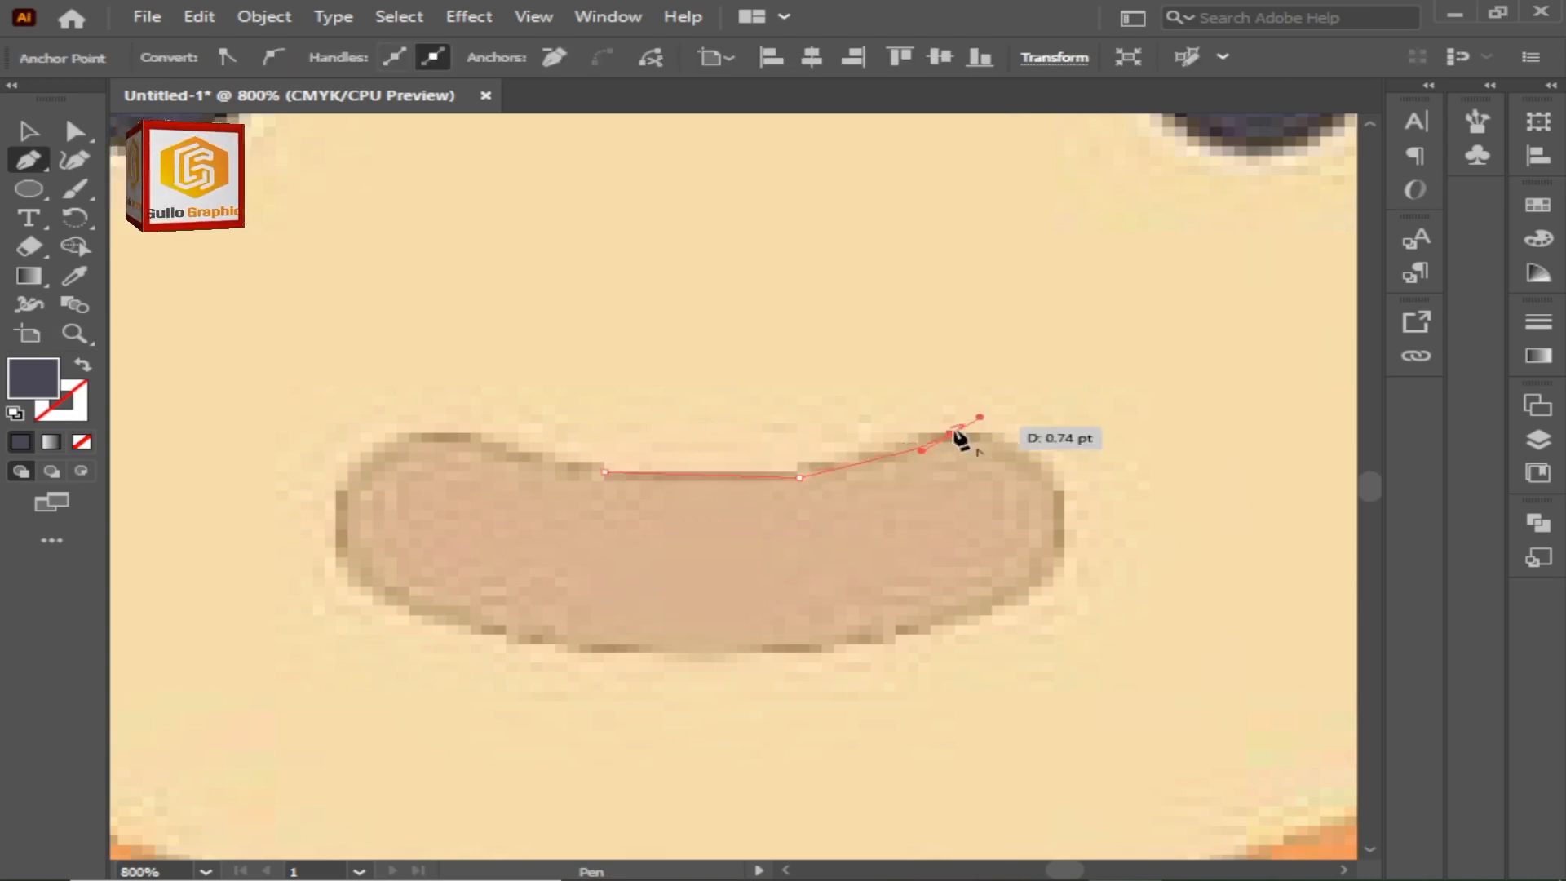
Trace the mouth around its right-hand end, lower edge and left-hand end, and close the path on the upper edge
click(952, 433)
drag(960, 616, 740, 630)
key(ctrl+z)
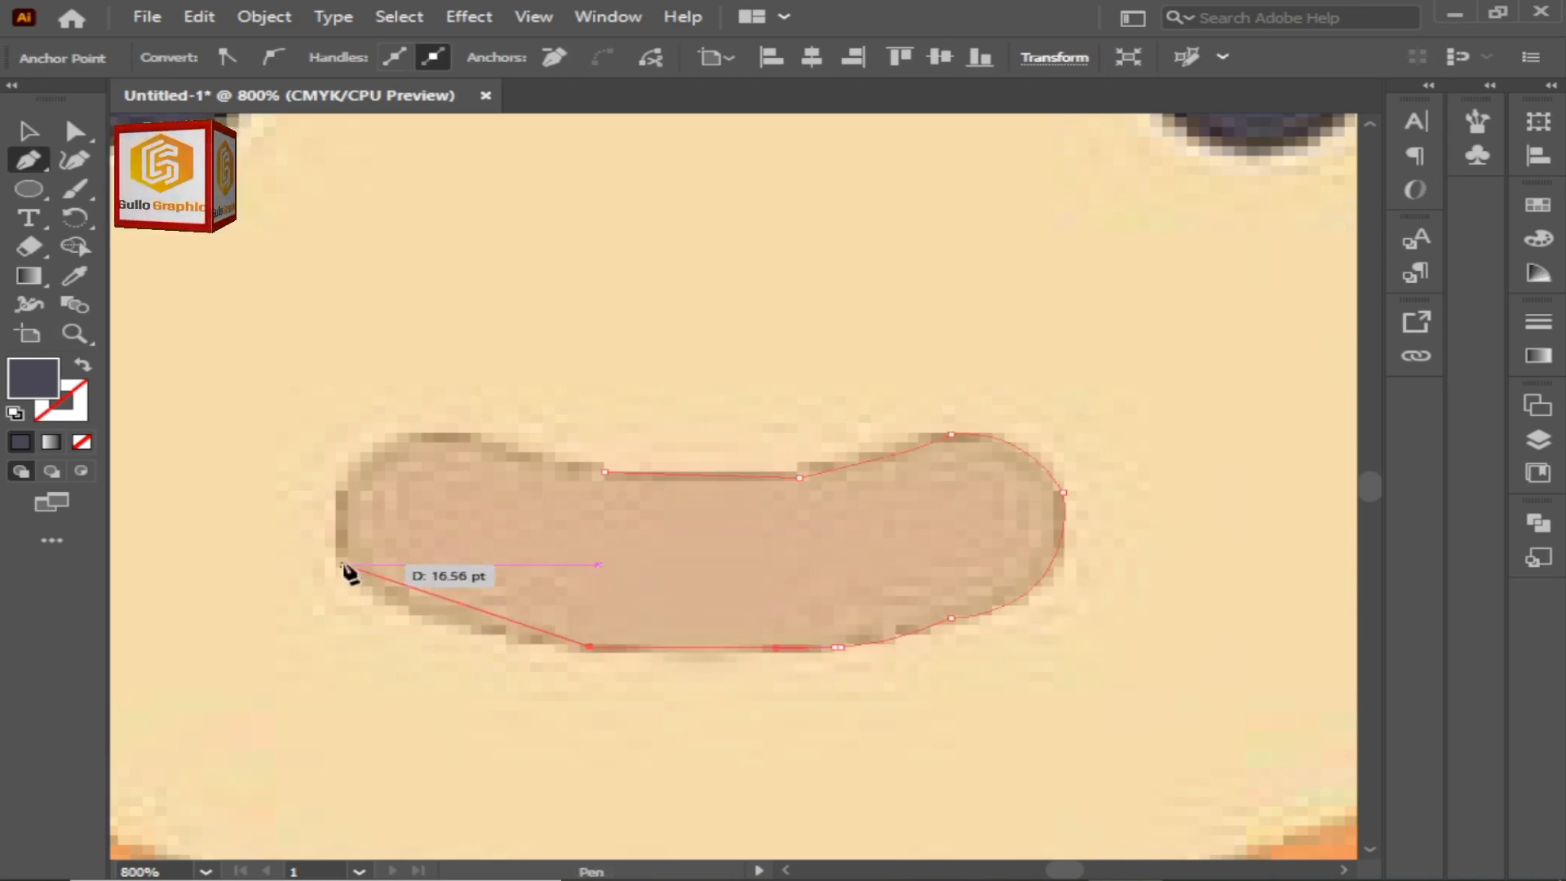
drag(344, 564, 310, 504)
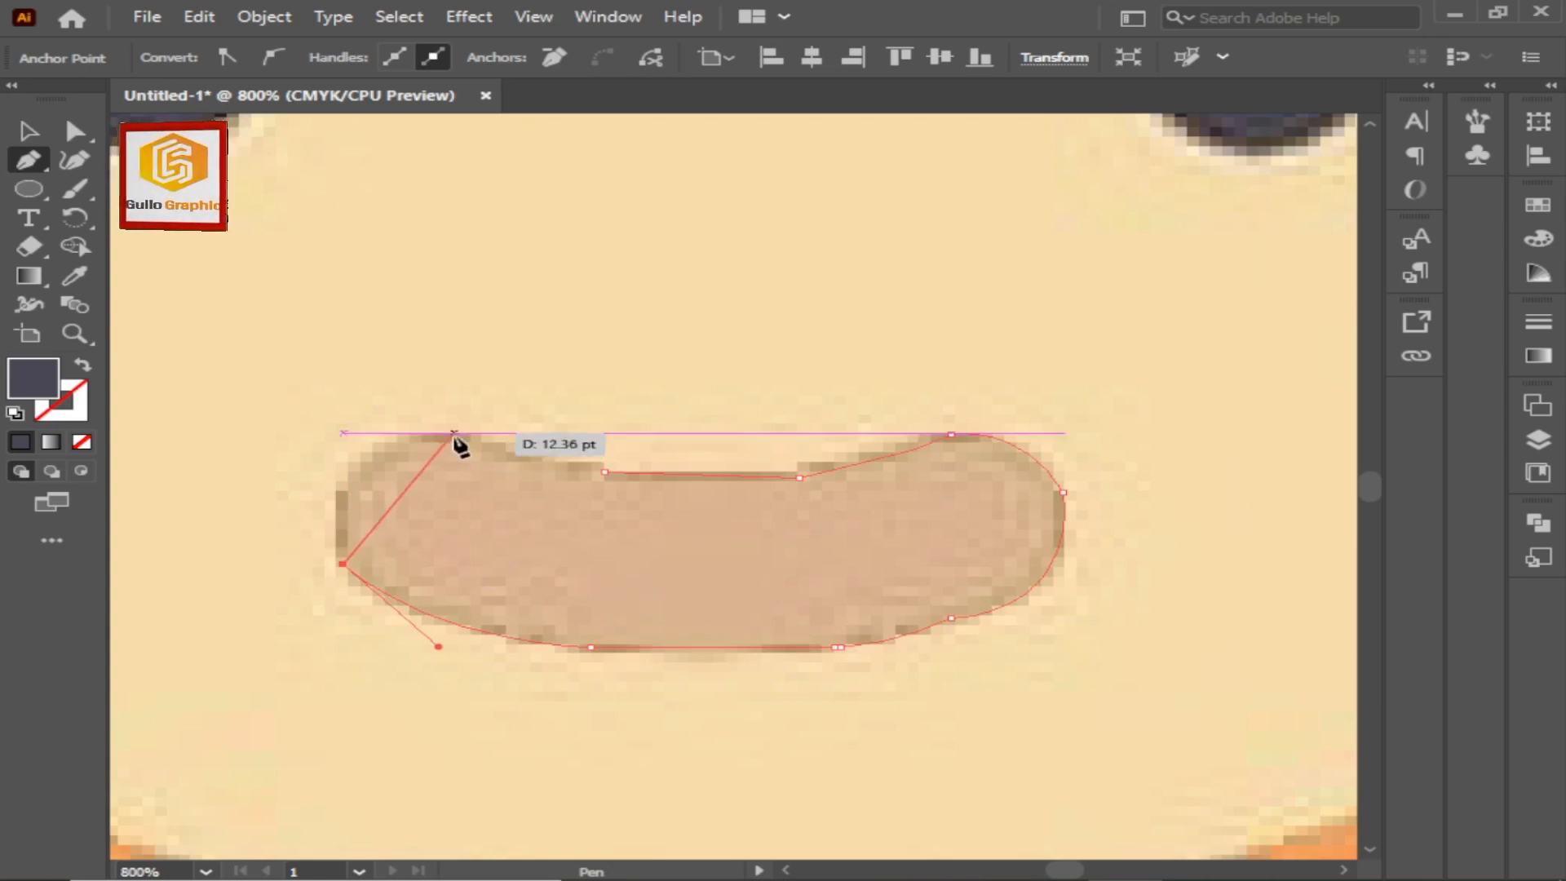
drag(442, 433, 653, 470)
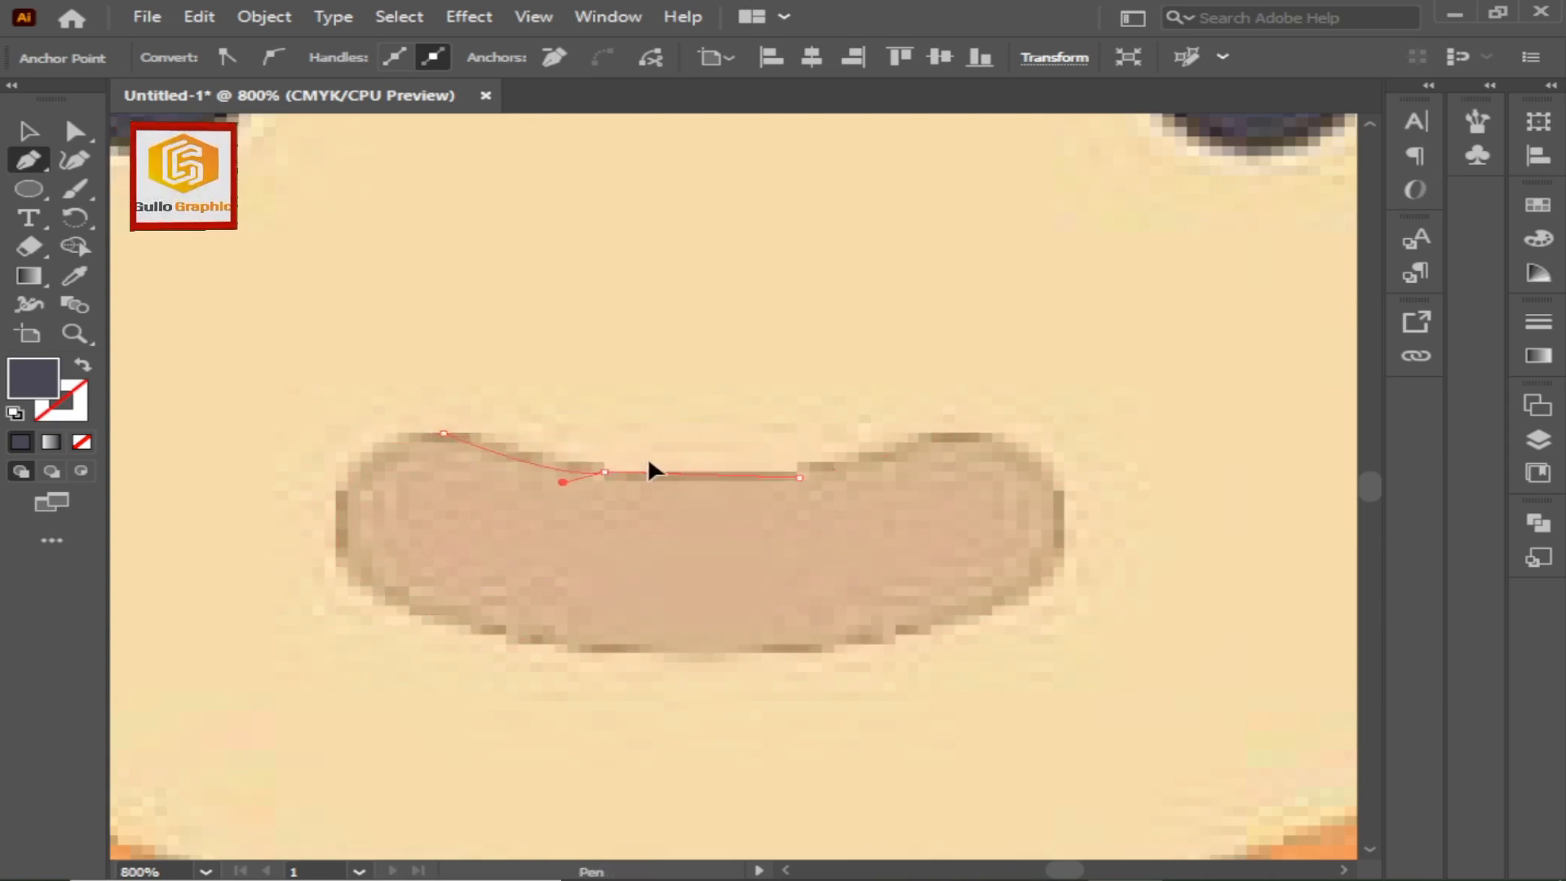
click(604, 472)
key(v)
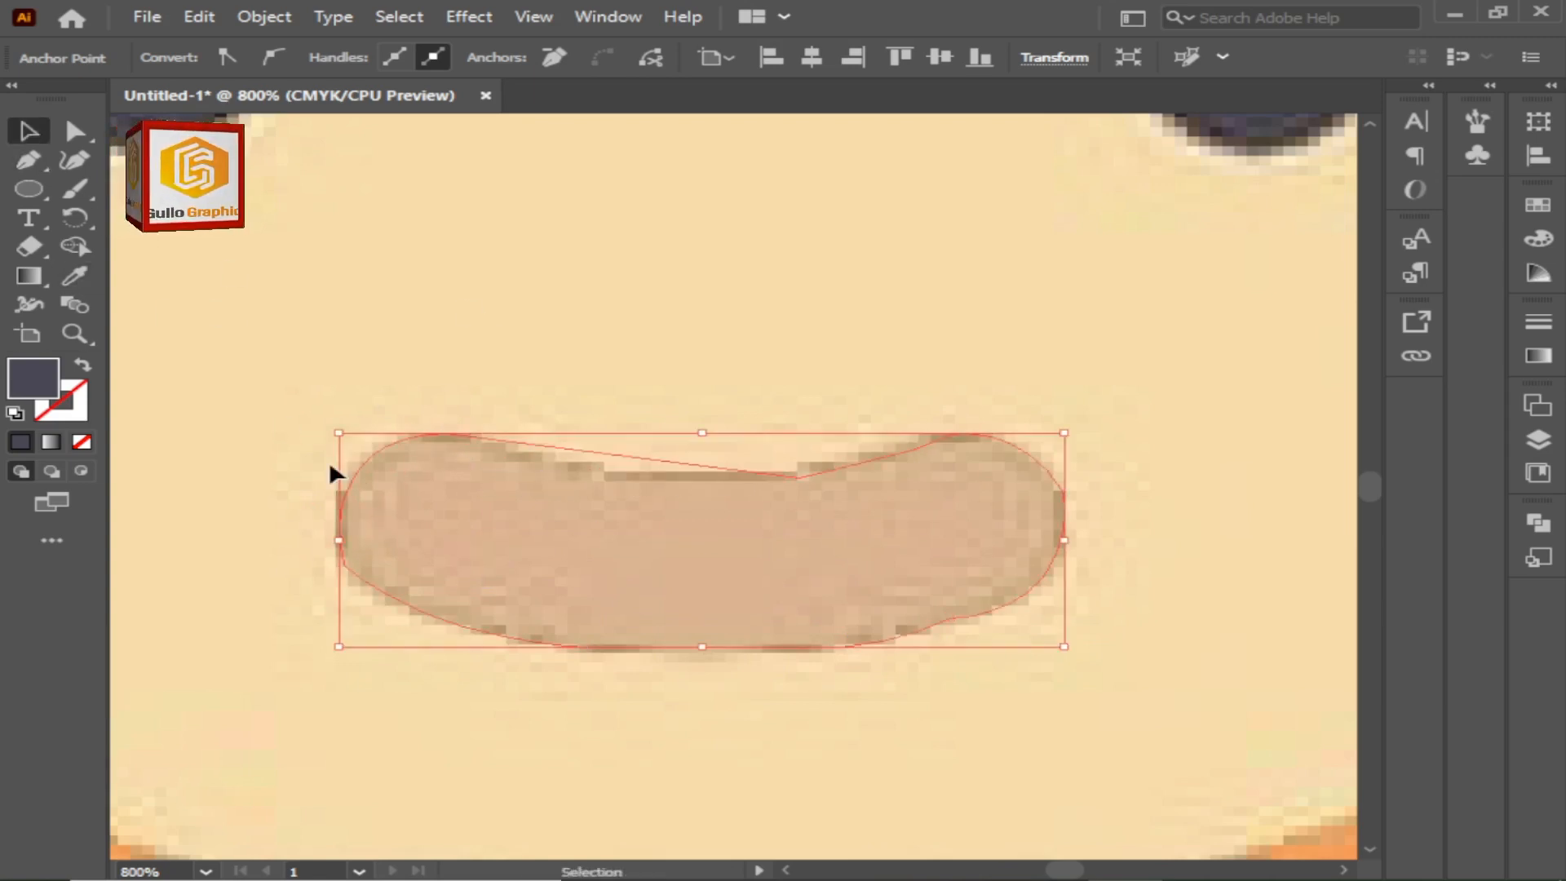
Fill the mouth shape with the tan sampled from the reference mouth and deselect it
key(i)
click(29, 132)
click(867, 383)
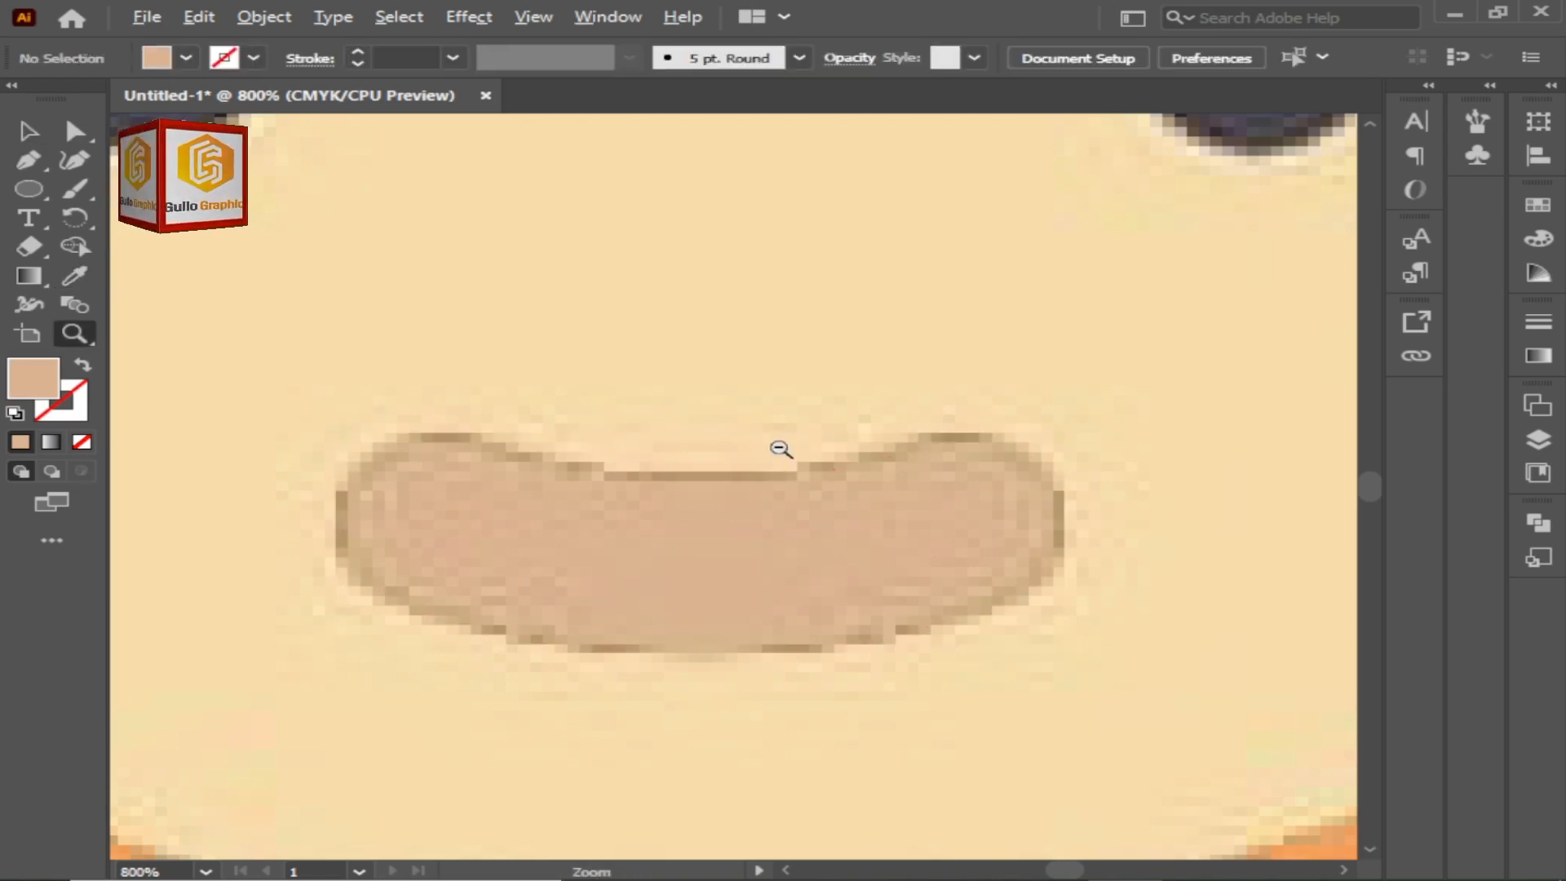
Zoom out to 150% and briefly hide Layer 1 to review the traced hair, eyes and mouth
alt+click(781, 449)
alt+click(781, 453)
alt+click(780, 468)
alt+click(779, 470)
alt+click(784, 463)
click(1538, 439)
click(1148, 150)
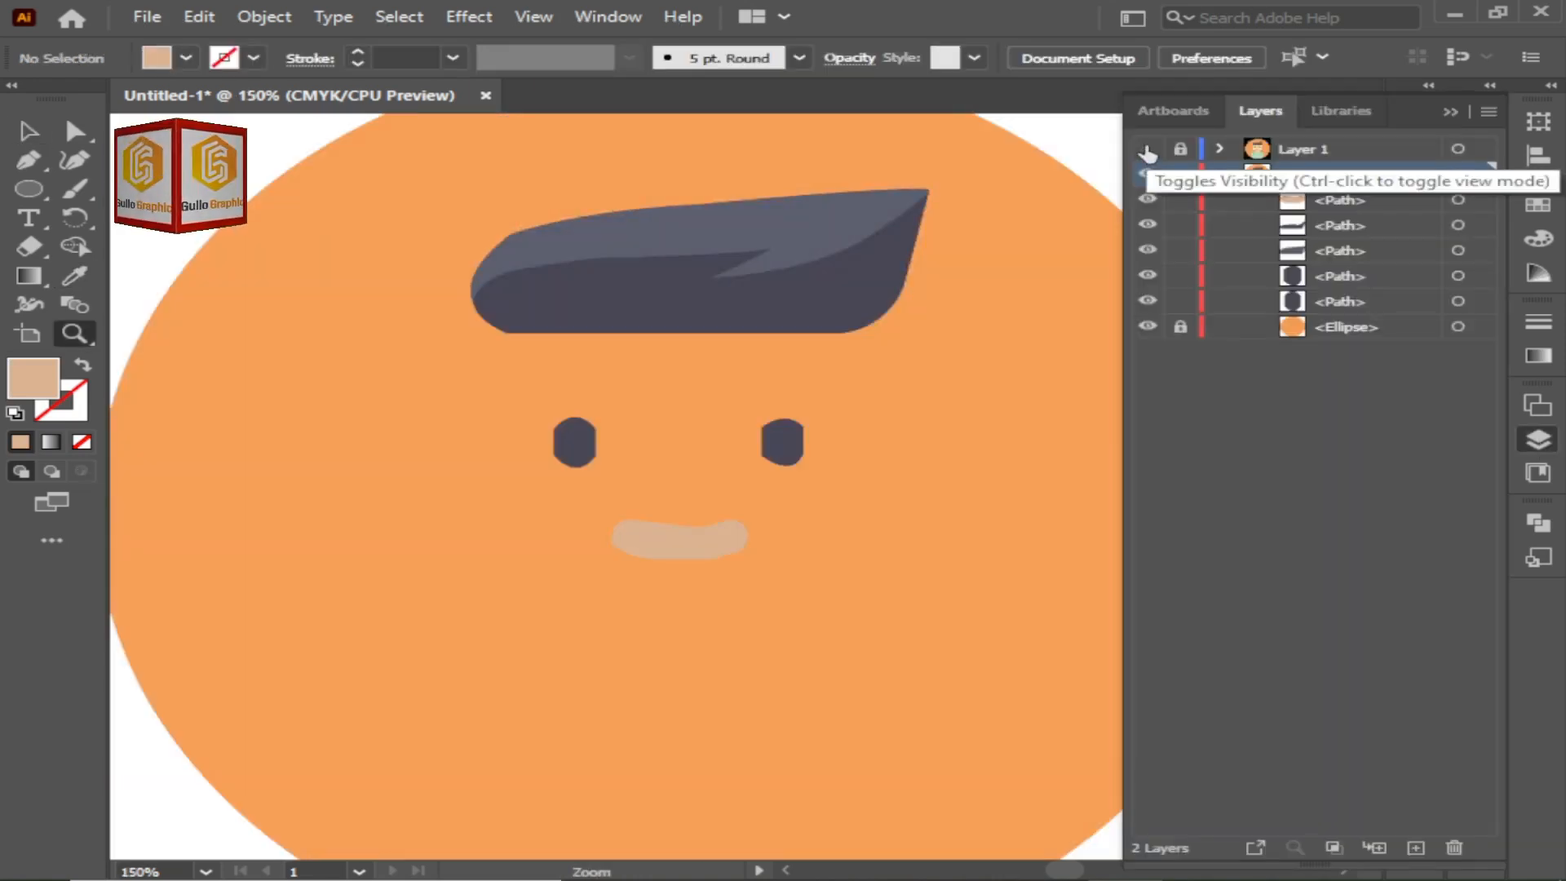
click(1148, 150)
click(1538, 439)
Start the face outline with the Pen tool at the top of the left-hand ear and trace around the ear at 300% zoom
click(678, 458)
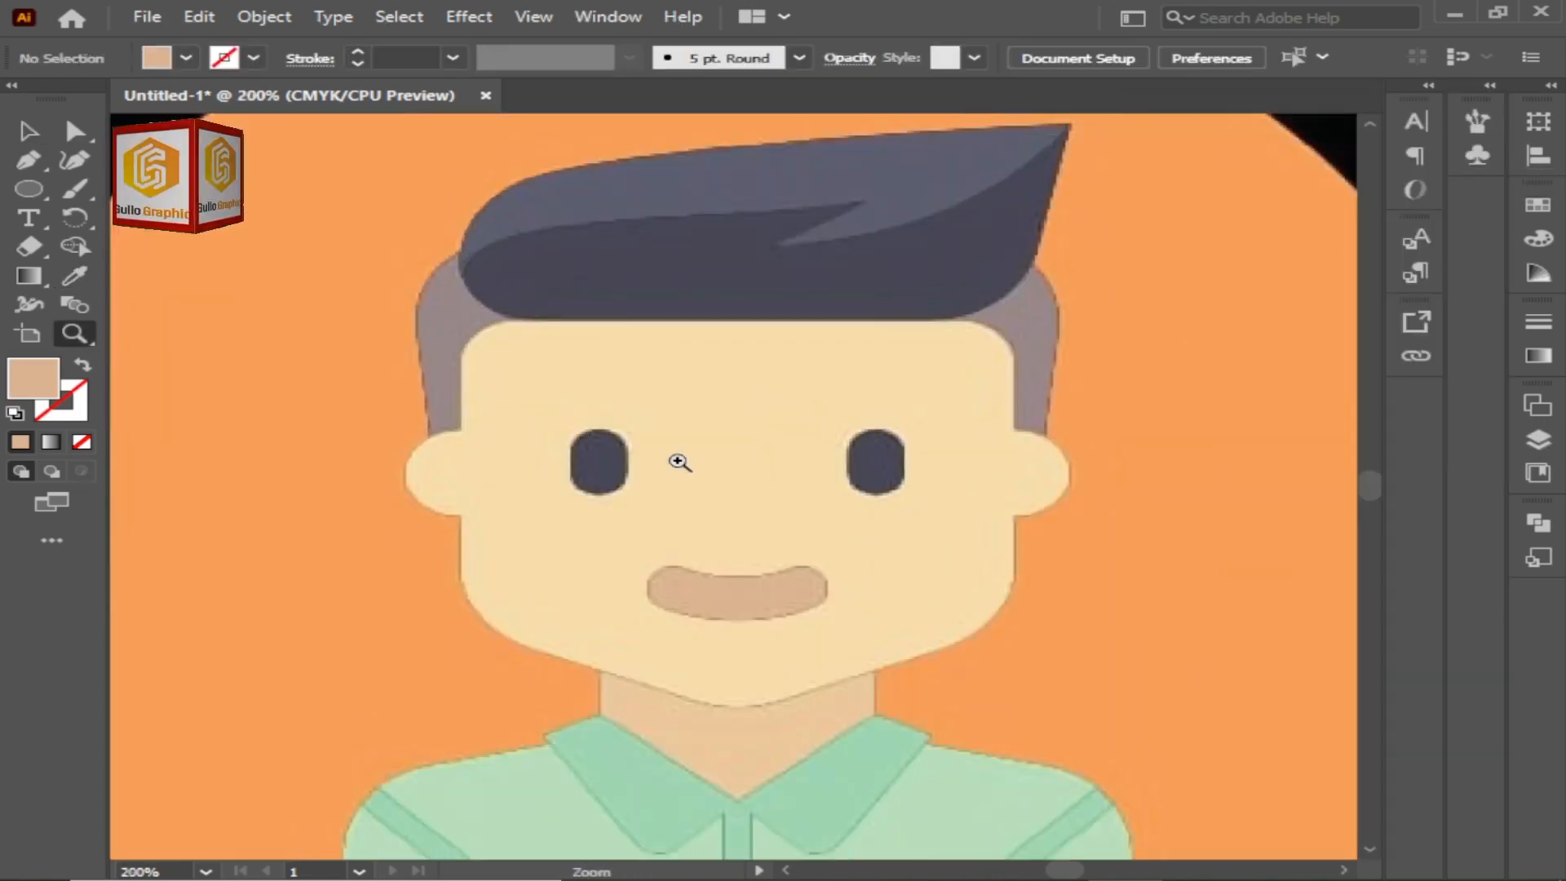
click(680, 459)
drag(705, 518, 725, 492)
click(246, 399)
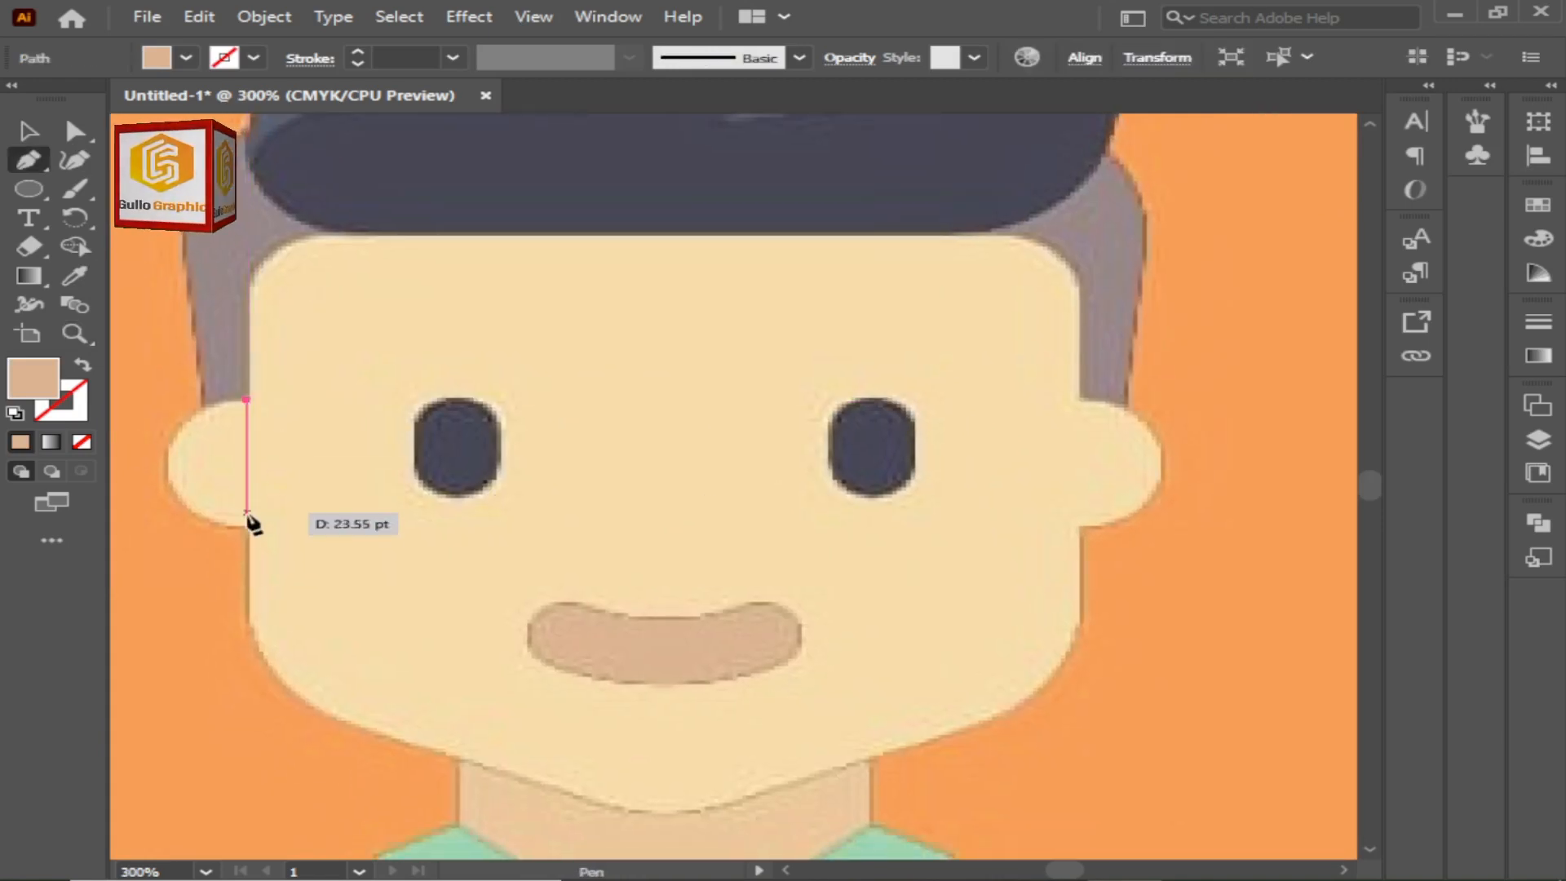
key(ctrl+z)
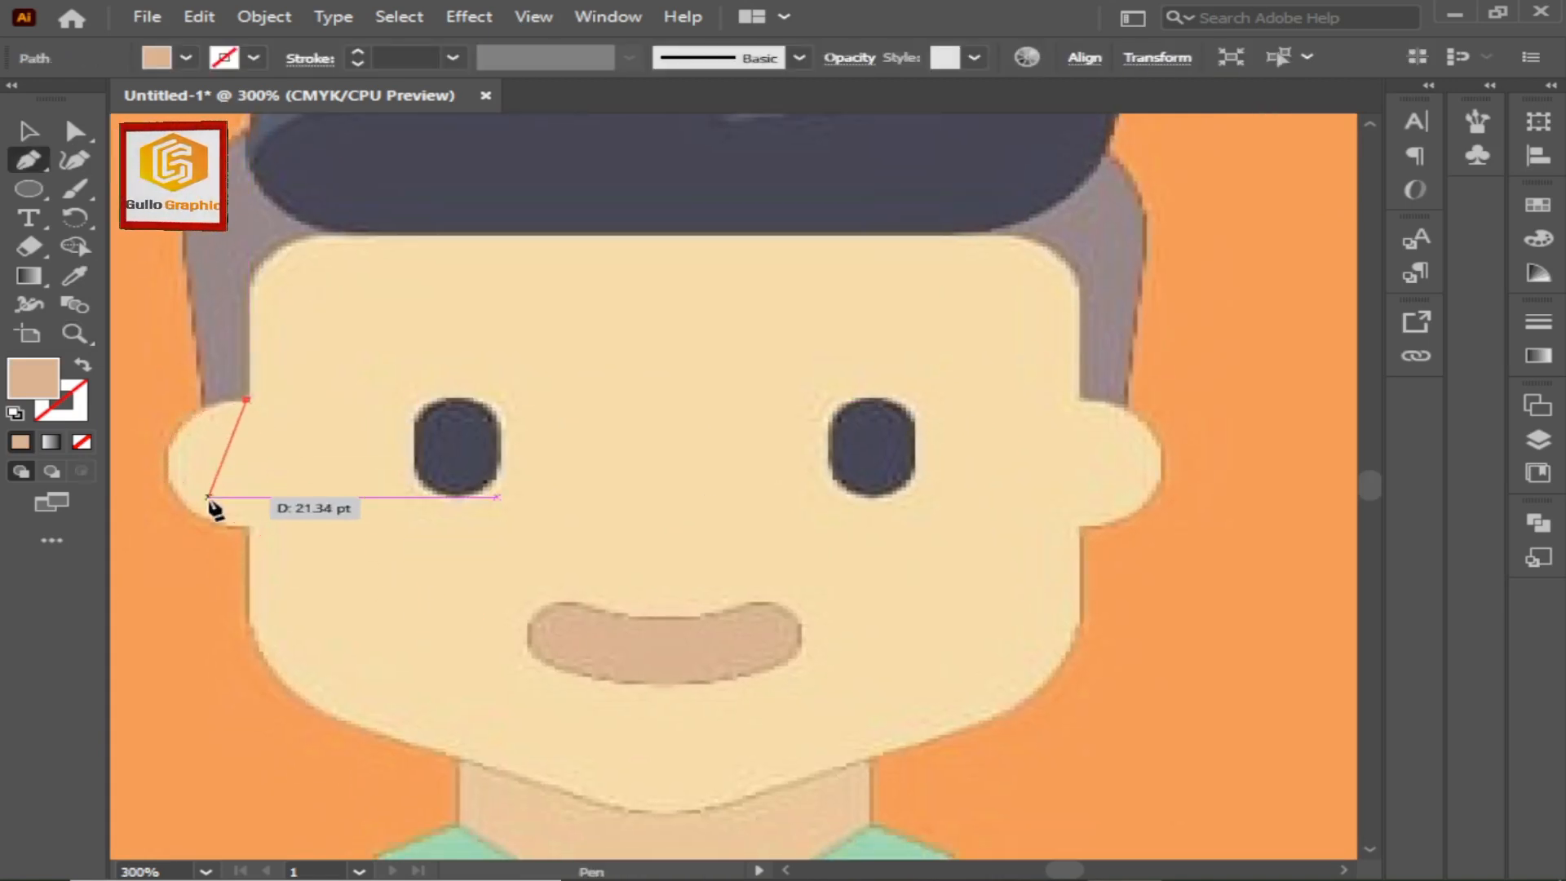
drag(146, 489, 204, 516)
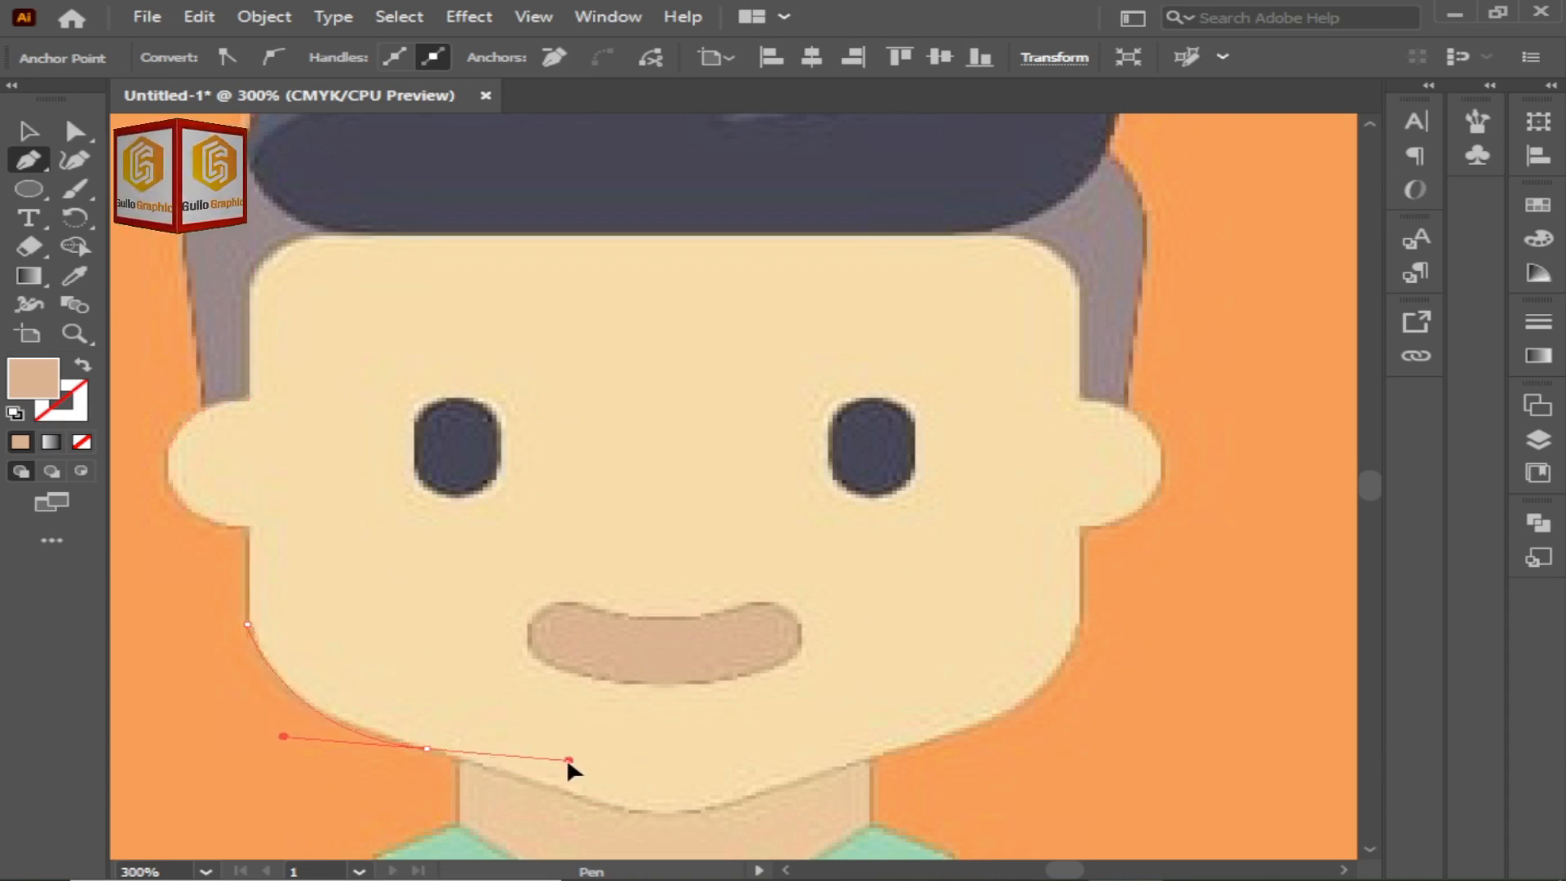
Trace the face outline along the jaw, around the chin and up the opposite cheek to the base of the right-hand ear
drag(568, 761, 566, 760)
click(426, 748)
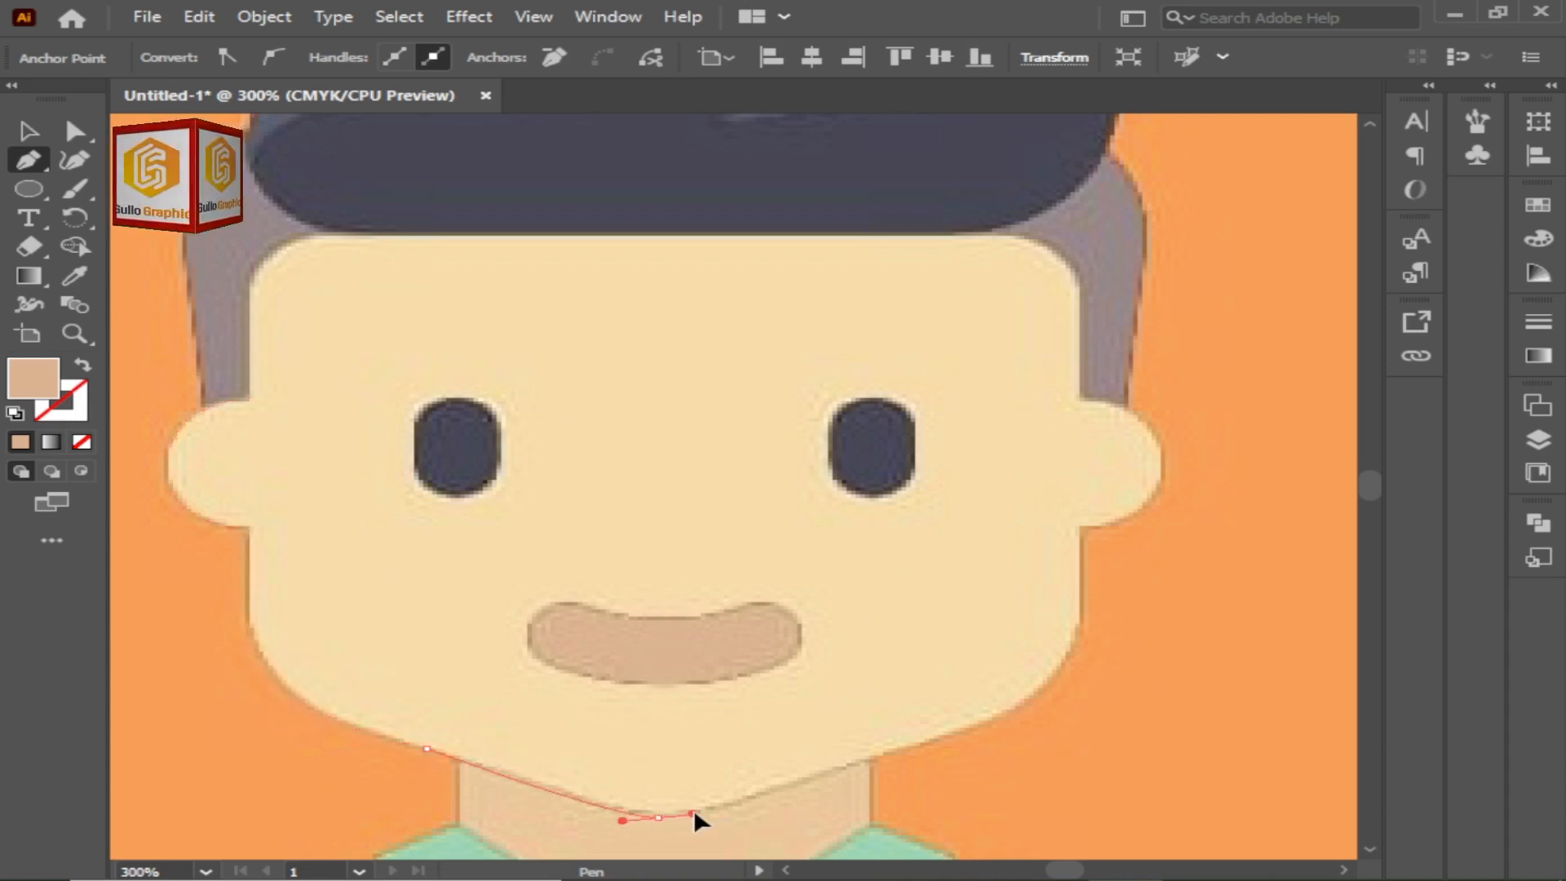
drag(693, 808, 695, 810)
drag(871, 755, 955, 708)
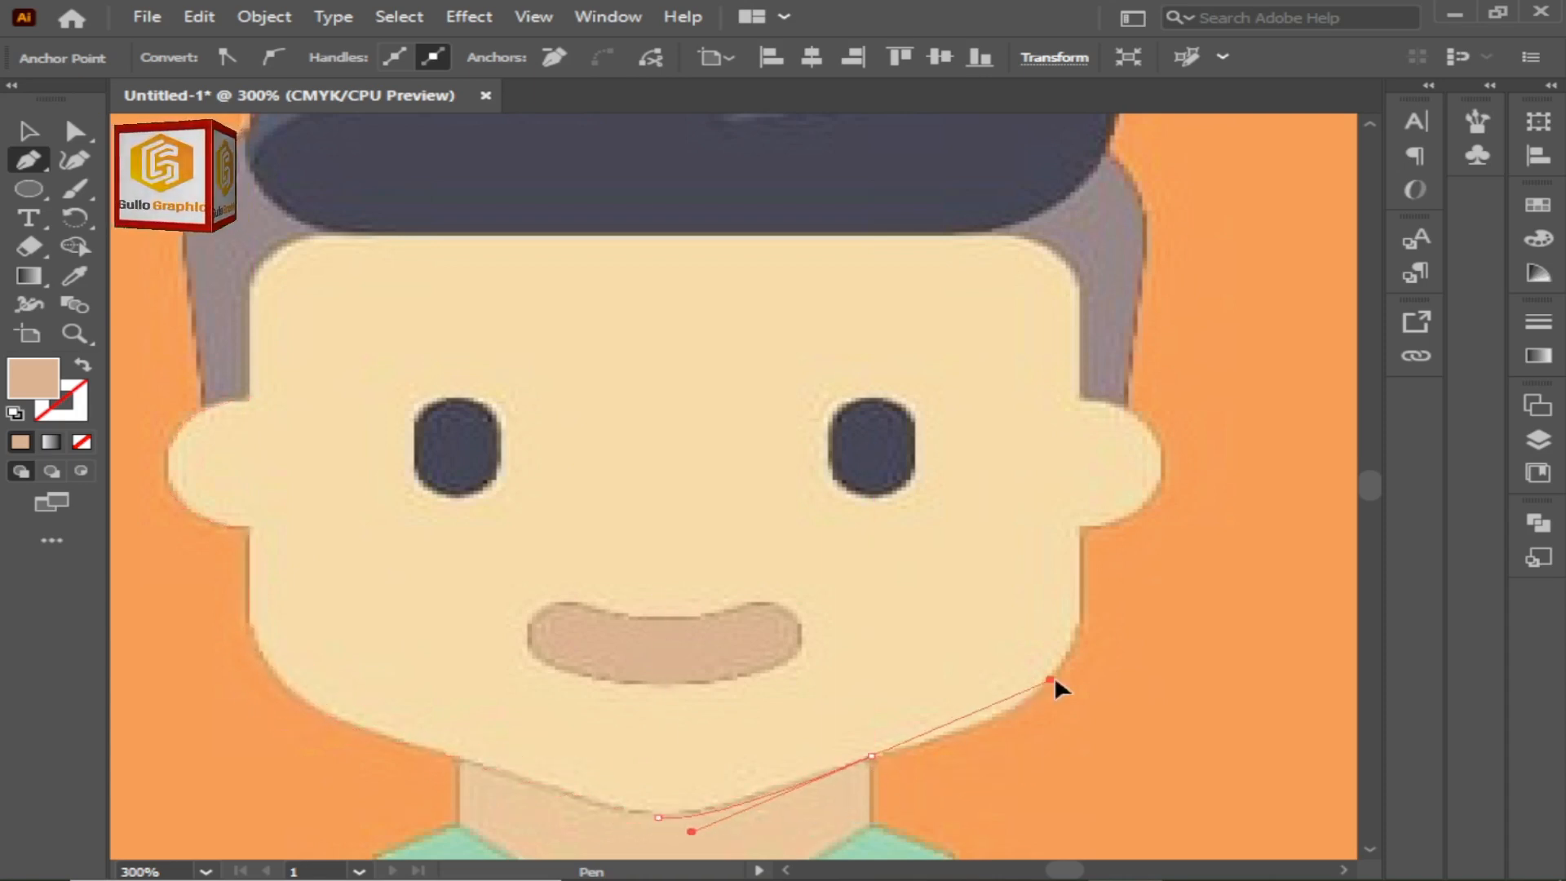
drag(1076, 638, 1087, 624)
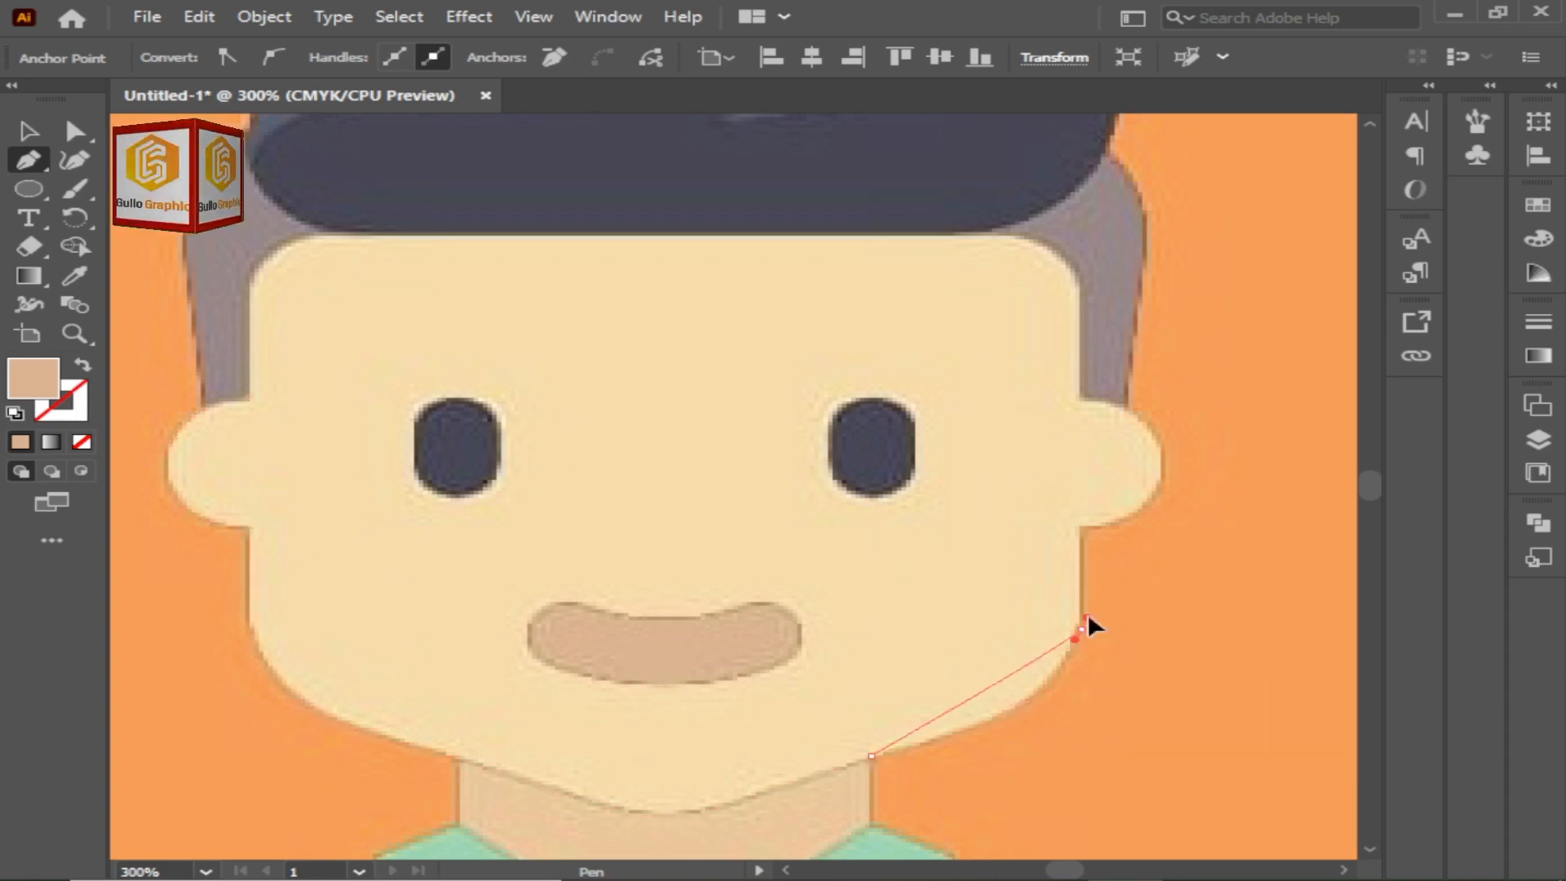
click(1081, 529)
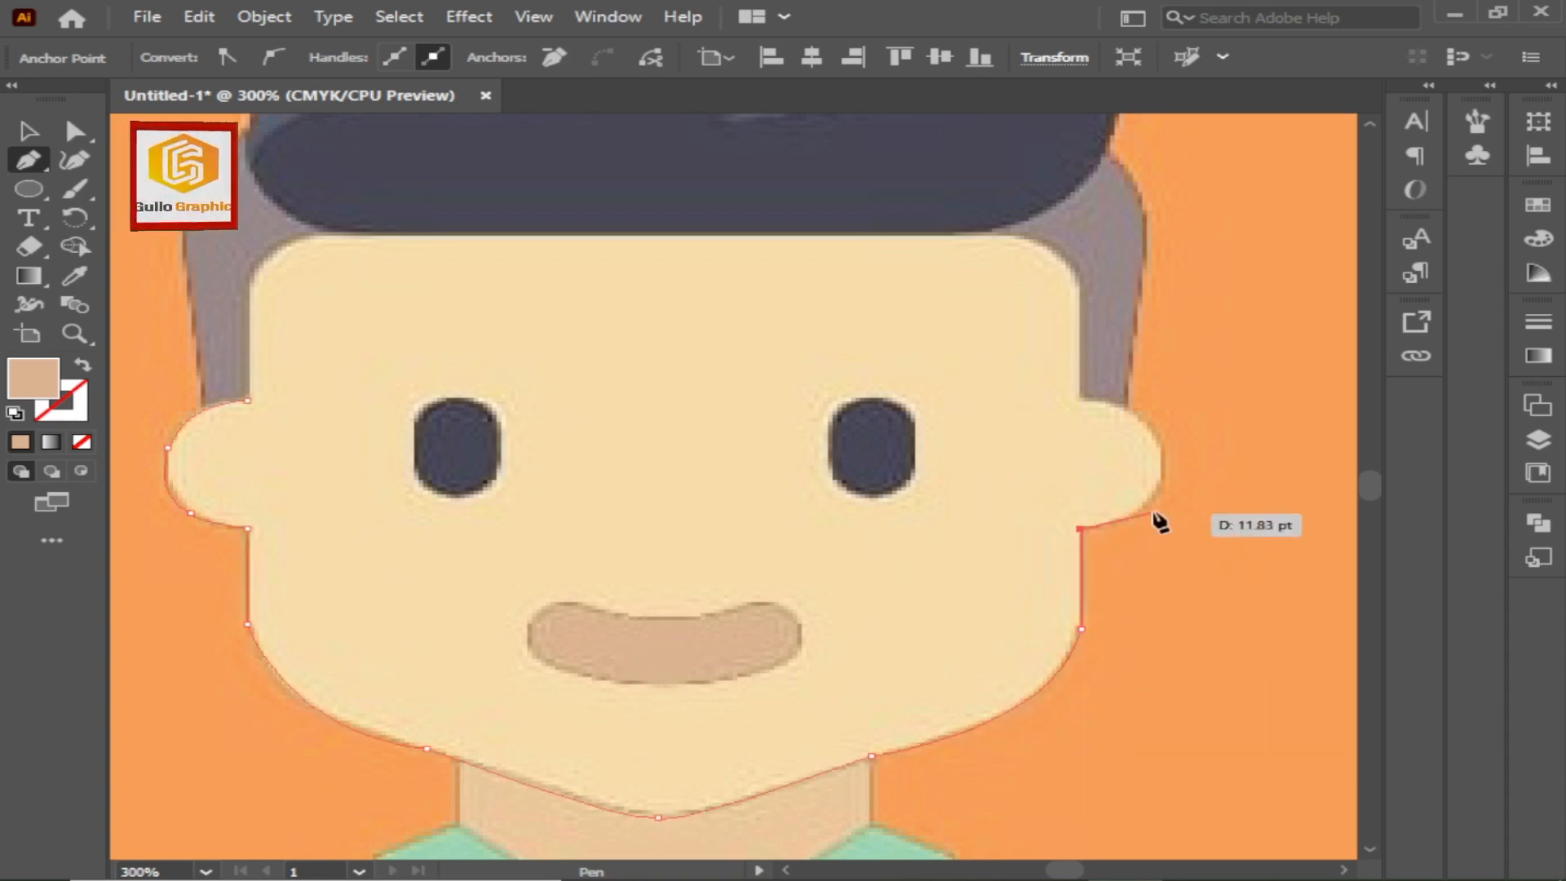
Trace the right-hand ear and the forehead along the hairline, and close the face path at the top of the left-hand ear
drag(1163, 485, 1206, 430)
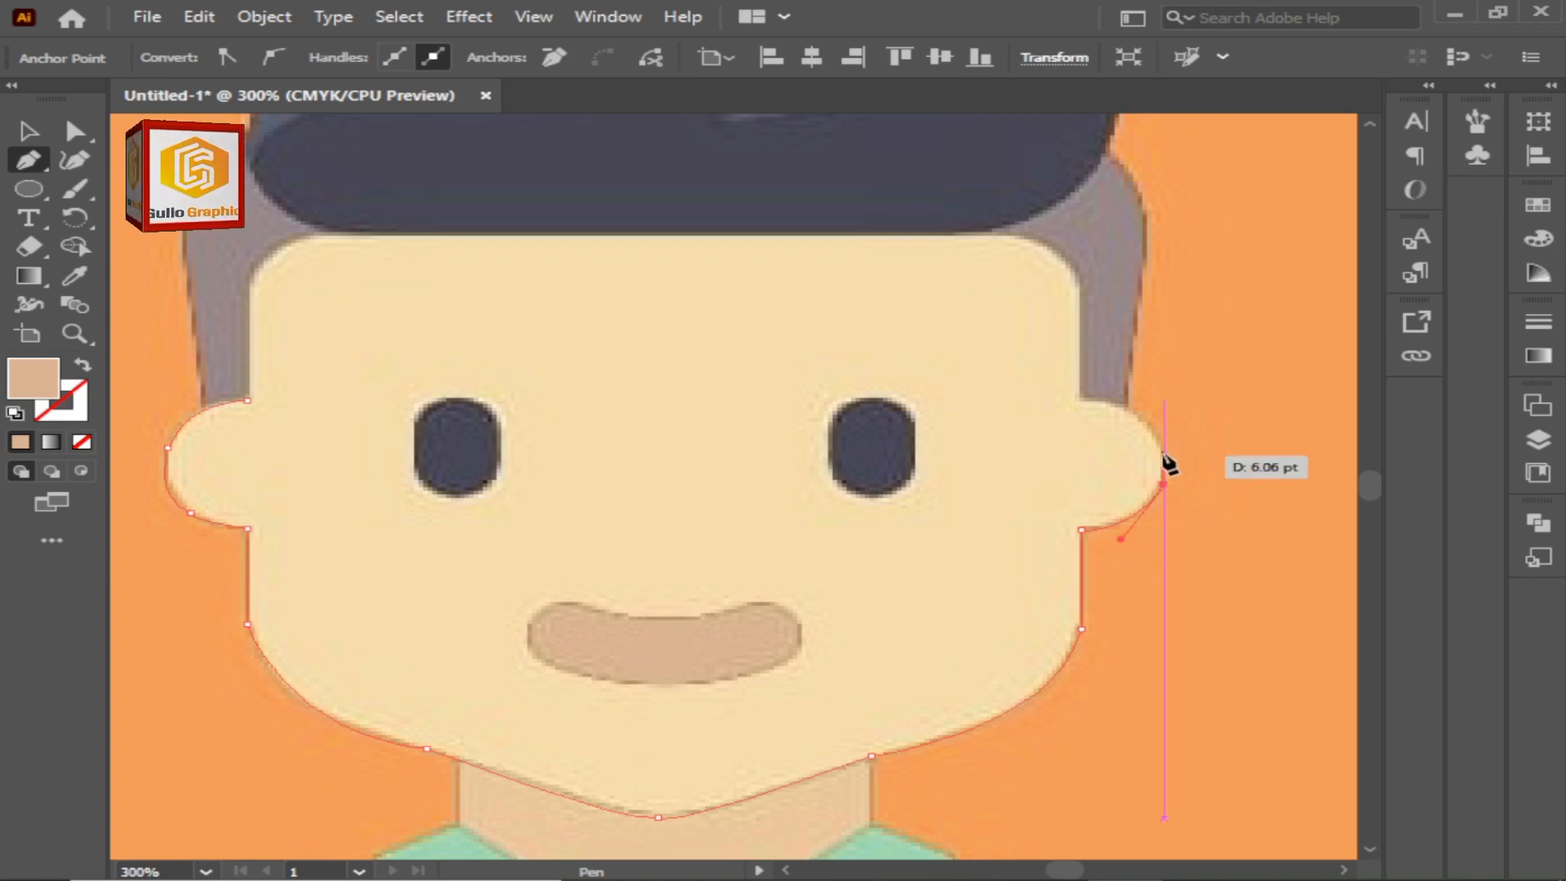
click(1082, 399)
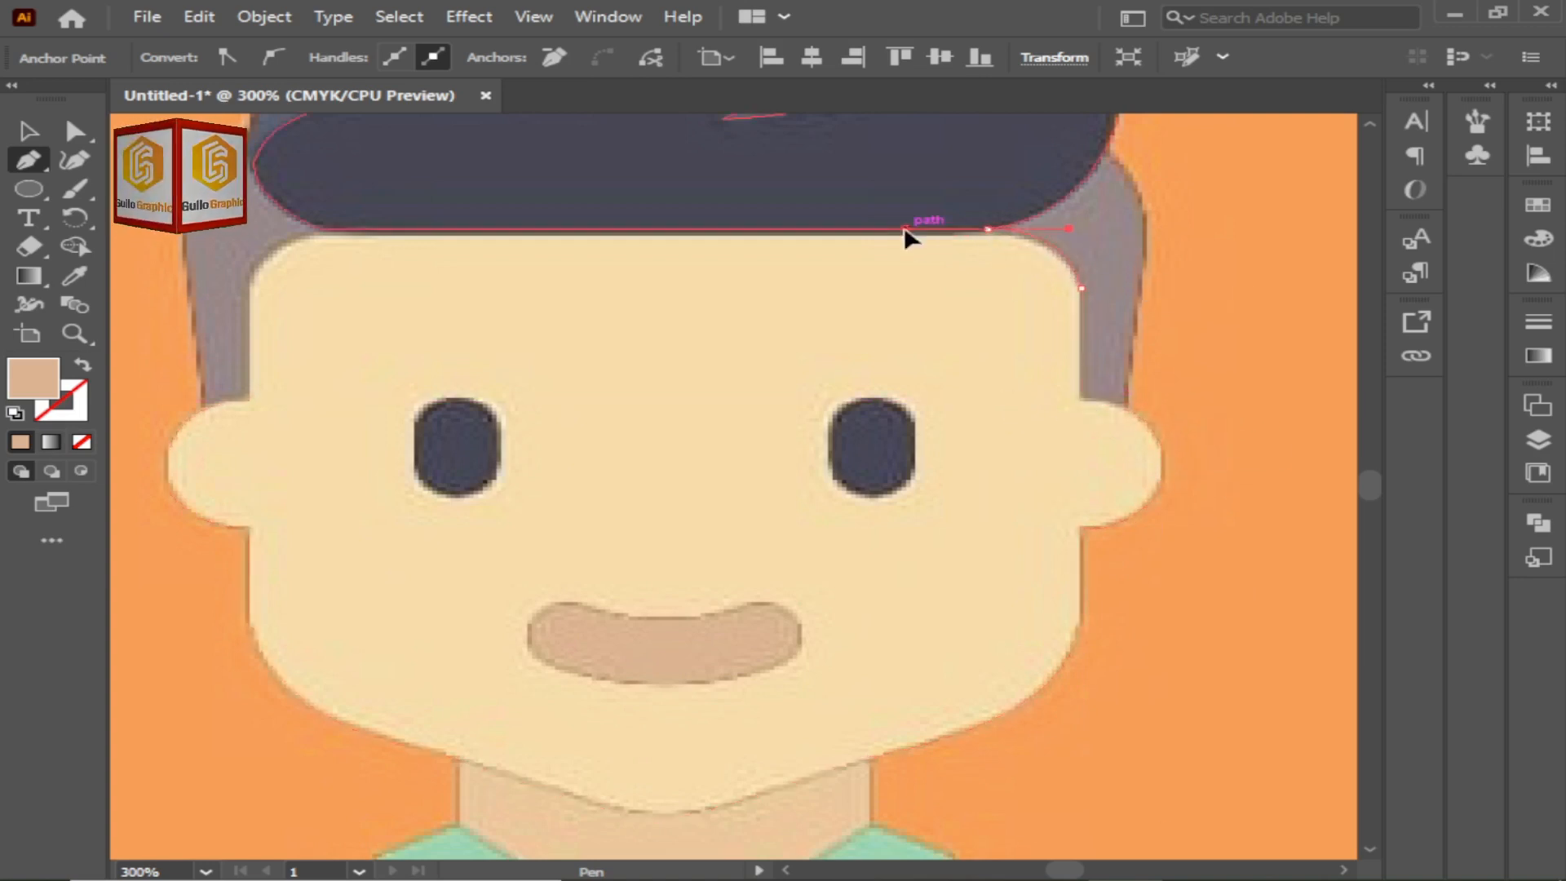
drag(881, 216, 881, 216)
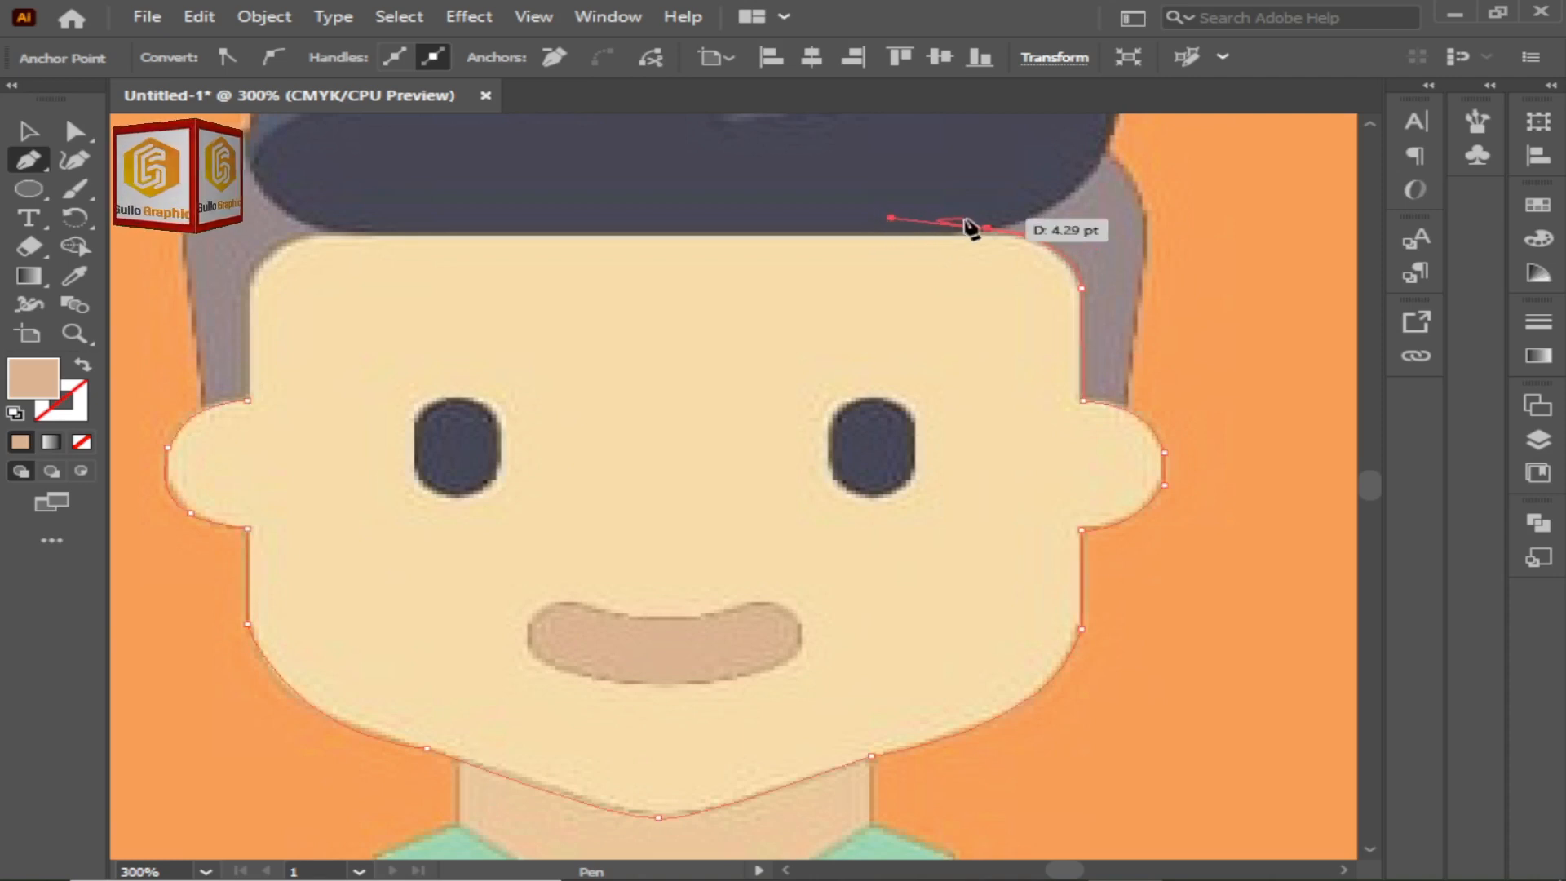
click(988, 230)
click(318, 229)
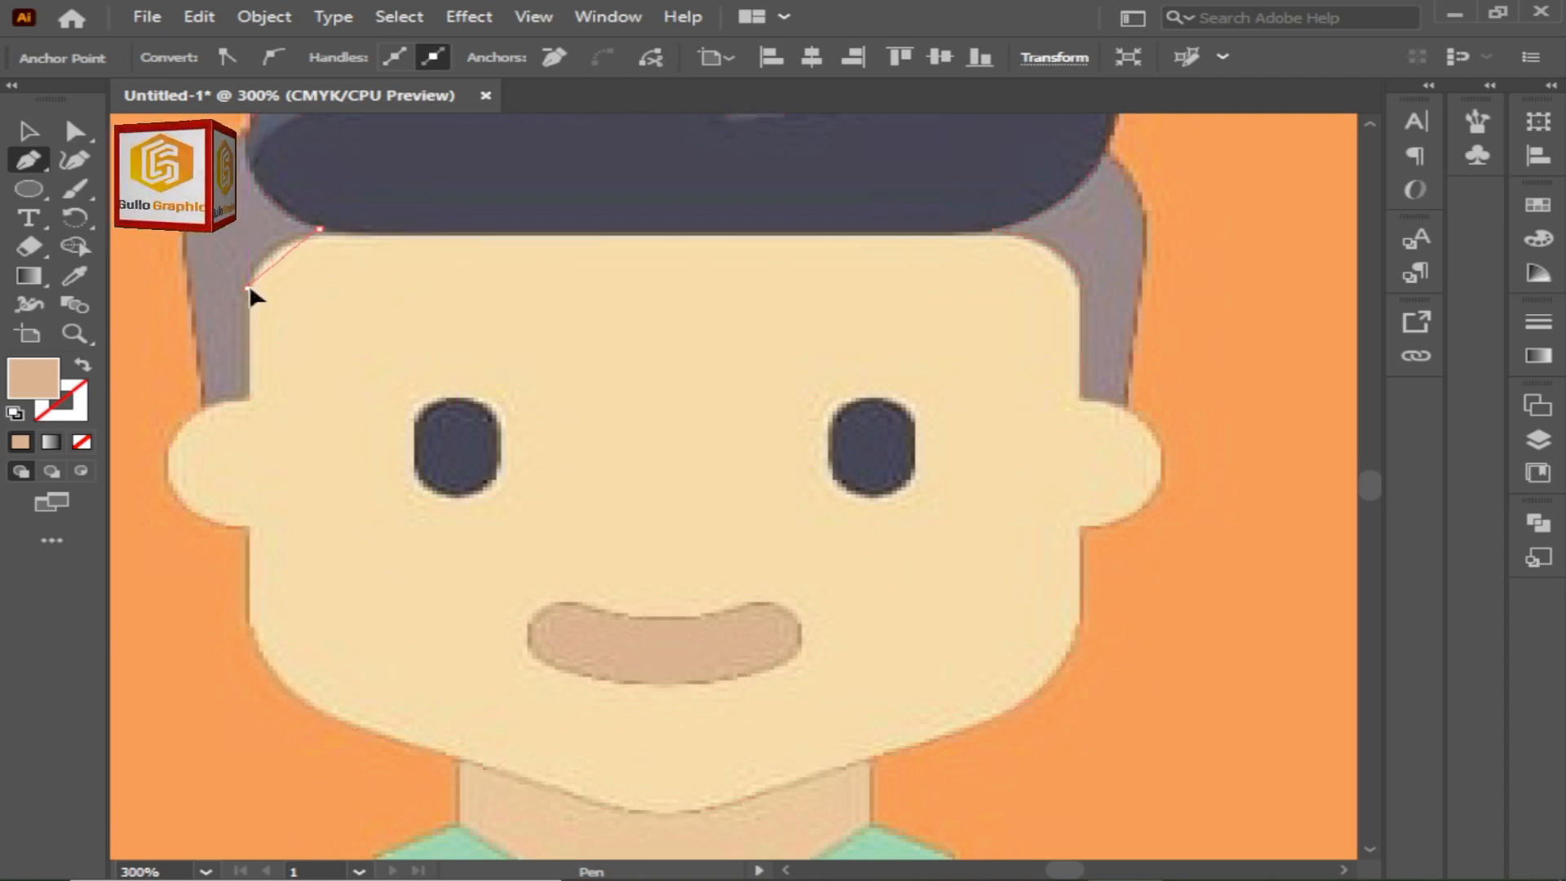
drag(251, 290, 253, 320)
click(246, 399)
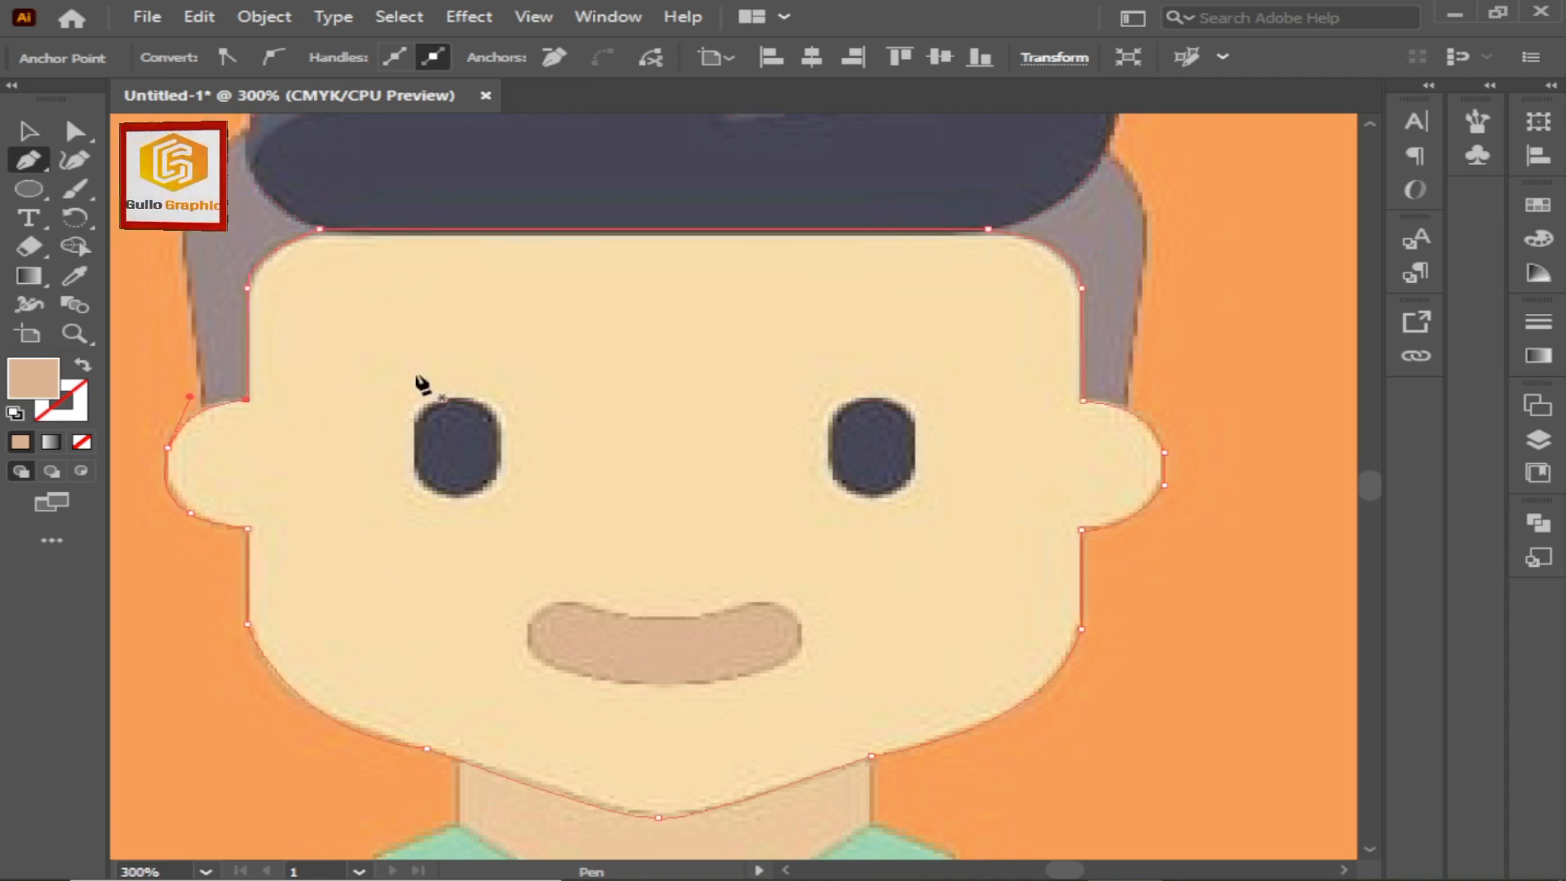
Fill the face shape with the light skin colour sampled from the reference forehead and deselect it
key(i)
click(457, 342)
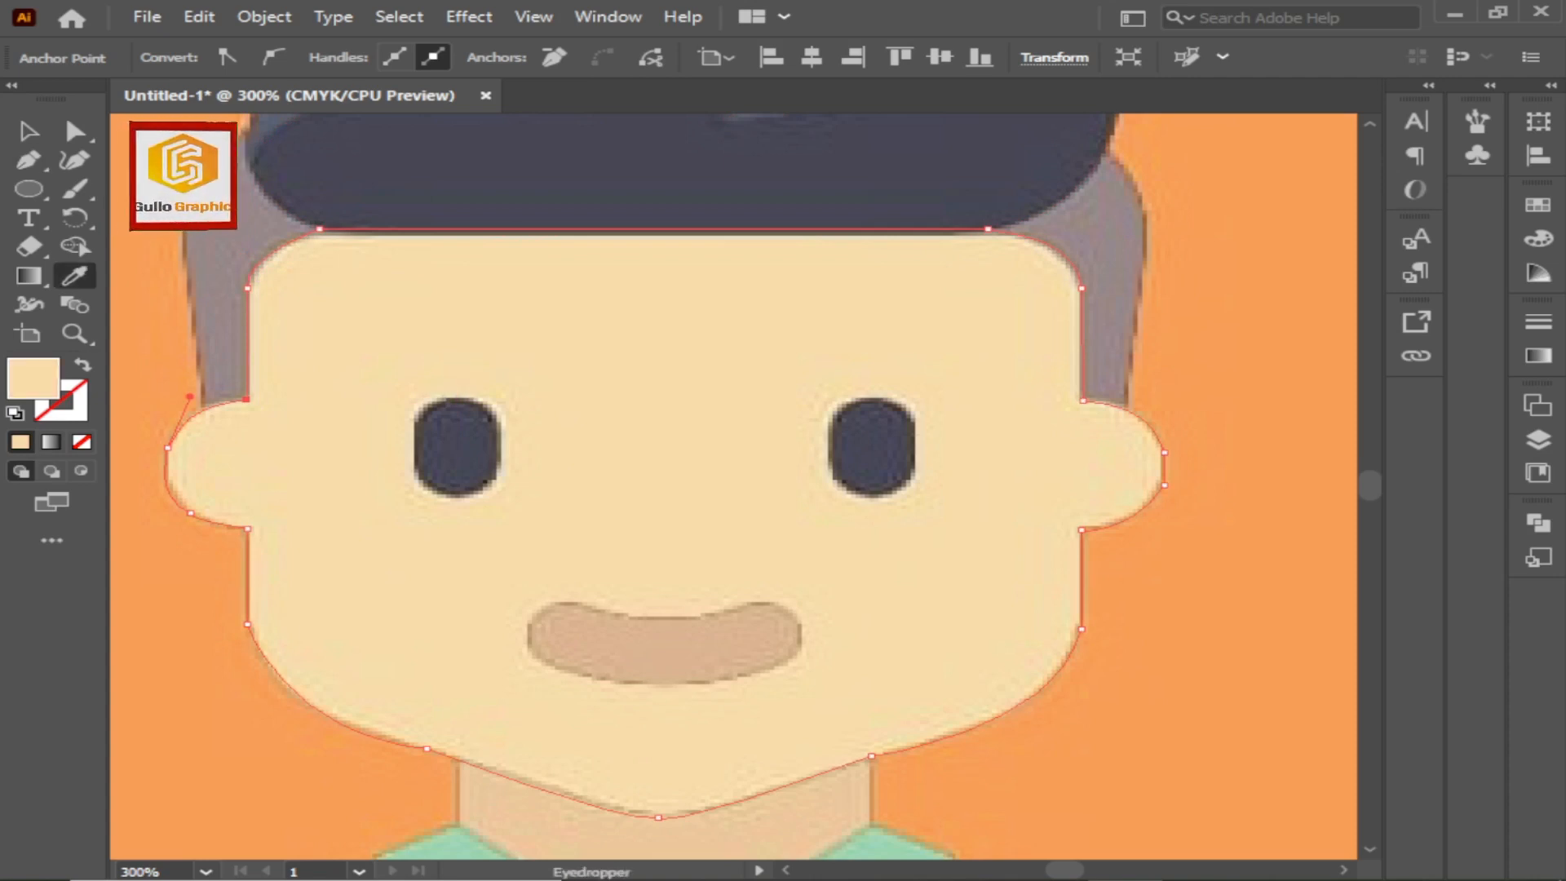
key(v)
click(1291, 451)
With Layer 1 temporarily hidden, move the face path directly above the ellipse in Layer 2, then show Layer 1 again
click(1538, 440)
click(1146, 149)
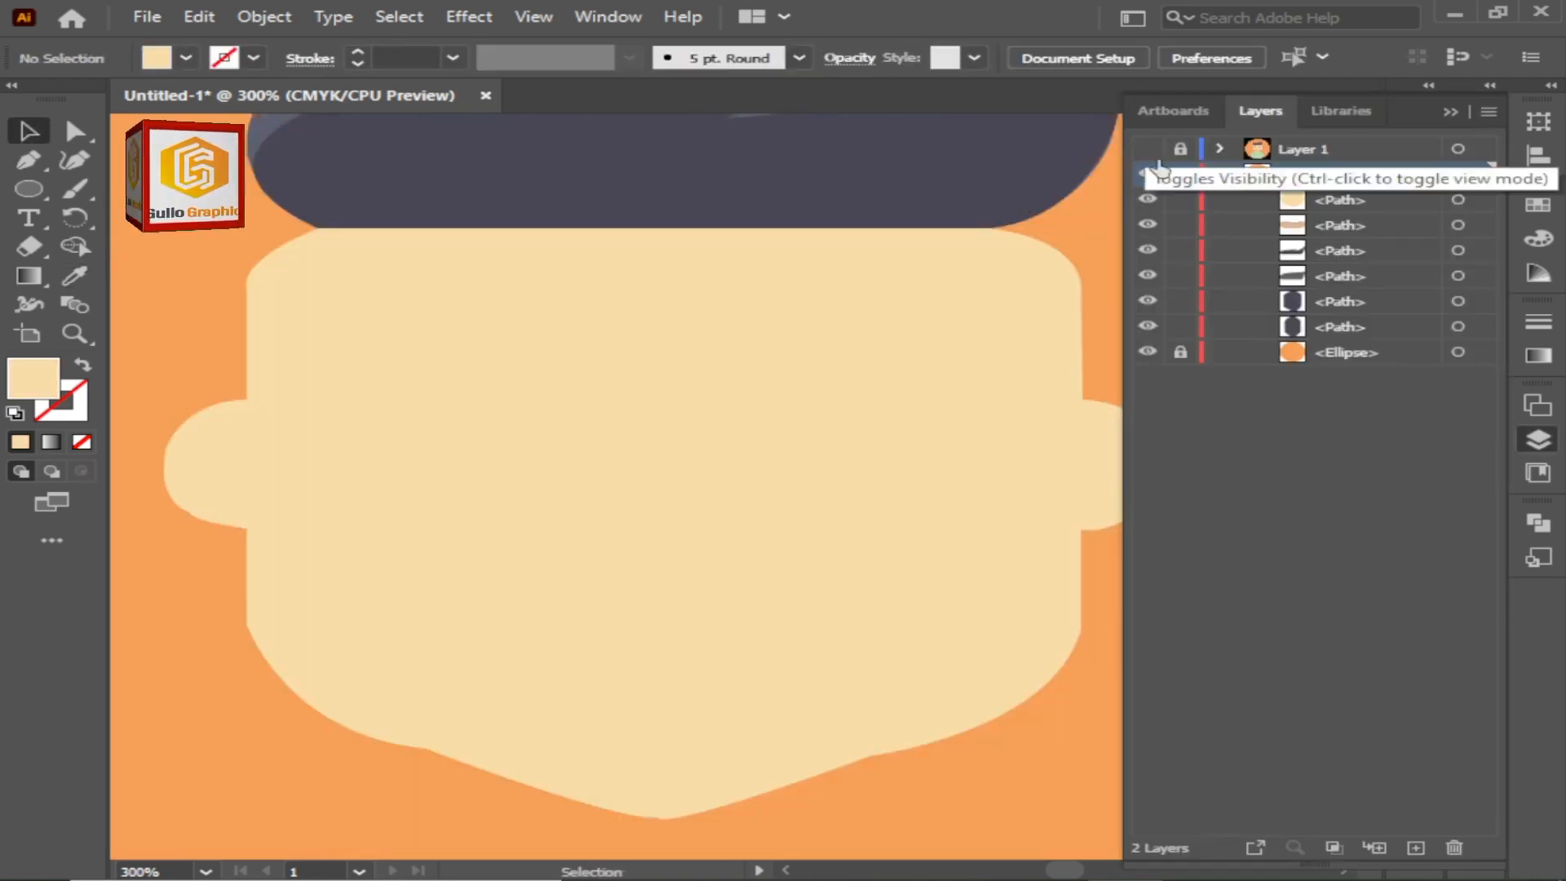
drag(1286, 203, 1294, 343)
click(1549, 443)
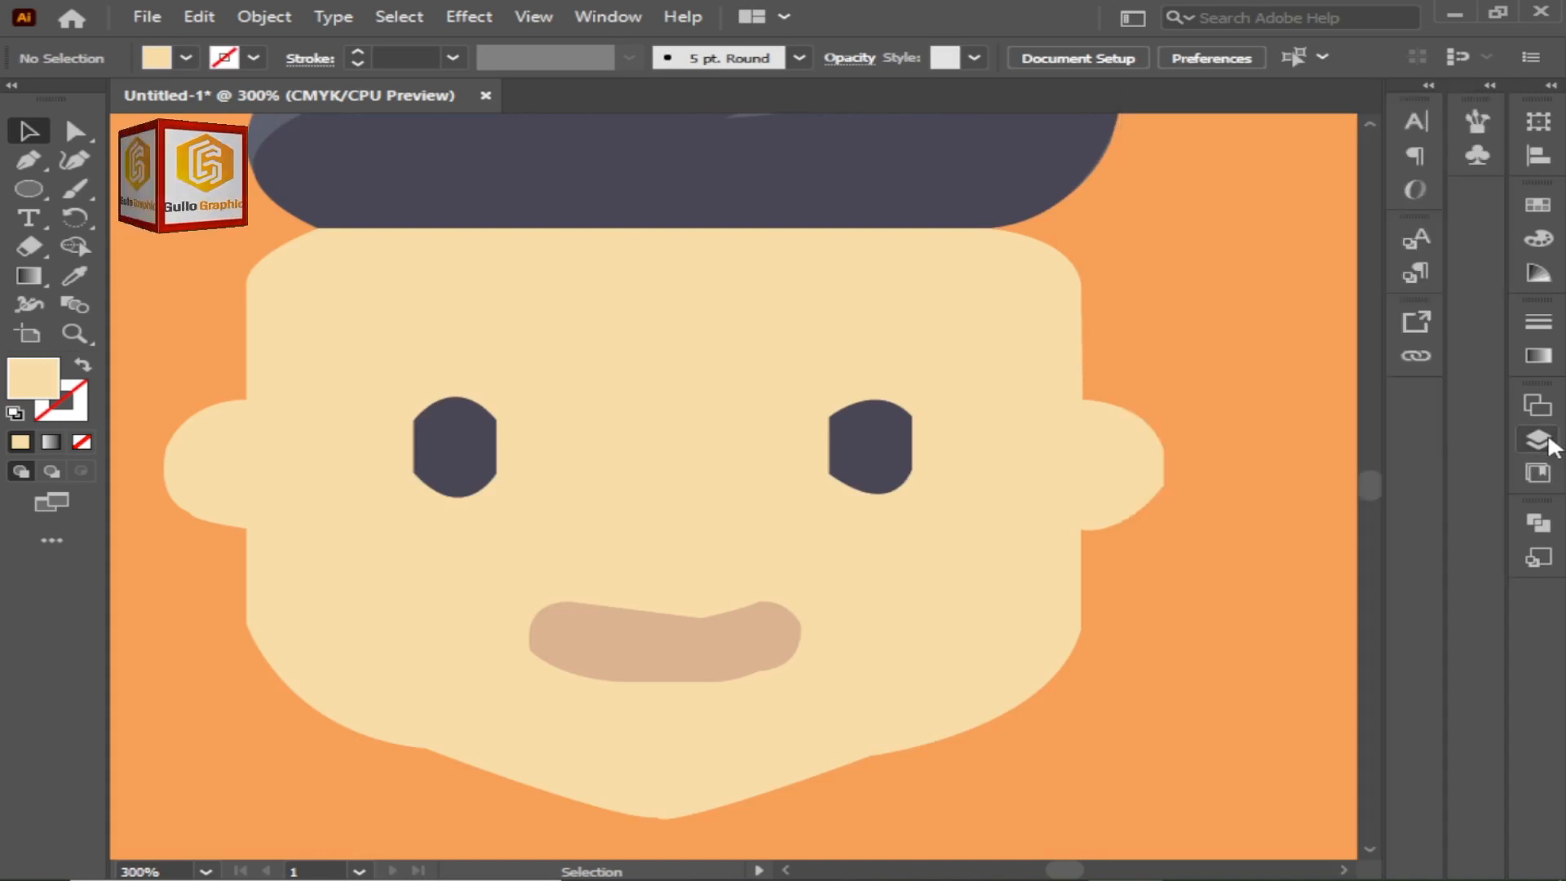
click(1542, 441)
click(1147, 150)
click(1541, 441)
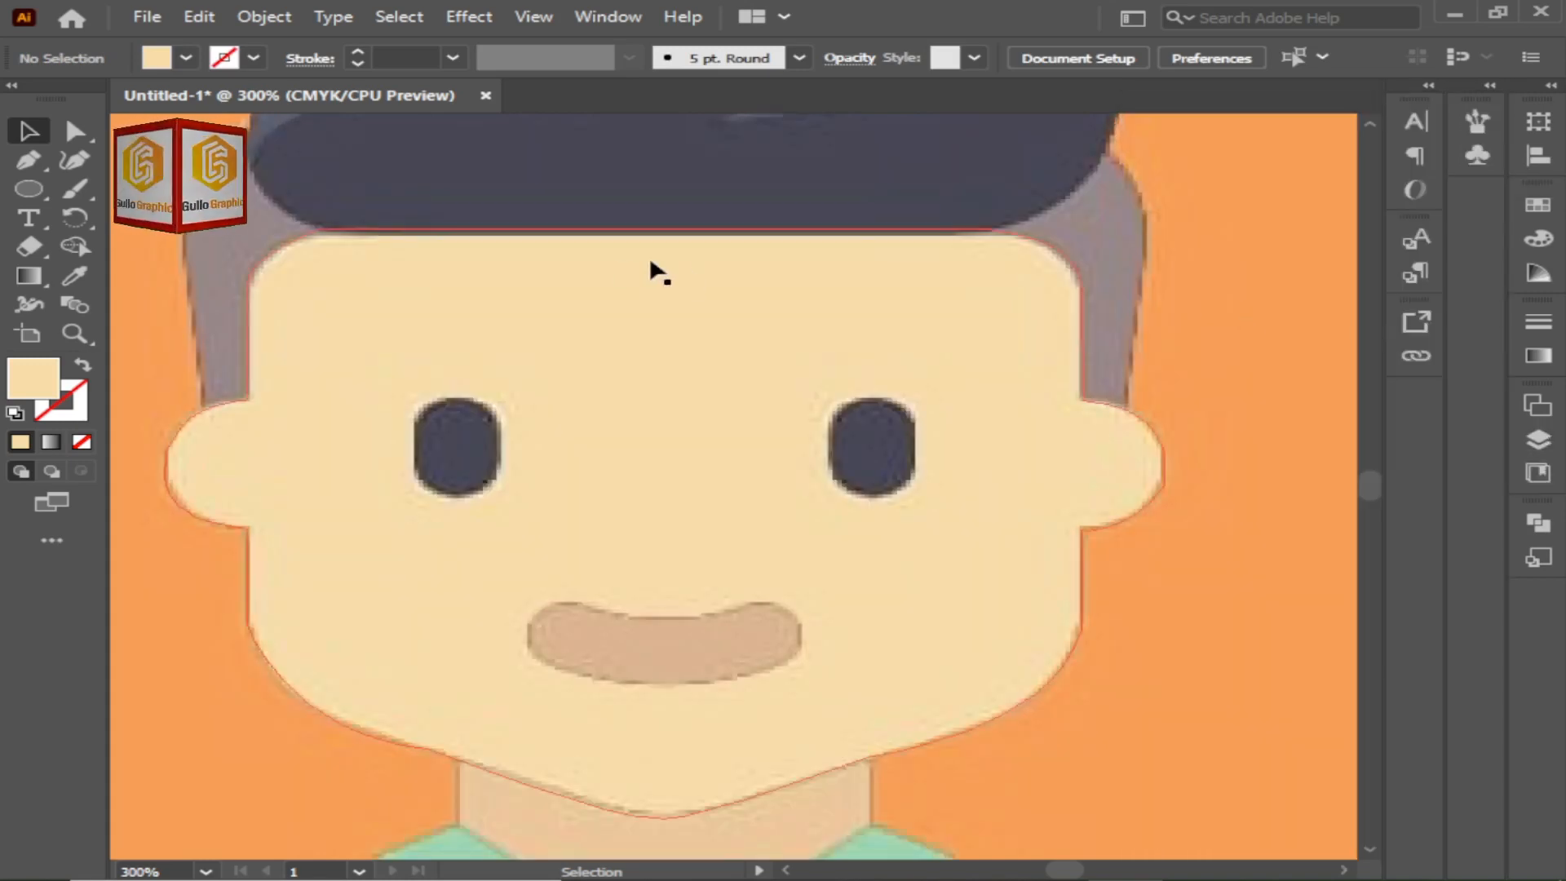
Start the side-hair outline with the Pen tool at the left-hand ear and trace its outer edge up to the dark hair
key(p)
click(200, 400)
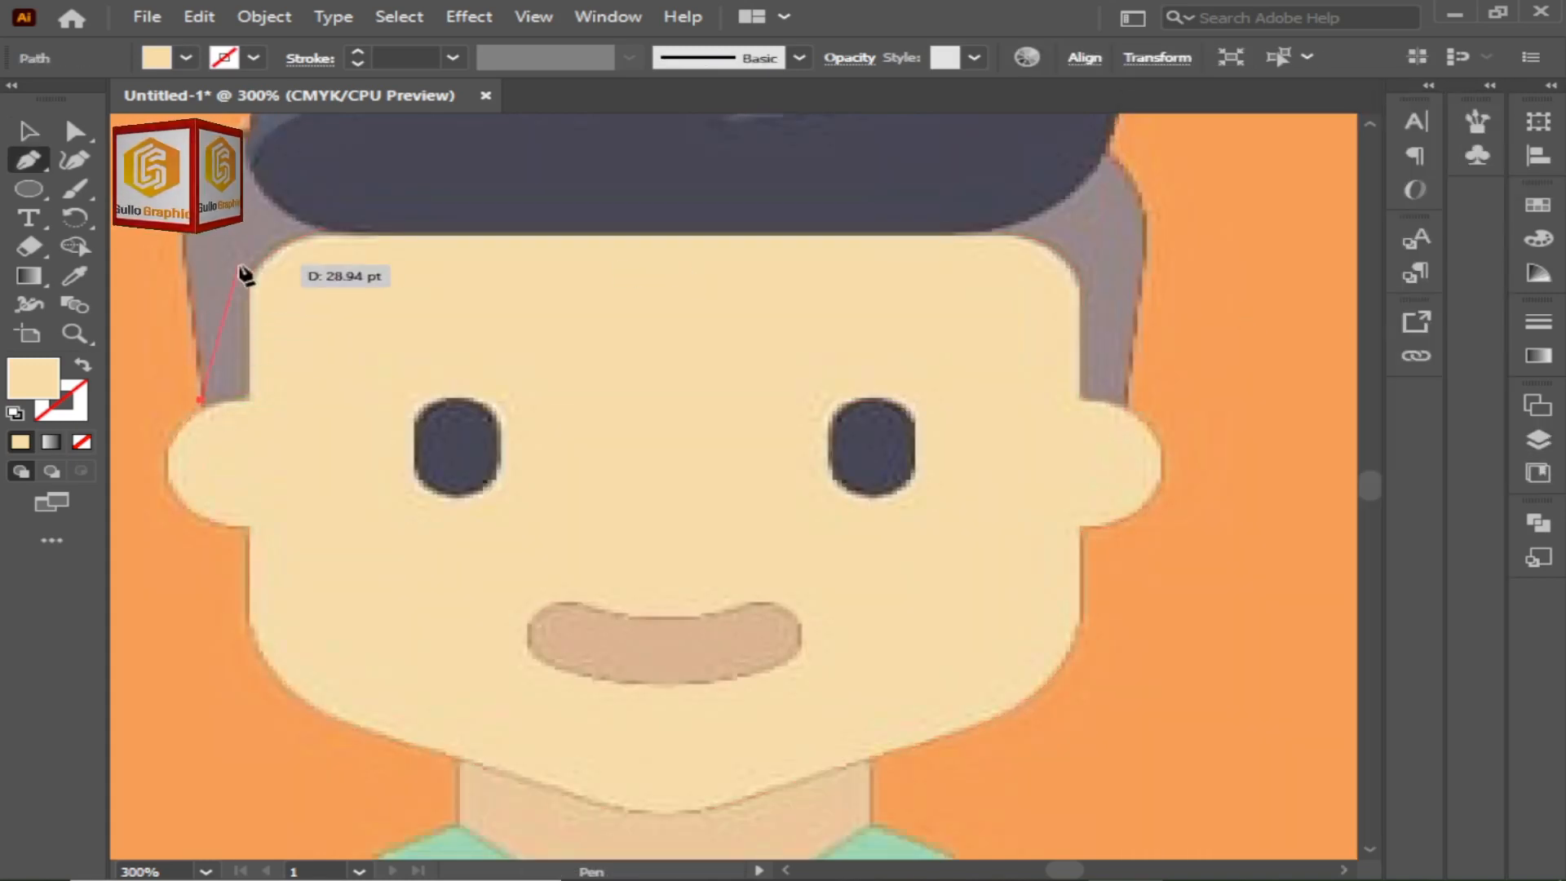
scroll(245, 276, up, 3)
drag(208, 311, 234, 259)
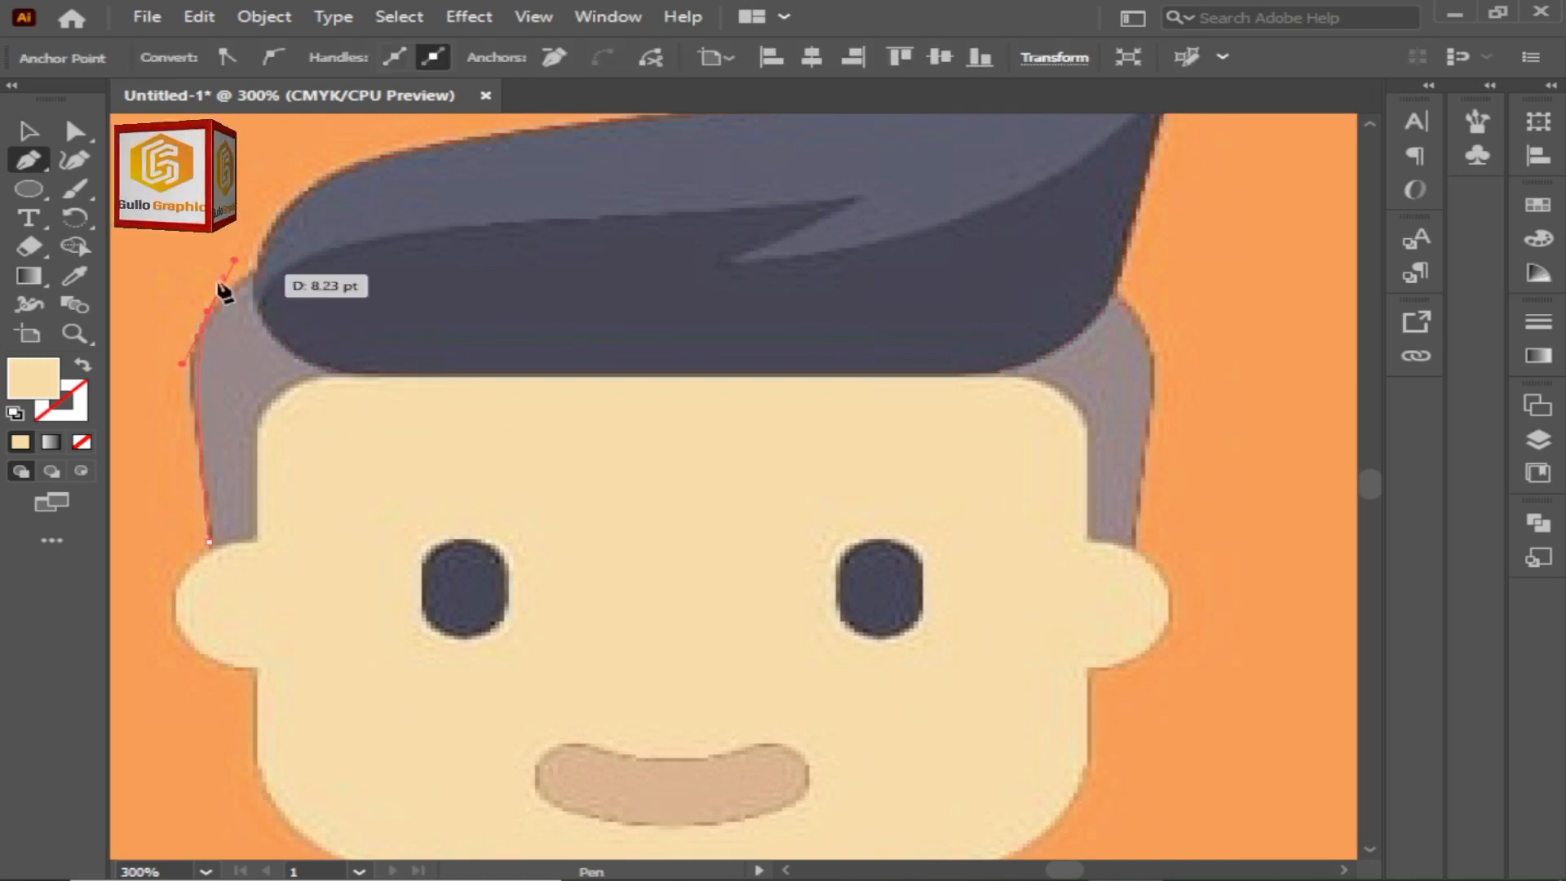
click(209, 312)
drag(276, 257, 262, 277)
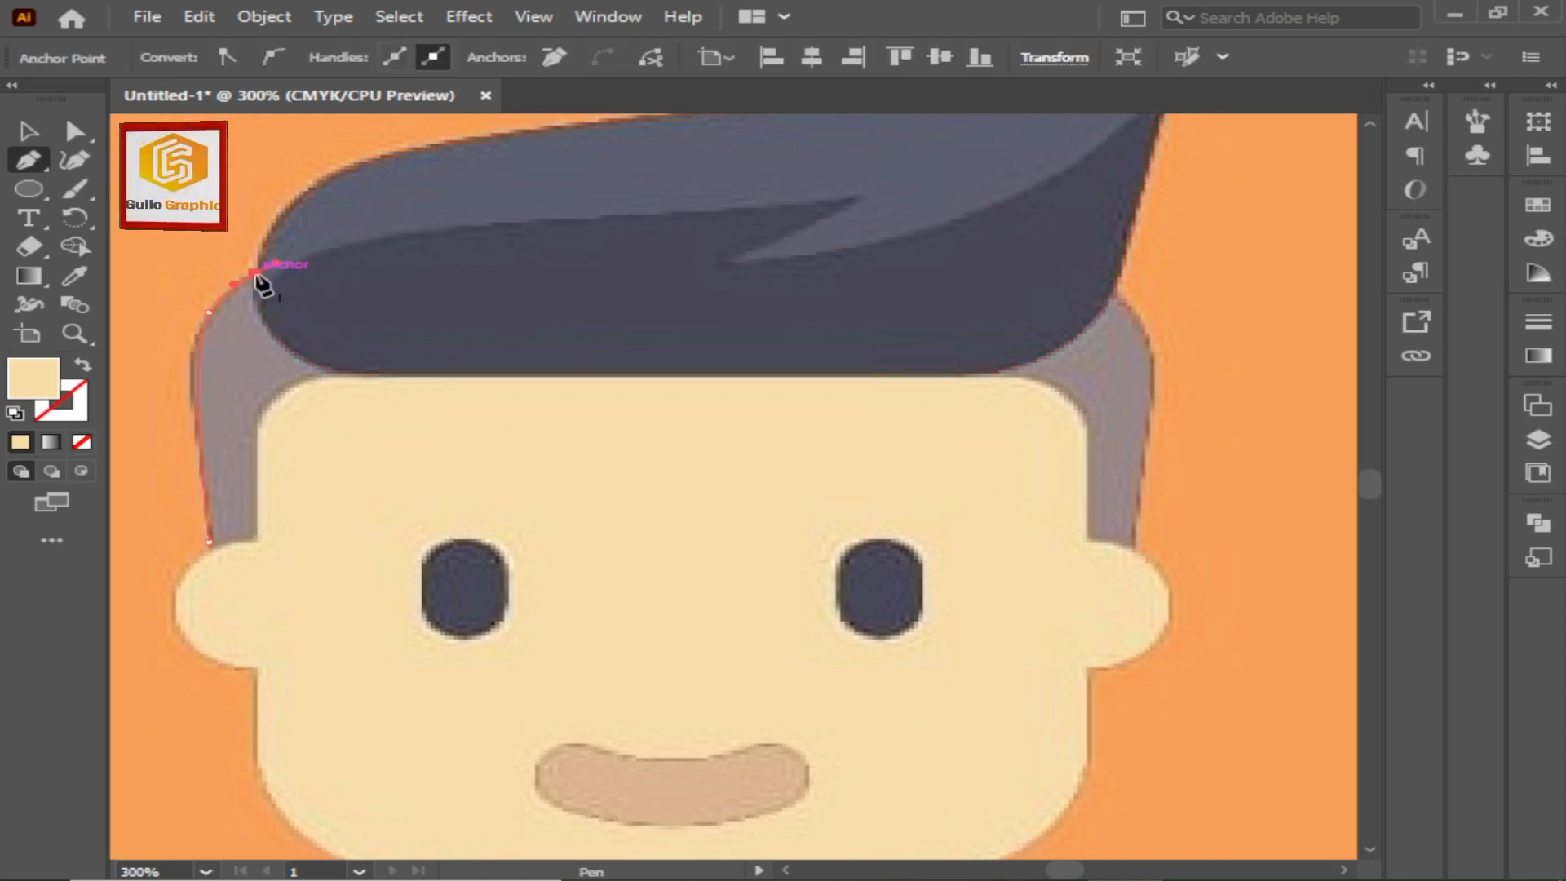
Carry the side-hair path across the dark hair, down the right-hand side to the ear, and close it back at the left-hand ear
click(1113, 293)
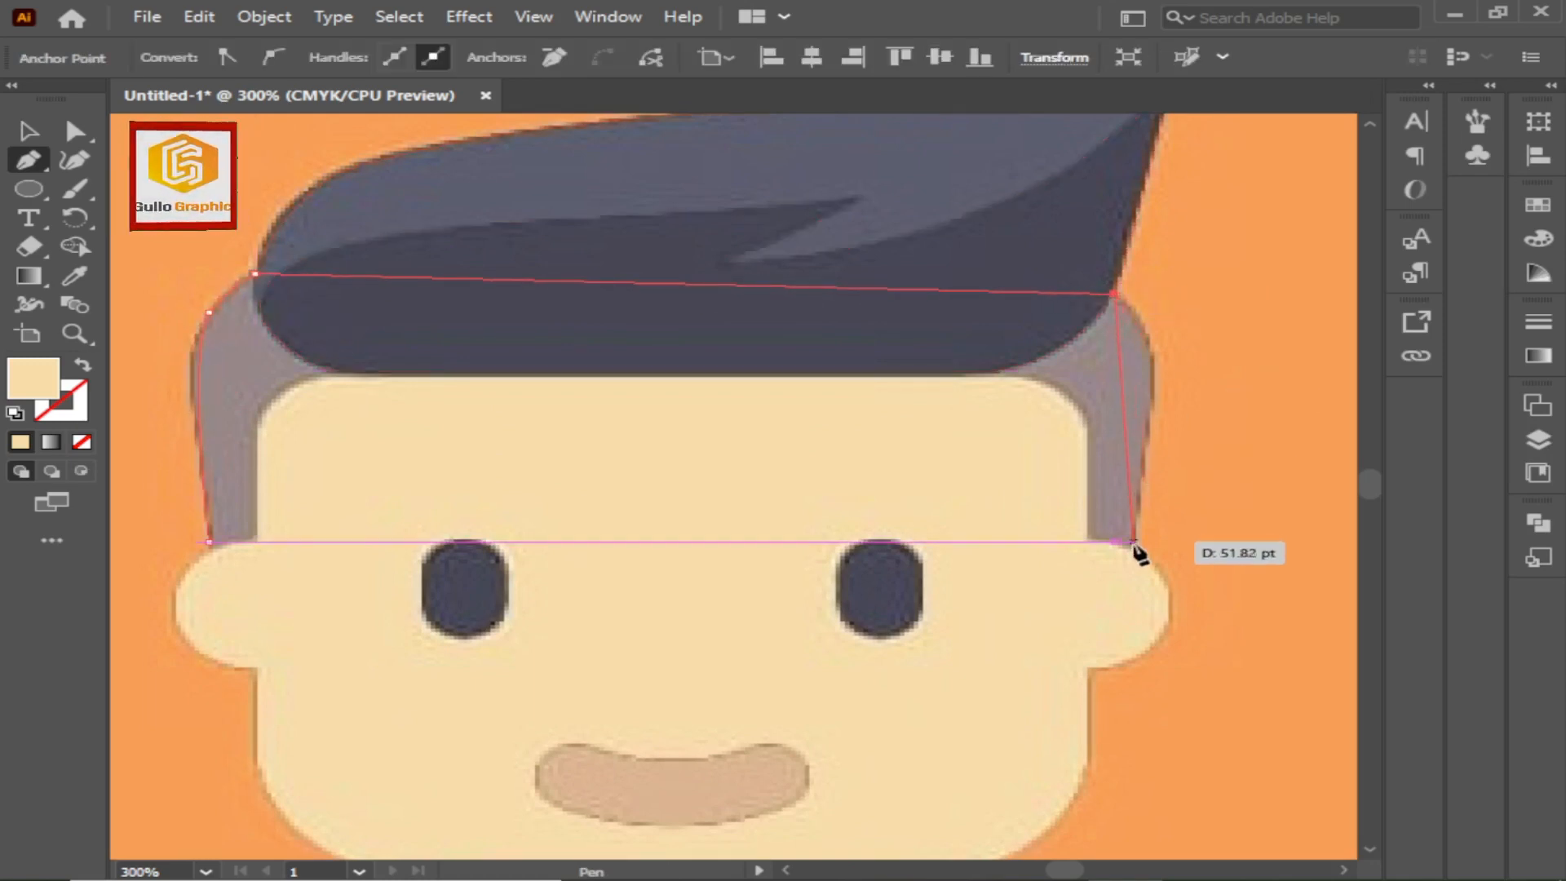
drag(1133, 542, 1057, 526)
click(1091, 542)
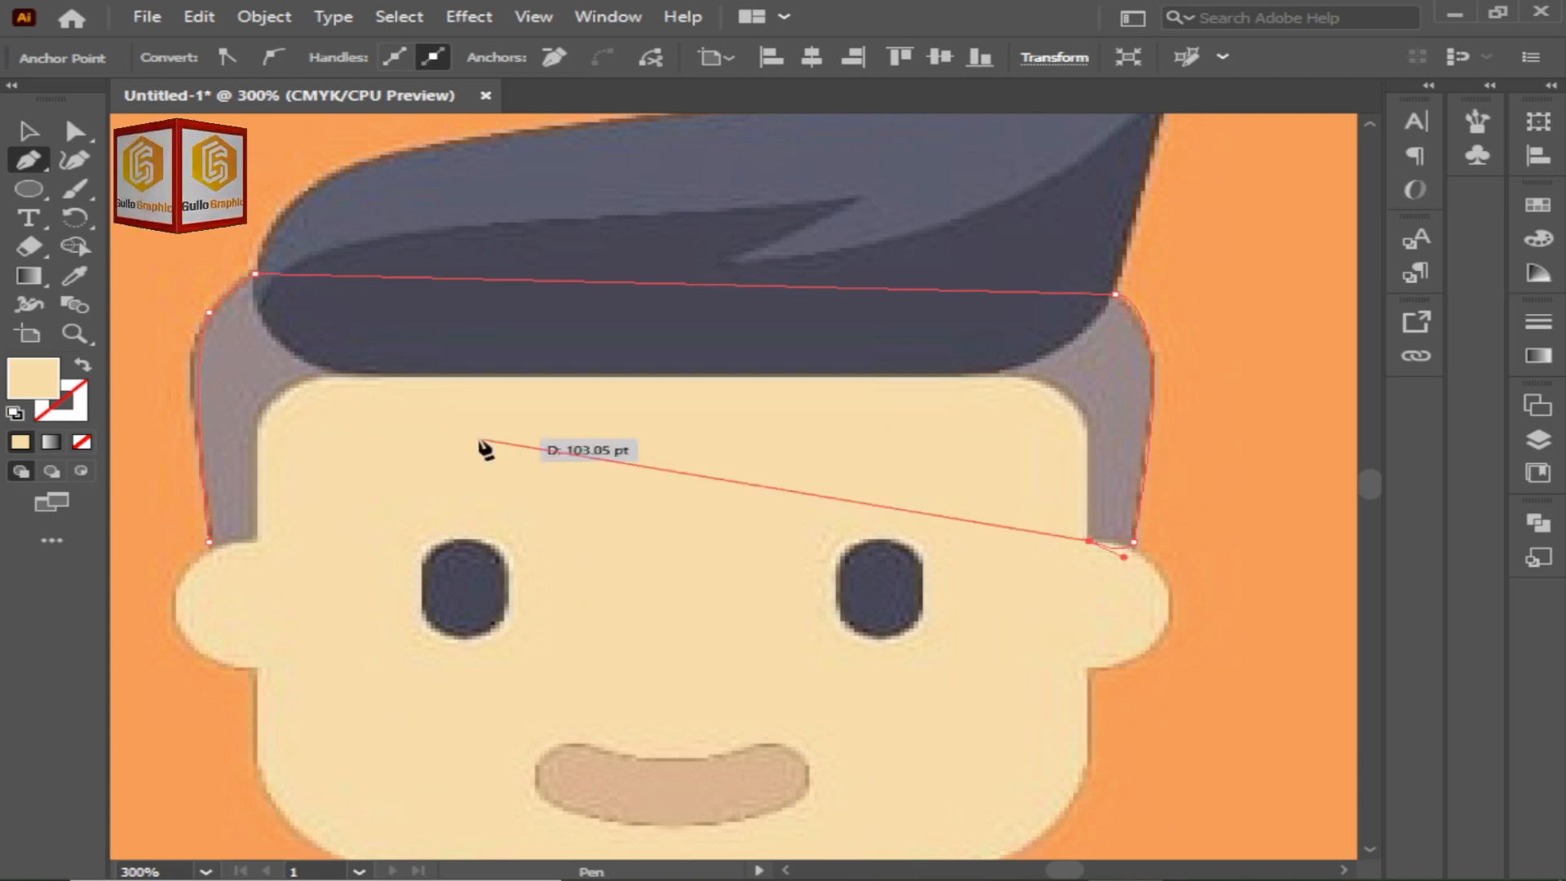
click(210, 542)
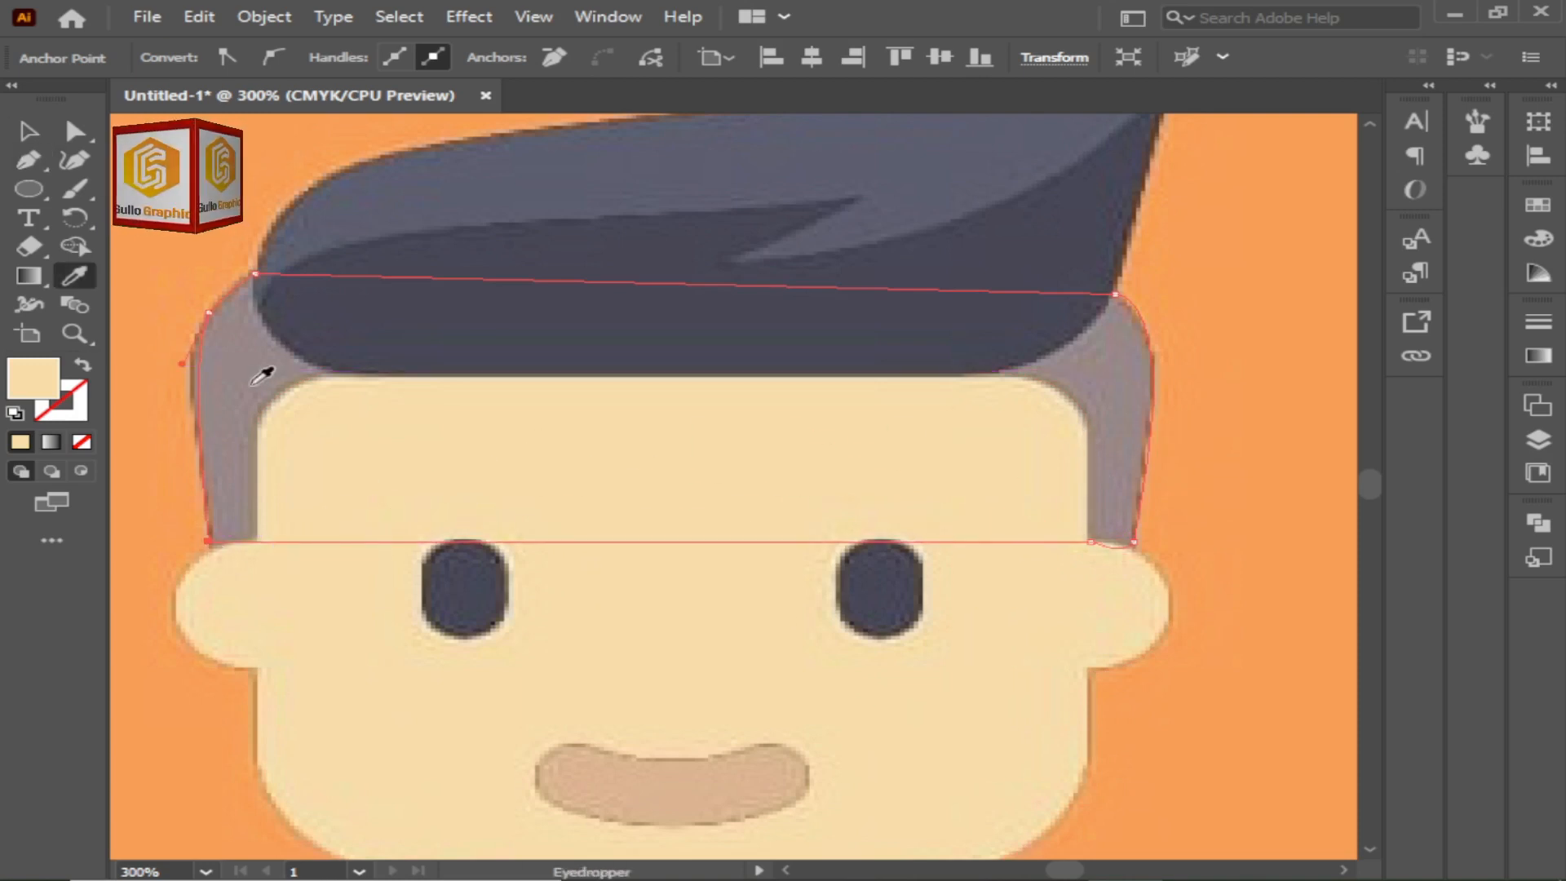
Fill the side-hair shape with the greyish mauve sampled from the reference side hair and deselect it
click(254, 384)
click(29, 130)
click(1238, 520)
Hide Layer 1 and move the side-hair path below the face path in Layer 2, directly above the ellipse
click(1538, 440)
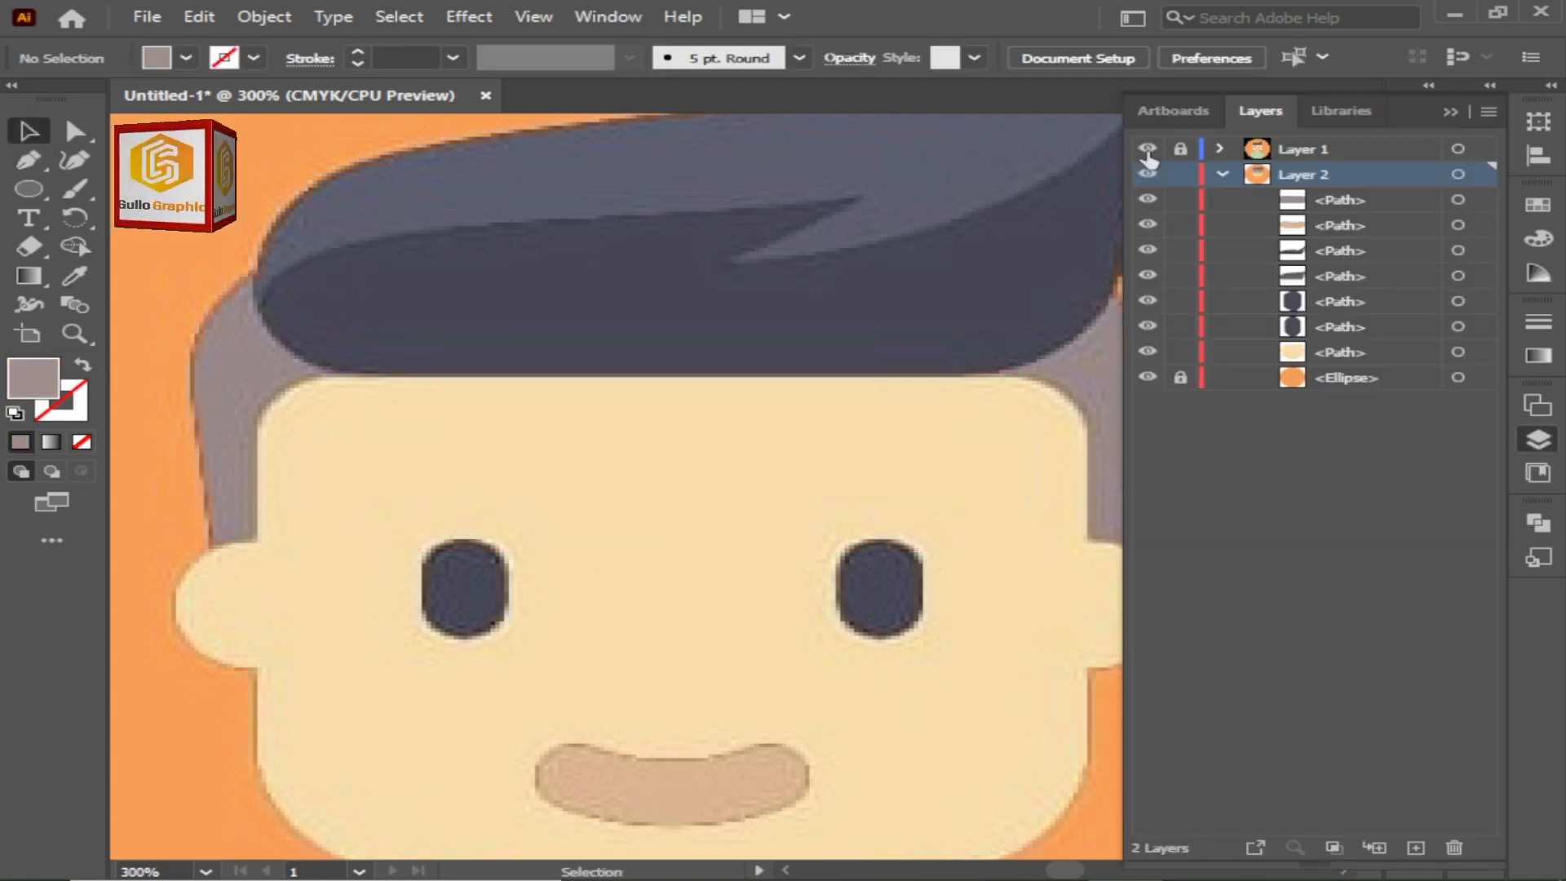
click(1147, 149)
click(1147, 150)
click(1147, 150)
drag(1321, 204, 1302, 368)
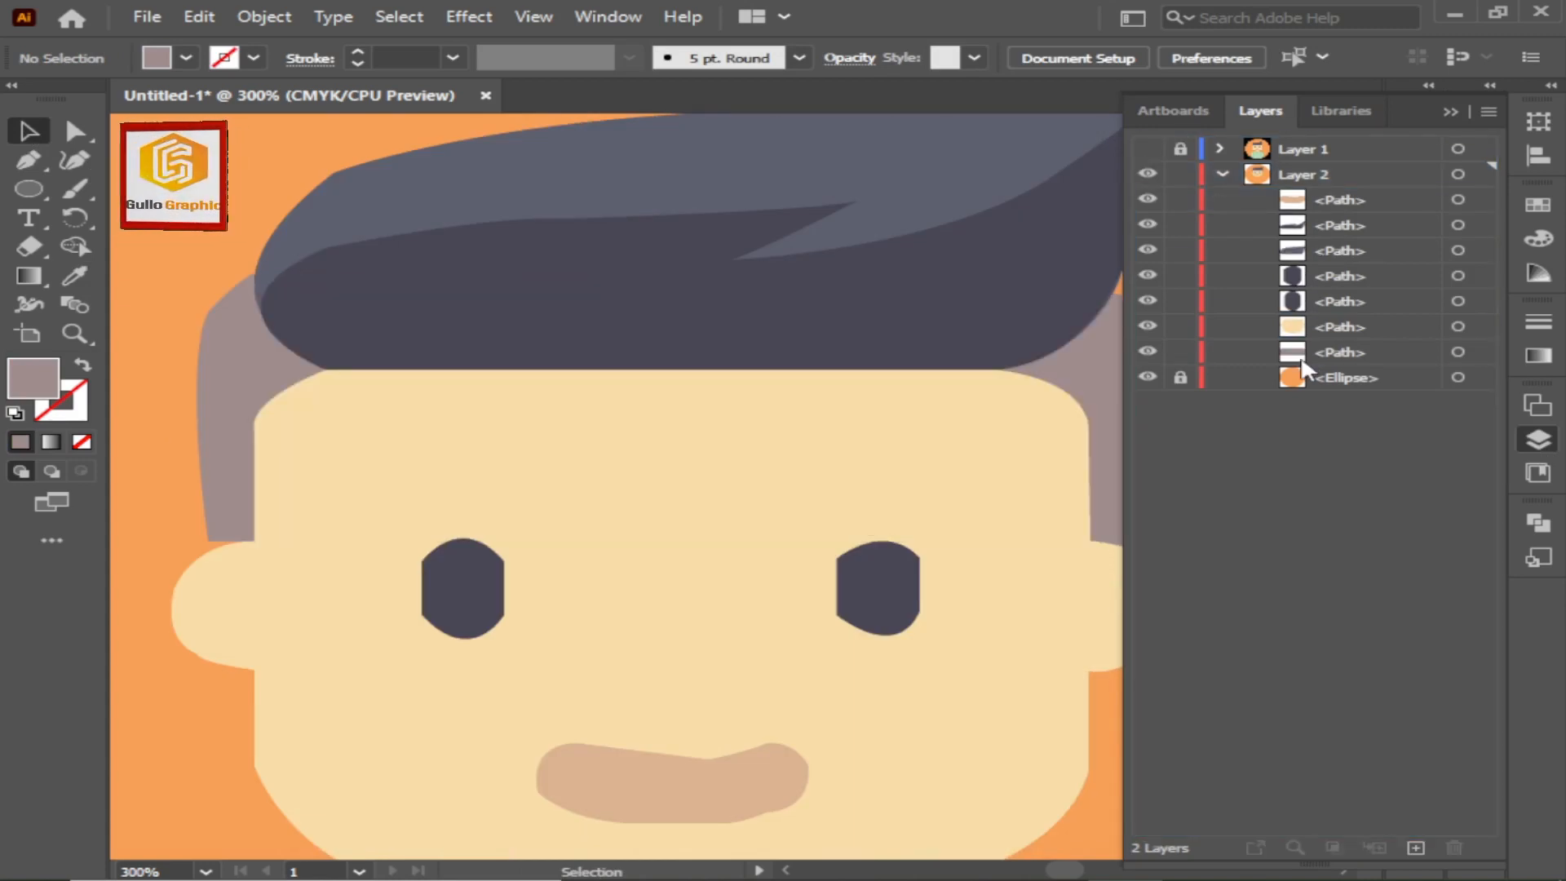
click(1538, 444)
Pull the side hair's lower left-hand corner down onto the ear edge with the Curvature tool at 1600% zoom
click(217, 543)
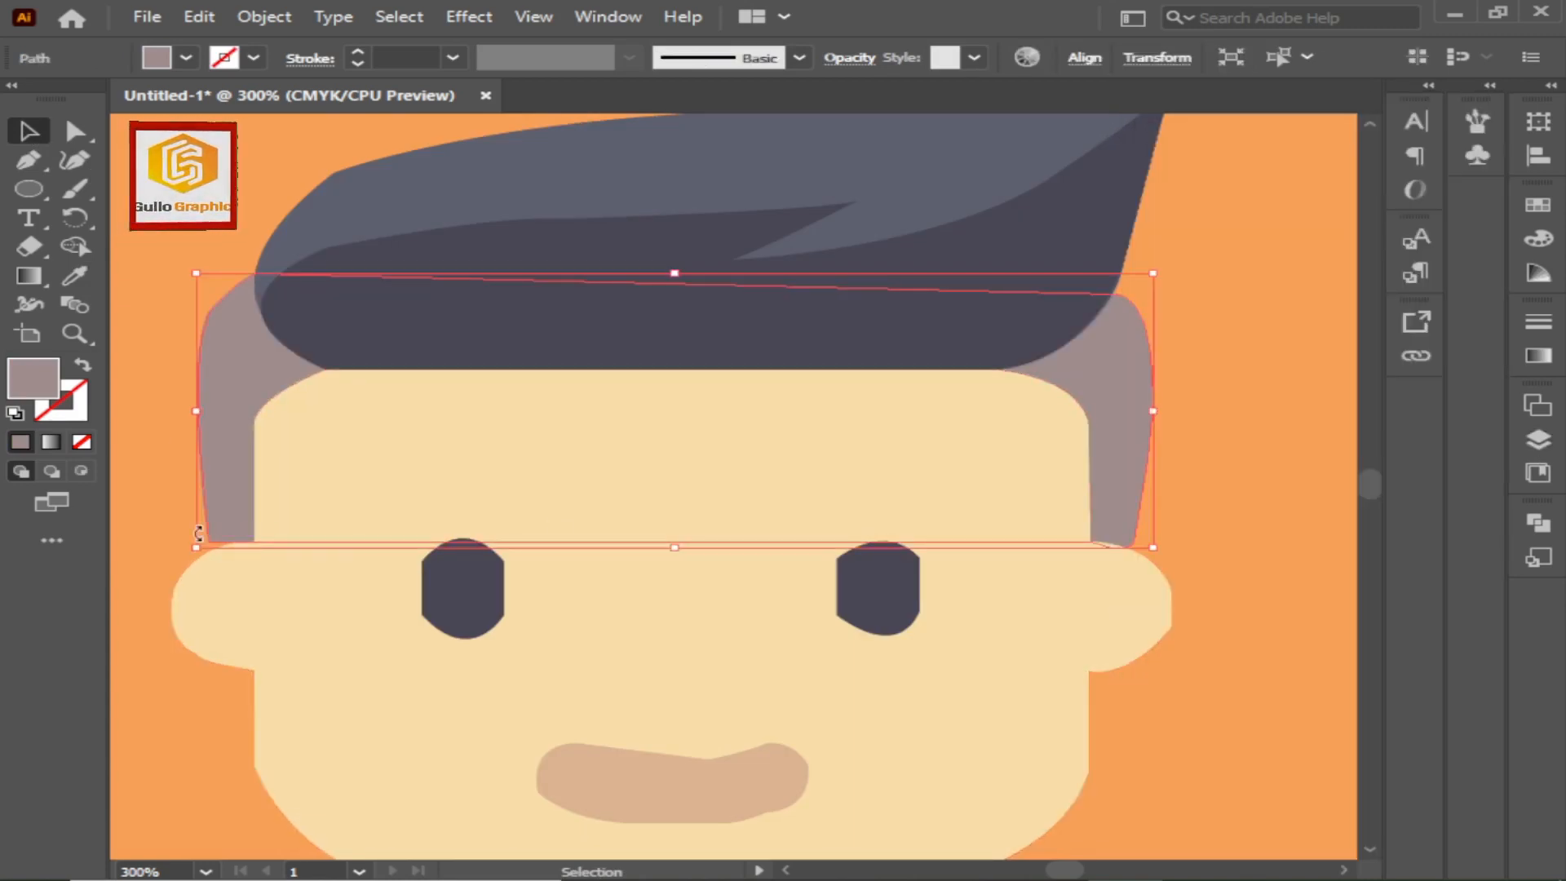
key(z)
drag(220, 534, 743, 529)
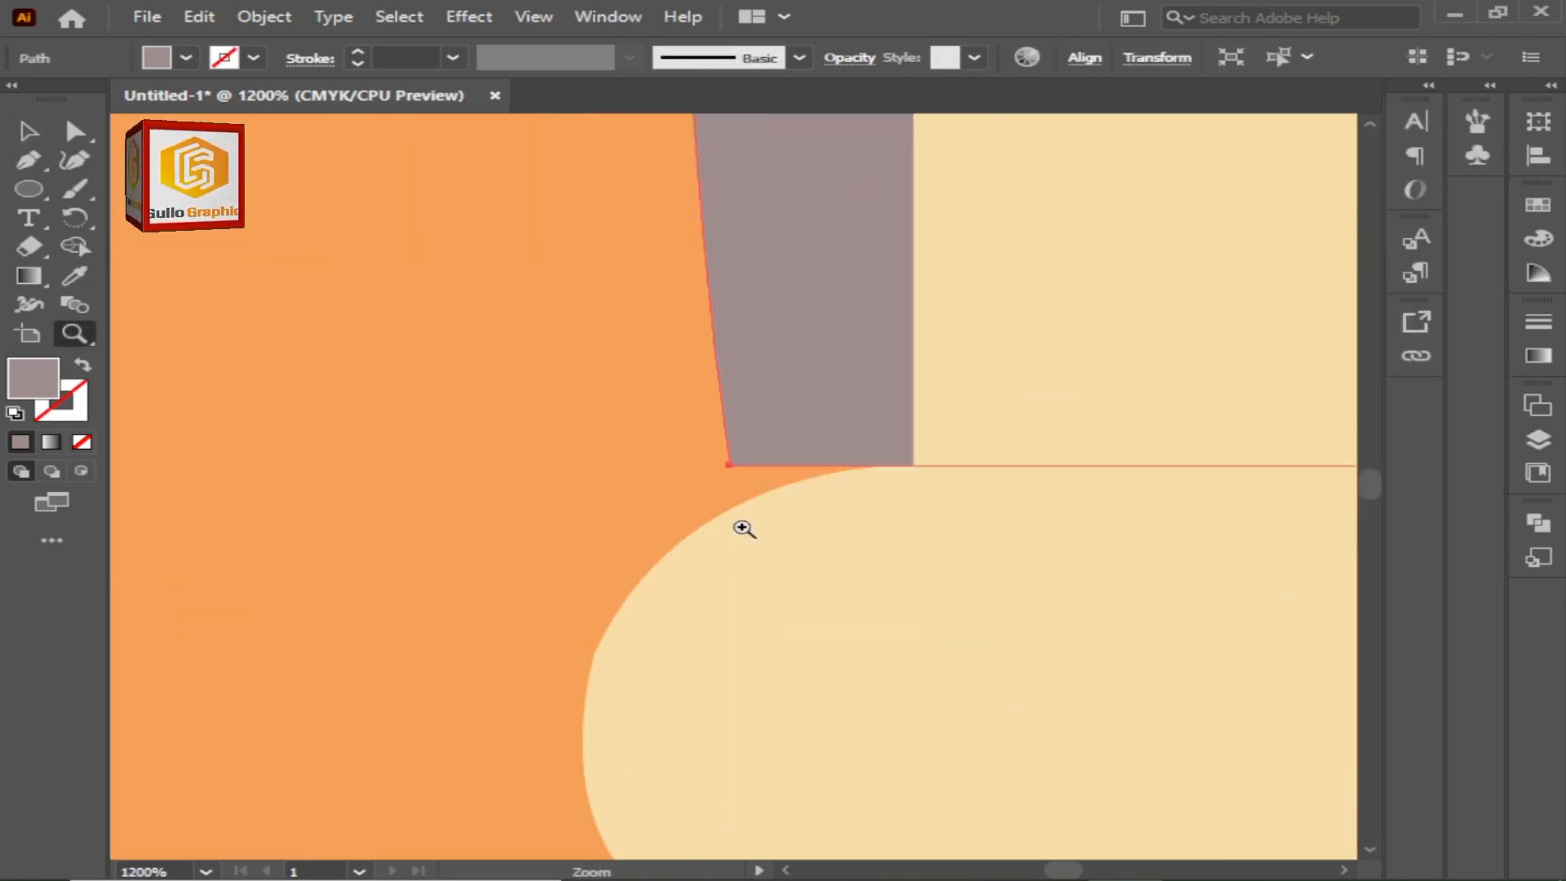
click(743, 529)
key(p)
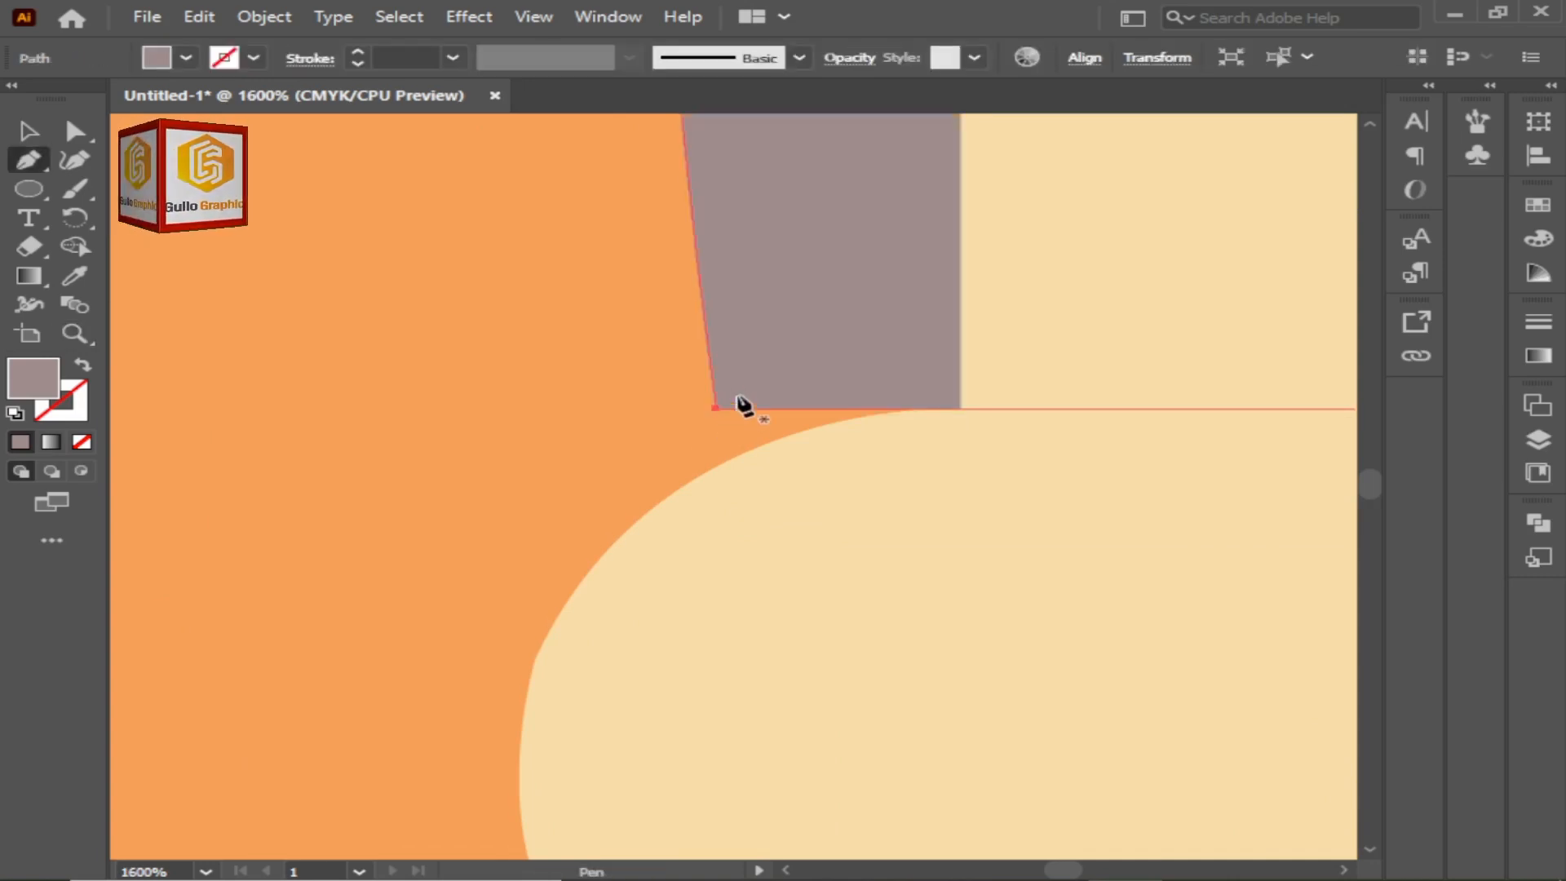
key(shift+grave)
drag(716, 410, 729, 455)
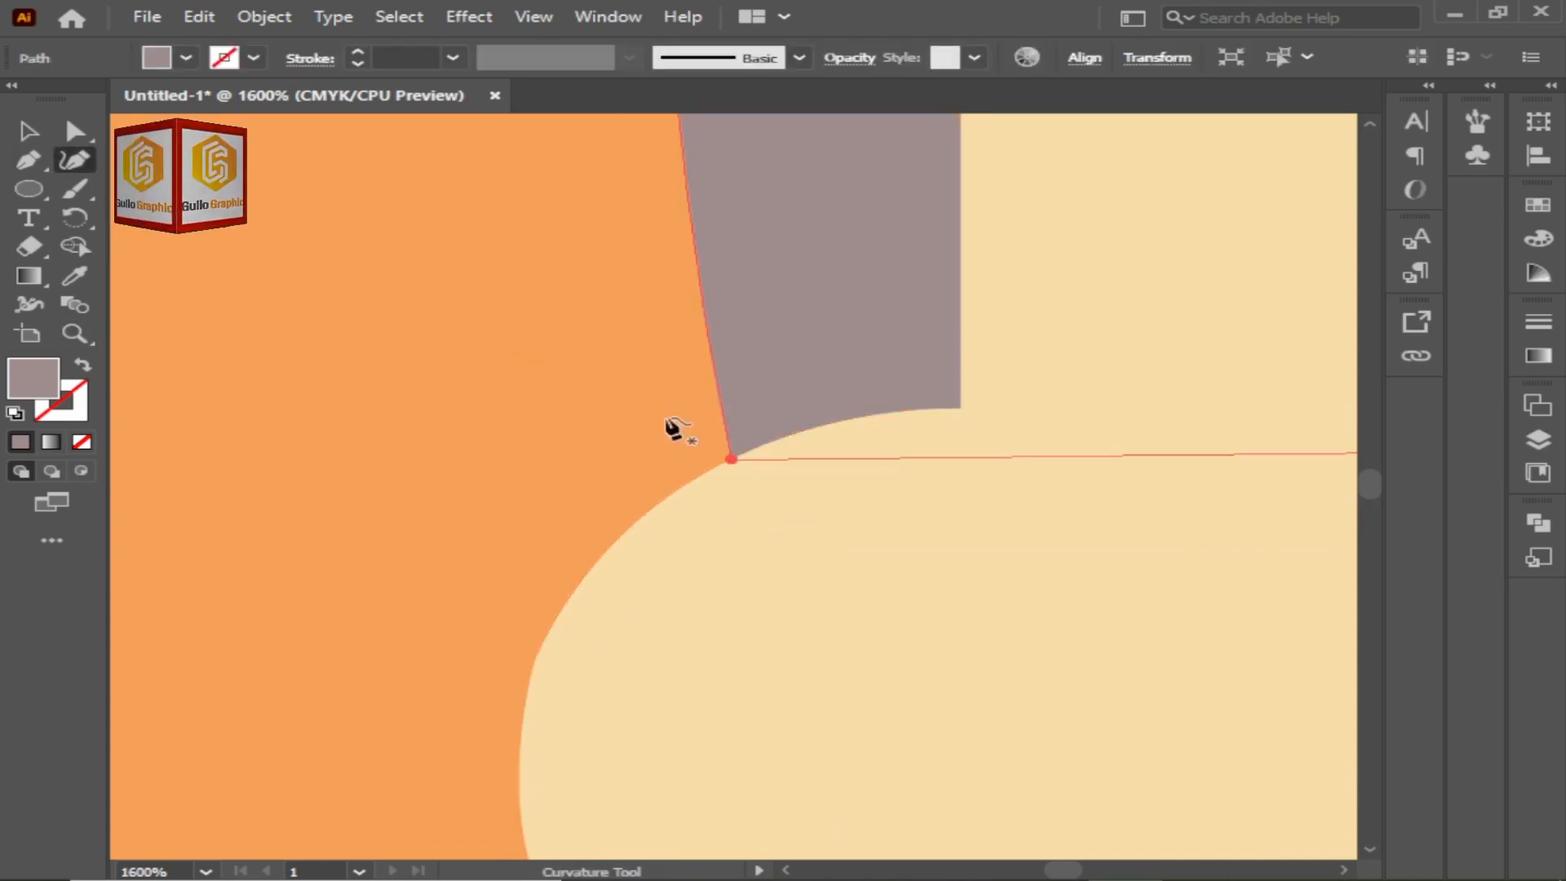
click(664, 420)
Reshape the side hair's lower right-hand corner with the Curvature tool so it meets the top of the right-hand ear, and deselect it
drag(895, 432, 673, 426)
drag(1185, 448, 525, 449)
drag(1183, 457, 554, 457)
drag(1182, 432, 1053, 499)
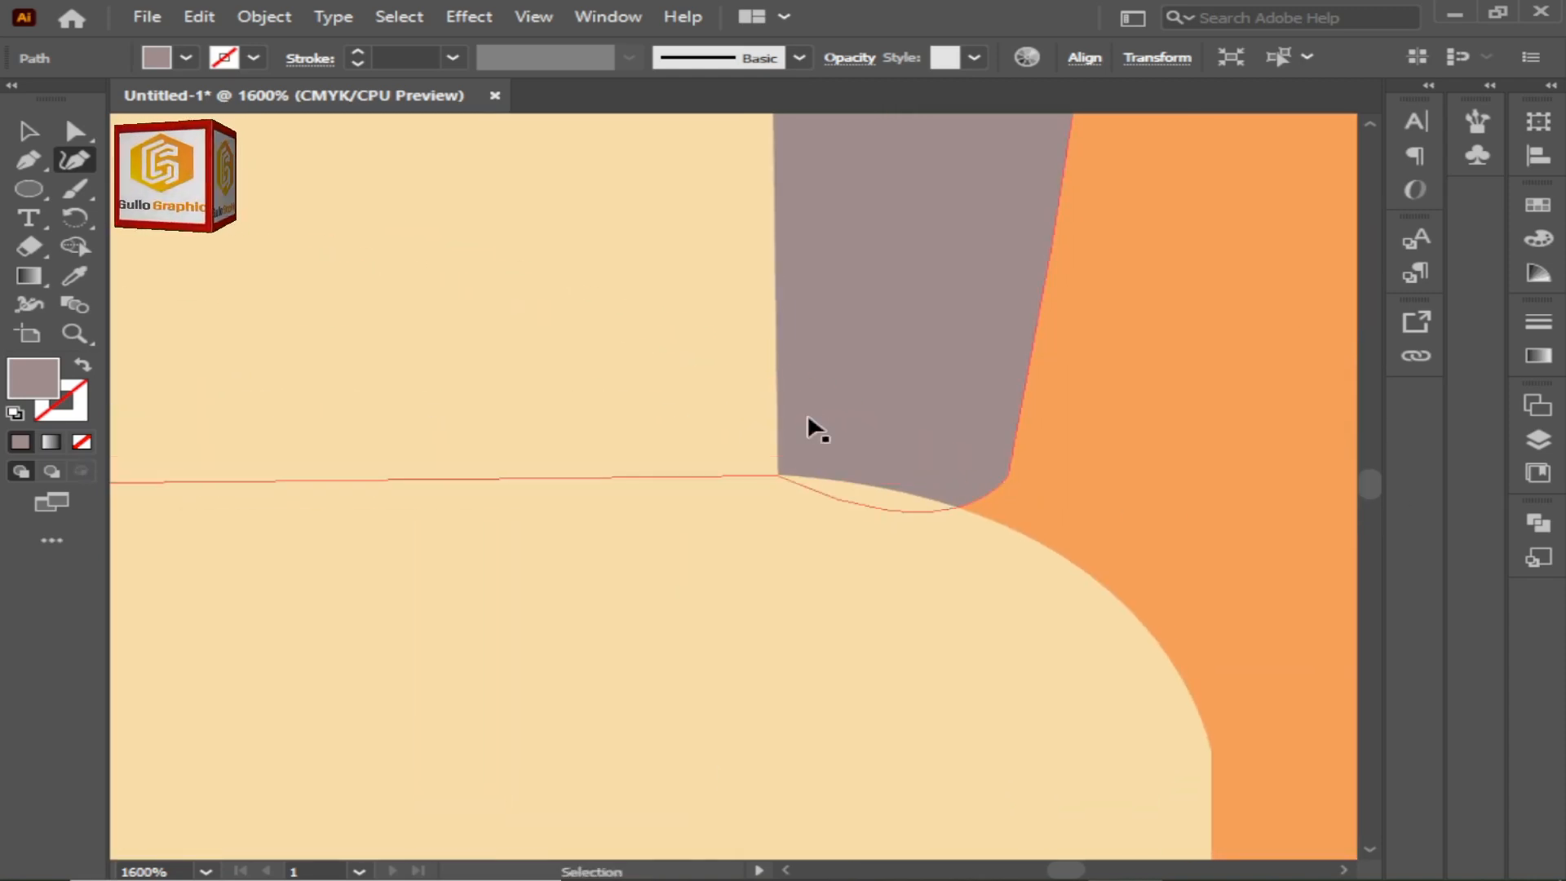
key(p)
key(v)
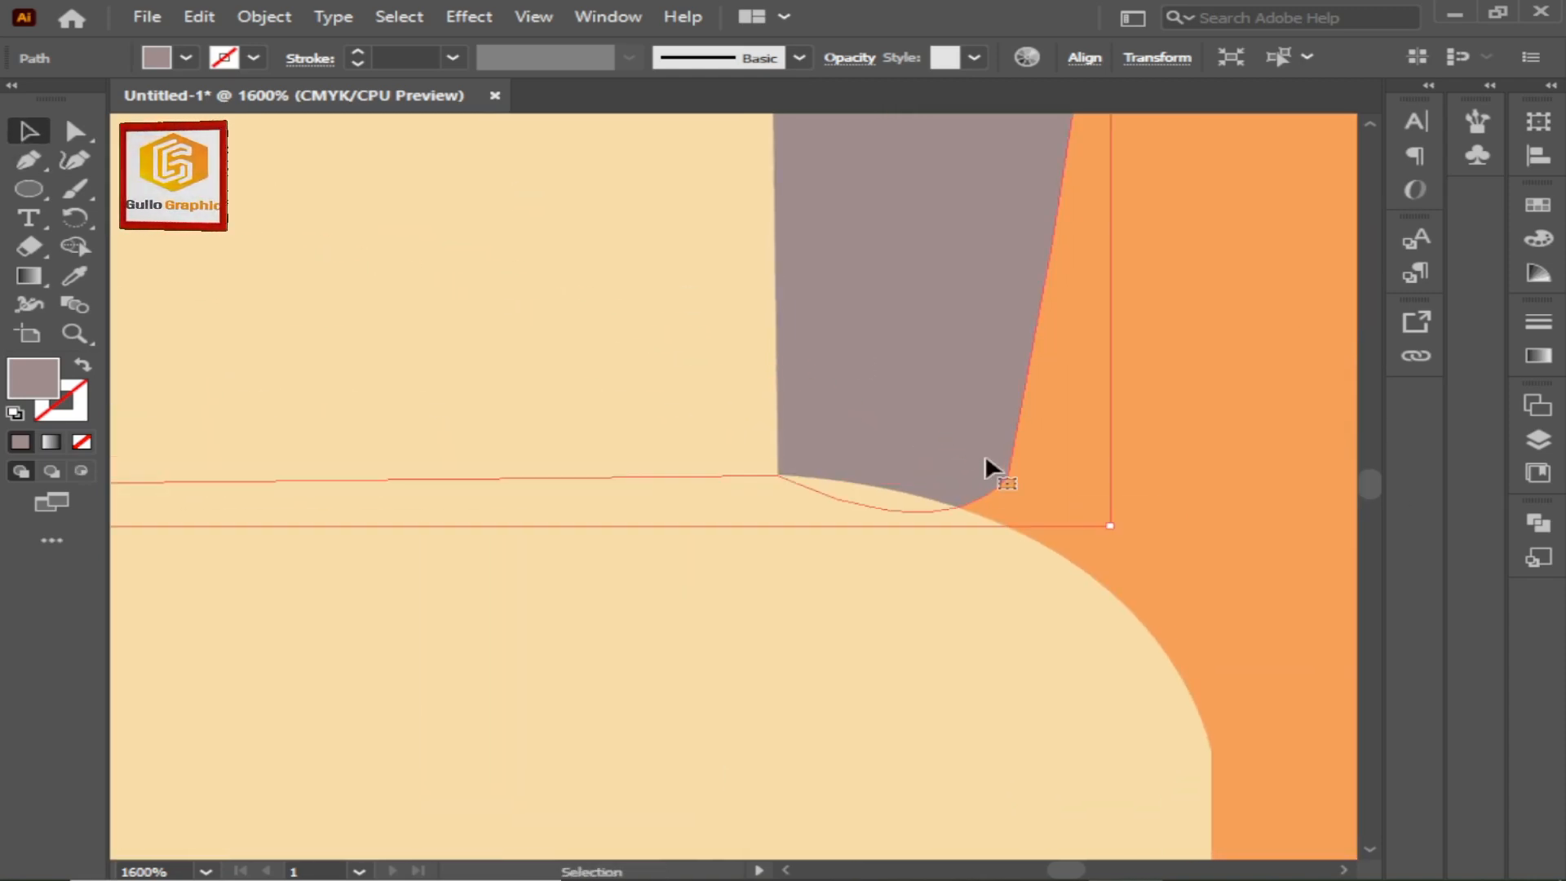
click(75, 158)
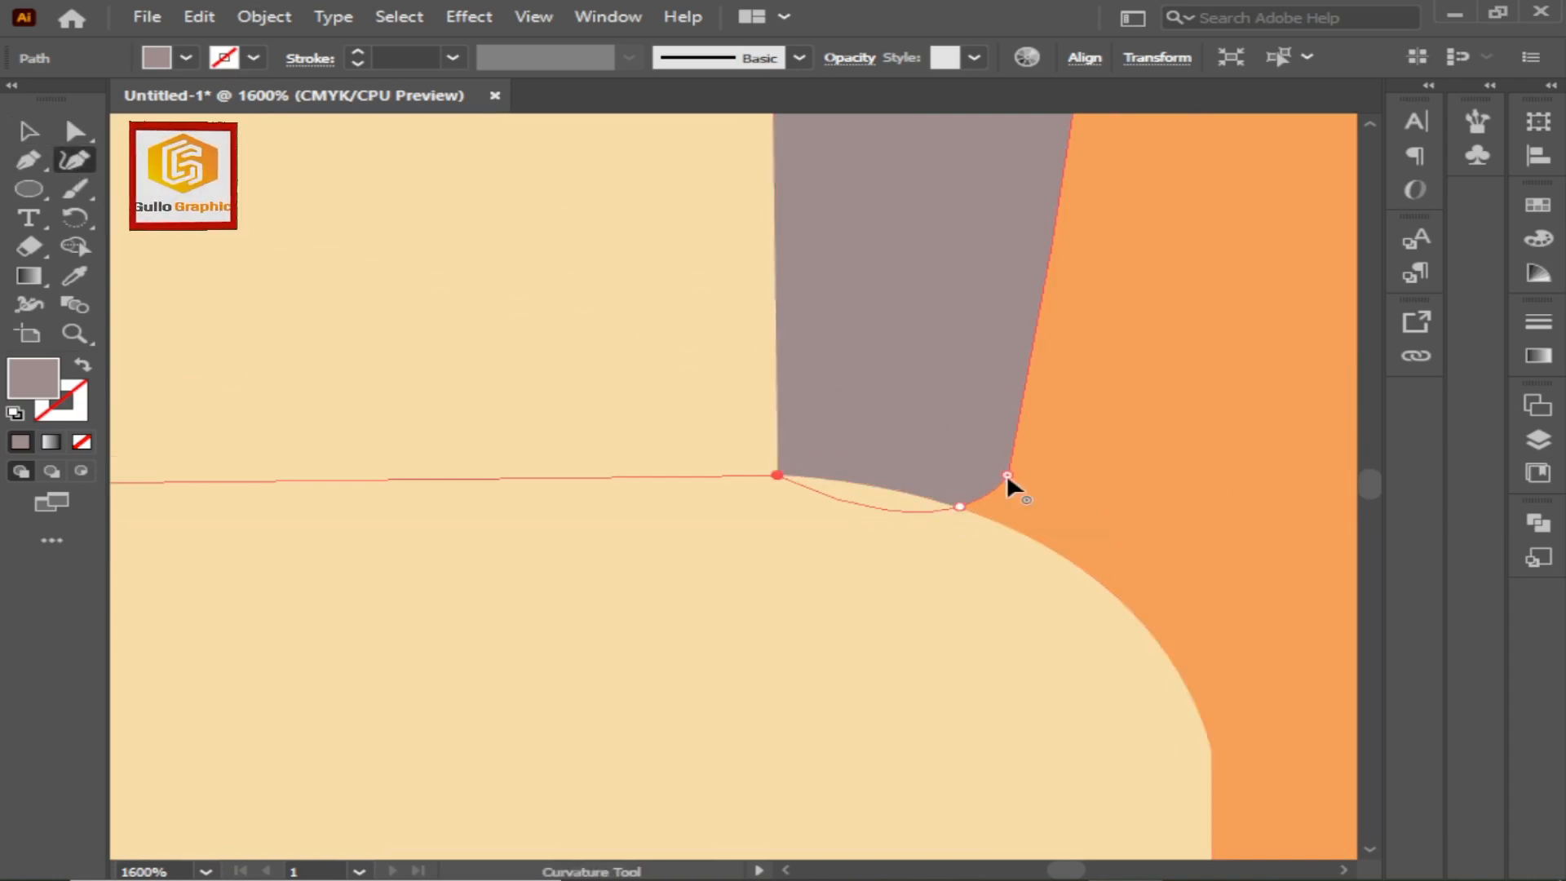
drag(1007, 475, 992, 519)
key(v)
click(1102, 544)
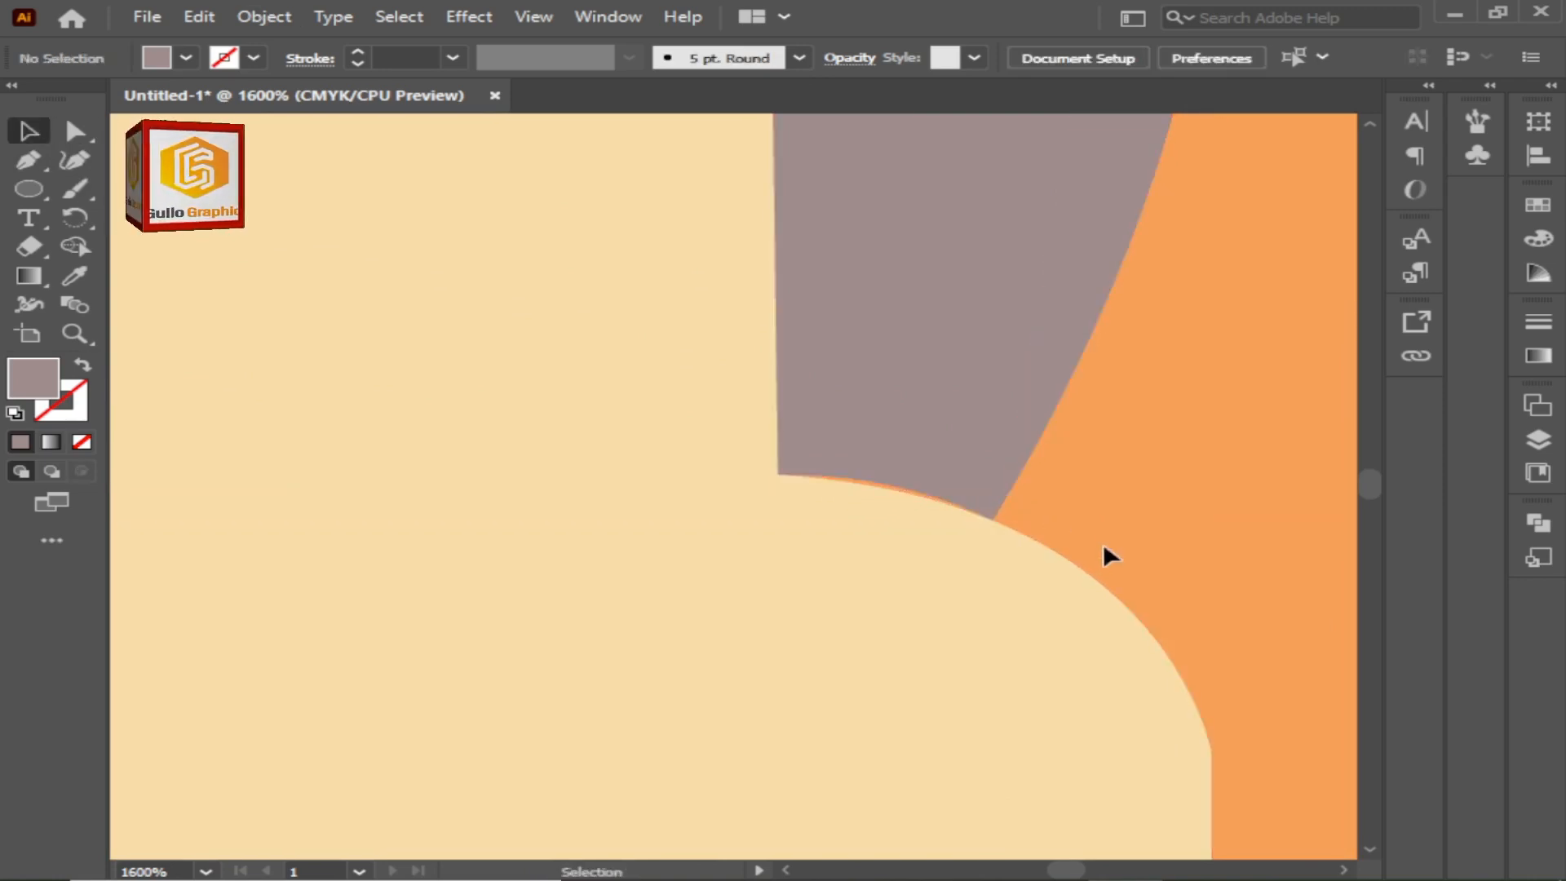
Pull the side hair's bottom edge down behind the right-hand ear with the Curvature tool to cover the gap, and deselect it
click(961, 407)
click(74, 158)
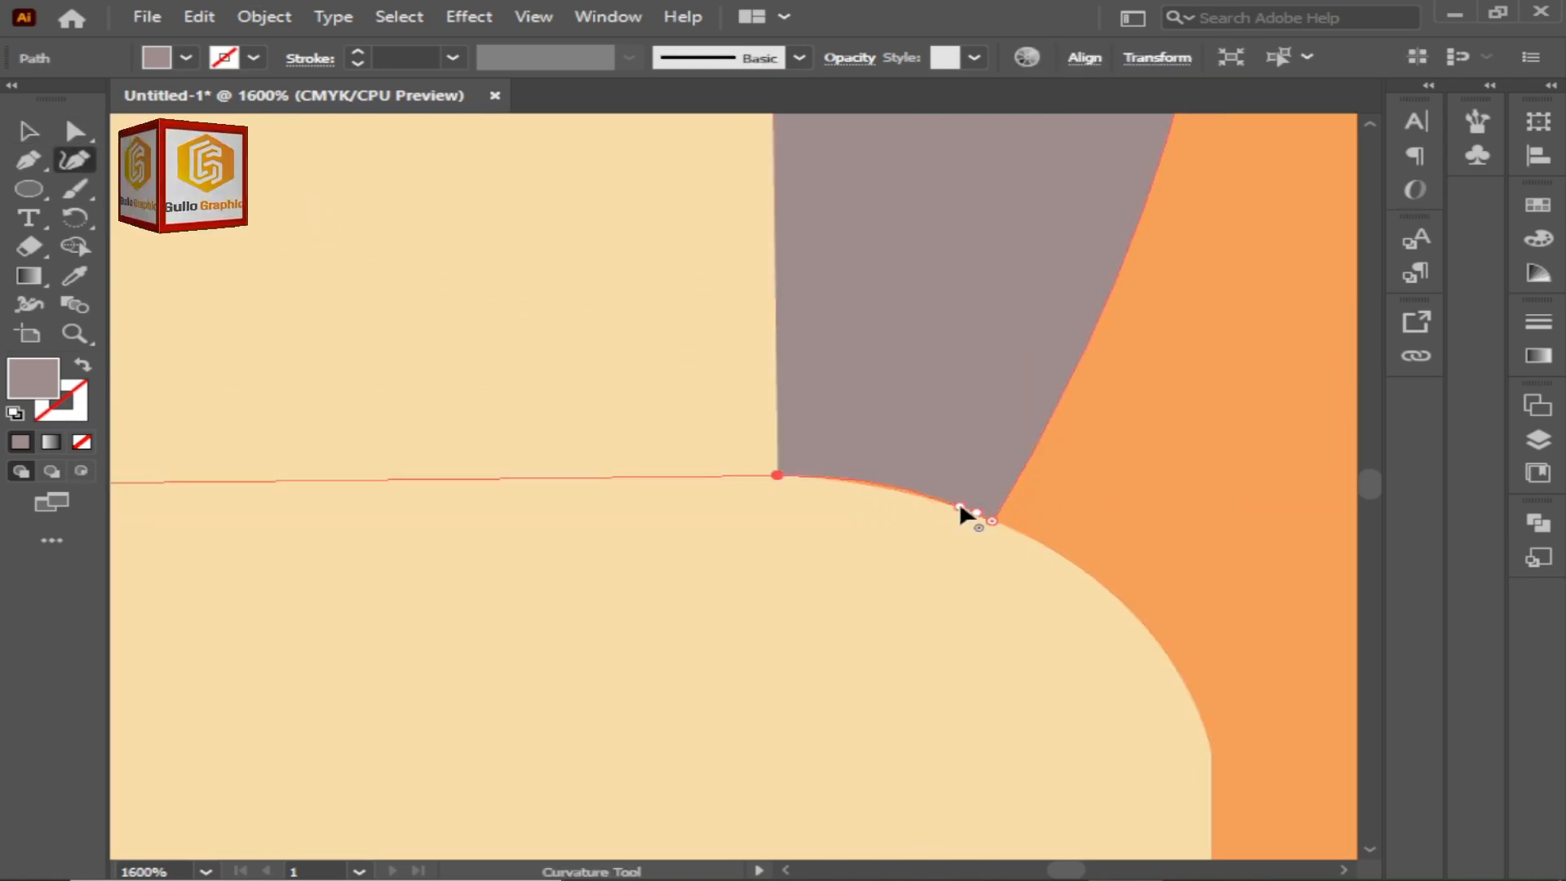
drag(959, 501, 952, 524)
key(v)
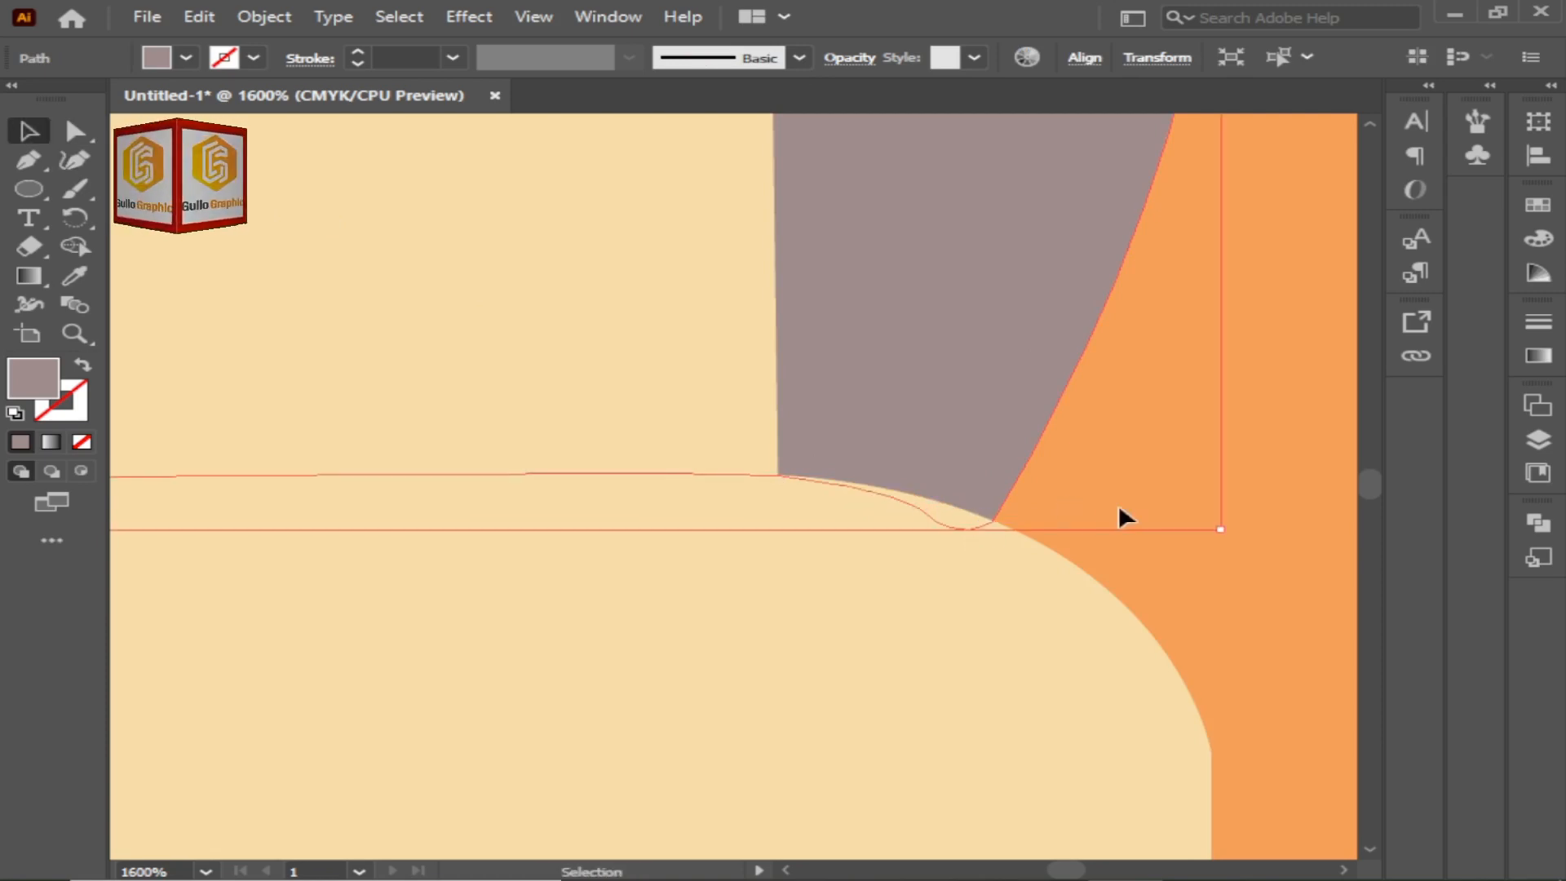
click(1118, 506)
Soften the upper left-hand corner of the side hair by moving its anchor slightly inward with the Curvature tool at 1600% zoom
key(z)
alt+click(896, 512)
alt+click(657, 526)
alt+click(647, 528)
alt+click(644, 524)
alt+click(637, 512)
drag(629, 497, 883, 589)
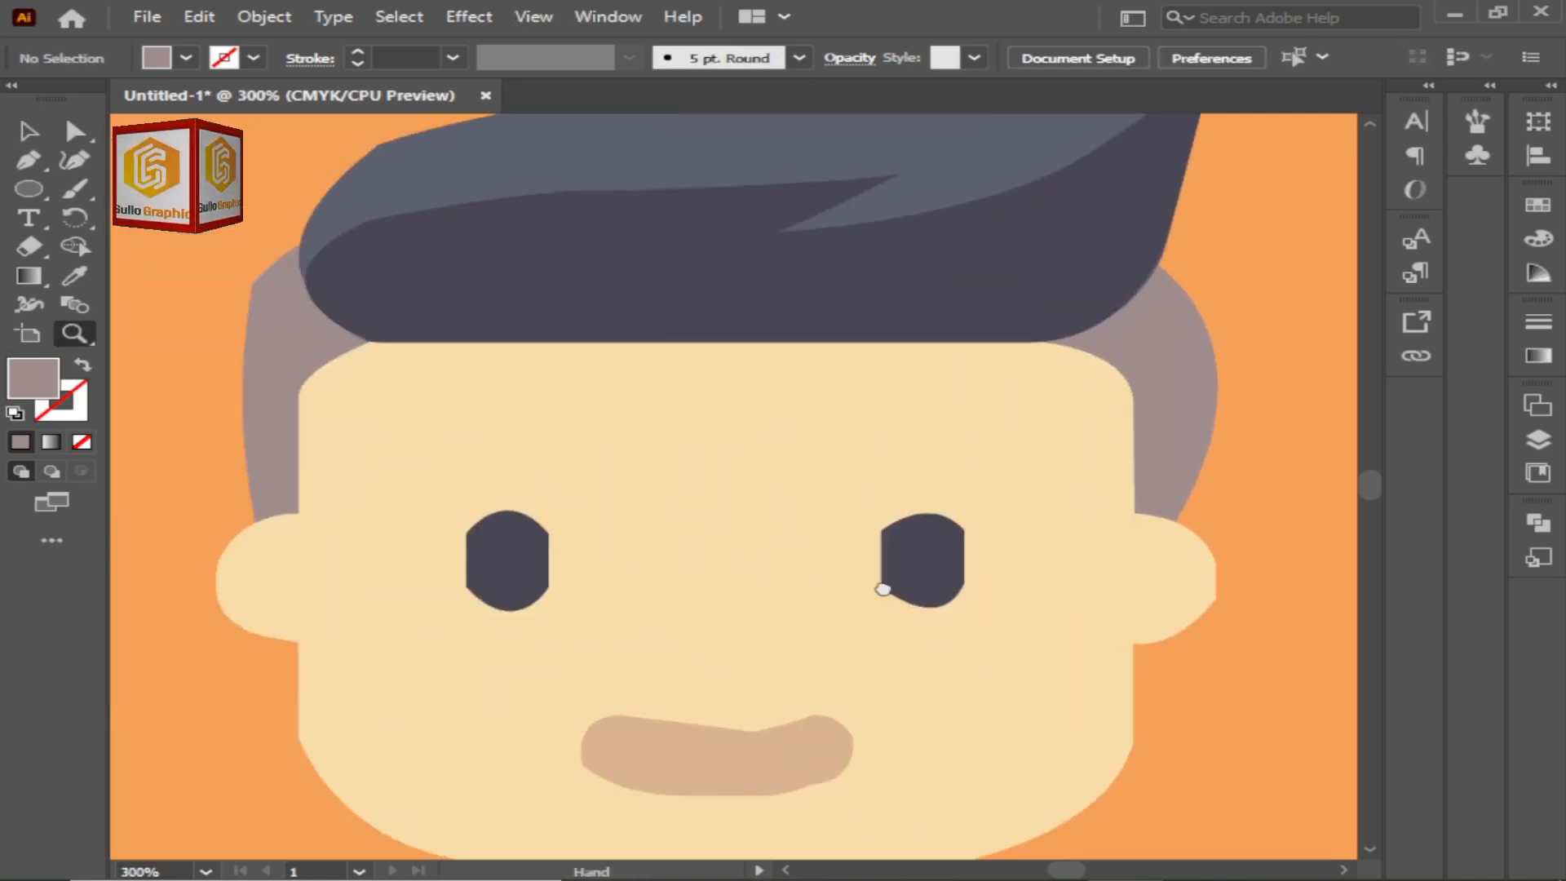
drag(746, 522, 782, 518)
click(304, 280)
click(714, 491)
click(734, 490)
click(741, 491)
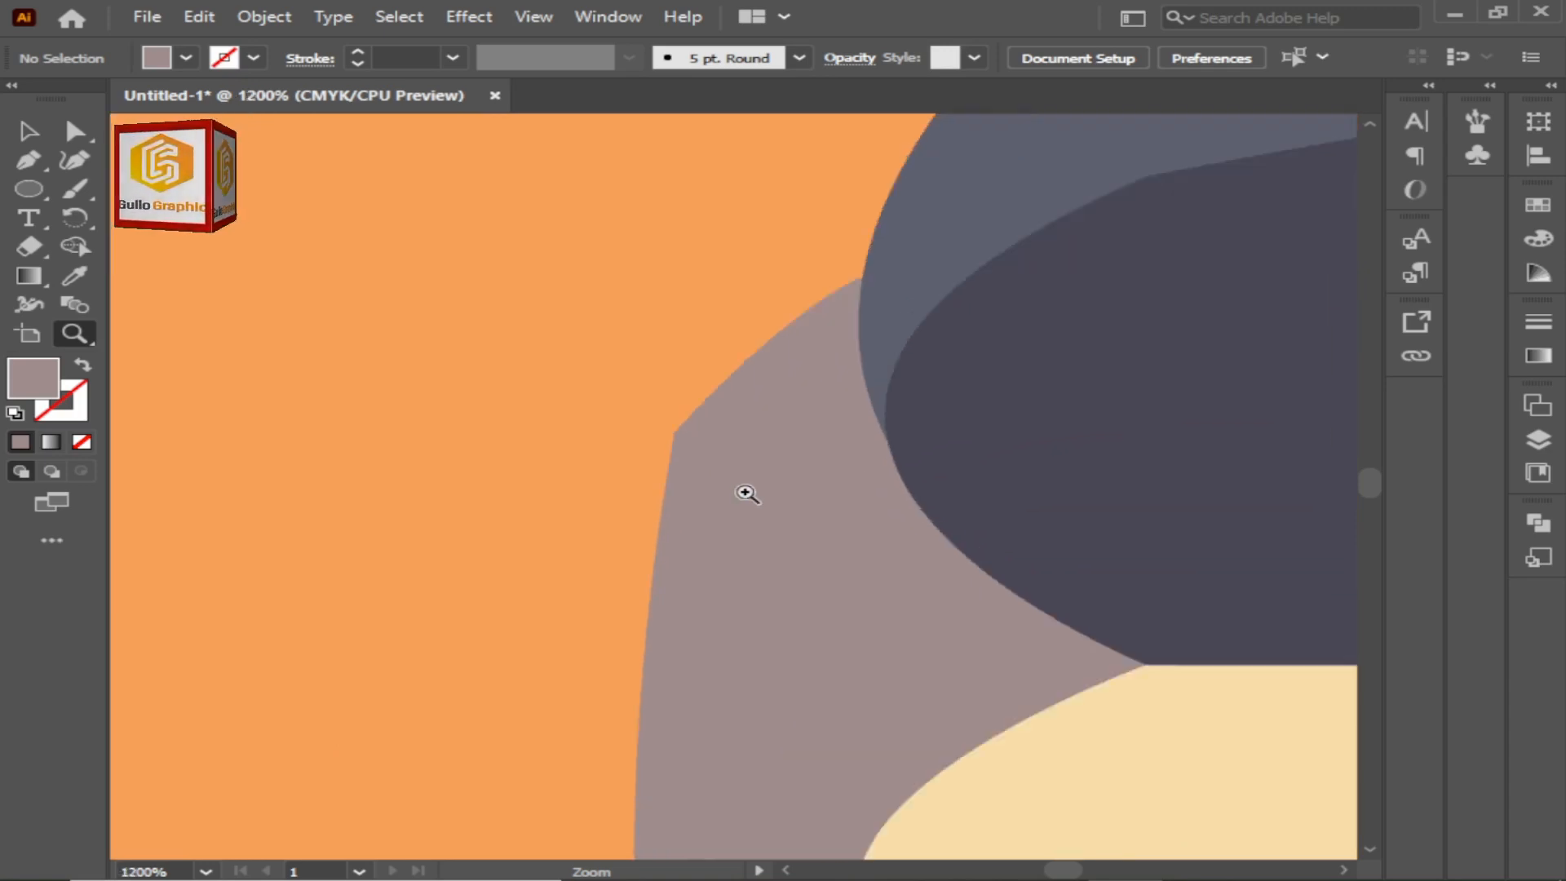
click(693, 459)
click(29, 131)
click(732, 521)
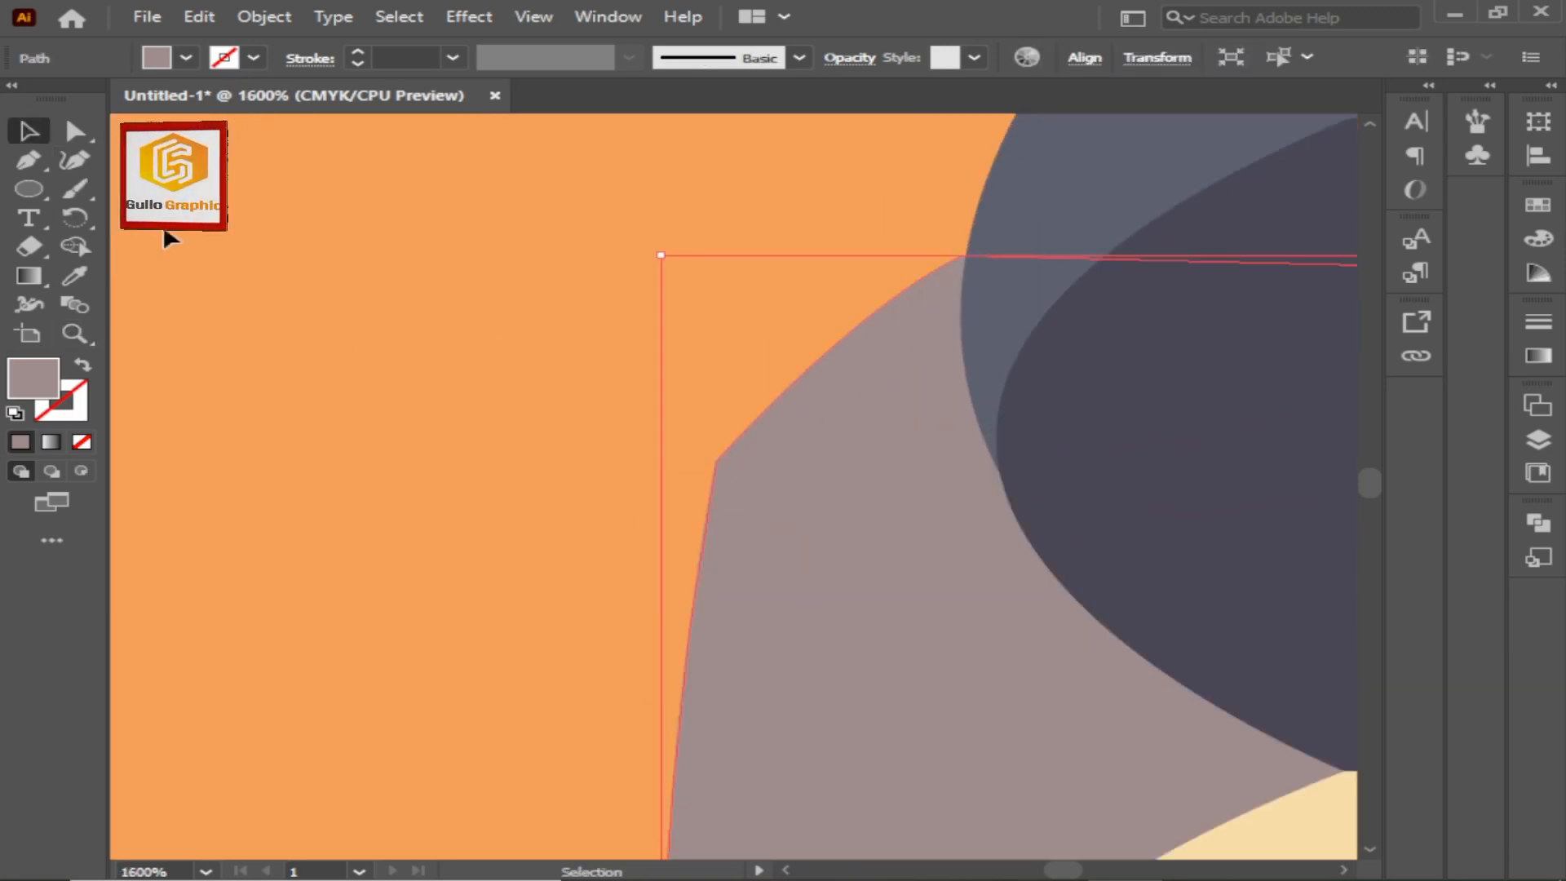
click(75, 160)
drag(716, 461, 723, 465)
key(v)
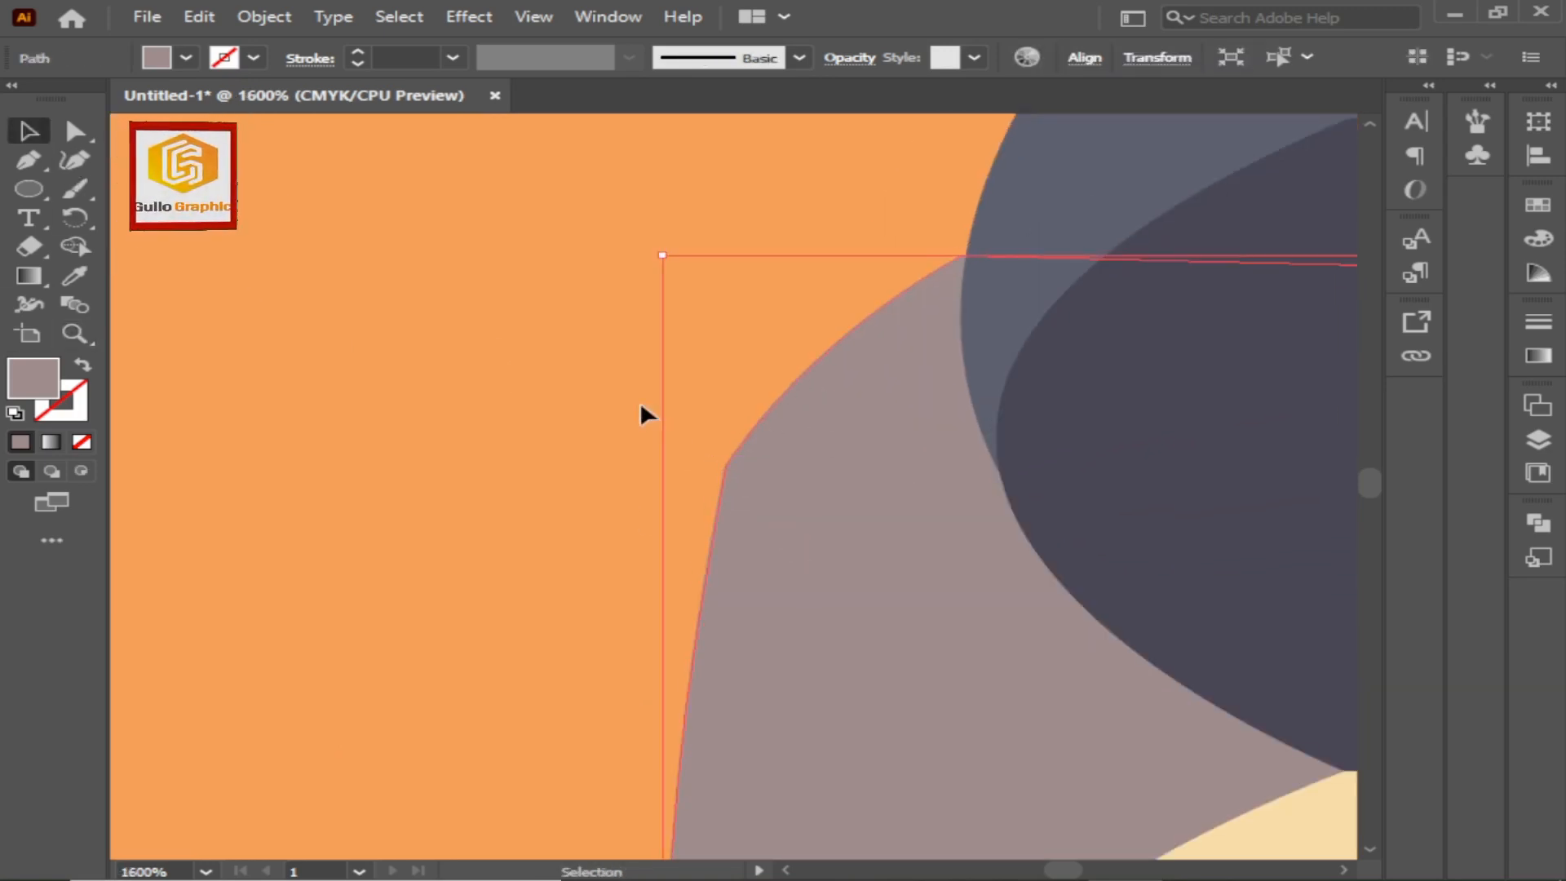
Smooth the upper left-hand corner of the side hair at 4800% zoom with the Curvature tool, and deselect it
click(639, 401)
key(z)
click(734, 492)
click(728, 489)
key(shift+grave)
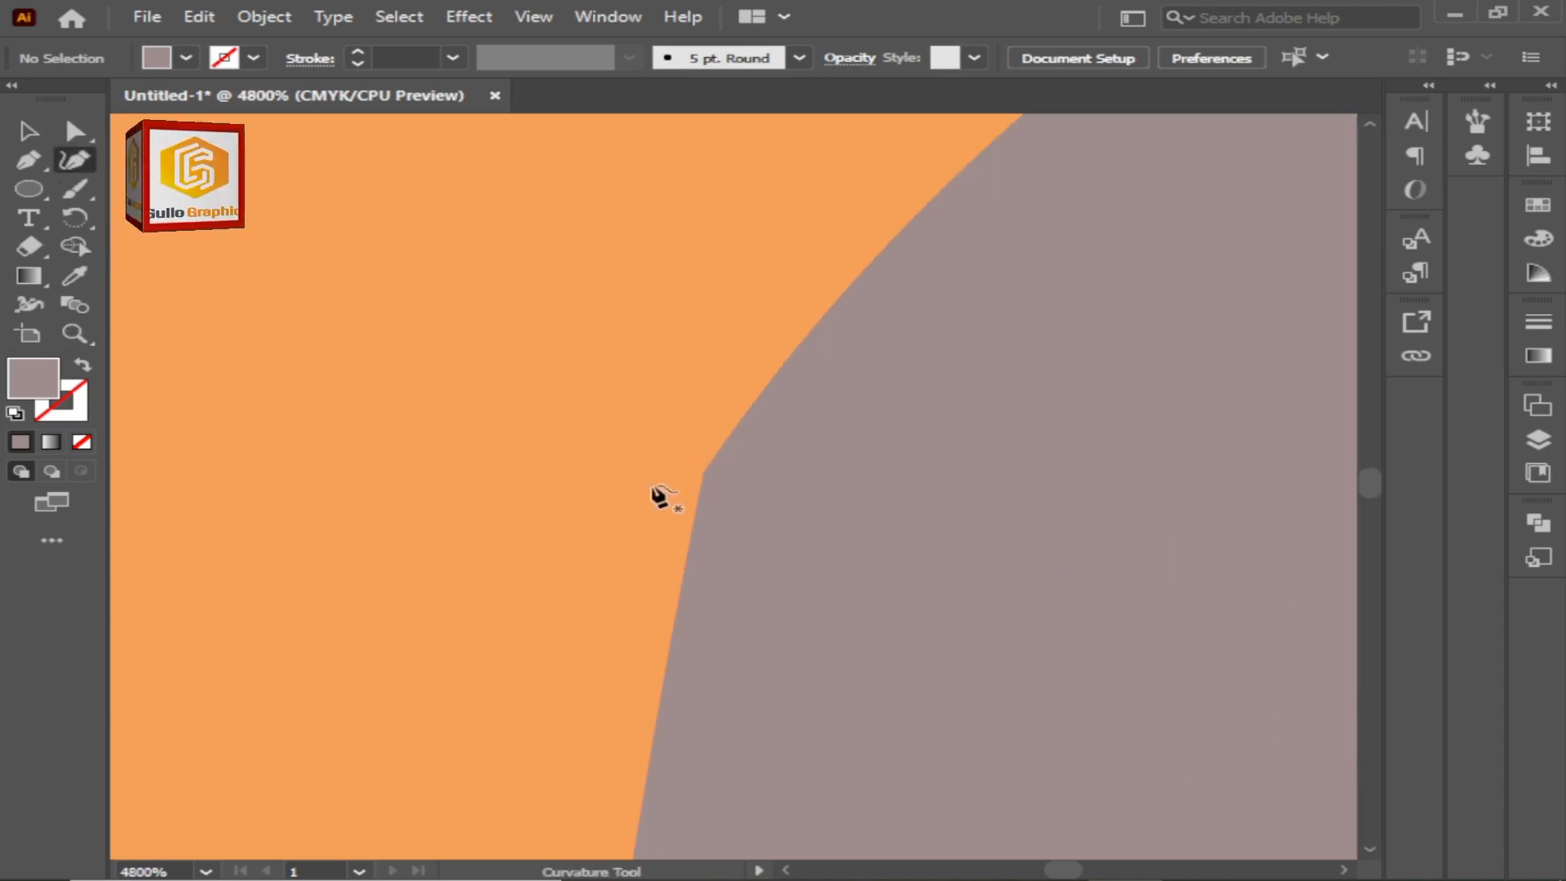
click(660, 483)
key(ctrl+z)
key(v)
click(771, 532)
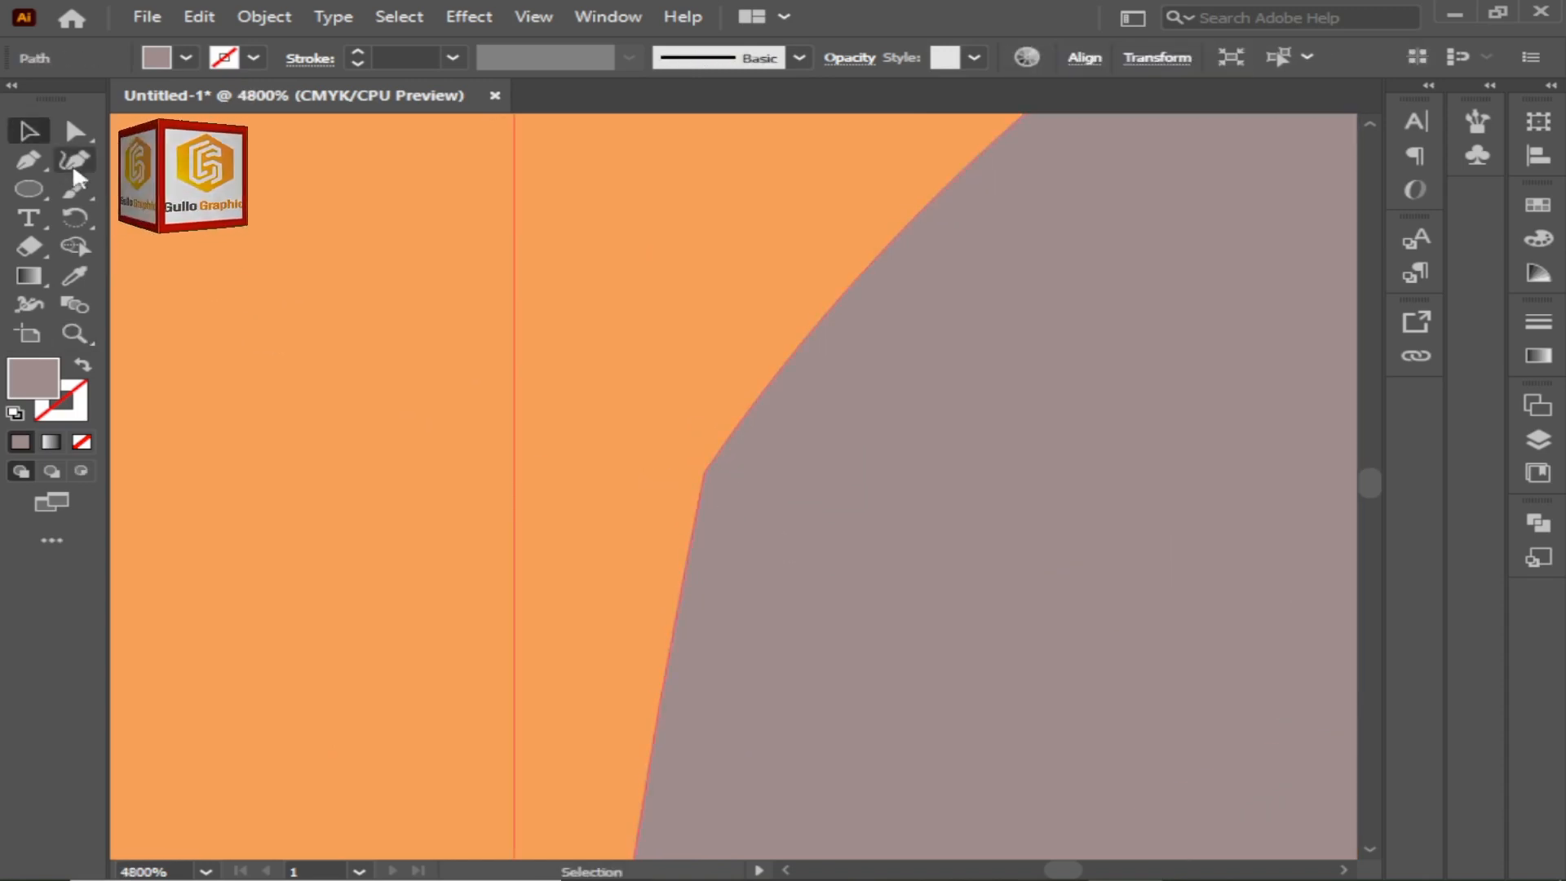
click(75, 163)
drag(915, 217, 712, 461)
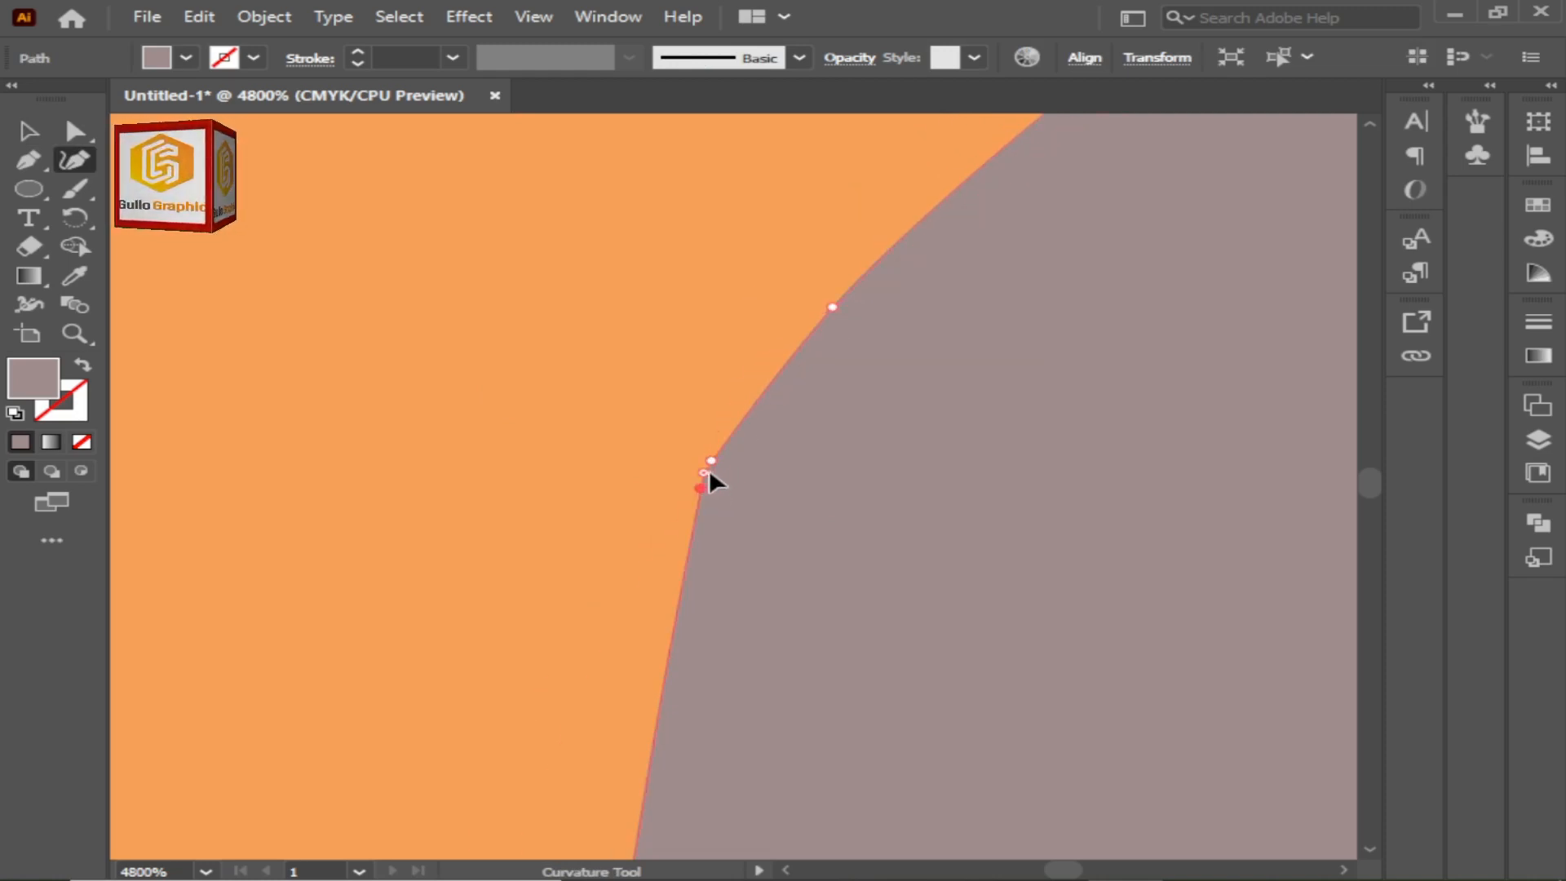
click(665, 432)
key(v)
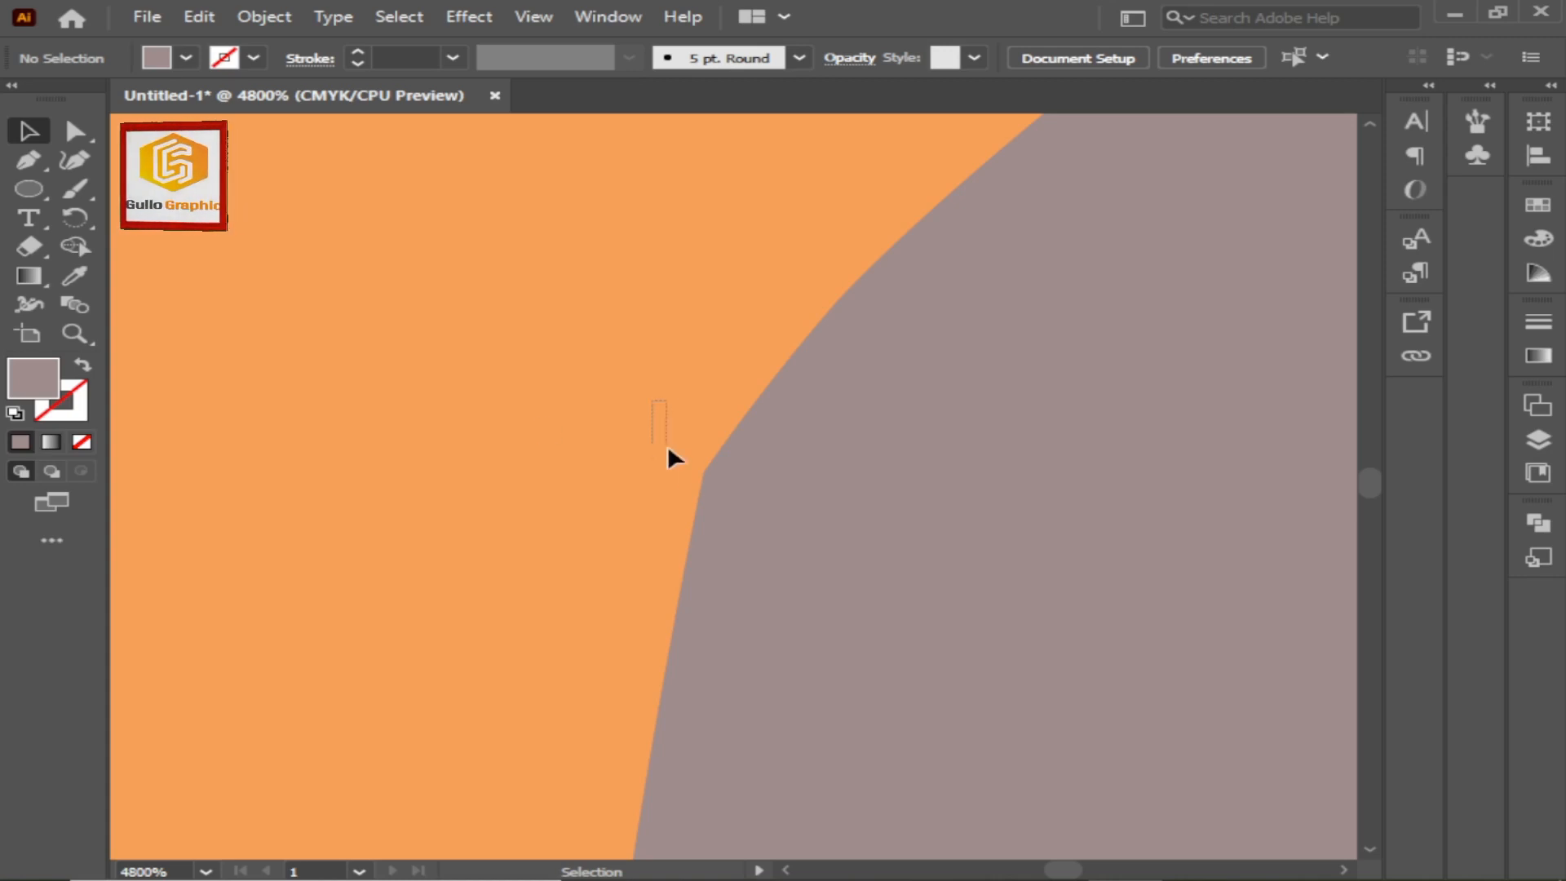
Examine the whole head at 150% to 200% zoom to check the outlines of the hair, face and ears
key(z)
alt+click(720, 521)
alt+click(720, 520)
alt+click(720, 520)
alt+click(720, 520)
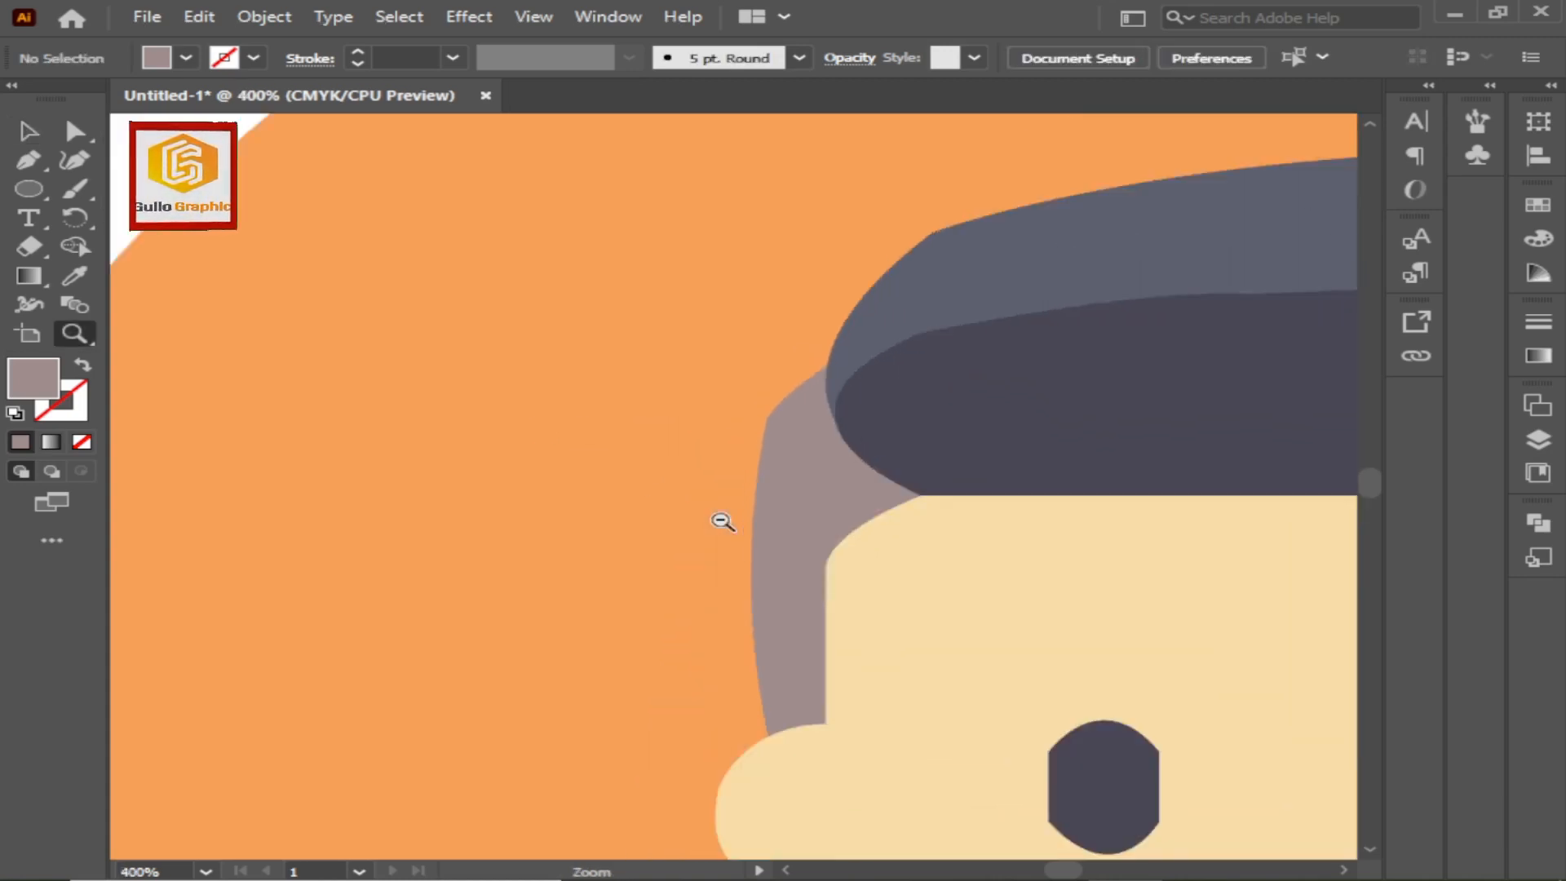
alt+click(720, 520)
drag(879, 589, 574, 375)
alt+click(575, 375)
drag(831, 556, 647, 447)
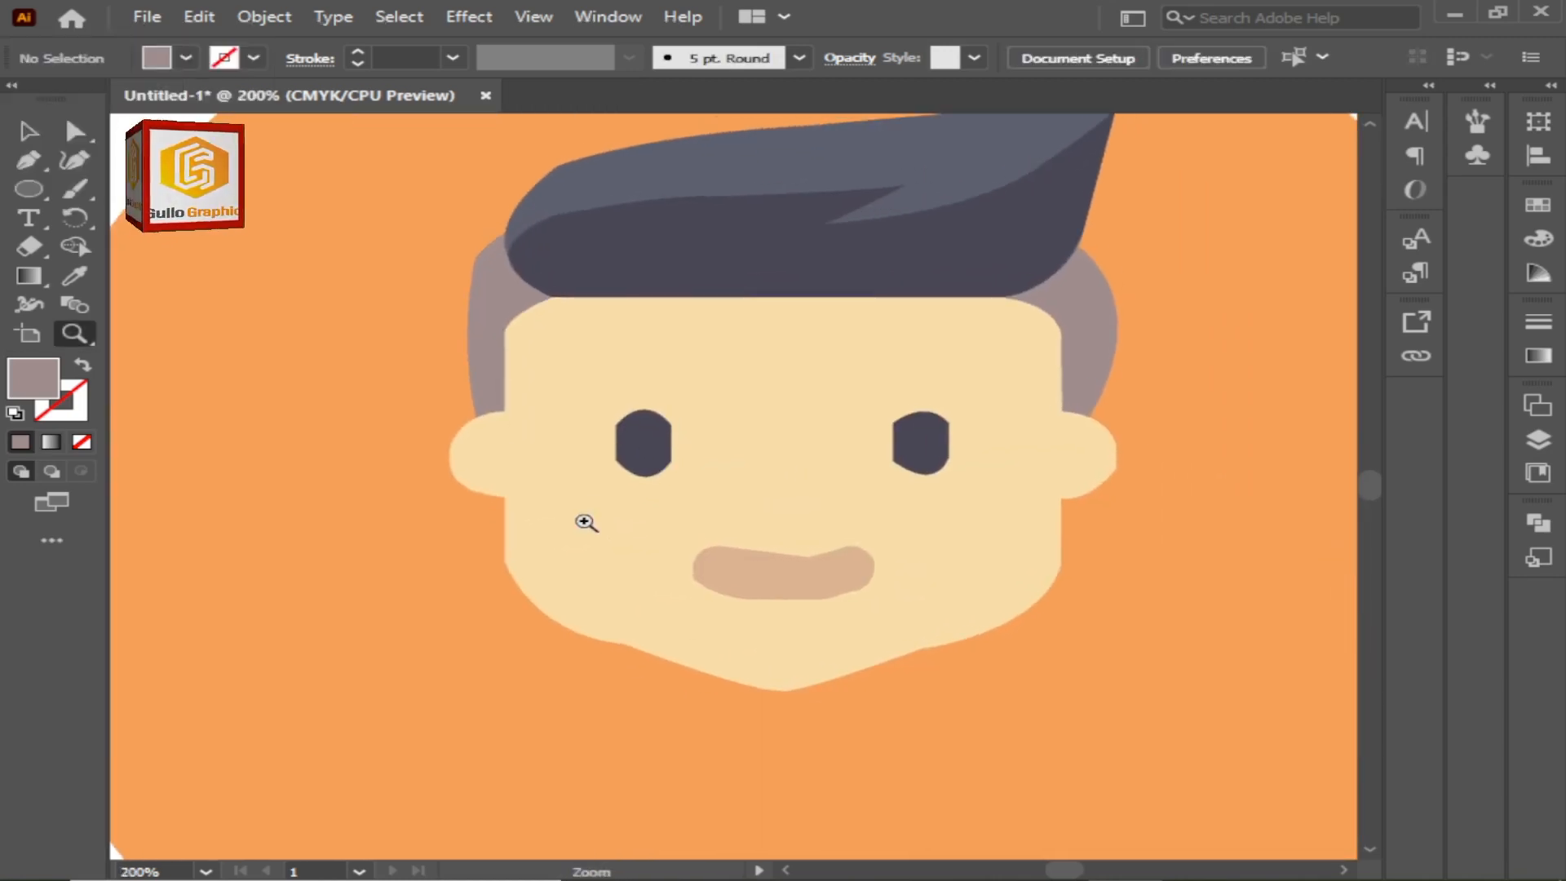
click(584, 521)
drag(799, 416, 598, 575)
alt+click(615, 516)
alt+click(615, 515)
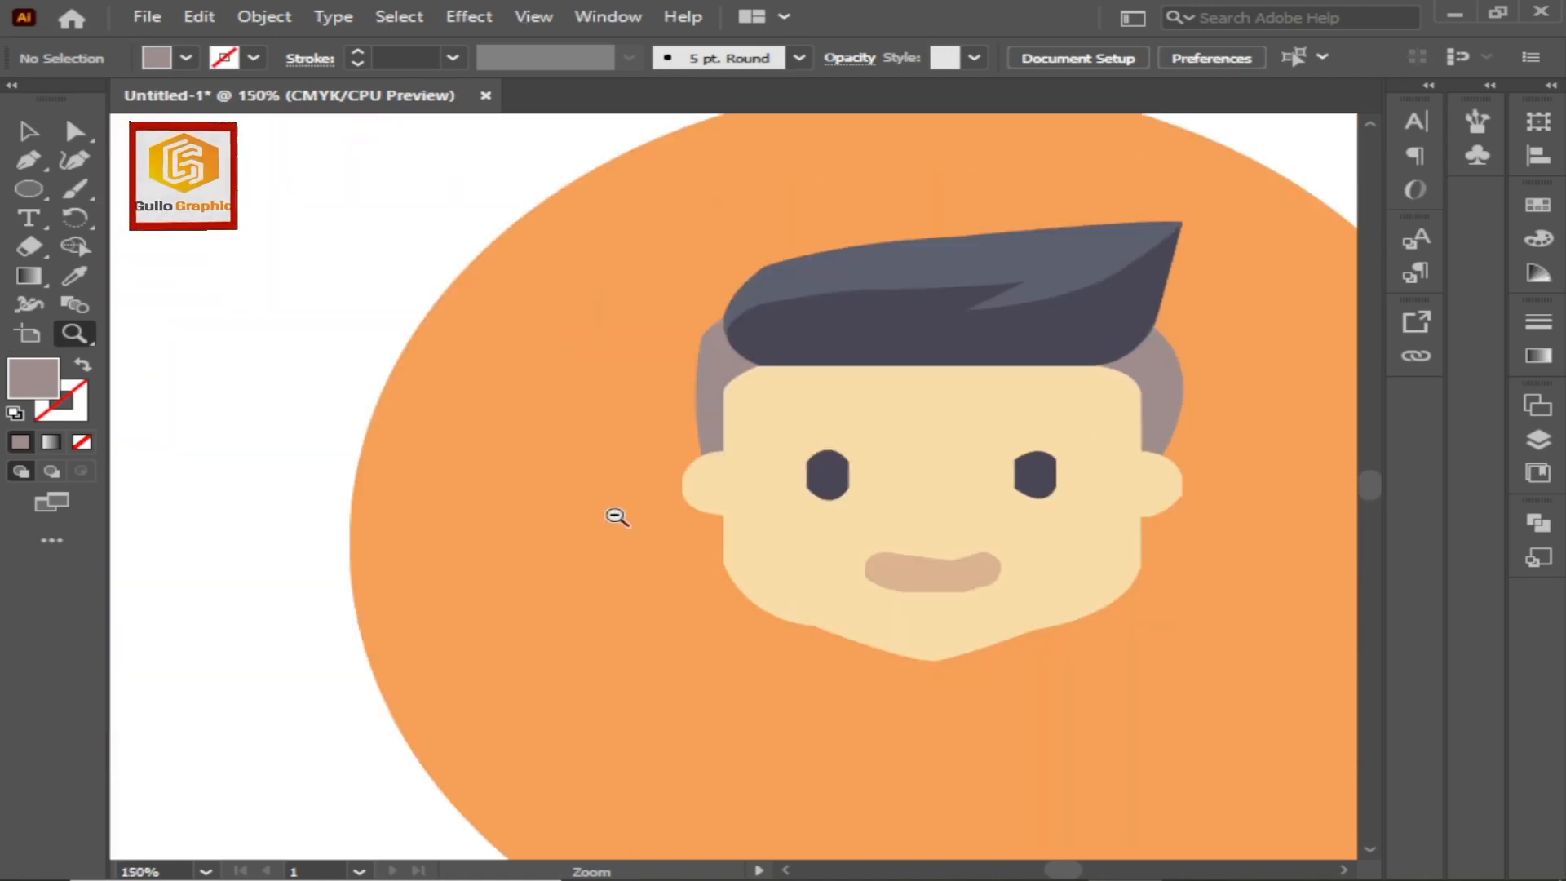
click(938, 533)
alt+click(882, 521)
alt+click(882, 521)
click(744, 517)
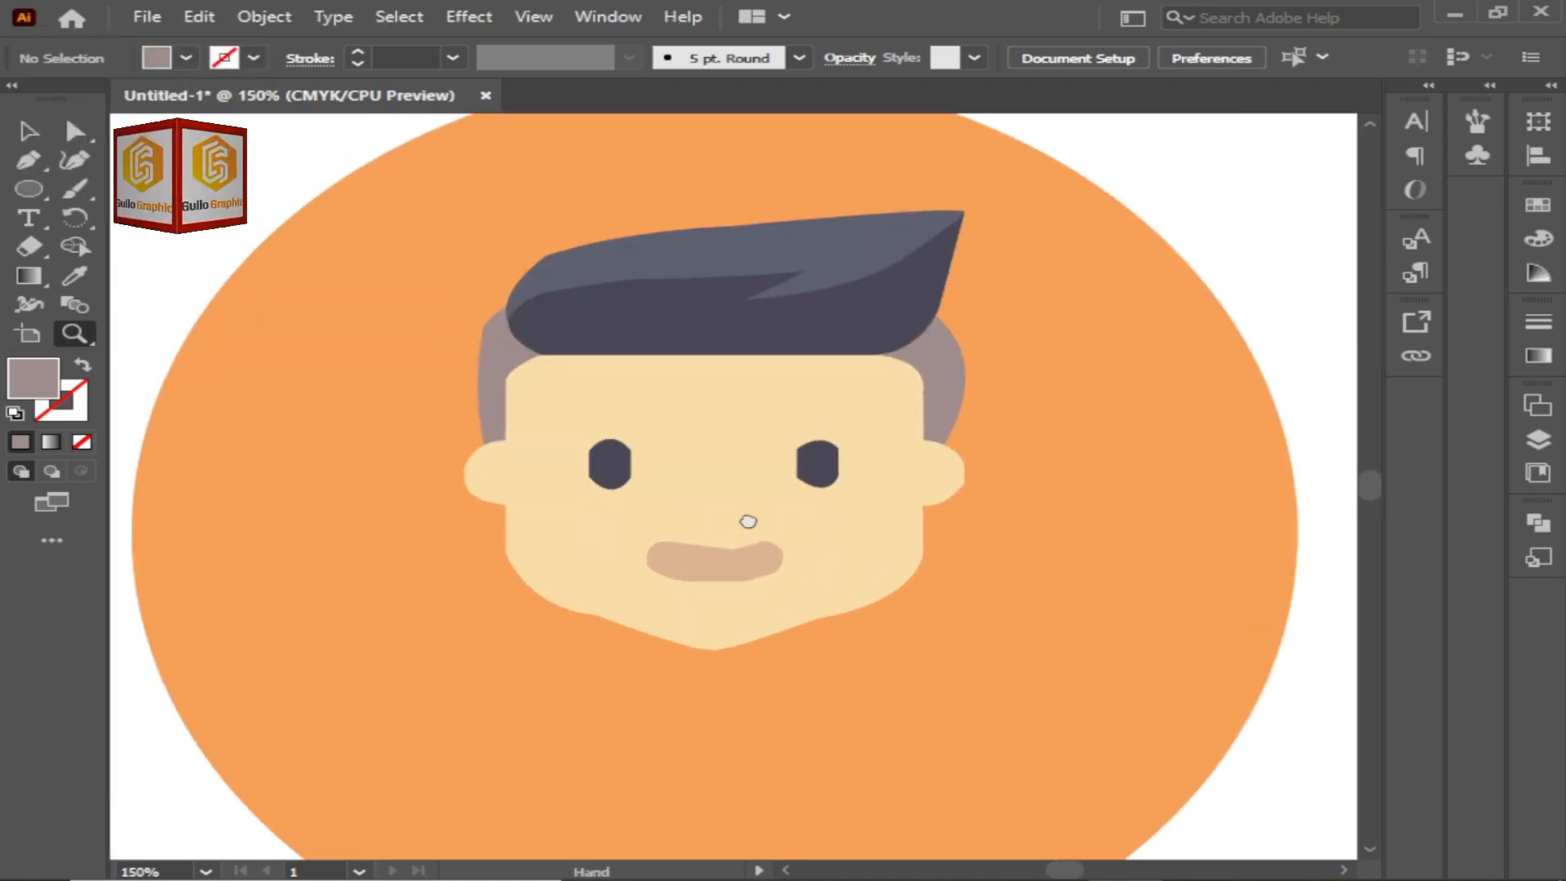
Toggle the visibility of reference Layer 1 to compare the traced head with it, leaving the reference shown
key(v)
click(1538, 440)
click(1148, 148)
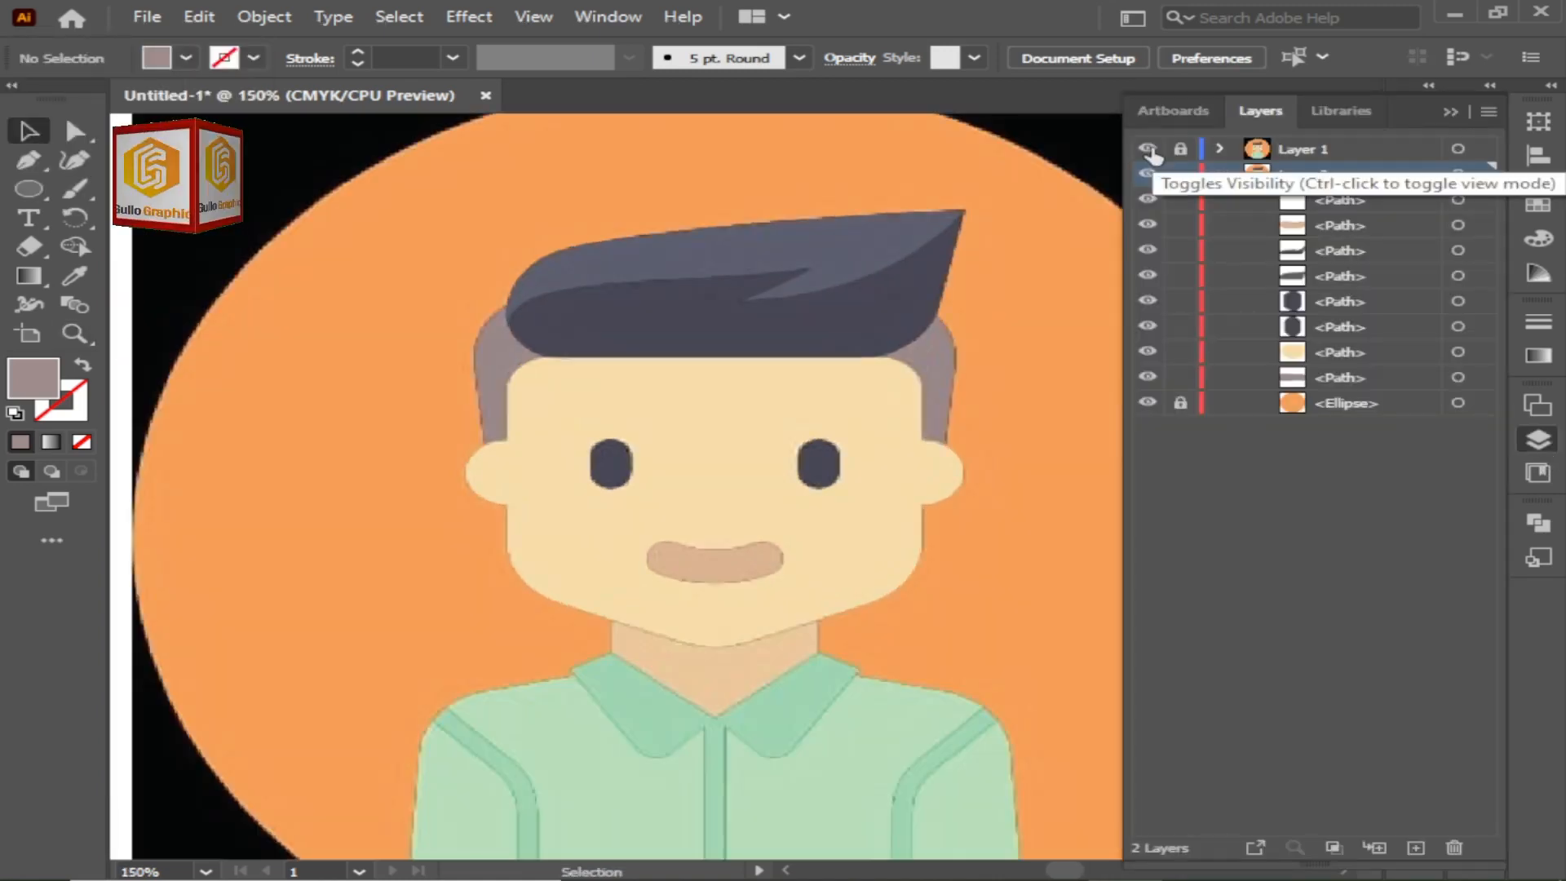
click(1147, 148)
click(1147, 148)
Try to stretch the side hair's left-hand edge outward to the reference outline at 400% zoom
key(z)
click(477, 338)
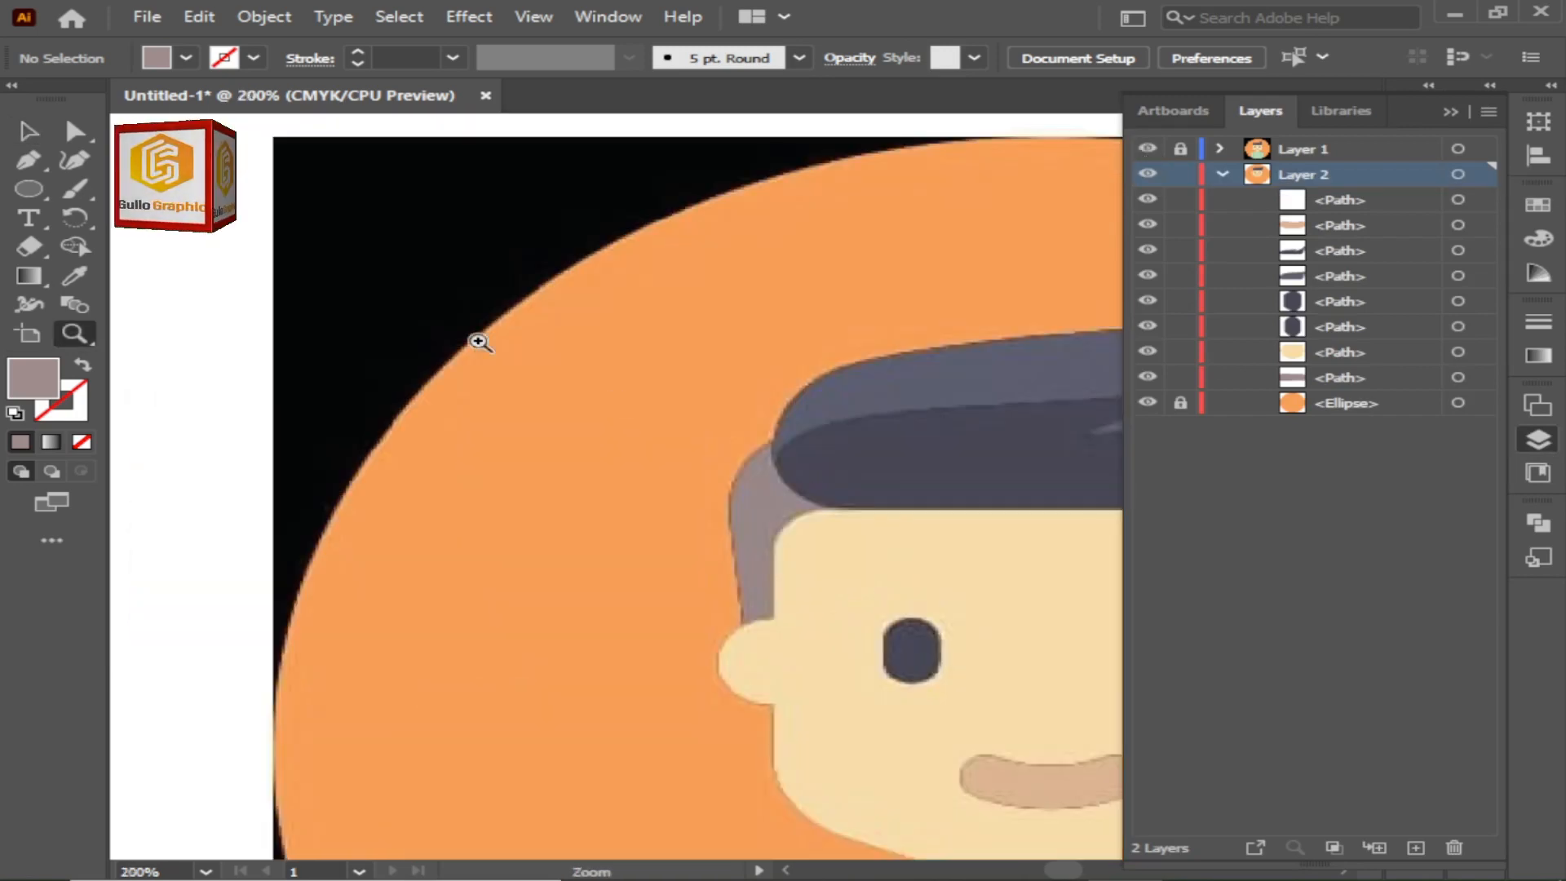
click(708, 492)
click(805, 522)
click(1450, 112)
key(v)
click(774, 481)
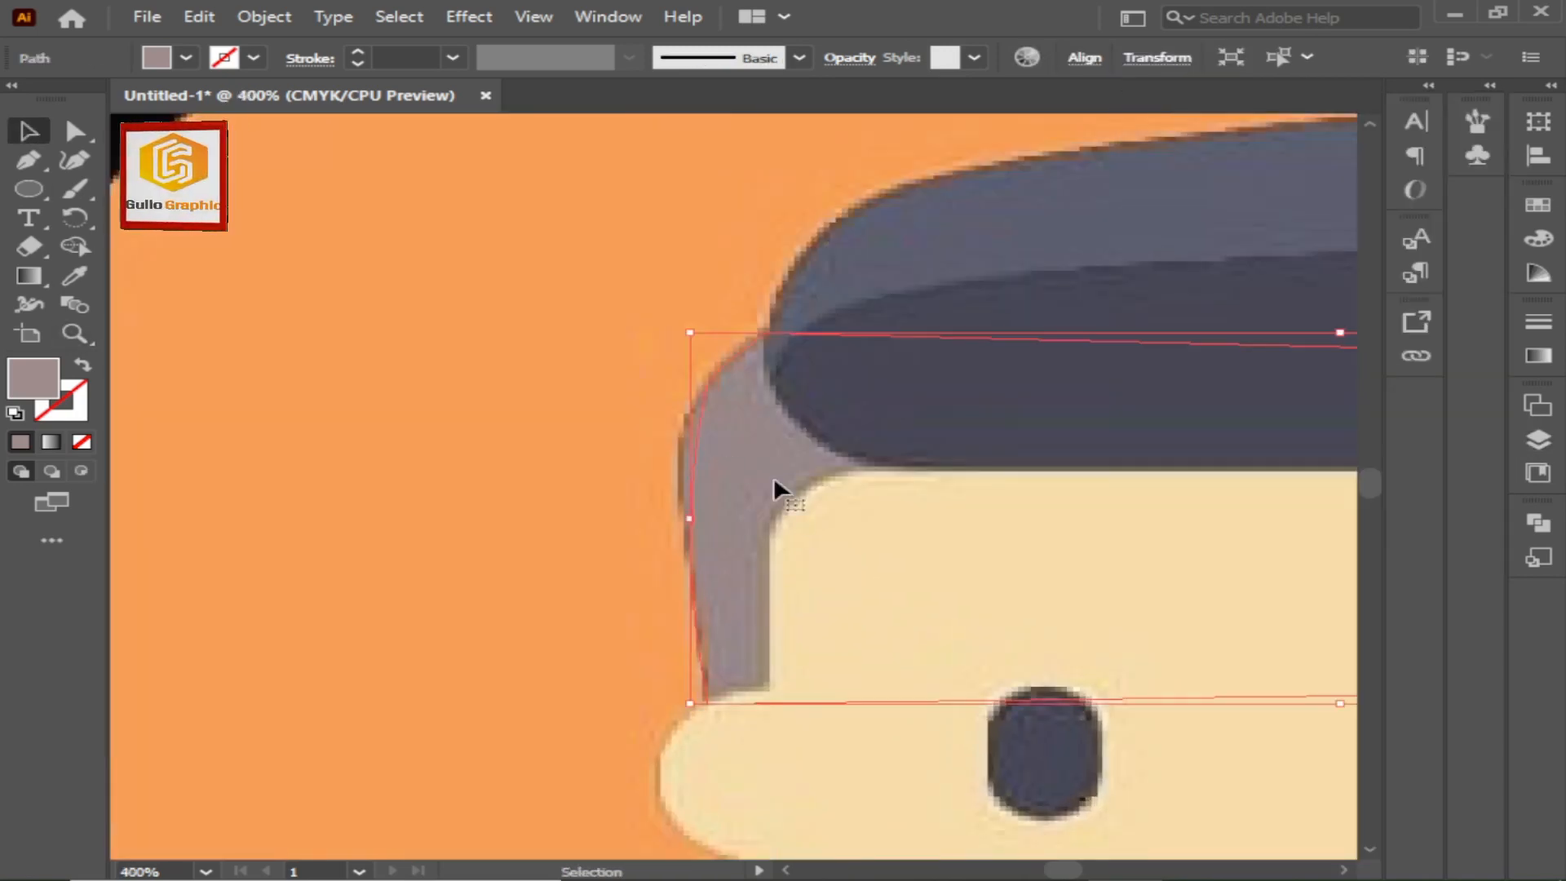
drag(691, 336, 672, 336)
click(657, 349)
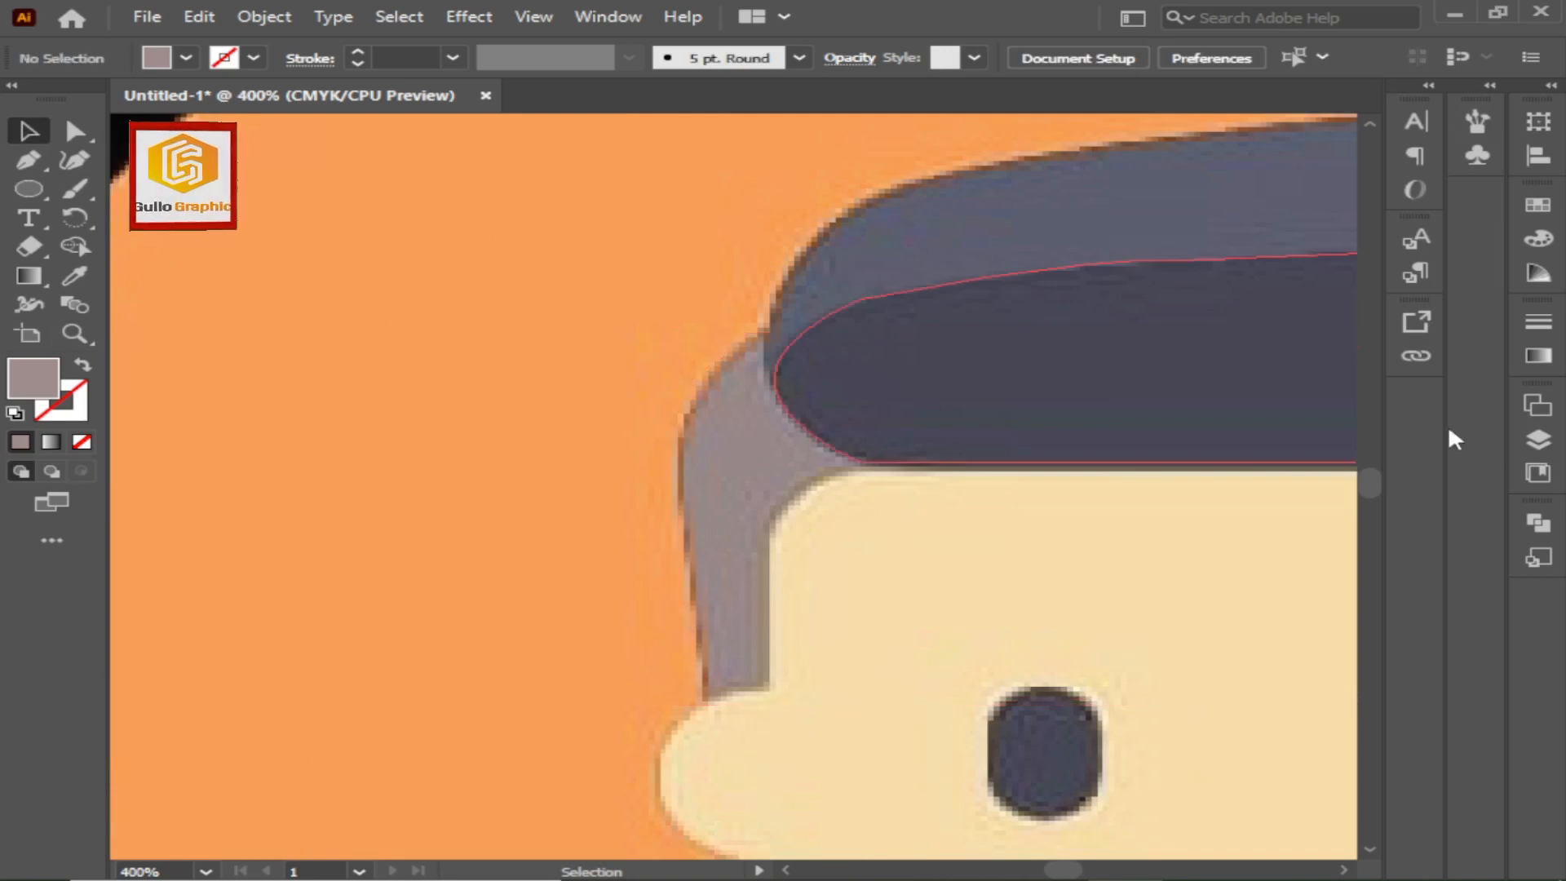
Toggle Layer 1 on and off to compare the side hair's left-hand edge with the reference, leaving the reference shown
click(1538, 440)
click(1147, 149)
click(1147, 149)
click(1147, 149)
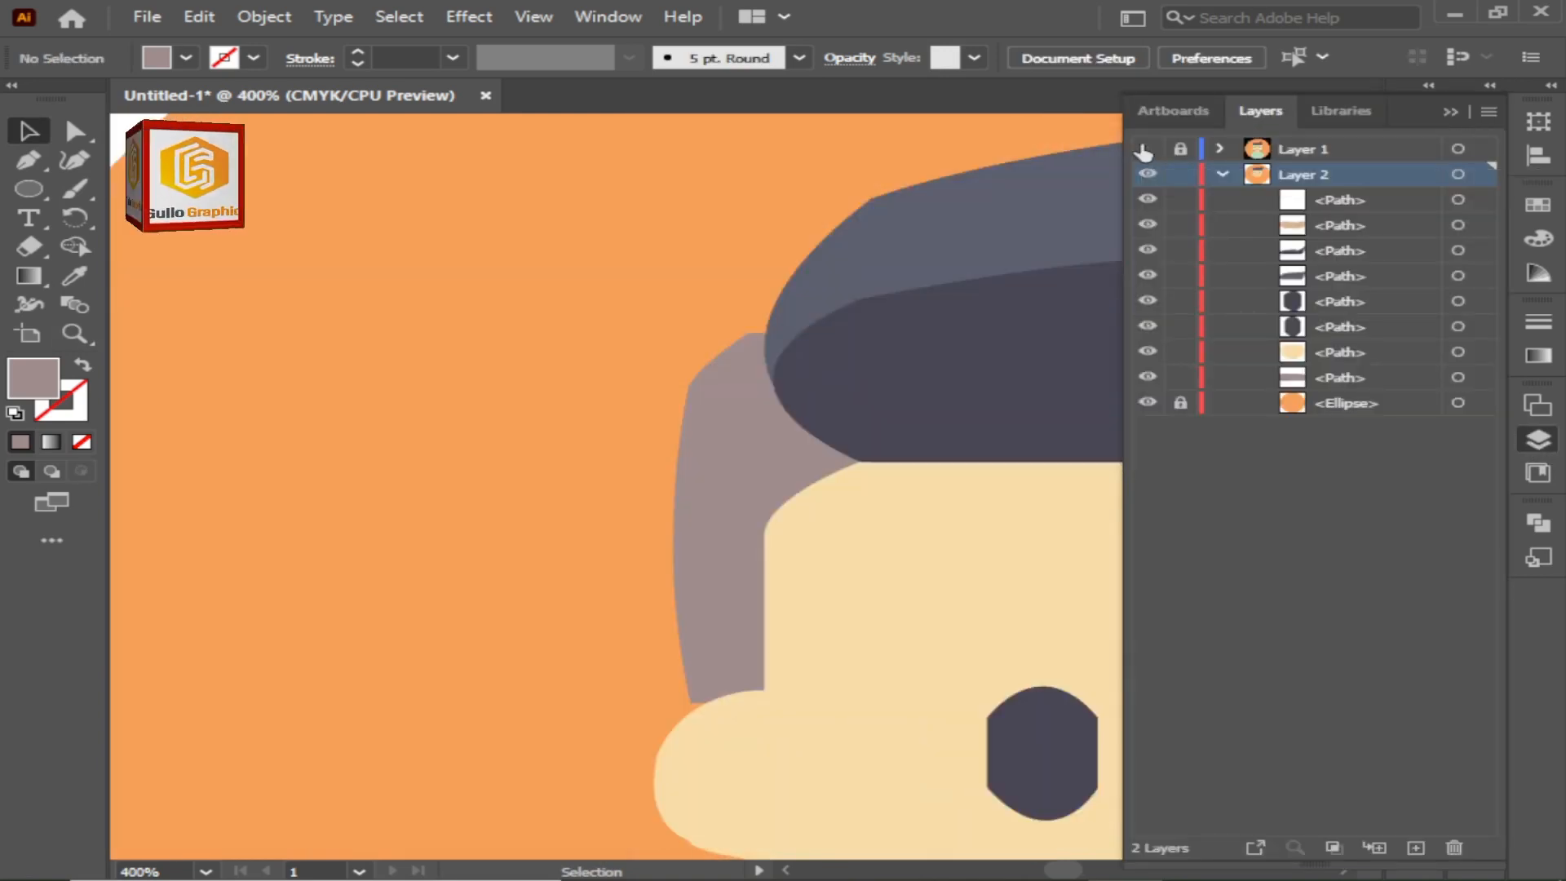
click(1147, 148)
click(1146, 148)
click(1147, 149)
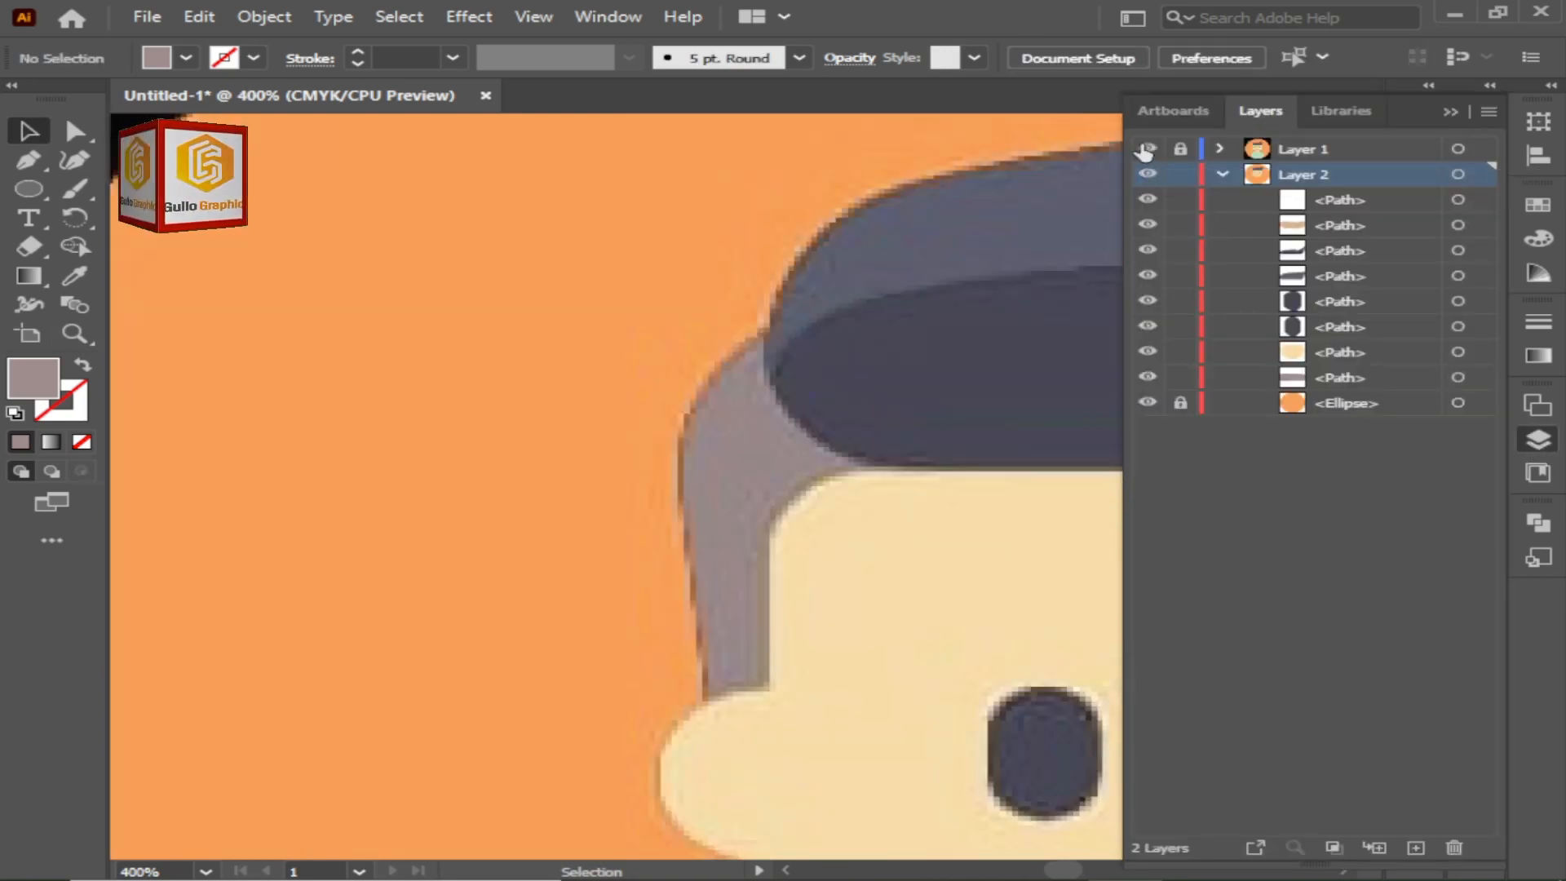
Curve the side hair's left-hand edge along the reference outline above the ear with the Curvature tool, and deselect it
click(1538, 440)
click(694, 493)
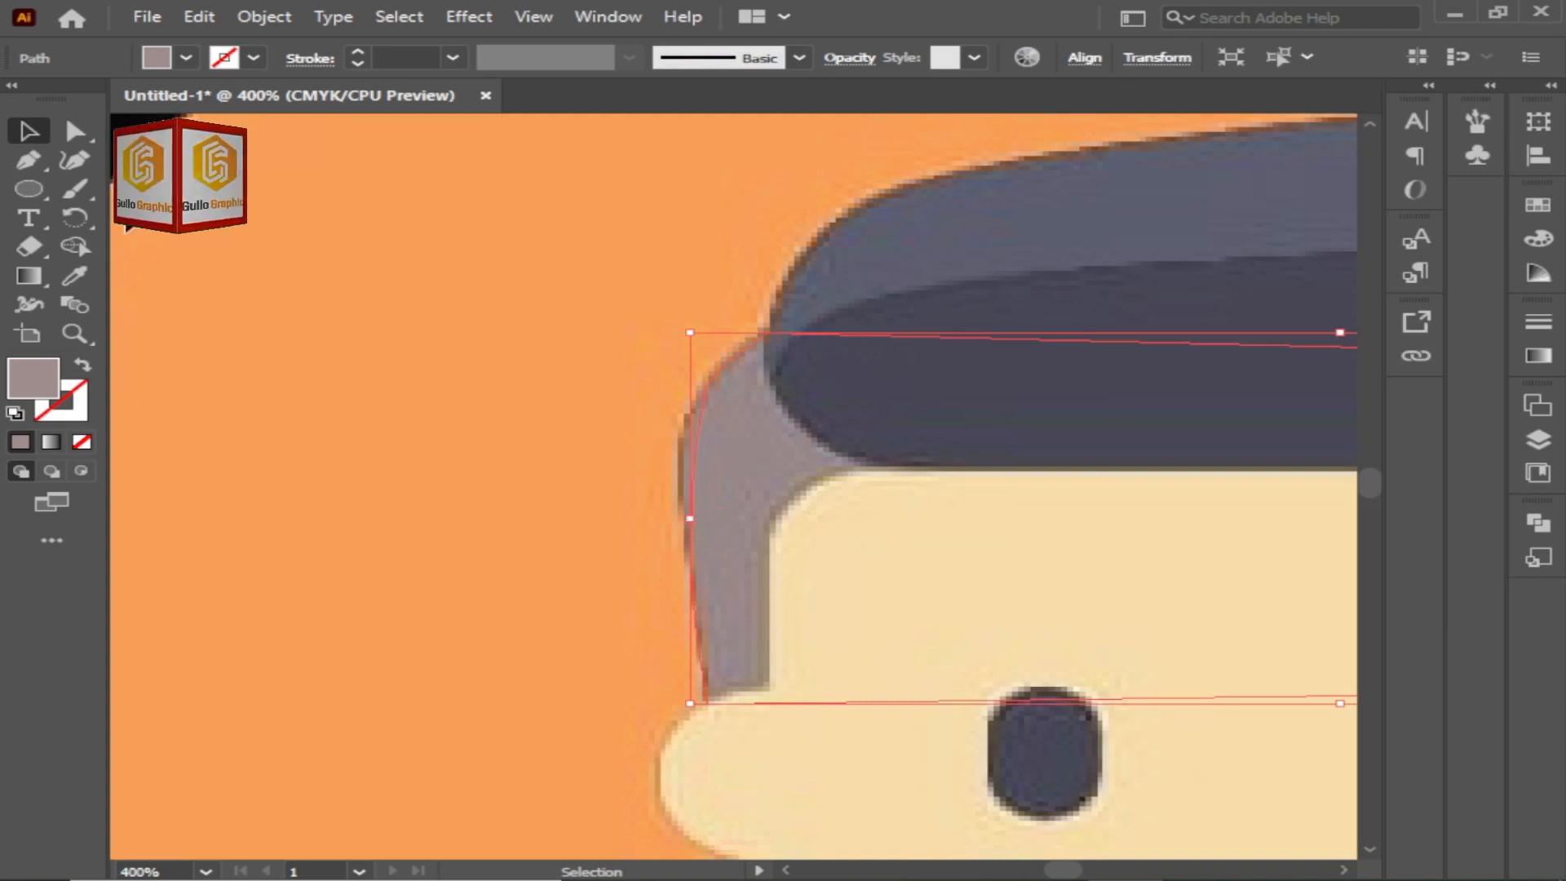
key(shift+grave)
drag(679, 458, 690, 406)
click(20, 132)
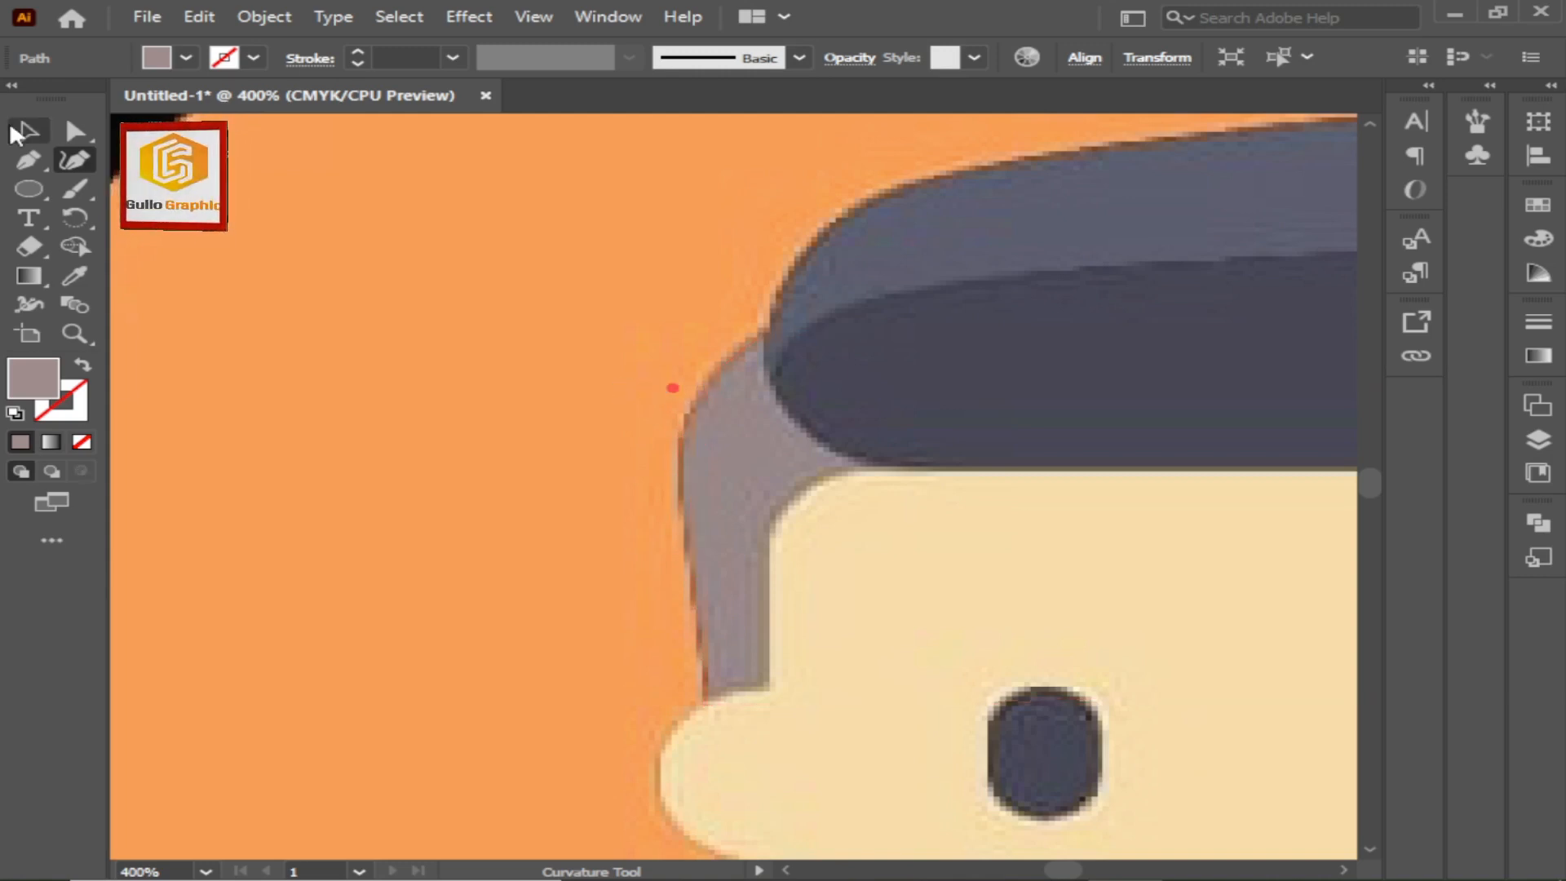
click(322, 277)
Hide reference Layer 1 and view the whole traced head at 200% zoom
click(1538, 444)
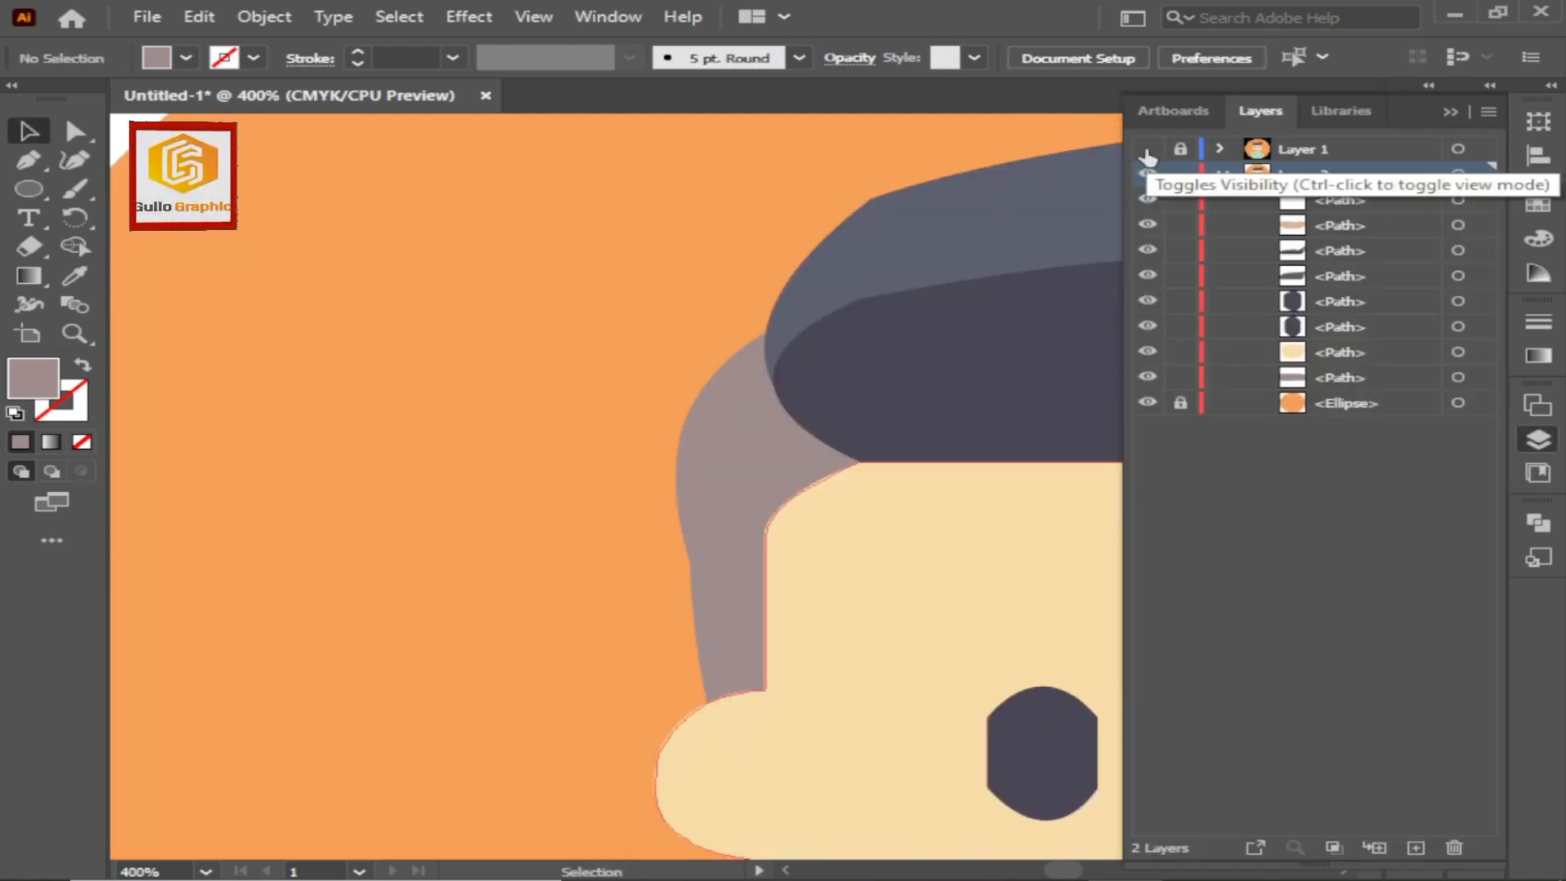
click(1538, 442)
drag(1129, 548, 842, 440)
key(z)
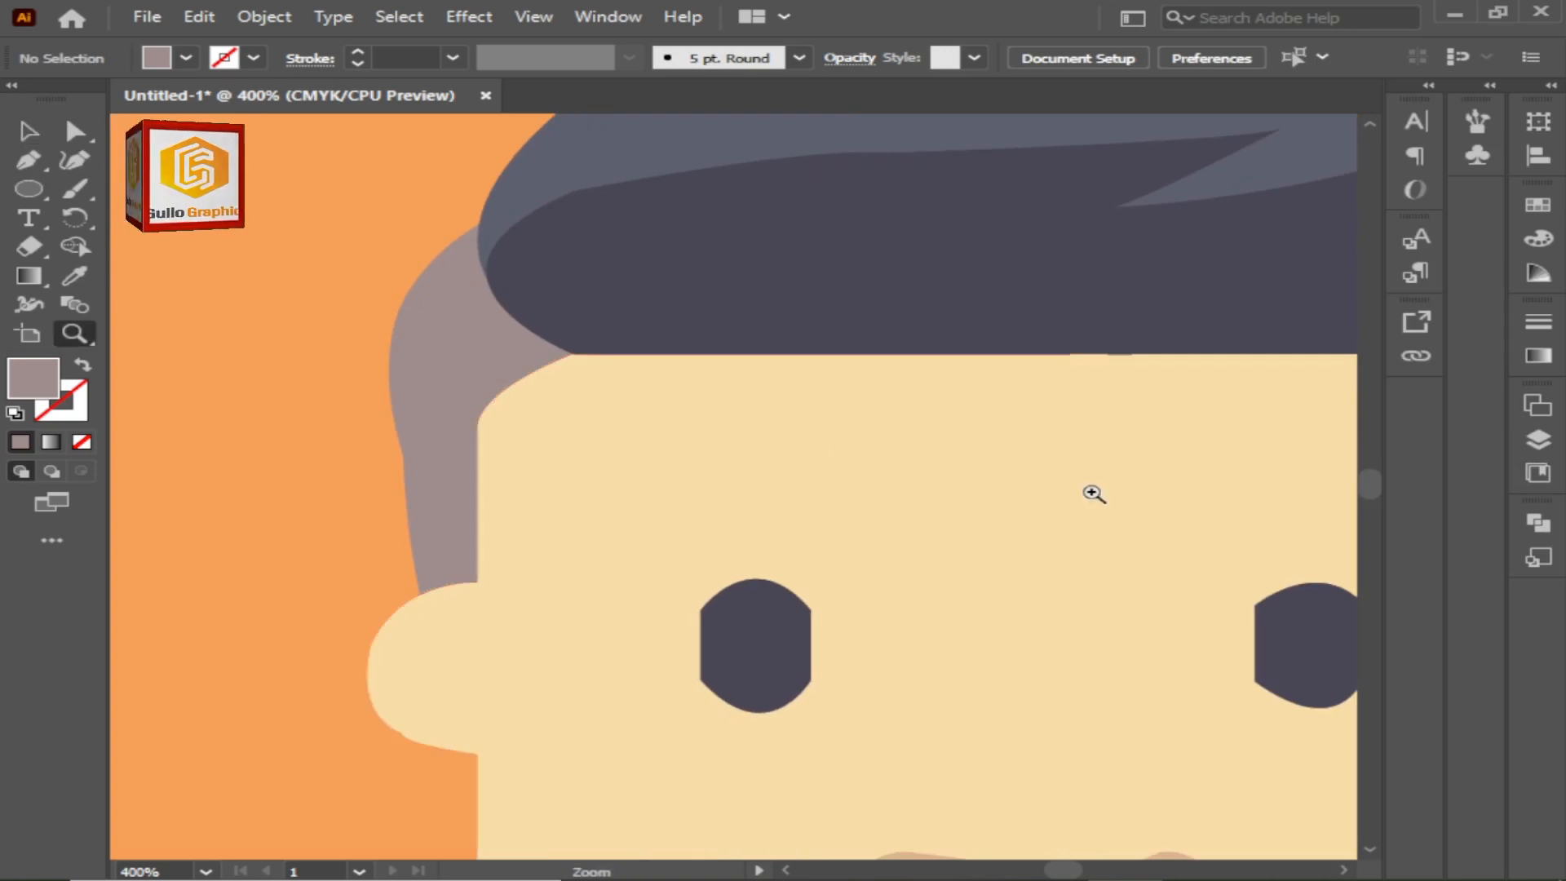
alt+click(1091, 493)
alt+click(1091, 492)
drag(795, 495, 1085, 507)
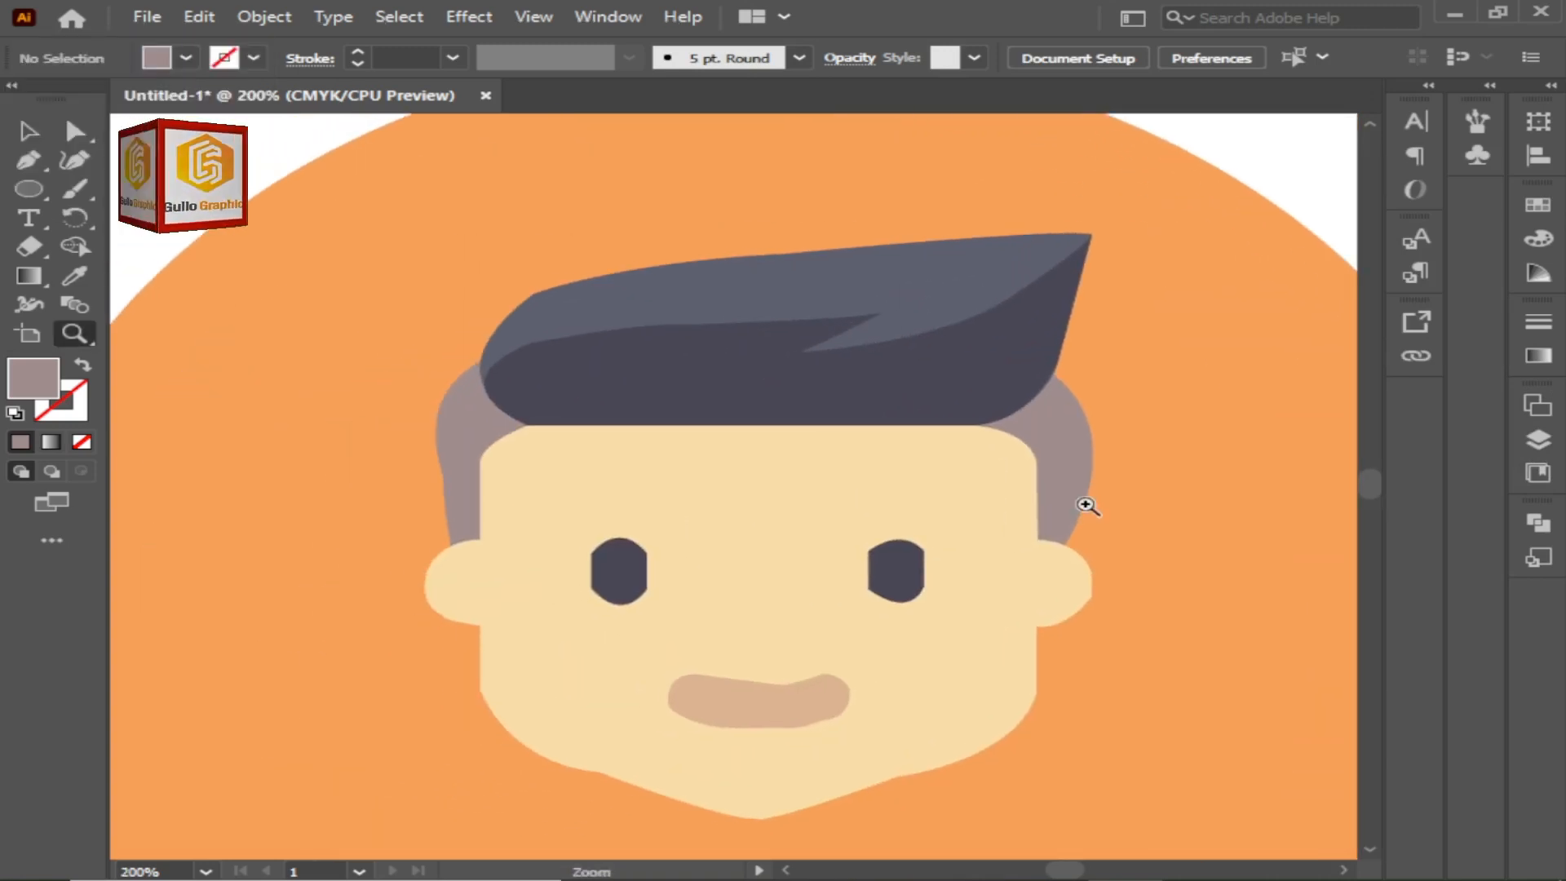
scroll(954, 636, down, 2)
Compare the full head, including both sides of the hair, with reference Layer 1 by toggling its visibility, leaving it shown
click(1538, 442)
click(1147, 150)
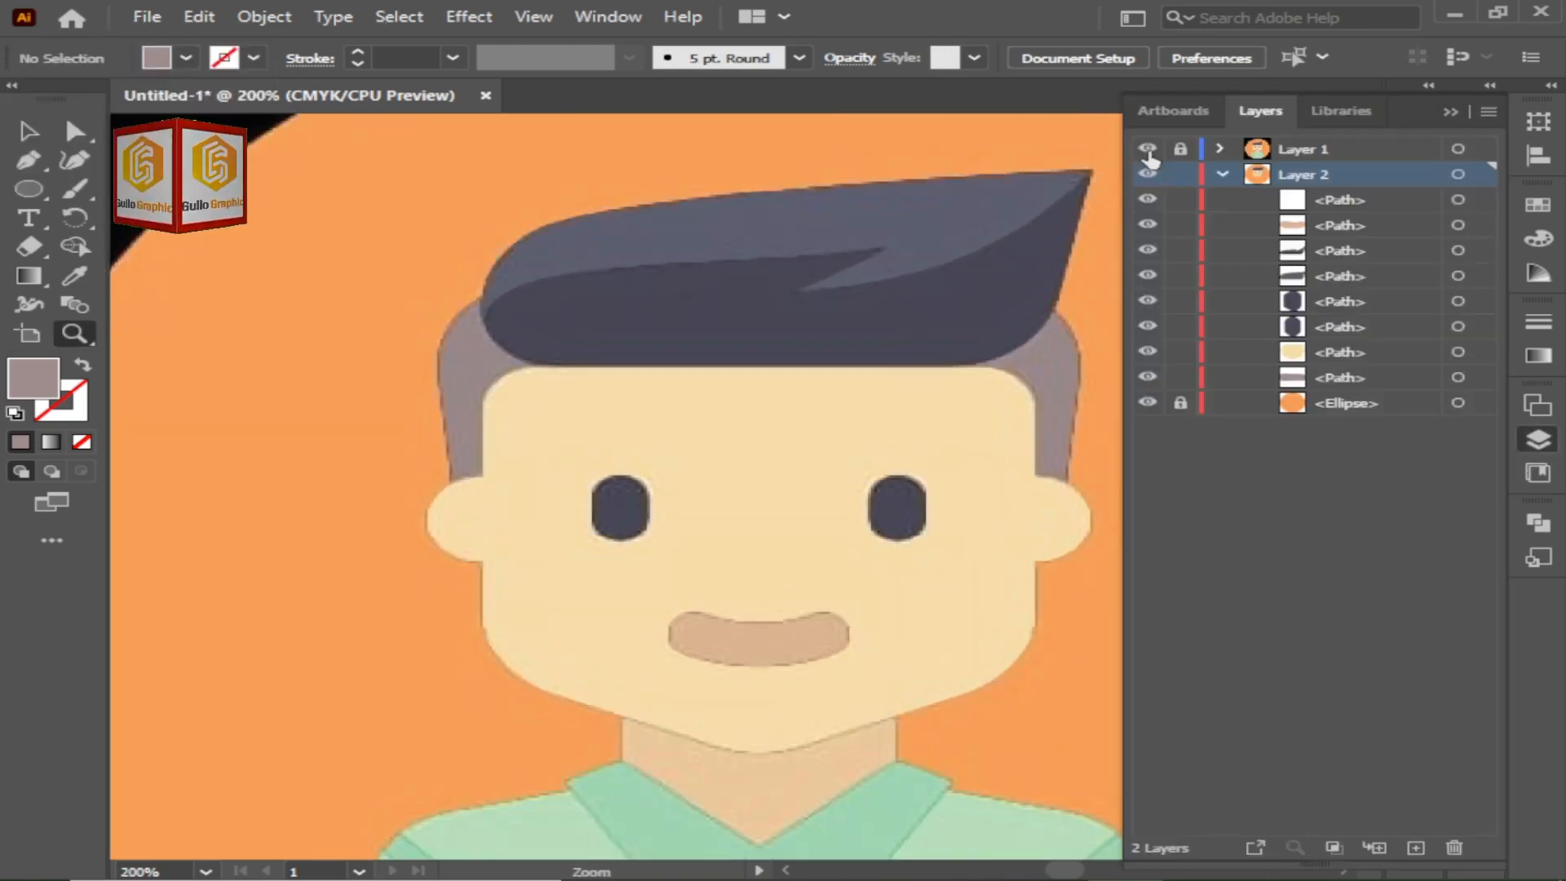
click(1148, 149)
click(1148, 152)
click(1148, 152)
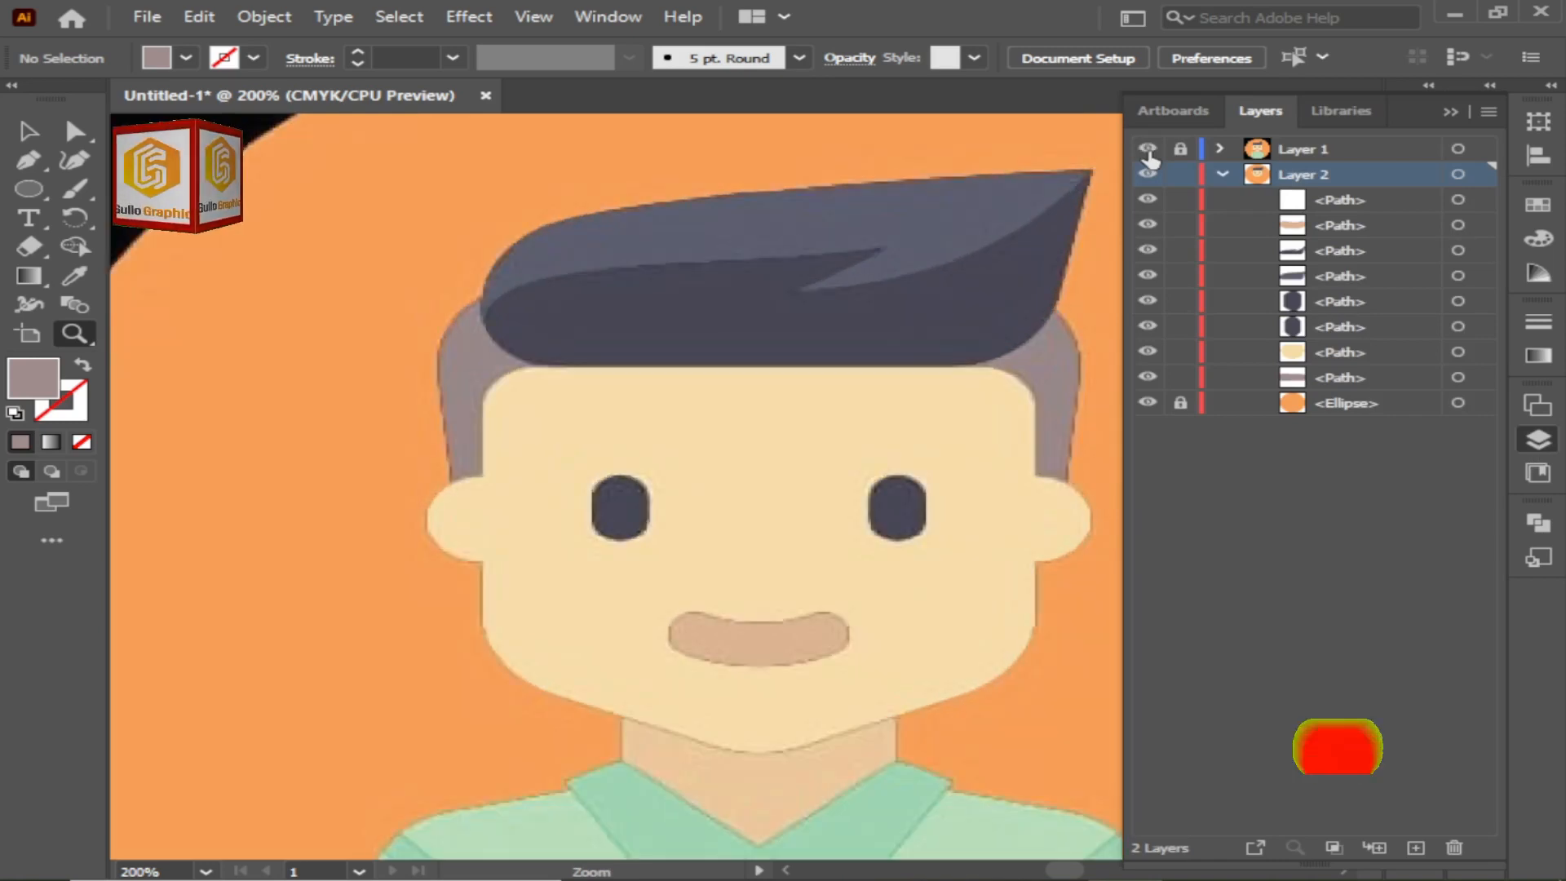
click(1148, 152)
click(1148, 151)
click(1148, 152)
click(1148, 151)
Lock Layer 2 and create a new layer, Layer 3, above it for the neck
drag(906, 646, 894, 329)
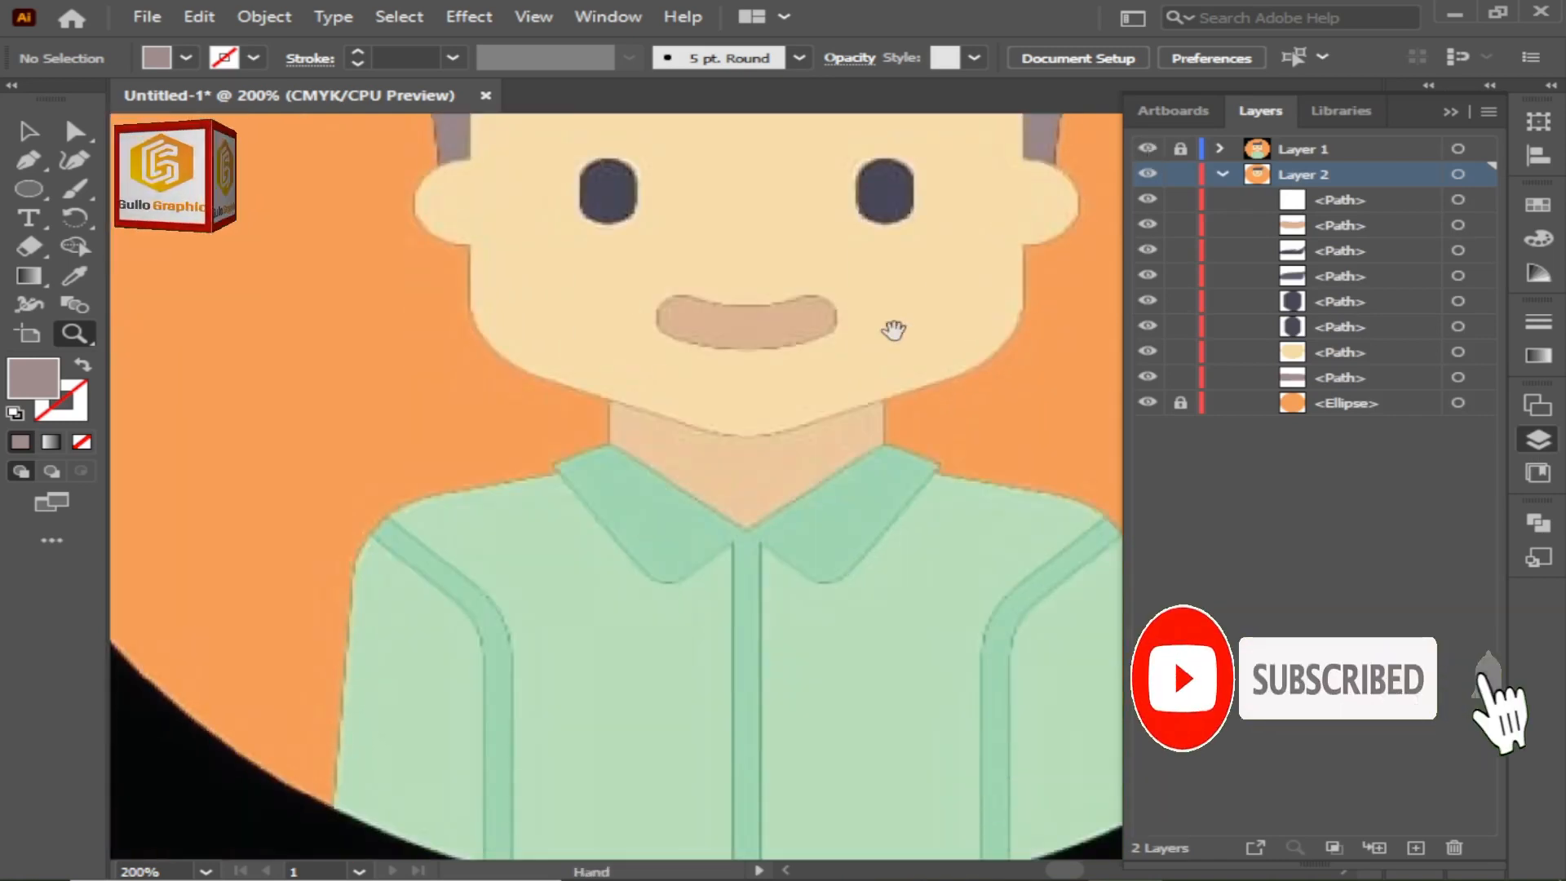
click(1180, 174)
click(1414, 847)
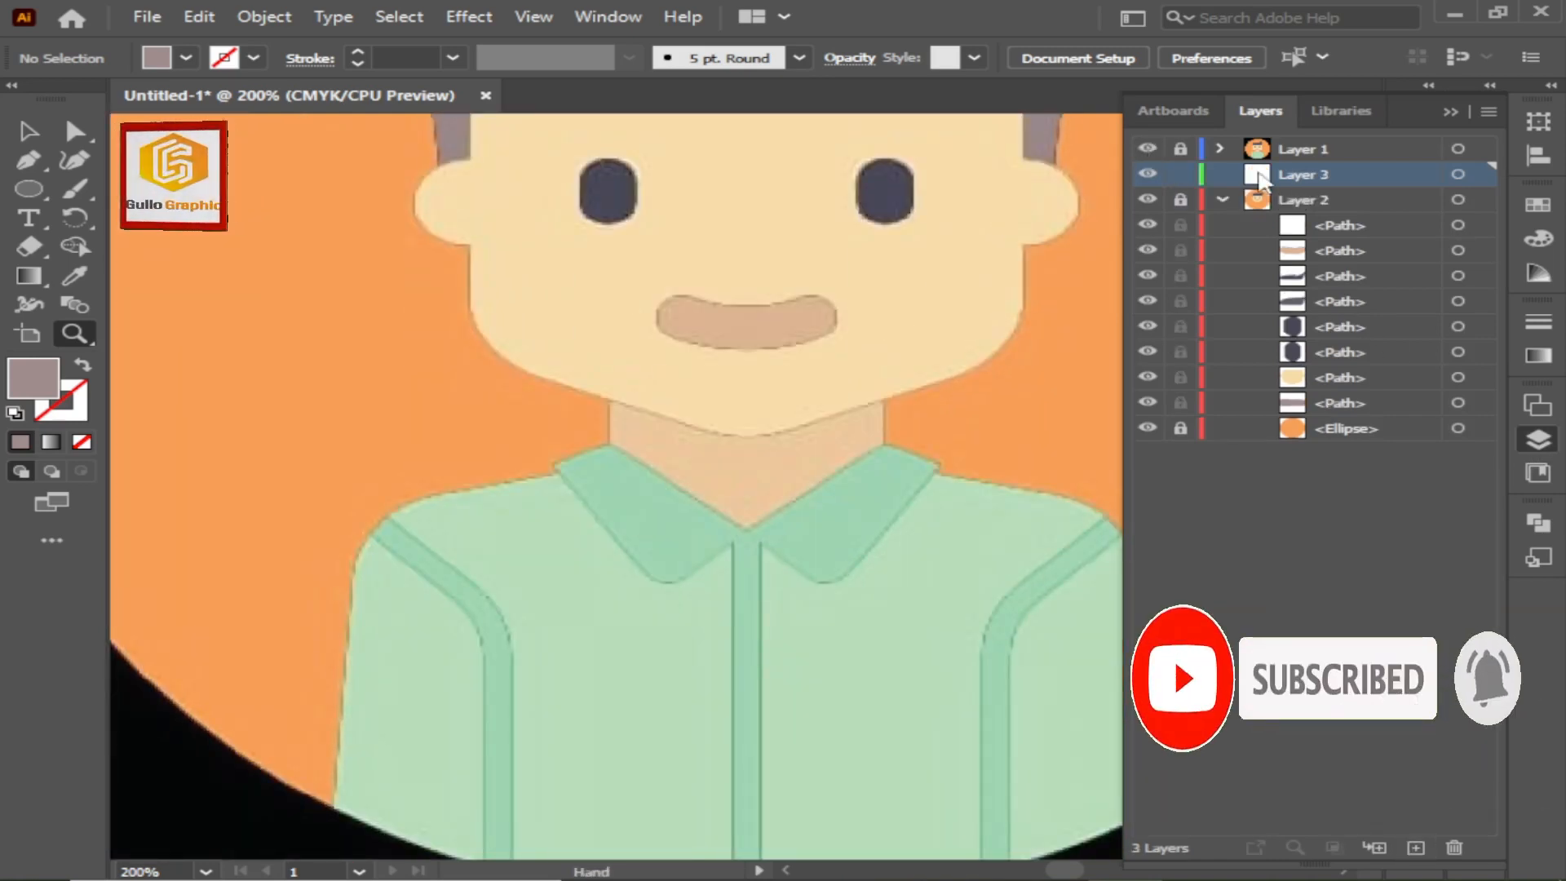
click(1533, 446)
Trace the neck as a closed five-point shape down to the collar's V with the Pen tool, filled with its sampled skin colour
drag(724, 515, 723, 496)
click(723, 496)
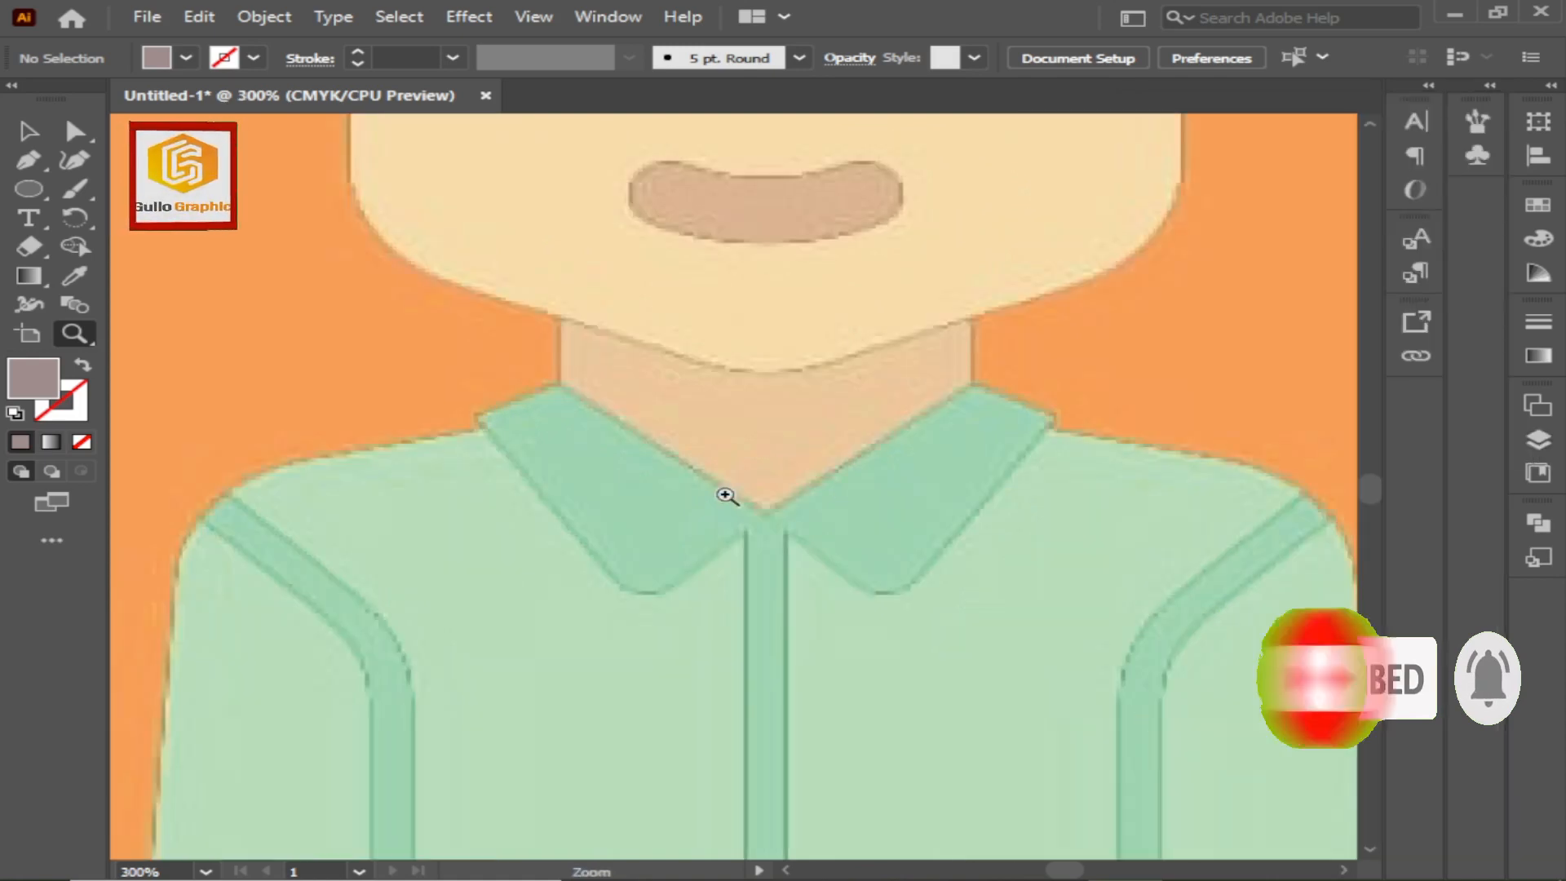
click(793, 426)
key(p)
drag(421, 347, 423, 365)
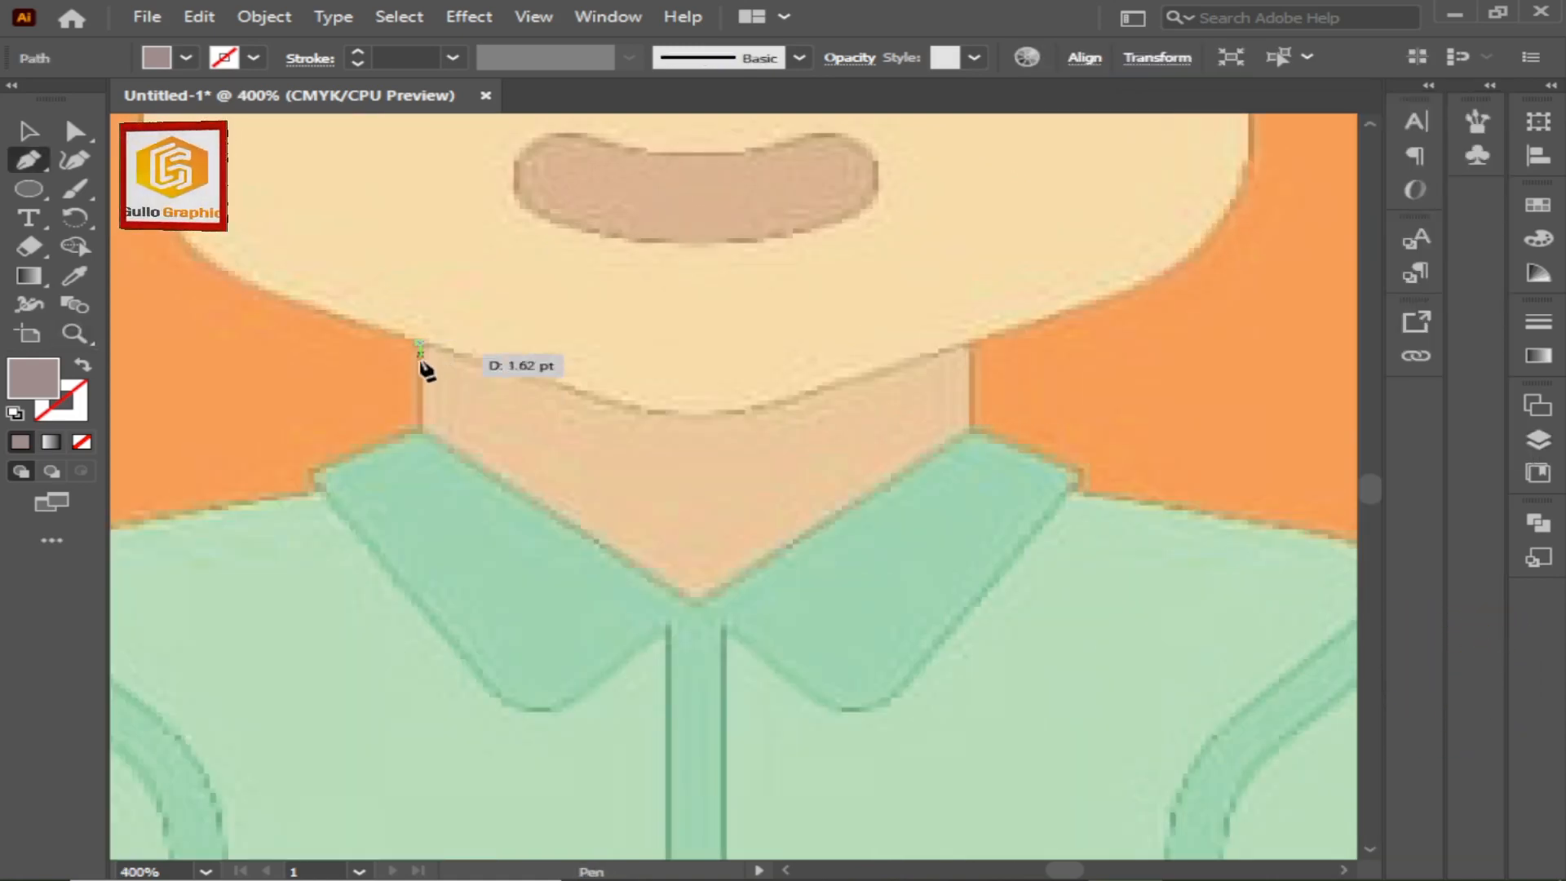
click(420, 422)
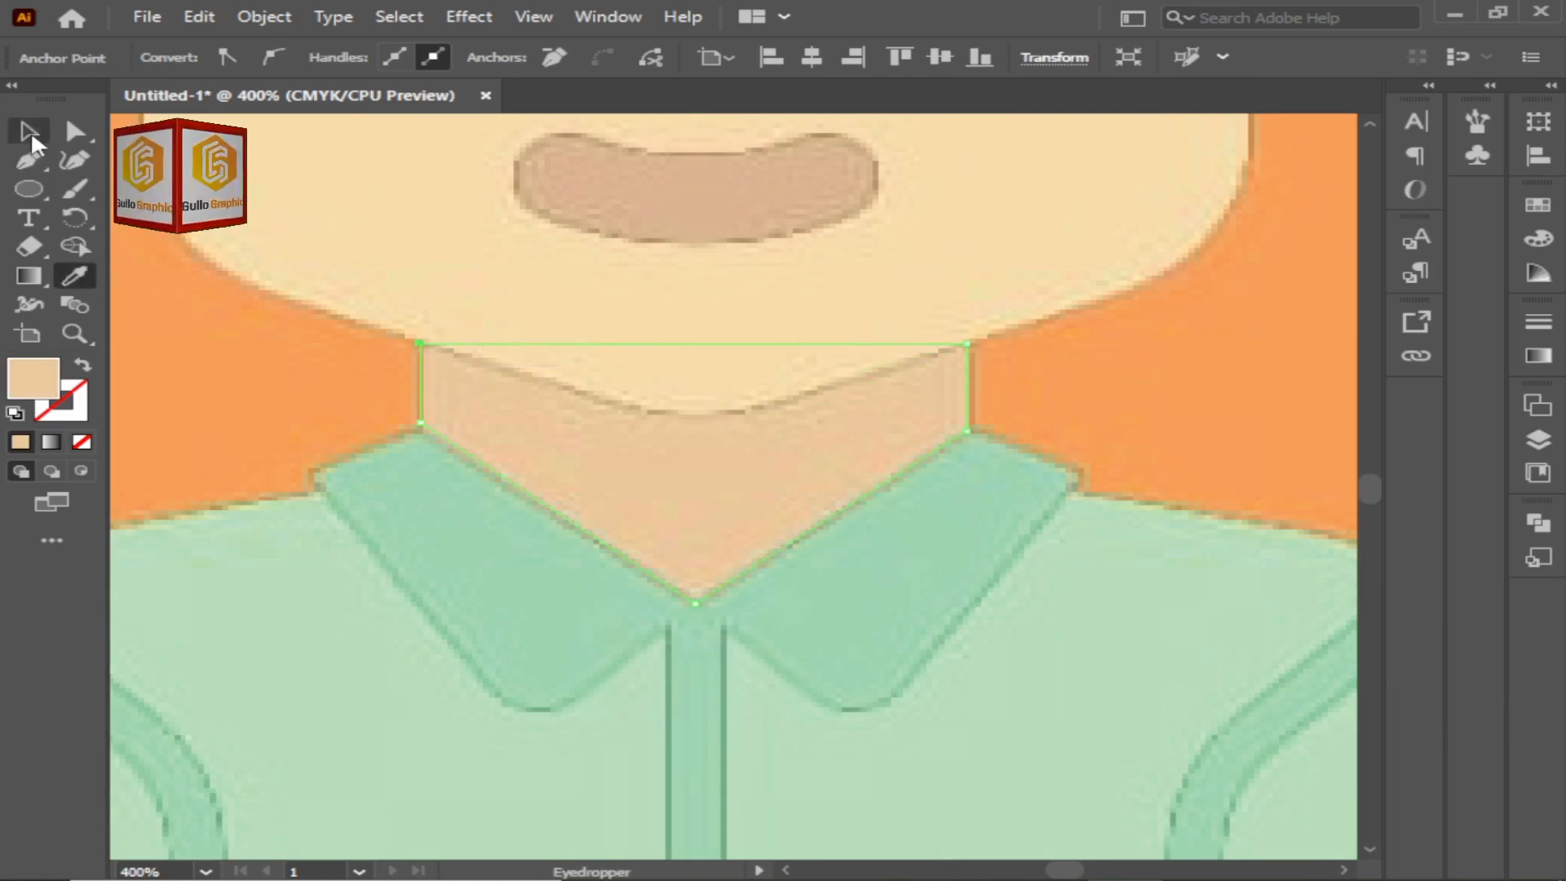
Hide Layer 1, unlock Layer 2, and move Layer 3 into it directly beneath the face path so the neck sits behind the chin
click(1539, 443)
click(1147, 149)
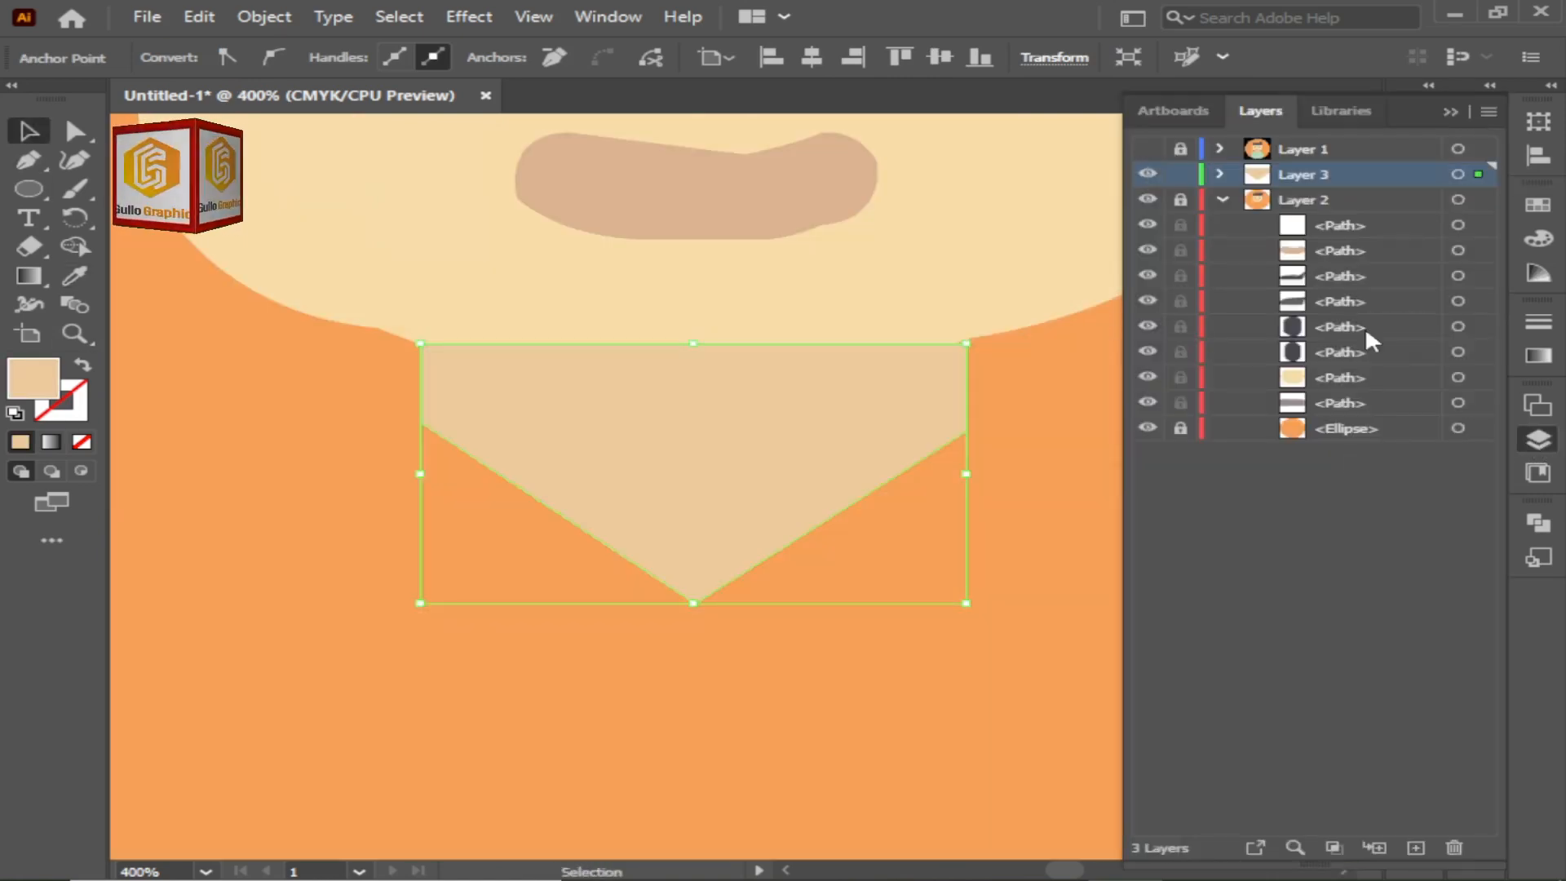
click(1180, 199)
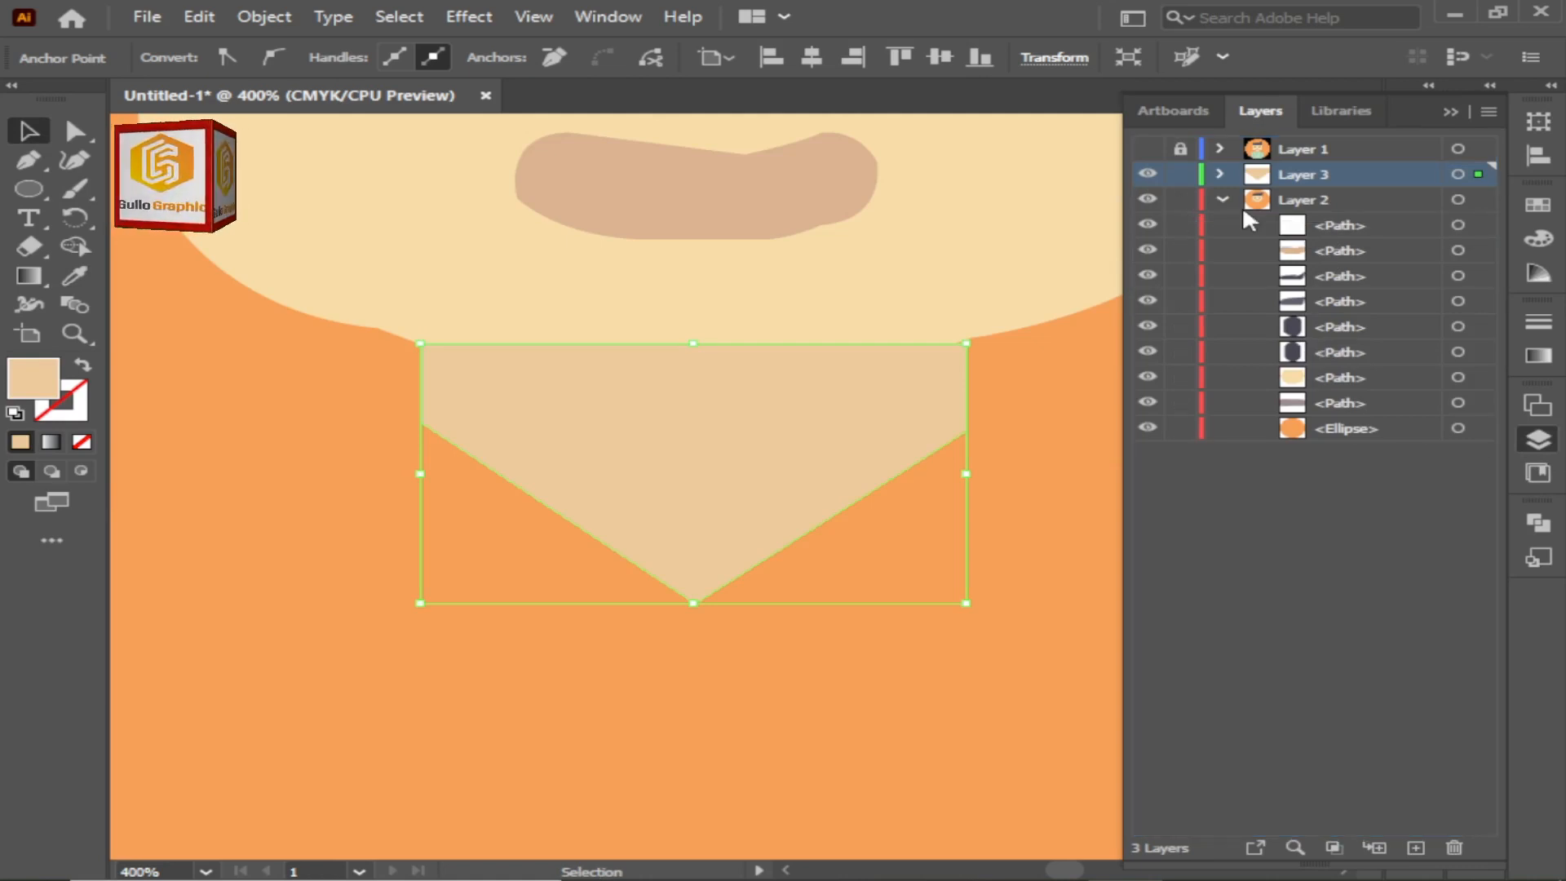
drag(1256, 175, 1260, 390)
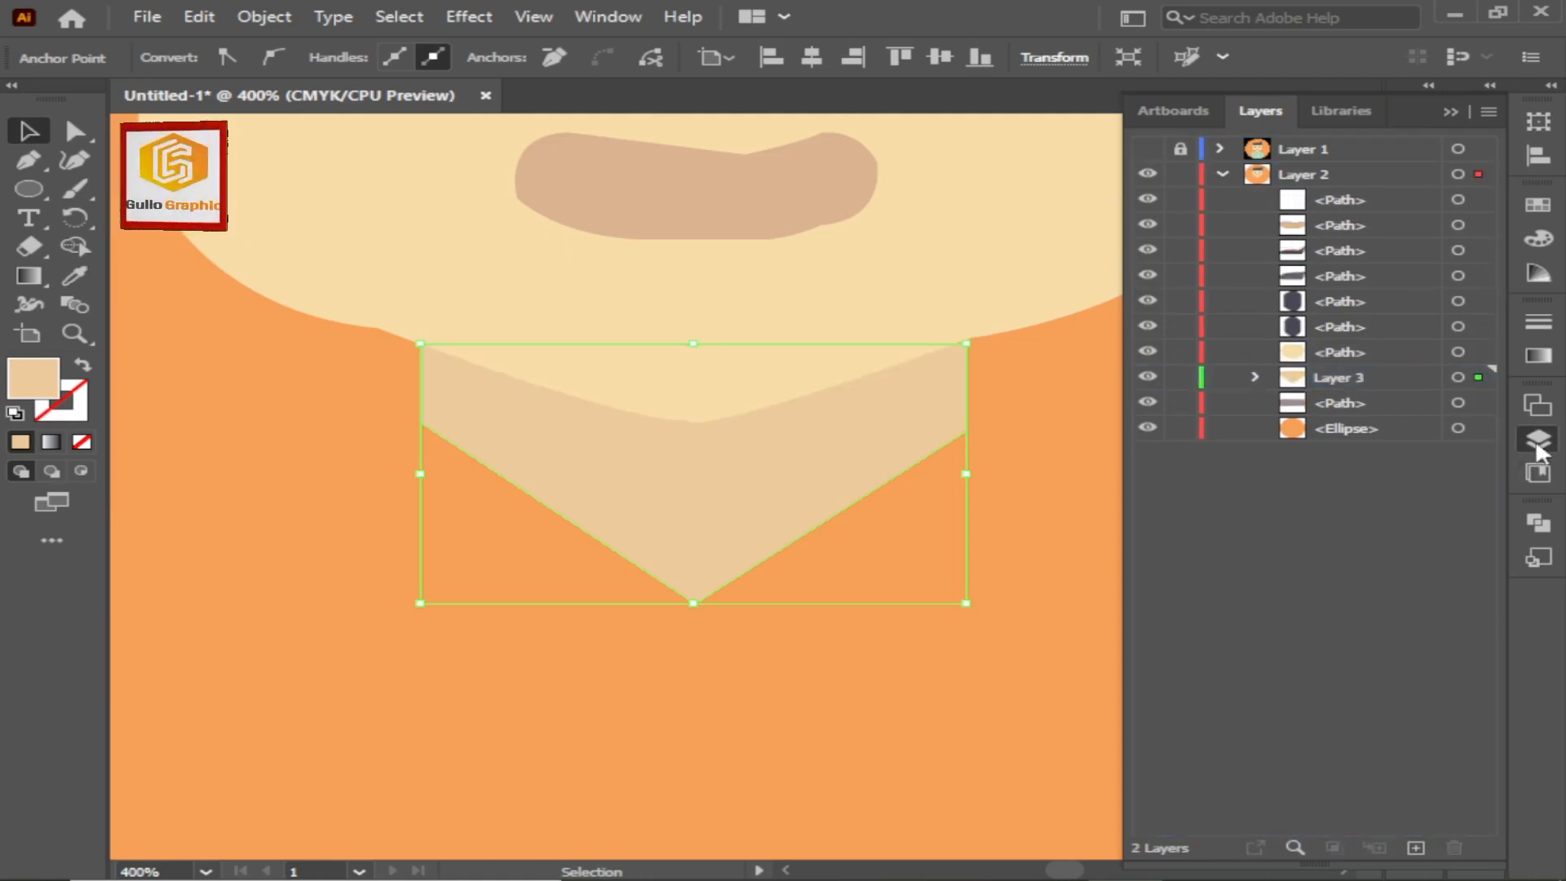
click(1537, 445)
Show reference Layer 1 again and trace the right-hand collar flap with its rounded tip as a closed Pen tool path
click(1537, 445)
click(1148, 149)
click(1537, 443)
click(1105, 442)
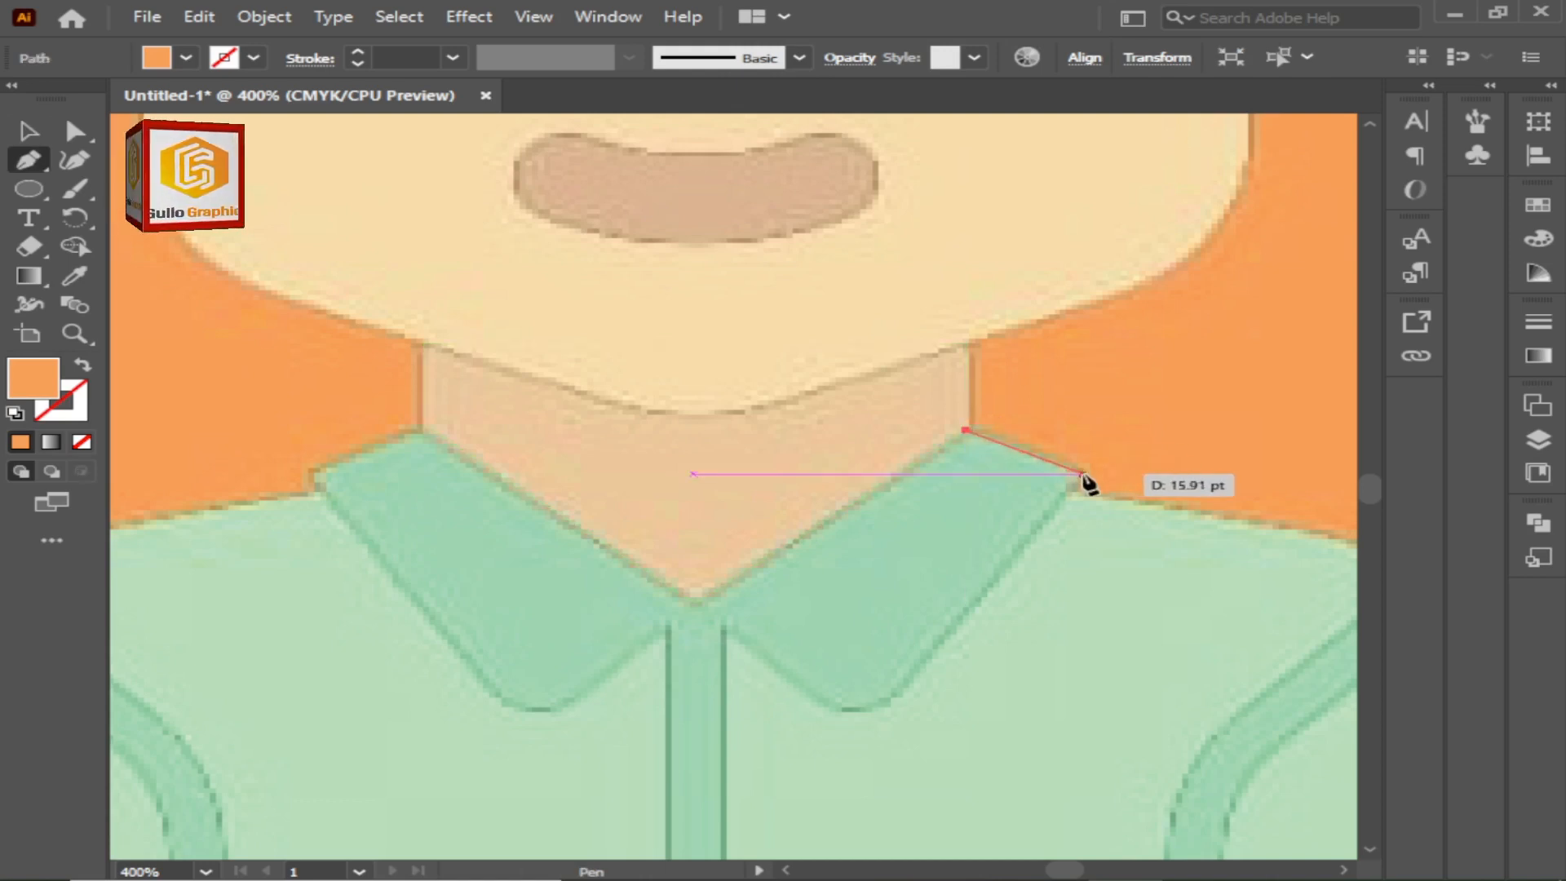
click(1081, 473)
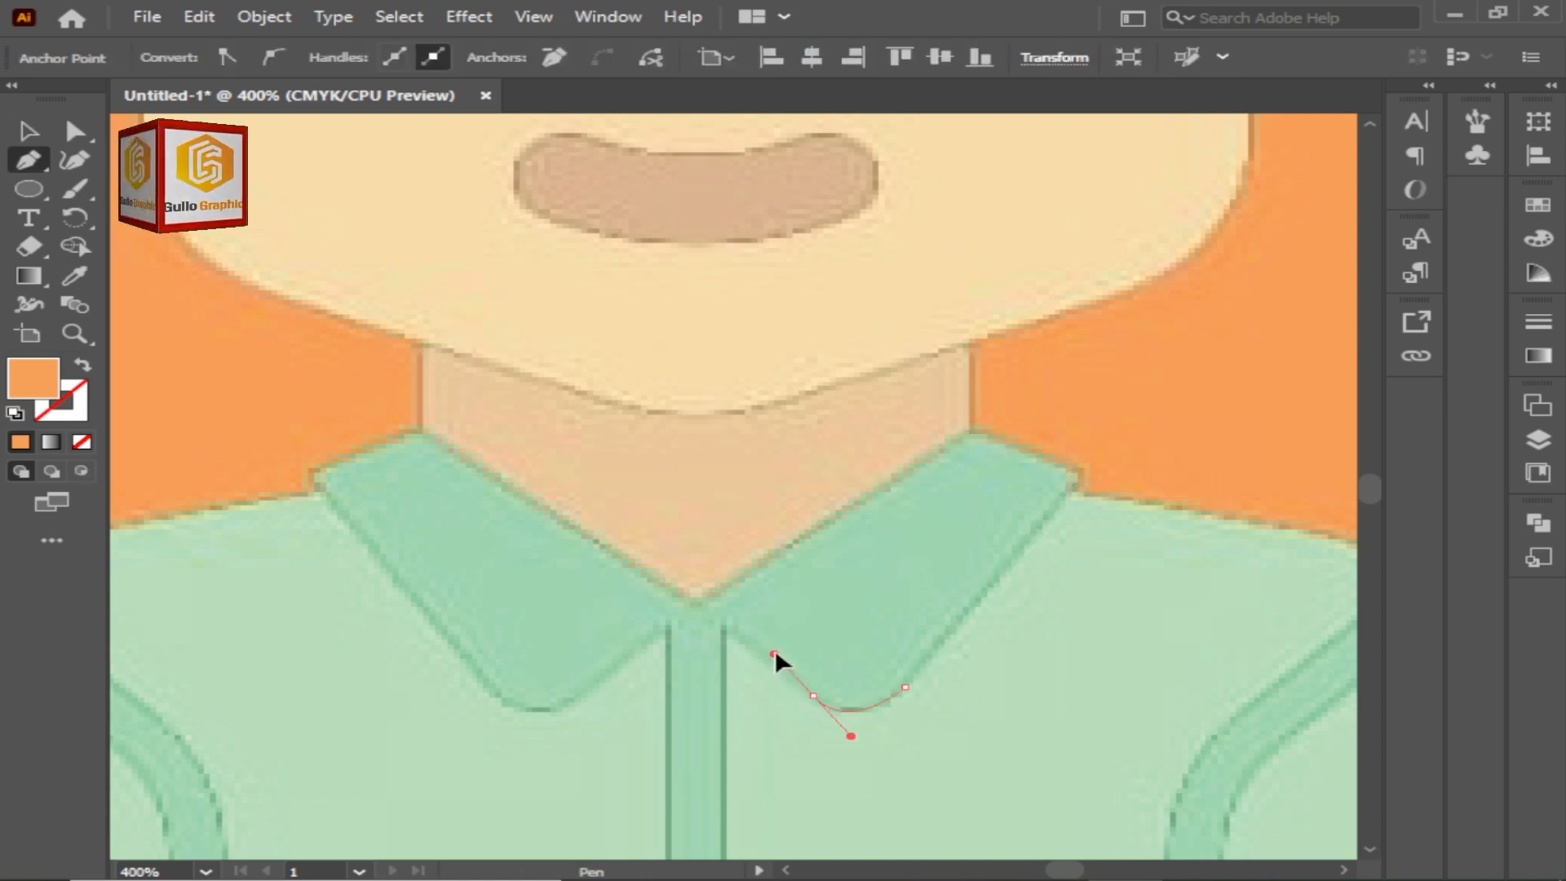
drag(775, 652, 770, 650)
click(812, 695)
click(696, 603)
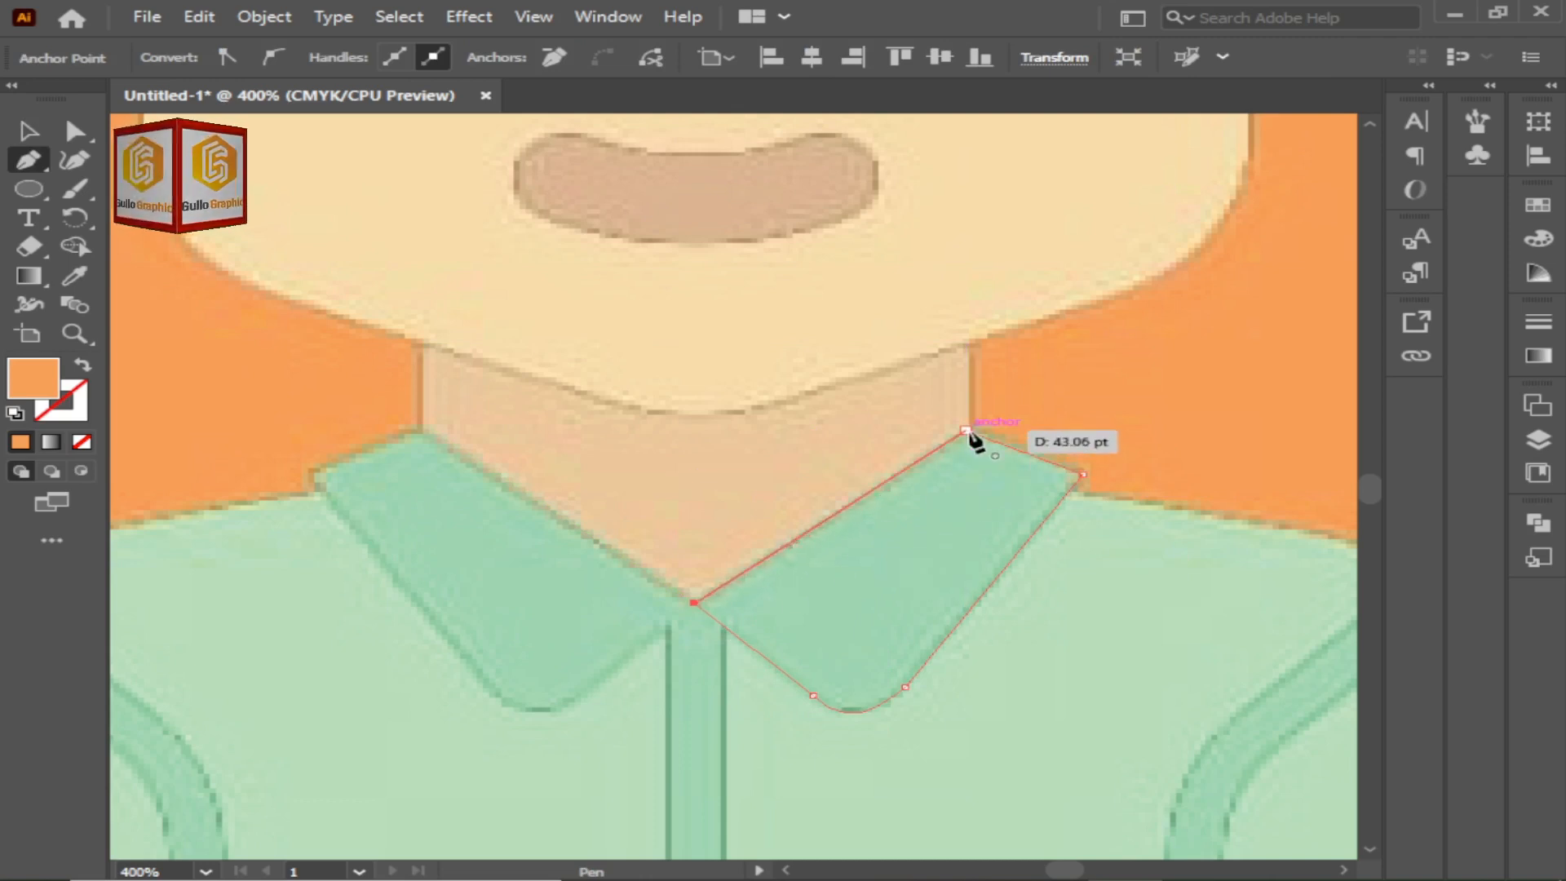
Trace the left-hand collar flap with its rounded tip as a closed Pen tool path and fill it with the sampled collar green
click(308, 473)
click(412, 430)
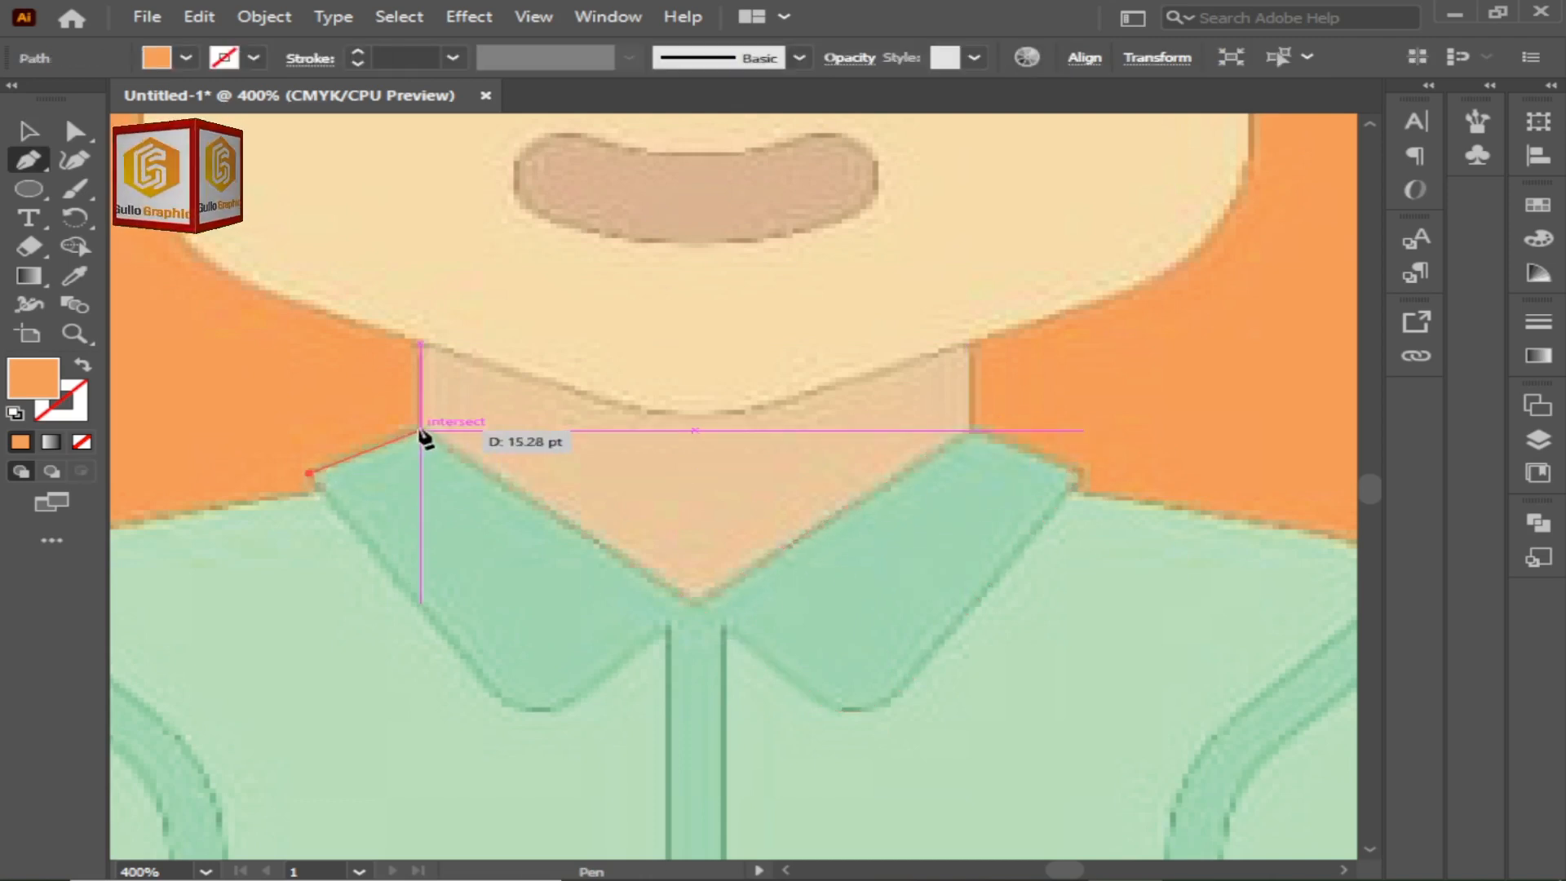
click(420, 429)
click(693, 603)
click(579, 700)
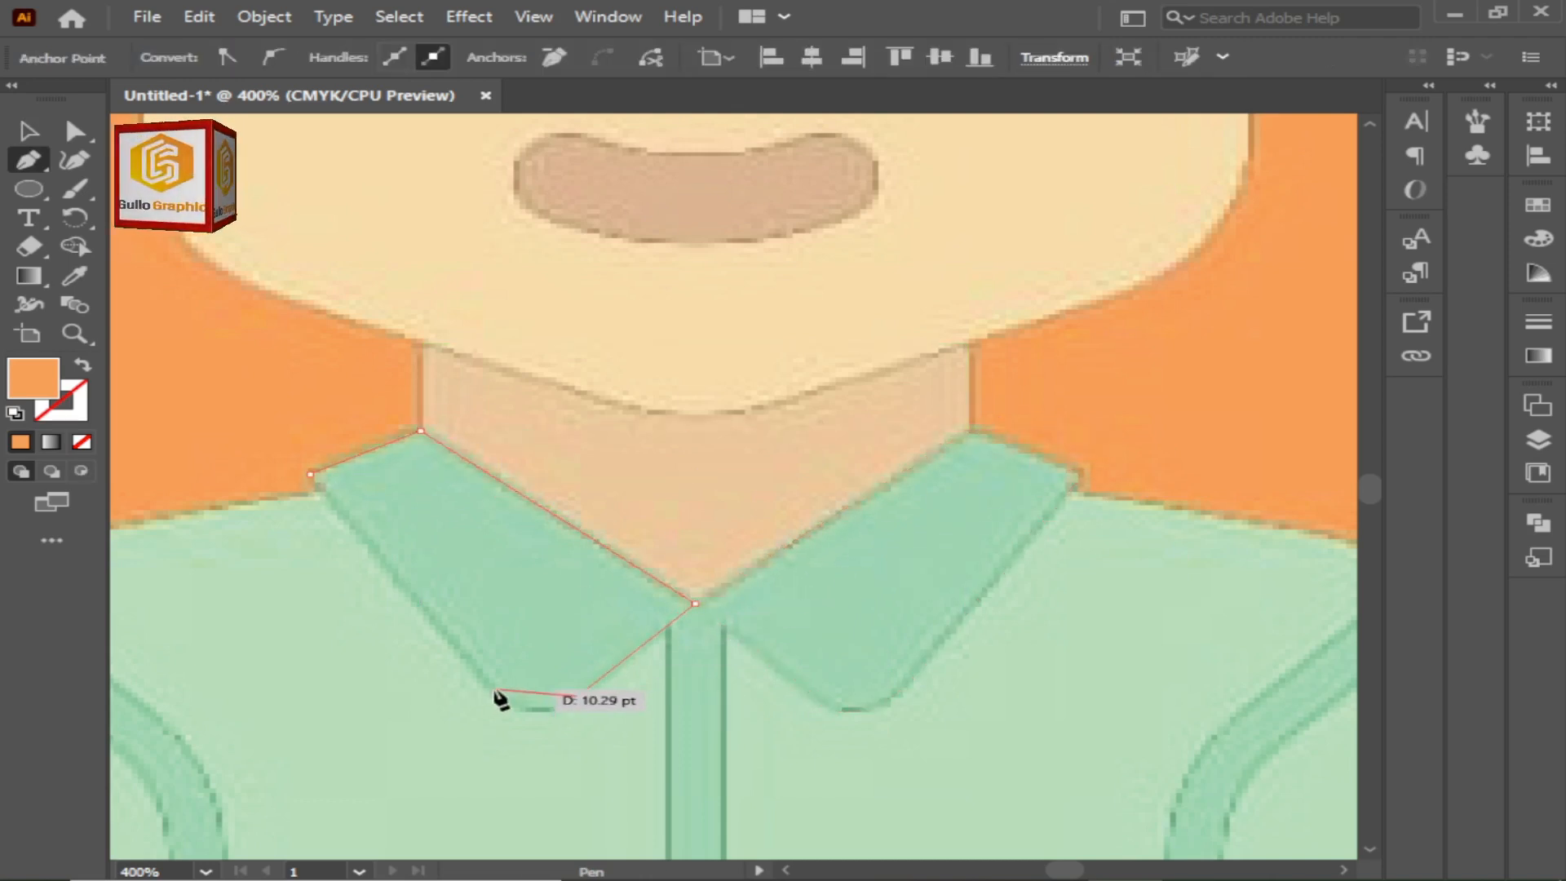
drag(464, 651, 453, 653)
click(497, 698)
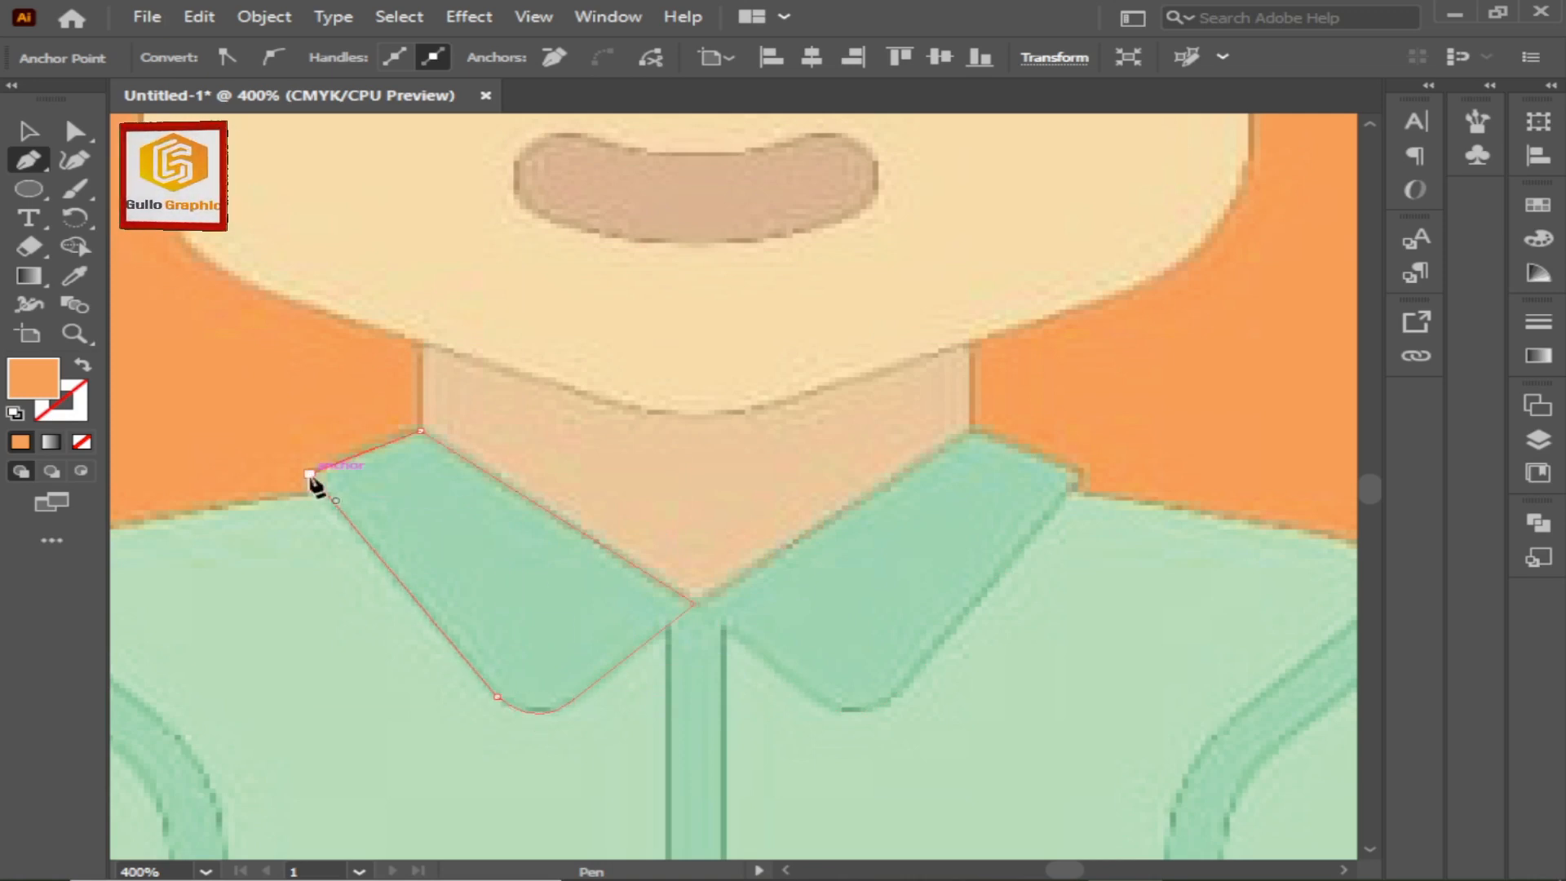
key(i)
click(887, 583)
key(v)
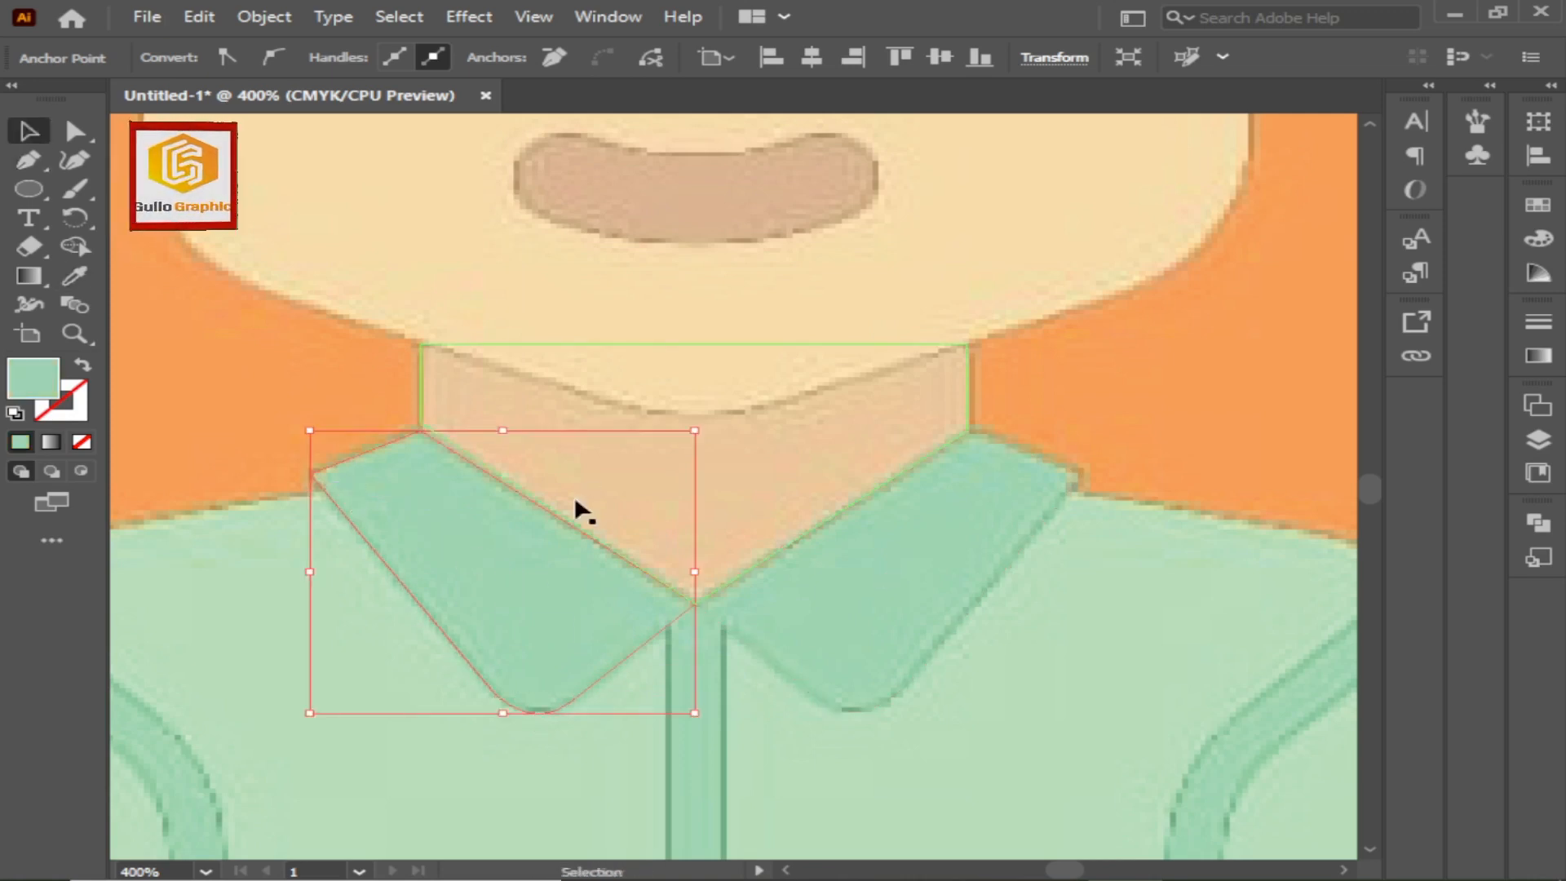
Fill the right-hand collar flap with the green sampled from the reference collar
click(1536, 444)
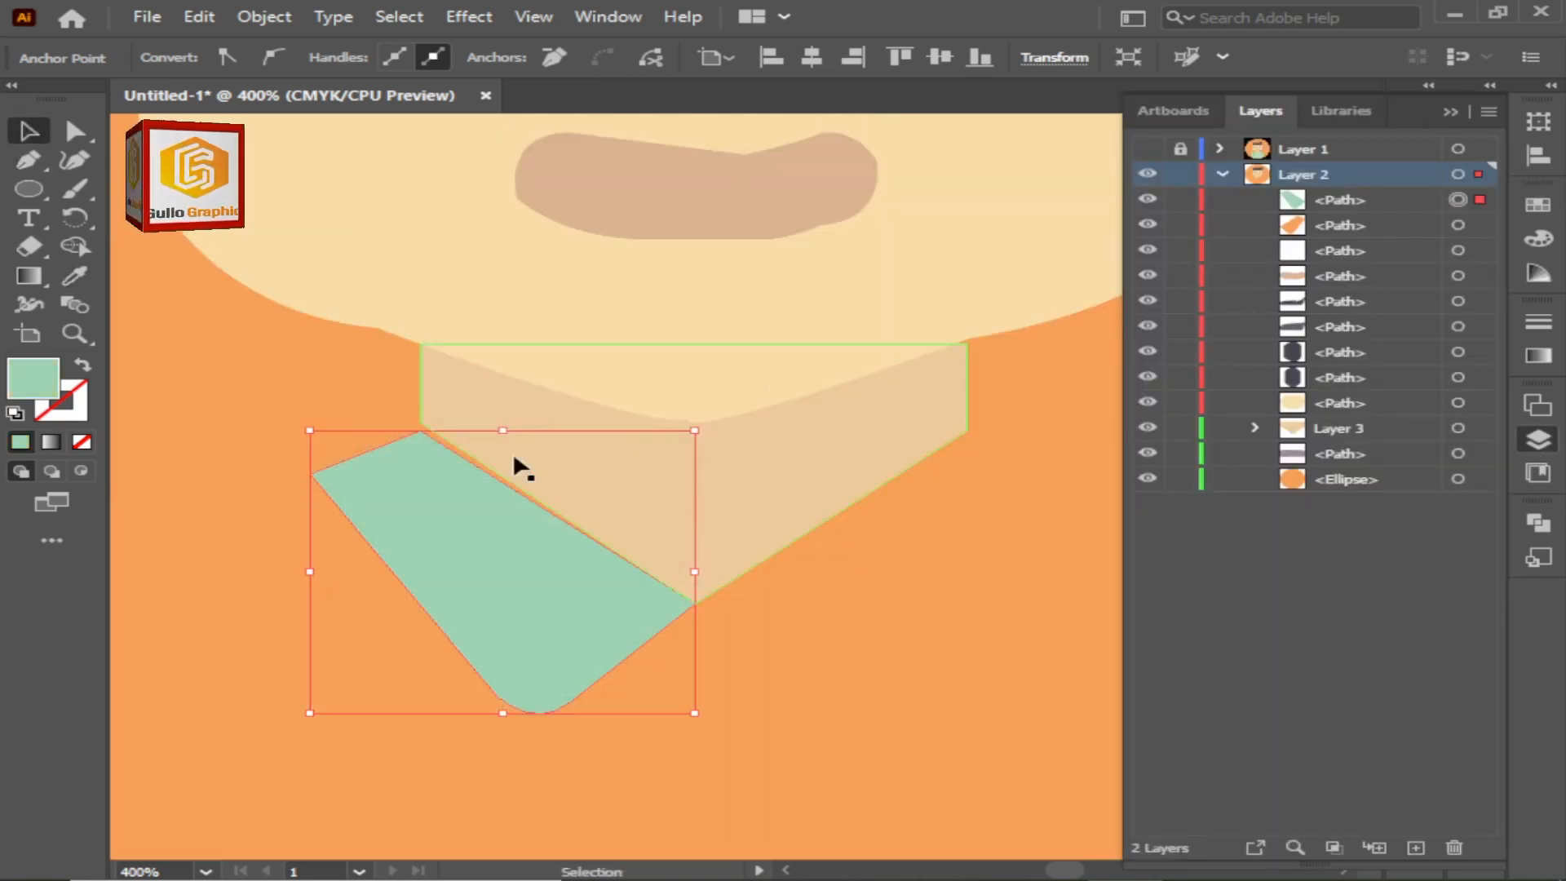
click(1148, 150)
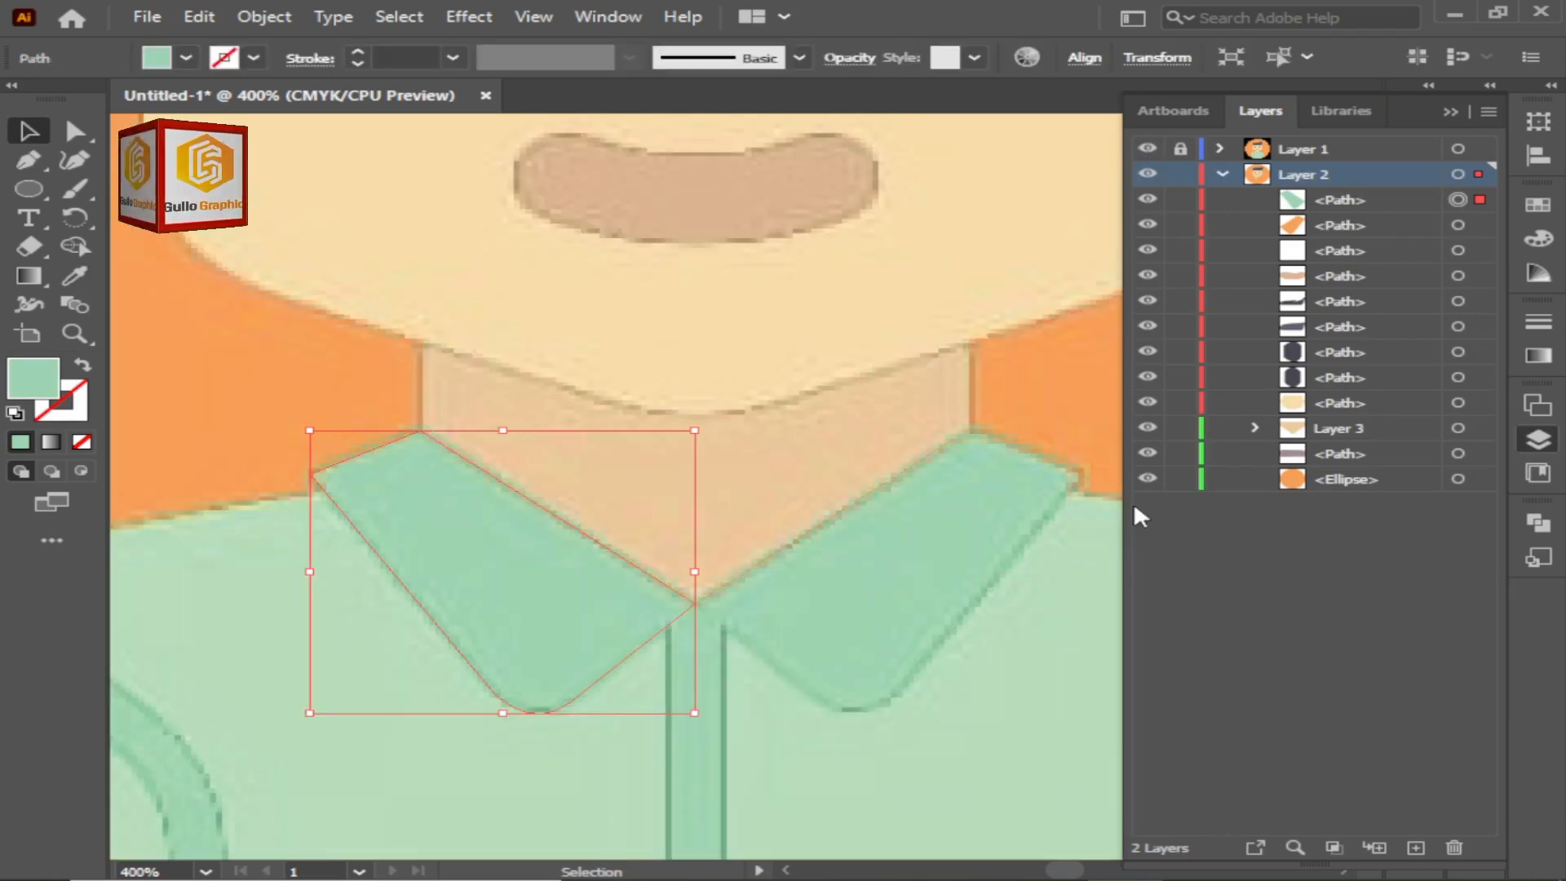
click(1322, 204)
click(834, 630)
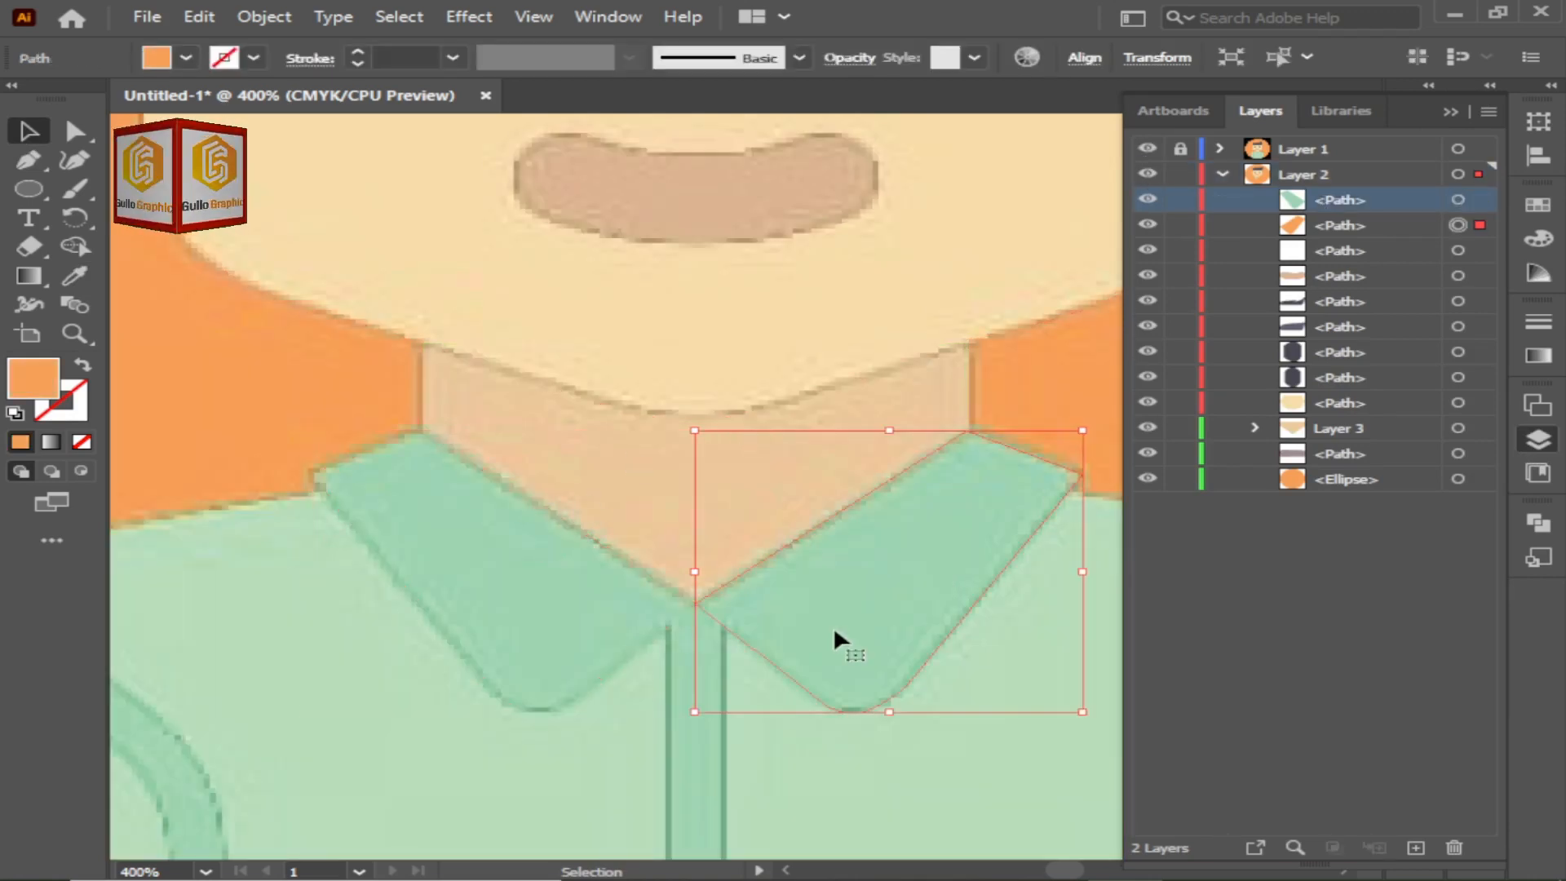
click(77, 275)
click(861, 600)
click(29, 131)
Hide Layer 1, stretch the left-hand collar flap slightly upward to close the gap along the neck, and show Layer 1 again
click(1148, 149)
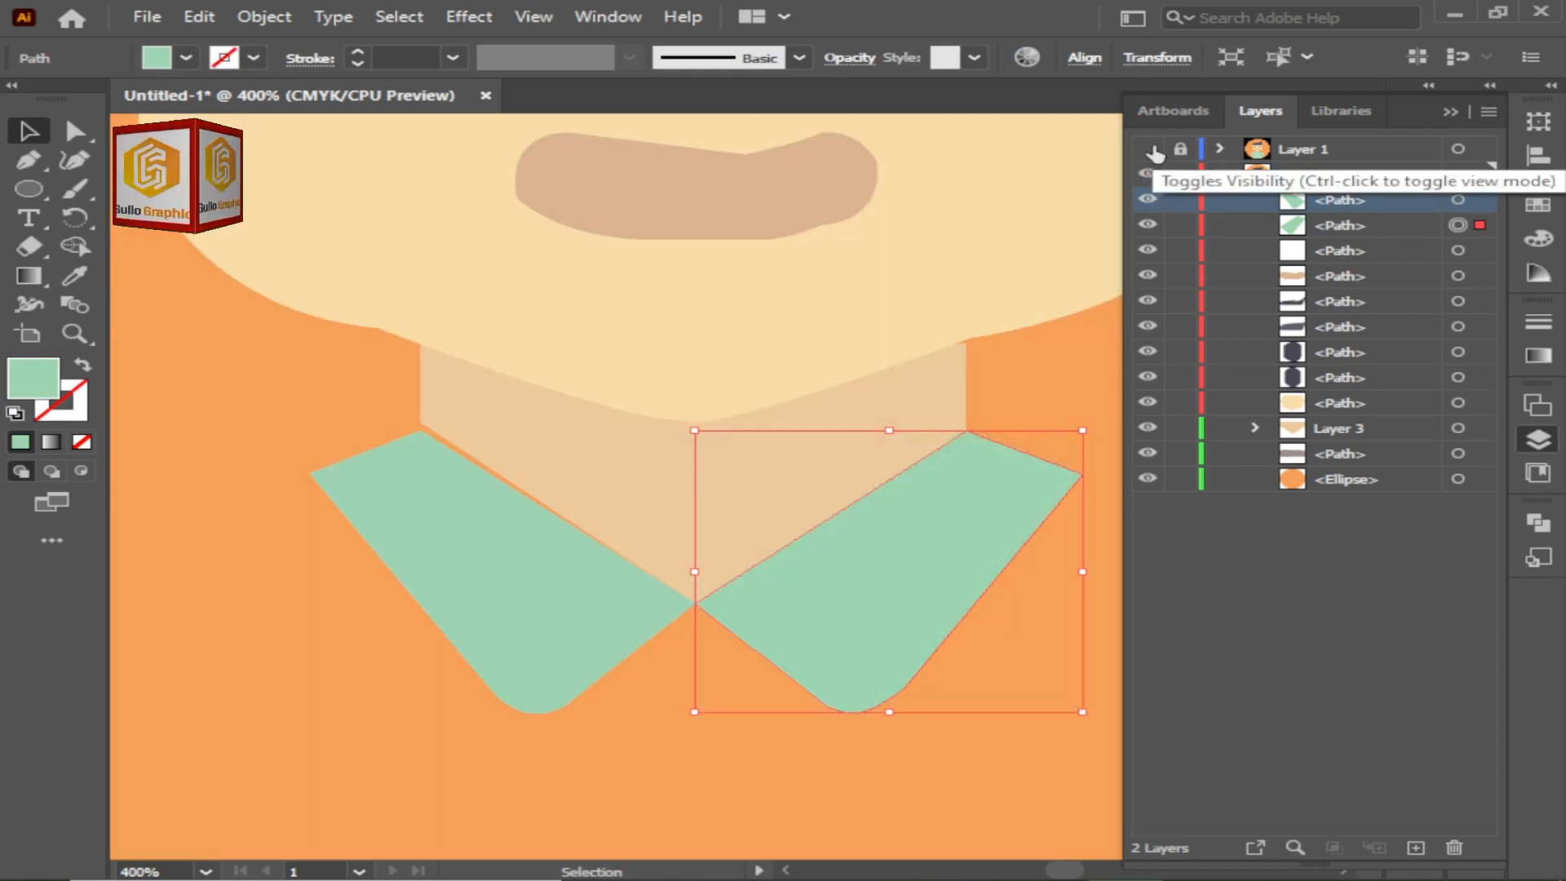
click(545, 549)
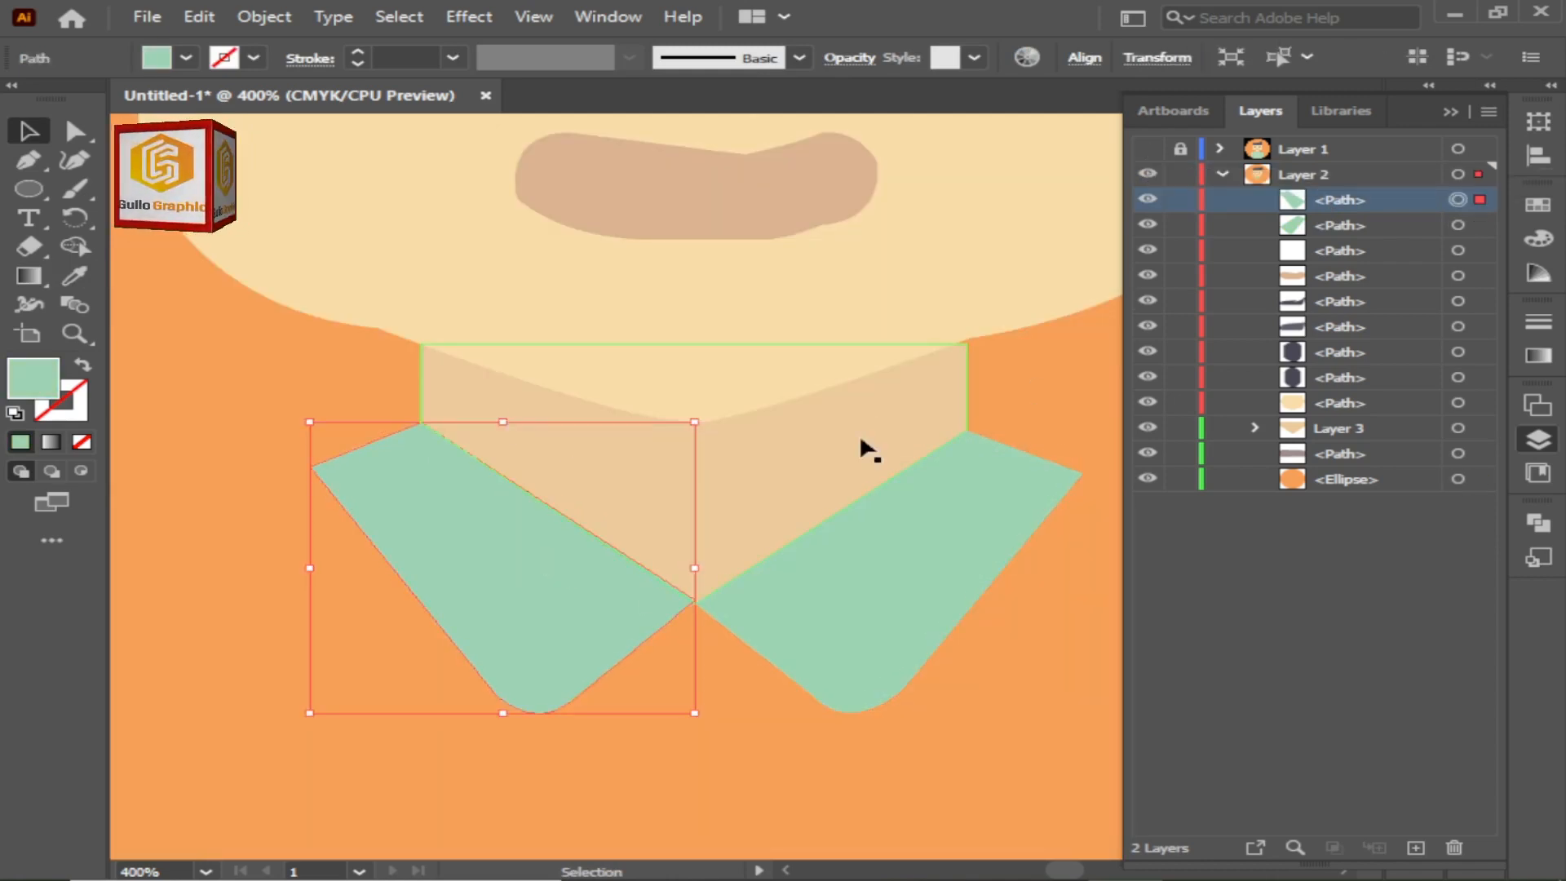
click(1089, 424)
click(1147, 149)
click(1538, 442)
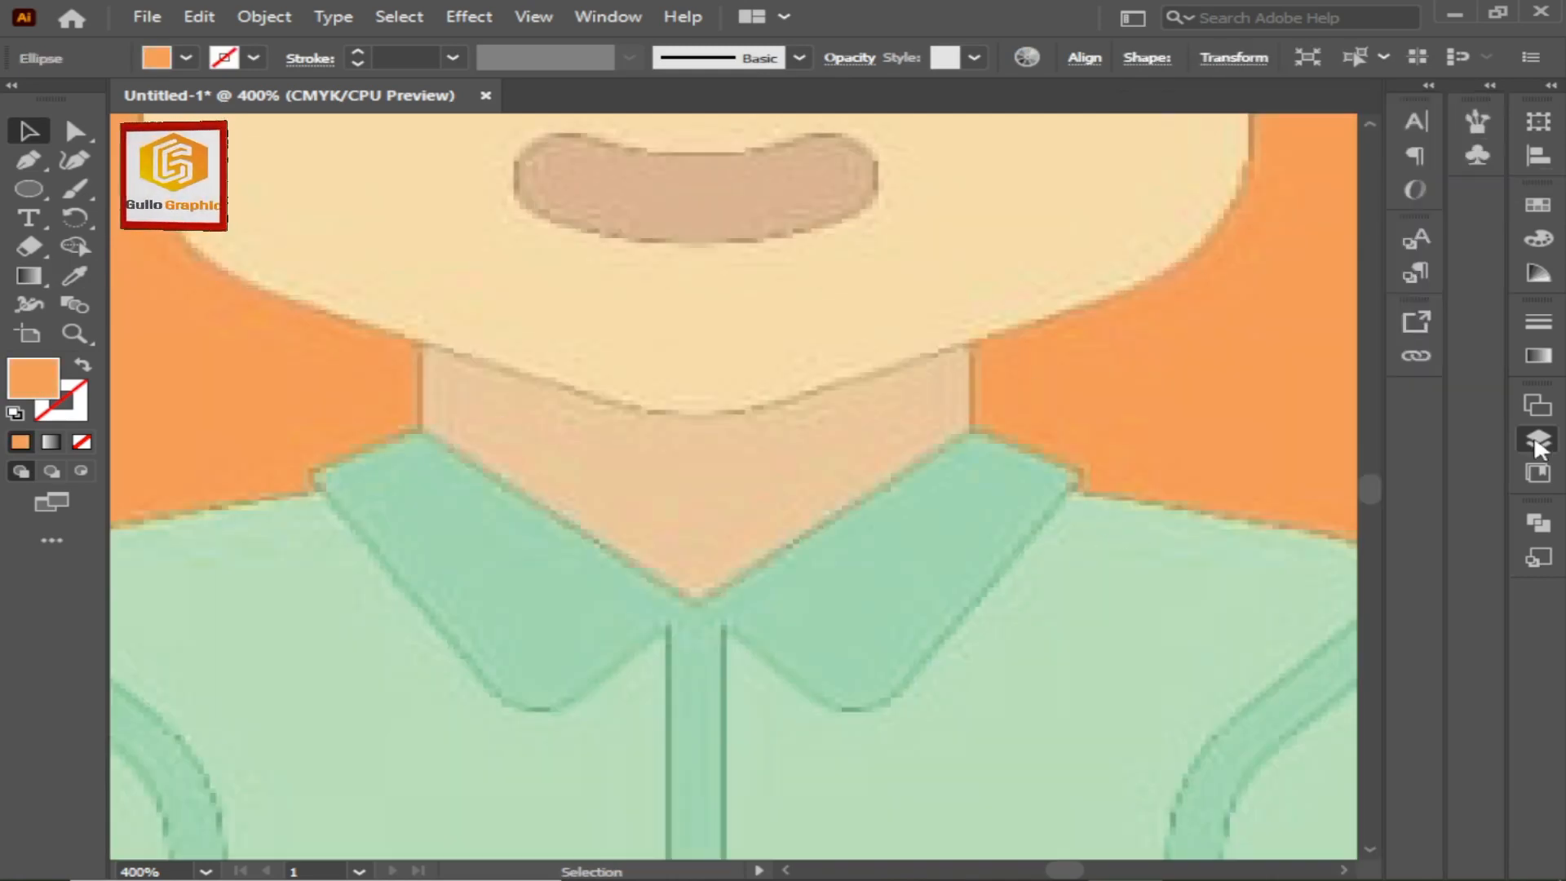
Add an anchor to the orange background ellipse where the left sleeve meets its edge and adjust the curve to the reference circle
drag(768, 718, 786, 487)
key(z)
alt+click(786, 546)
alt+click(789, 548)
drag(552, 485, 588, 553)
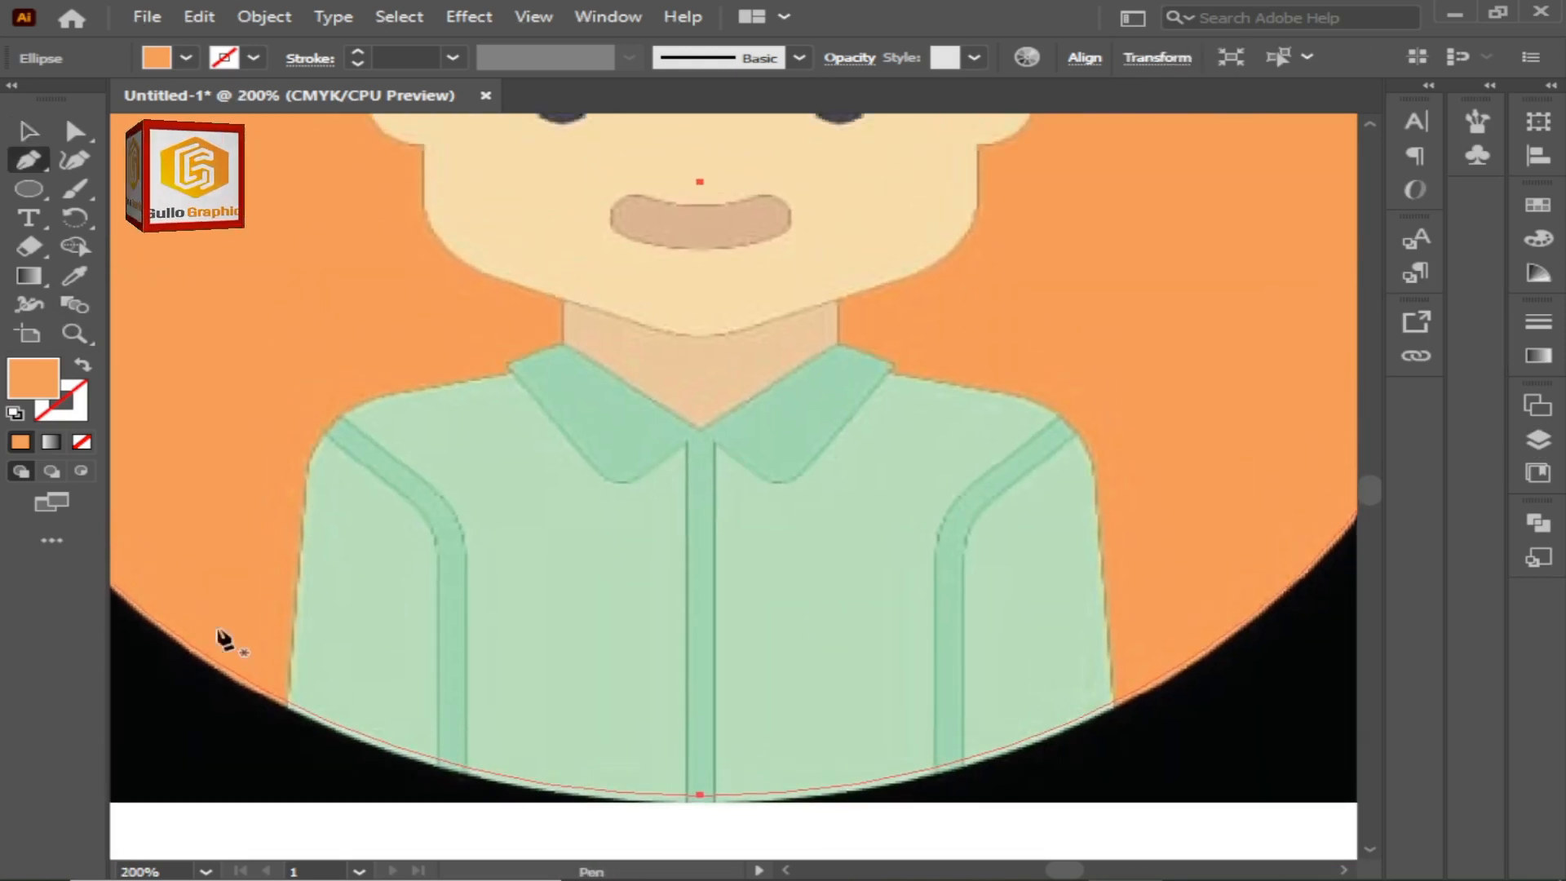
click(290, 702)
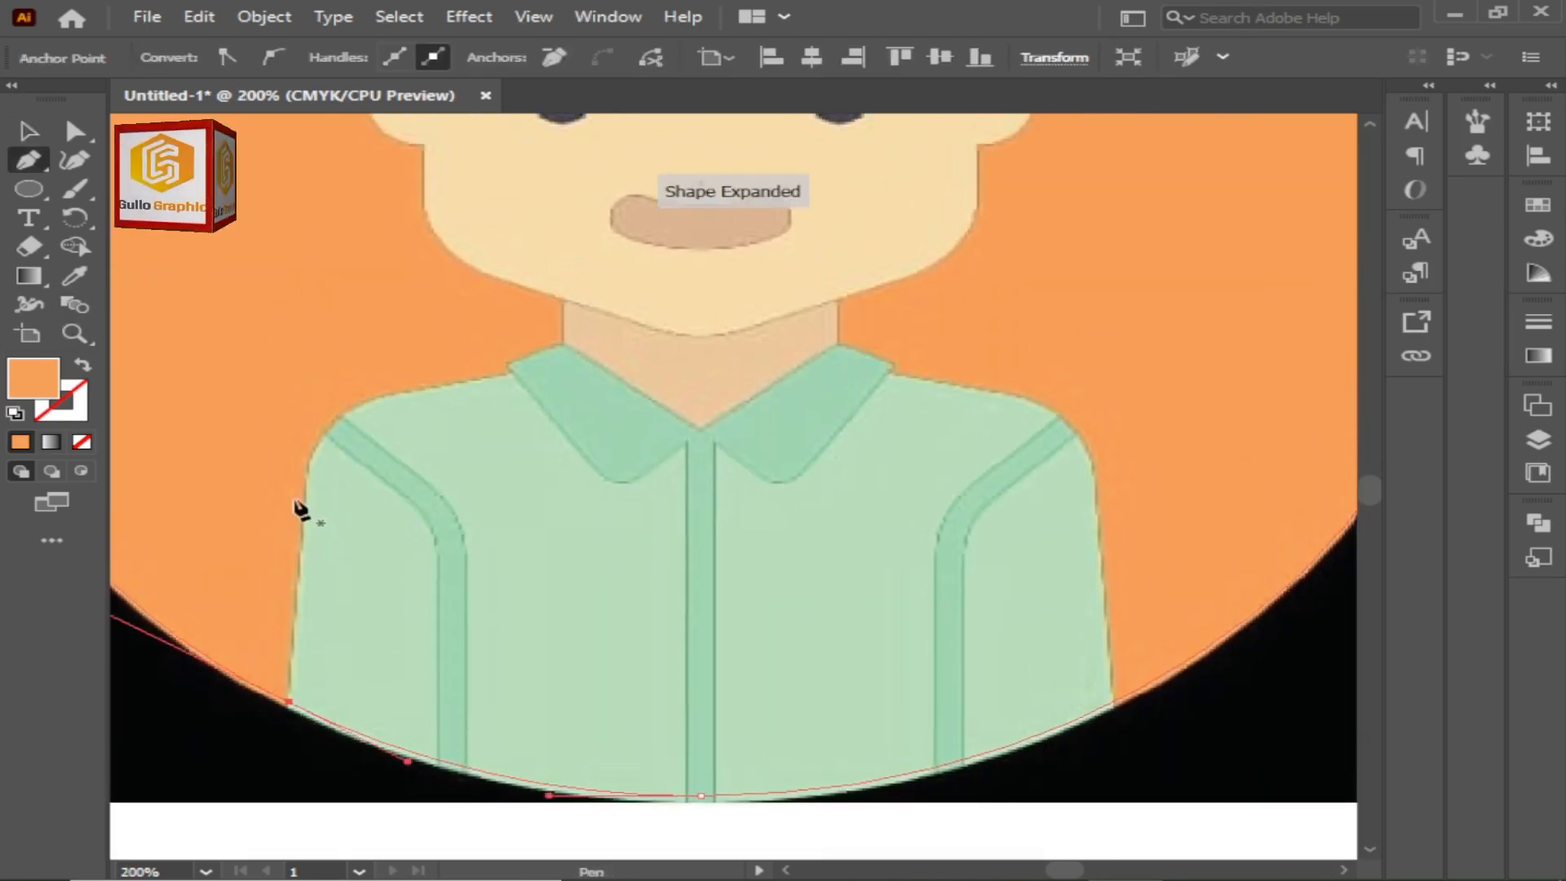
key(z)
click(280, 712)
click(772, 469)
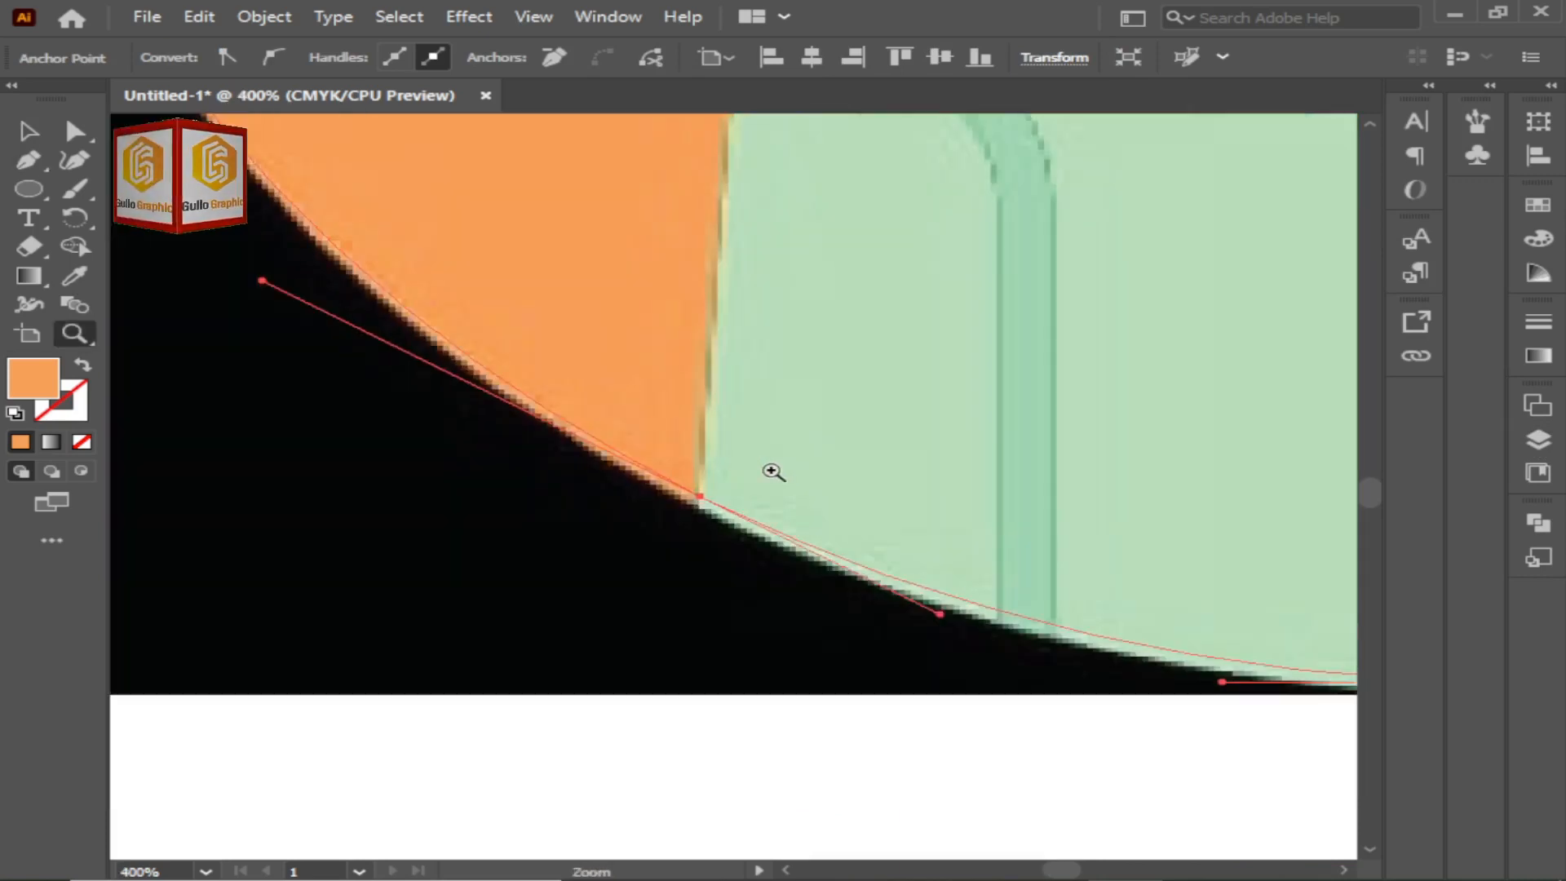
click(767, 470)
key(v)
drag(776, 626, 765, 614)
Lock the orange background path in Layer 2 and leave nothing selected
key(z)
alt+click(766, 615)
alt+click(771, 610)
alt+click(845, 490)
alt+click(843, 491)
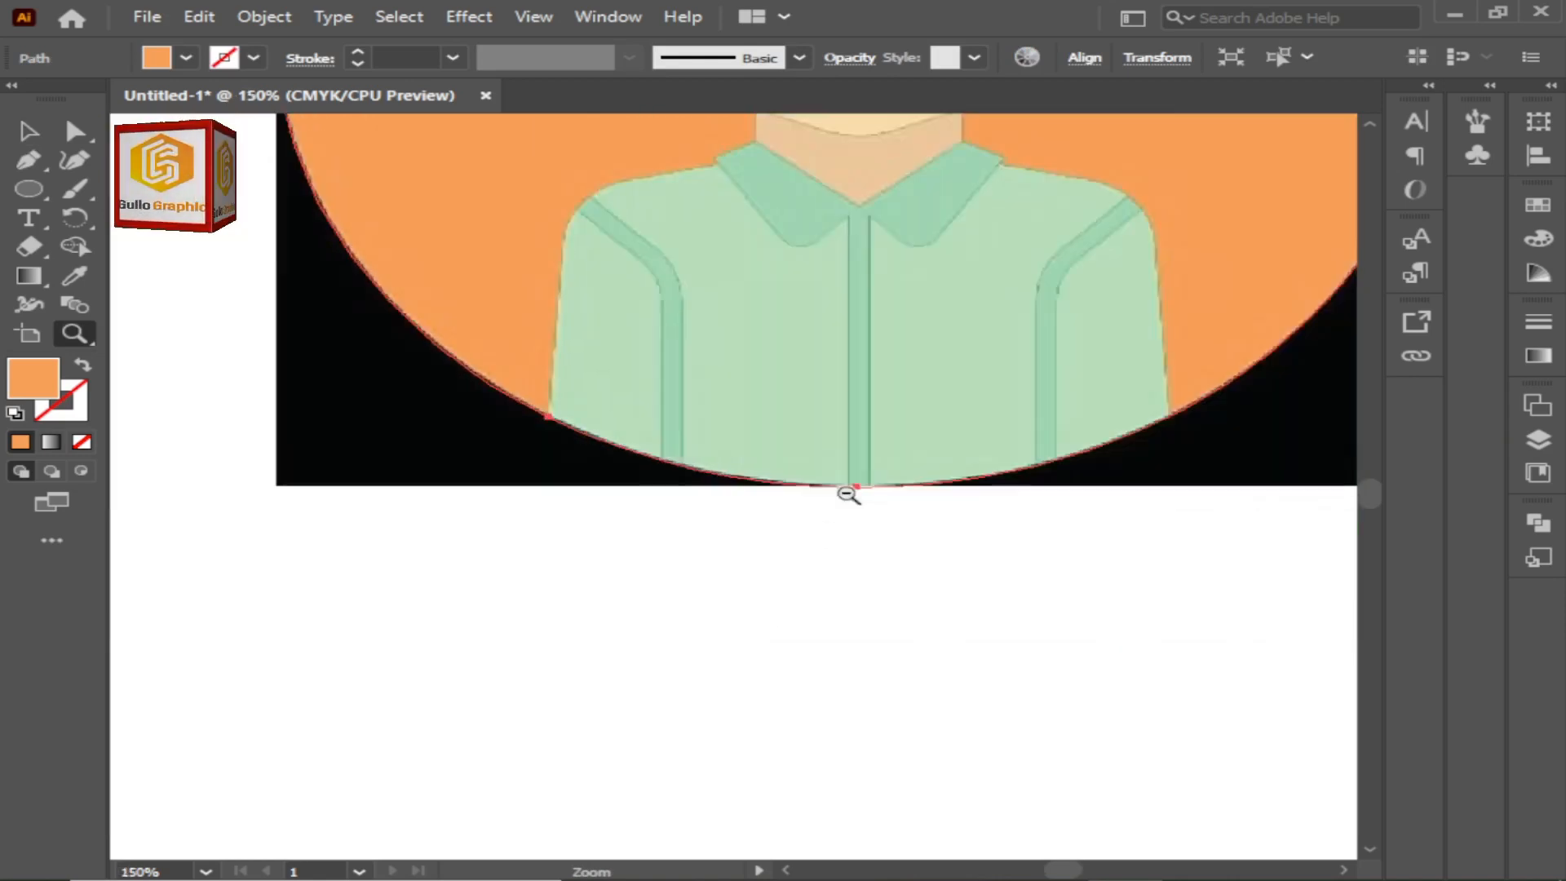
alt+click(845, 491)
alt+click(849, 488)
click(706, 344)
alt+click(706, 342)
click(1170, 405)
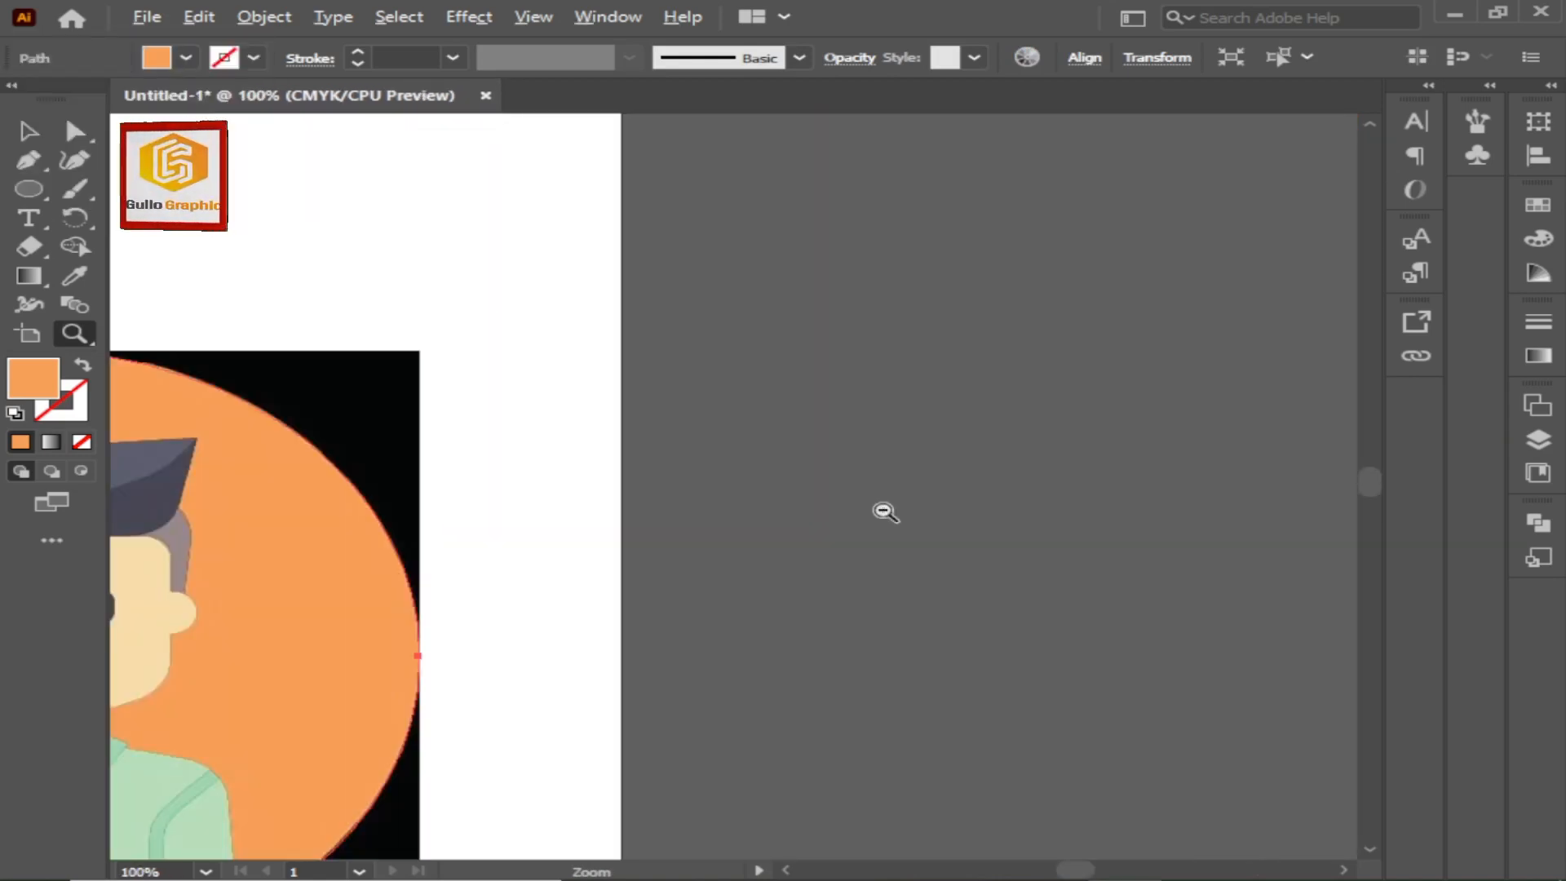
alt+click(881, 510)
drag(558, 536, 1101, 486)
key(v)
key(ctrl+shift+a)
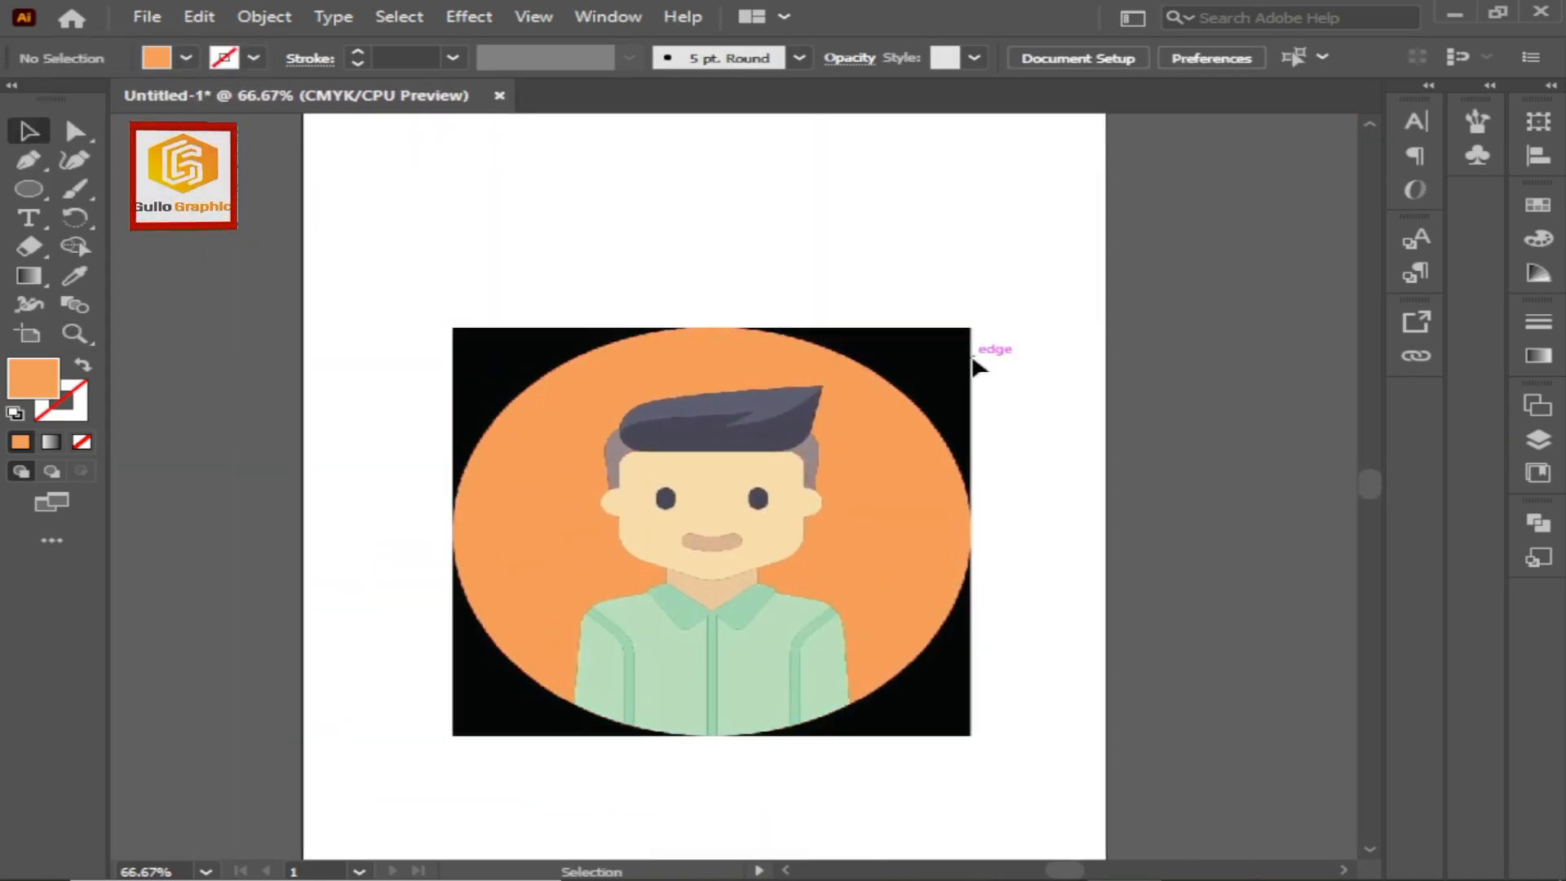
click(896, 563)
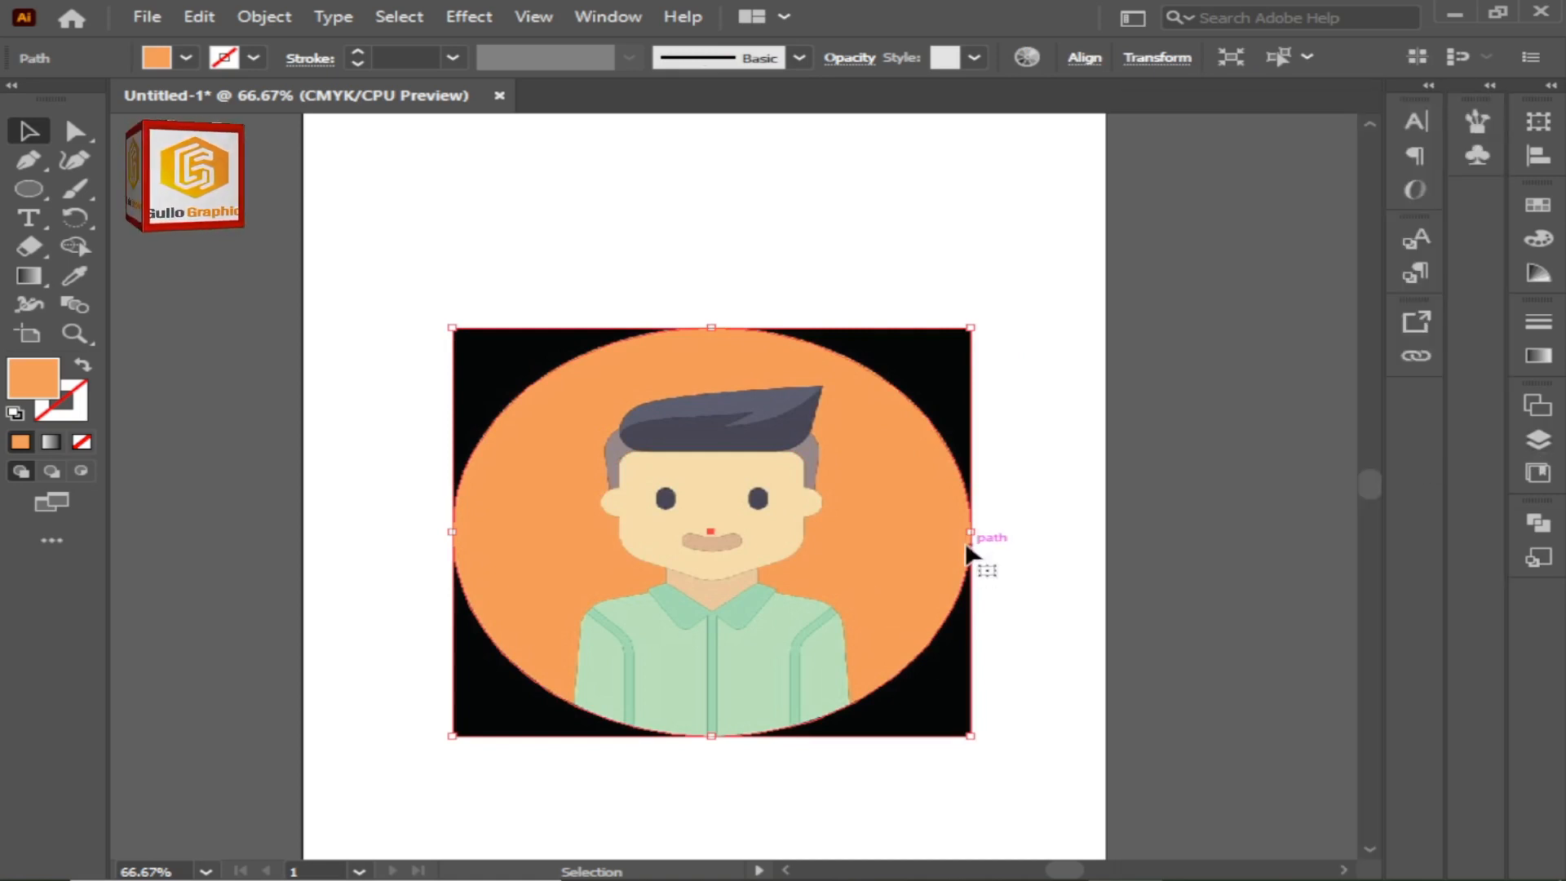
click(1538, 439)
click(1180, 478)
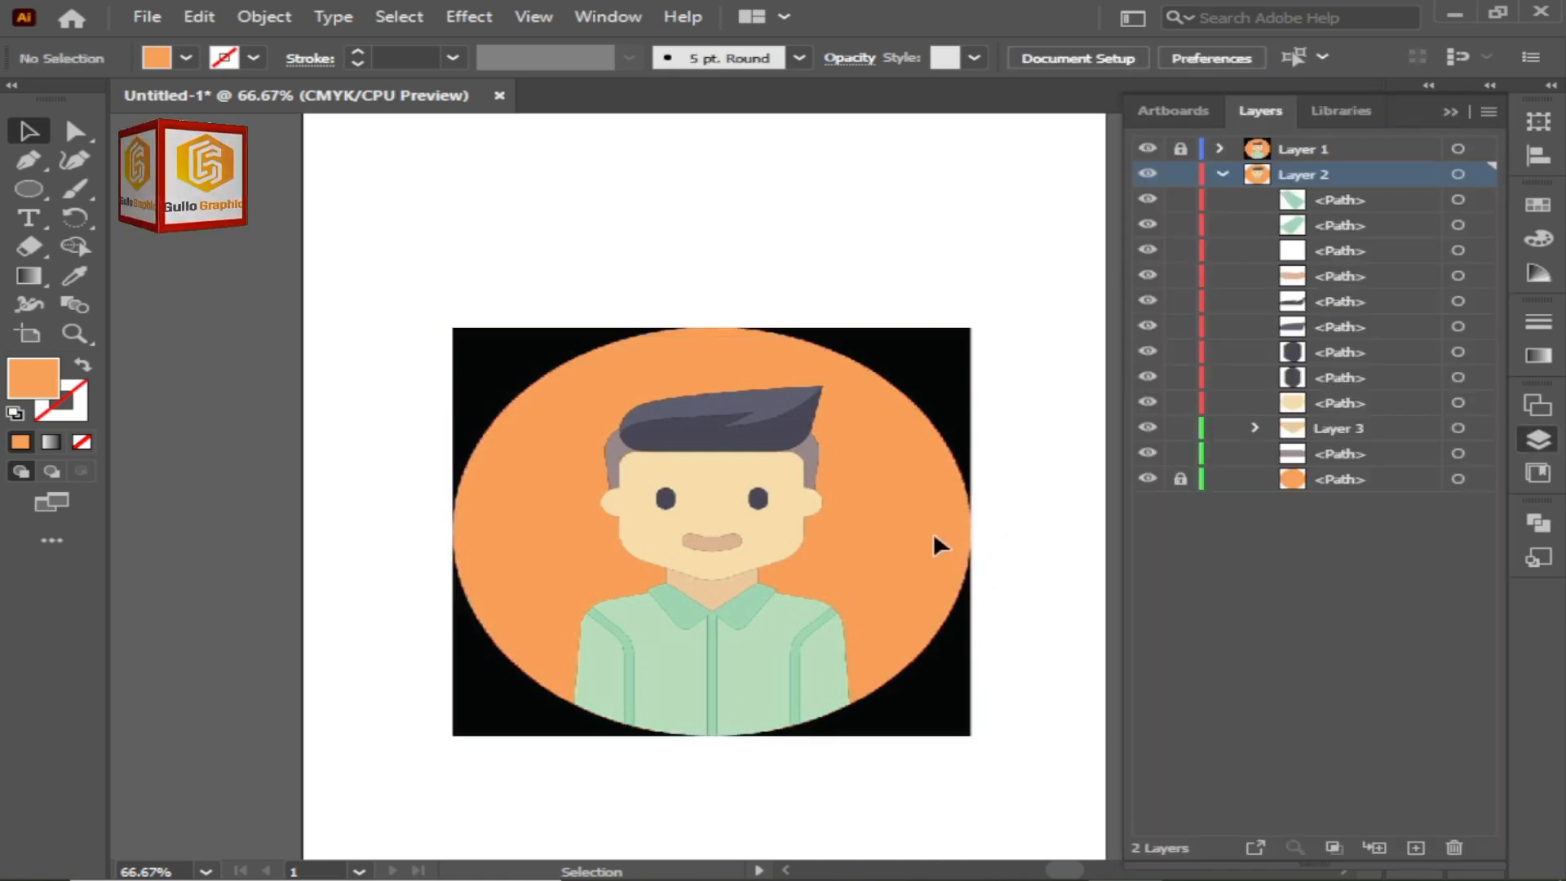
click(1537, 440)
Start the shirt outline with the Pen tool at the left sleeve's lower corner, tracing up around the shoulder to the collar
key(z)
click(783, 595)
click(579, 612)
click(718, 492)
drag(798, 427, 762, 508)
click(395, 639)
key(ctrl+z)
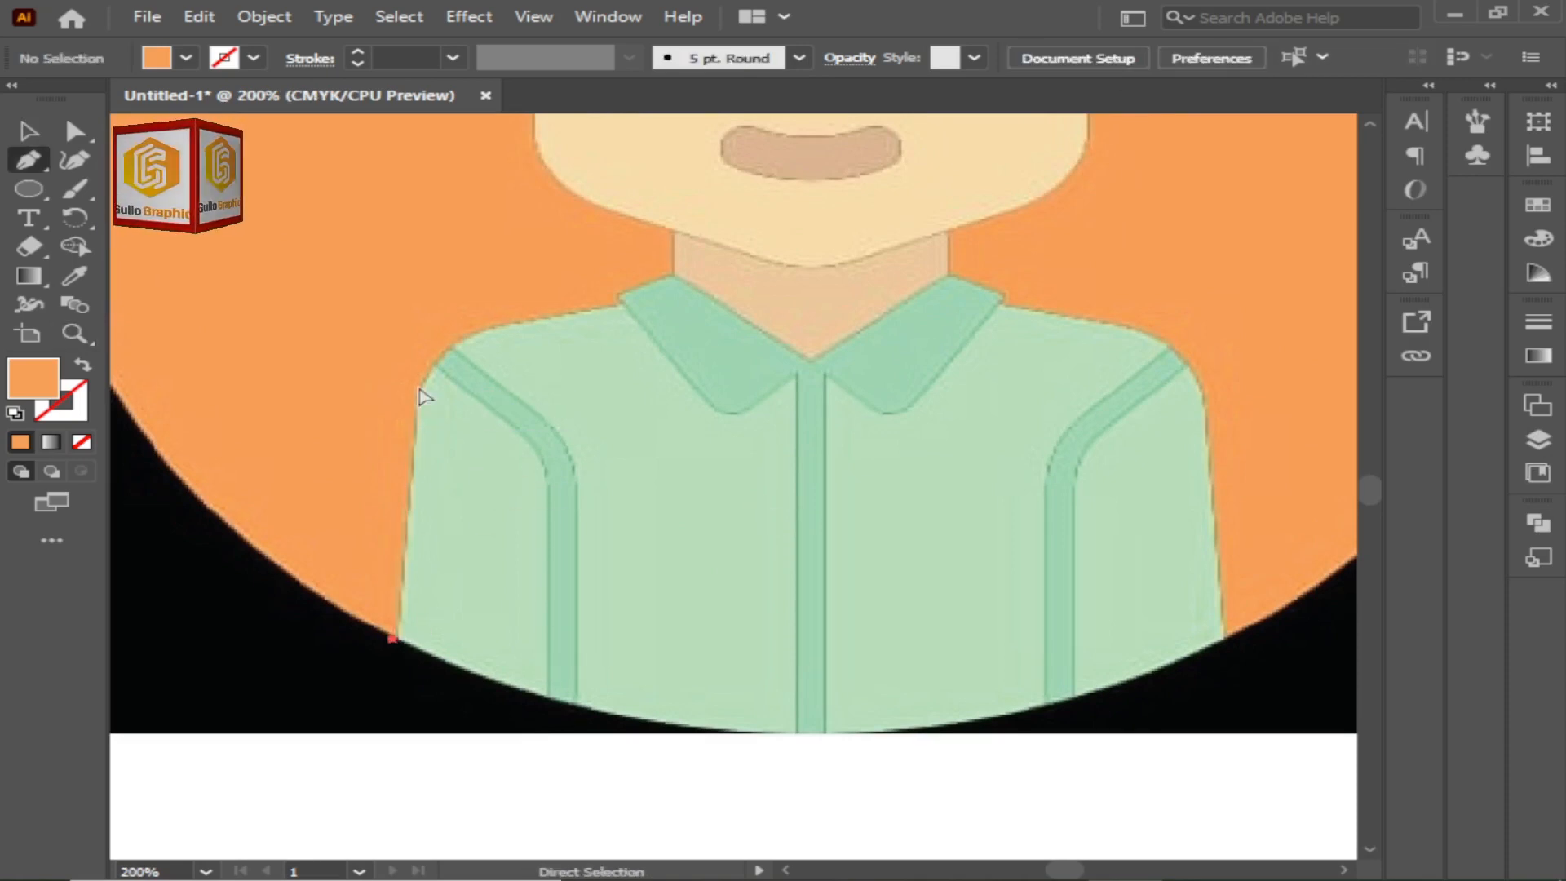
click(396, 640)
click(413, 424)
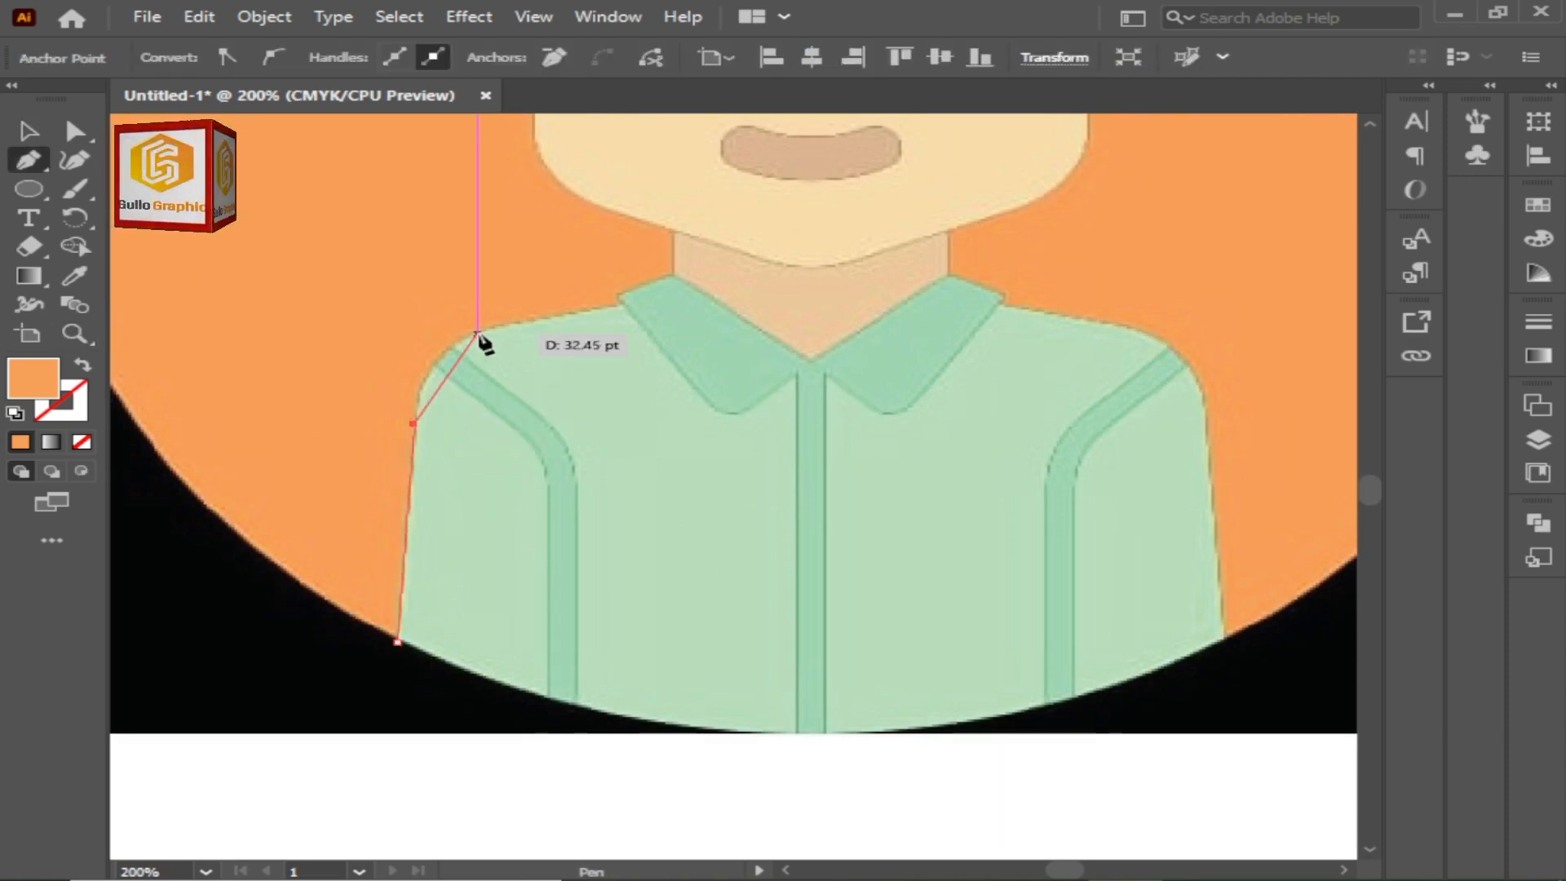
click(477, 333)
click(618, 309)
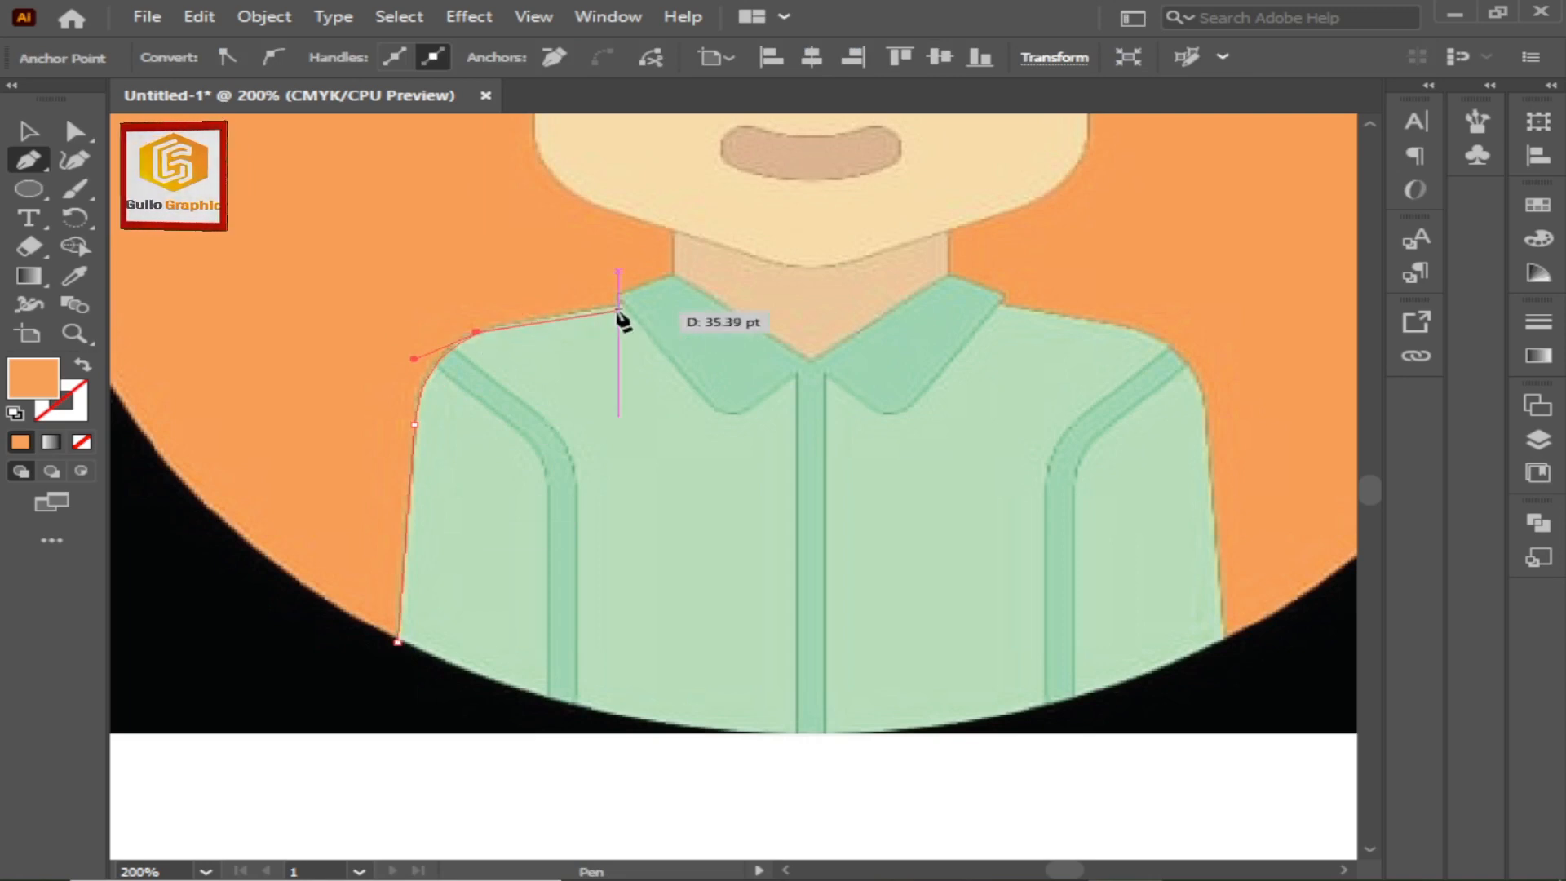
Continue the shirt outline across the collar and down the right shoulder and sleeve, closing it with a curve along the circle's lower edge
click(1005, 307)
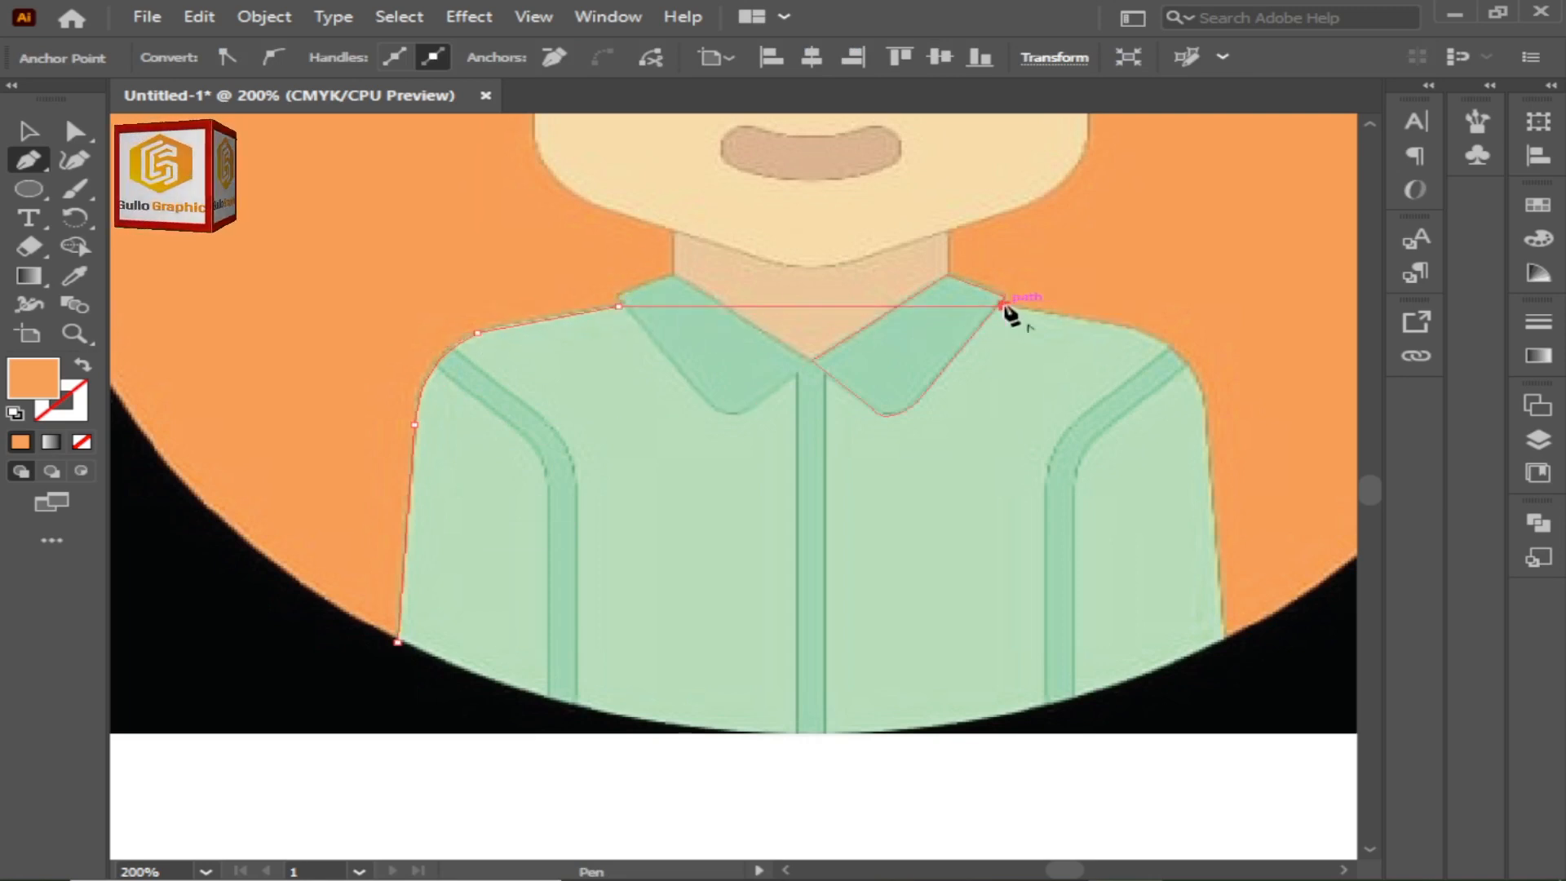
click(1125, 329)
drag(1201, 402, 1204, 467)
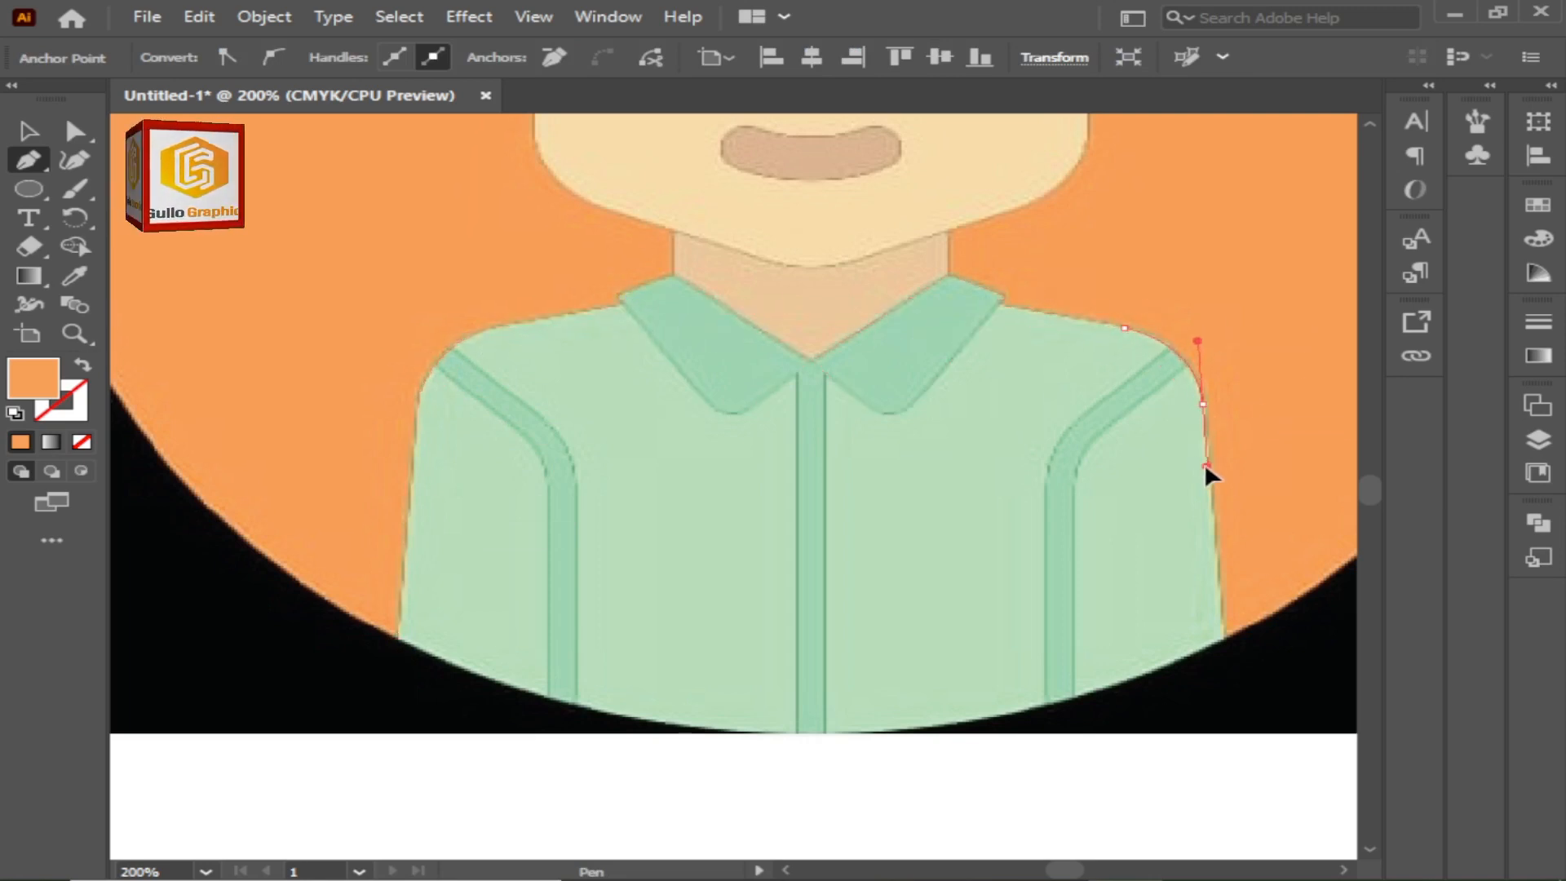
click(1225, 638)
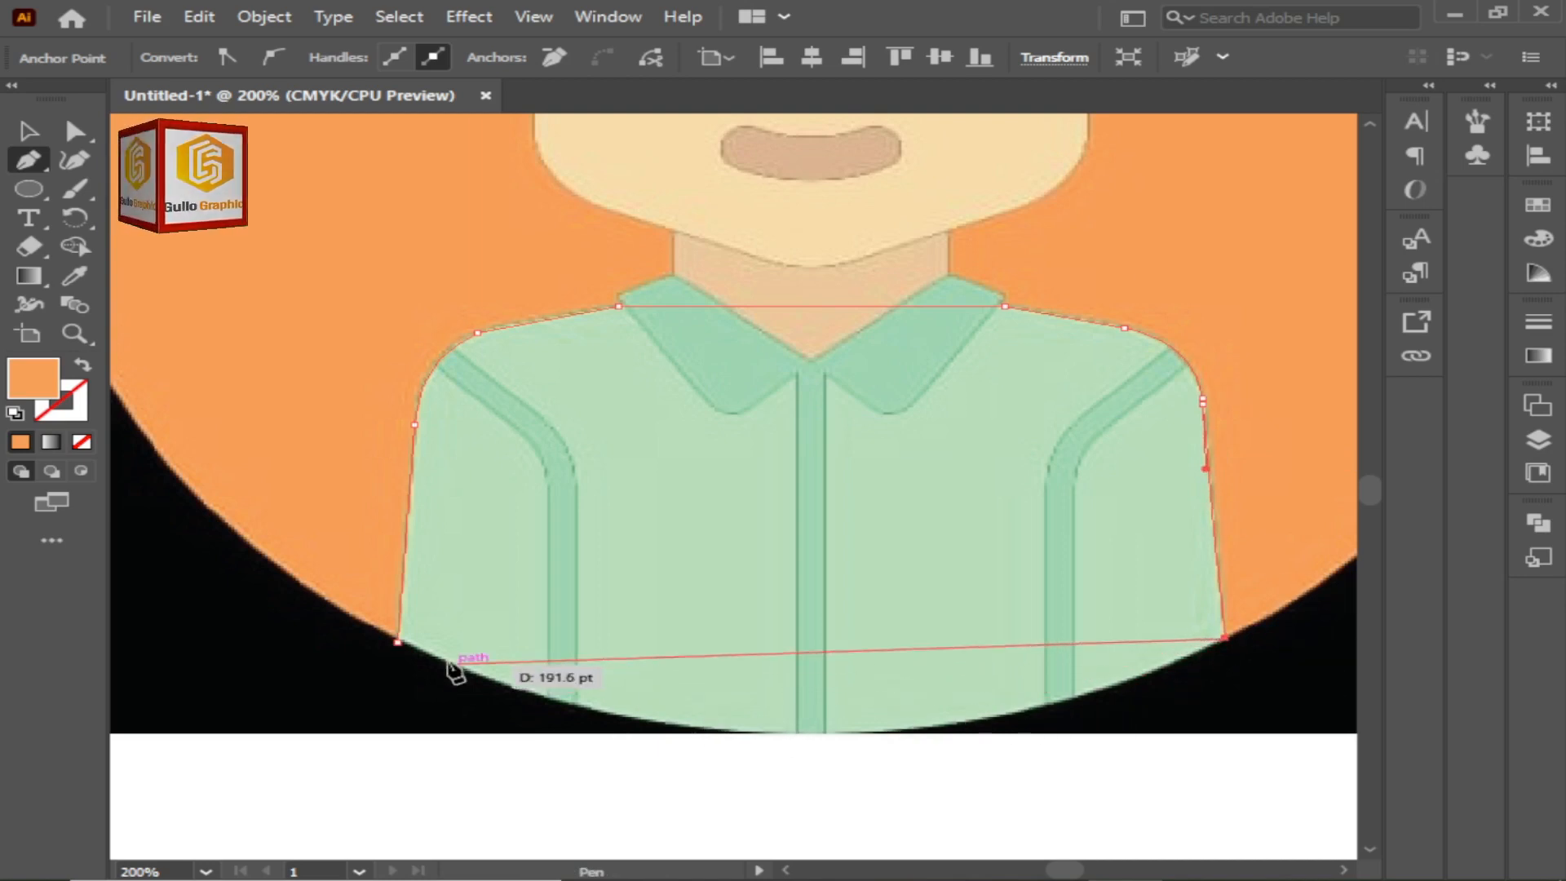
drag(398, 642, 325, 434)
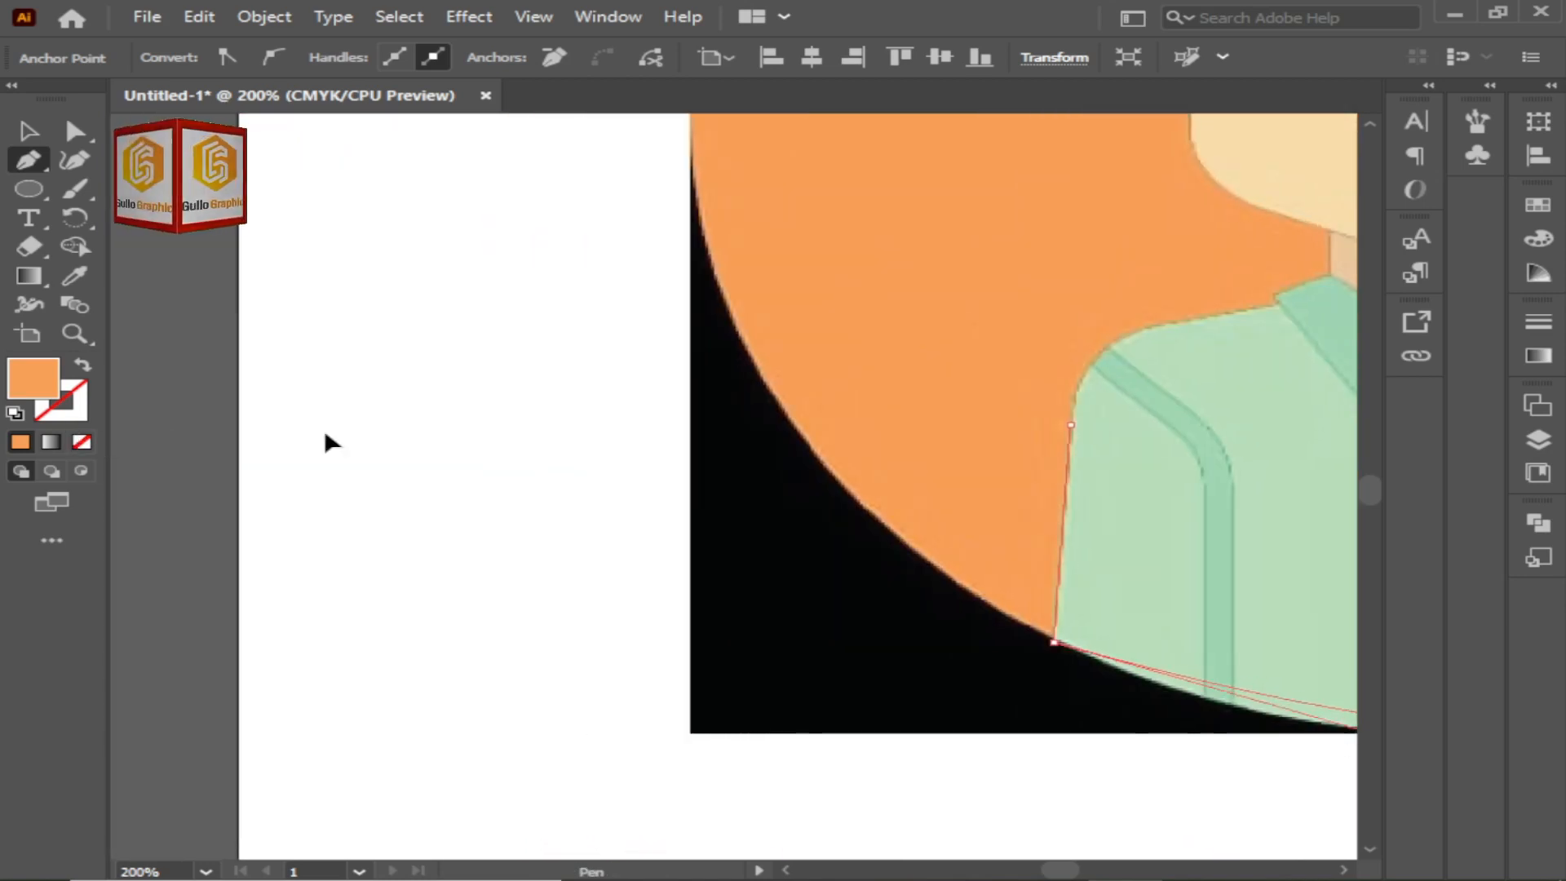
key(ctrl+minus)
key(ctrl+minus)
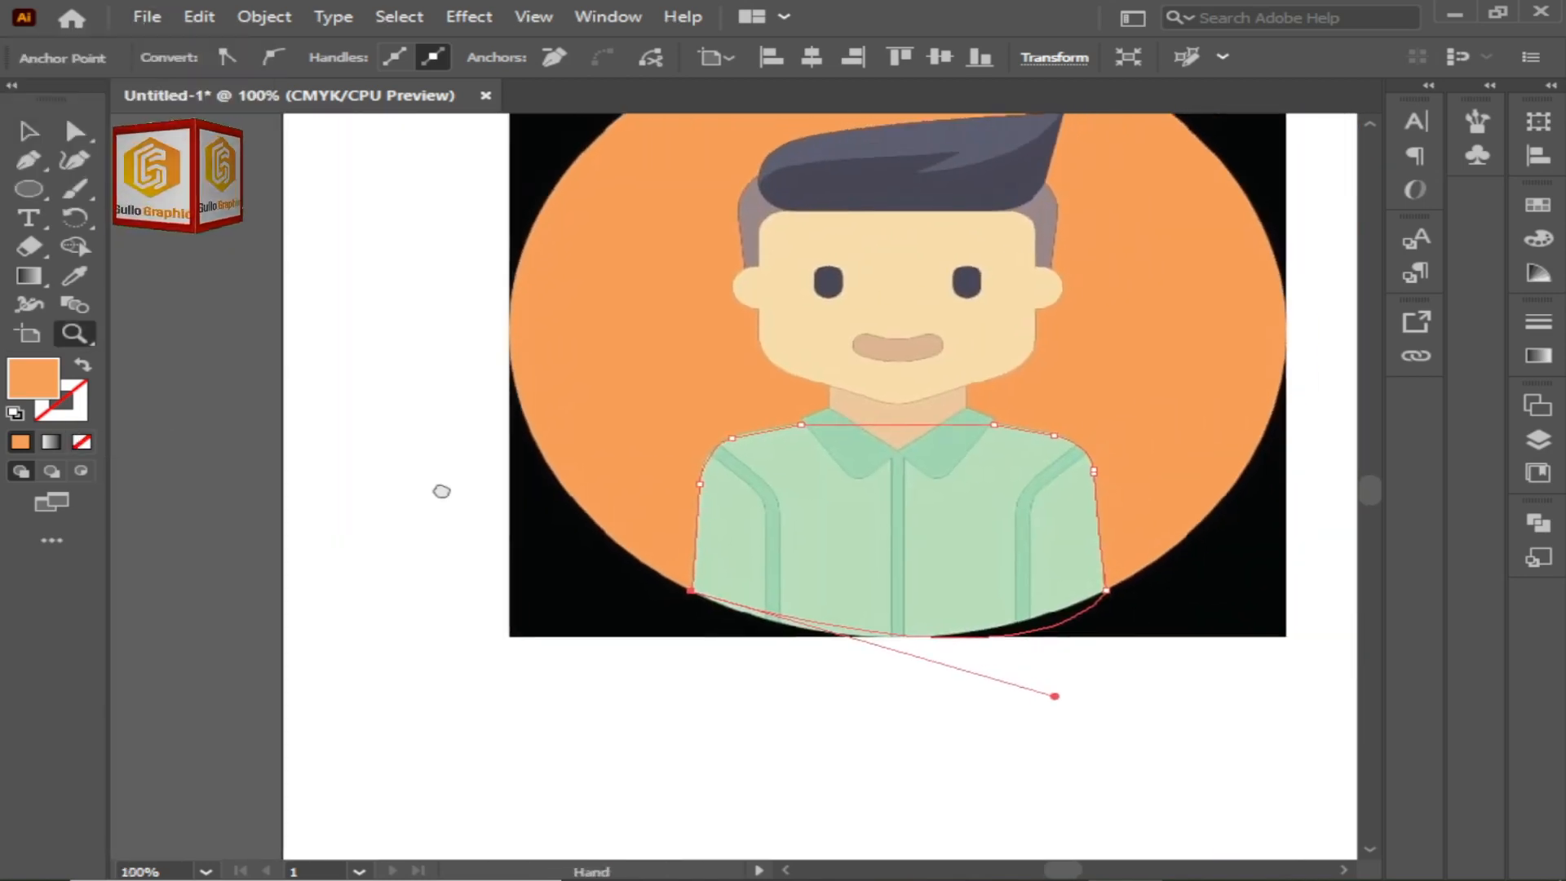
drag(700, 601, 452, 494)
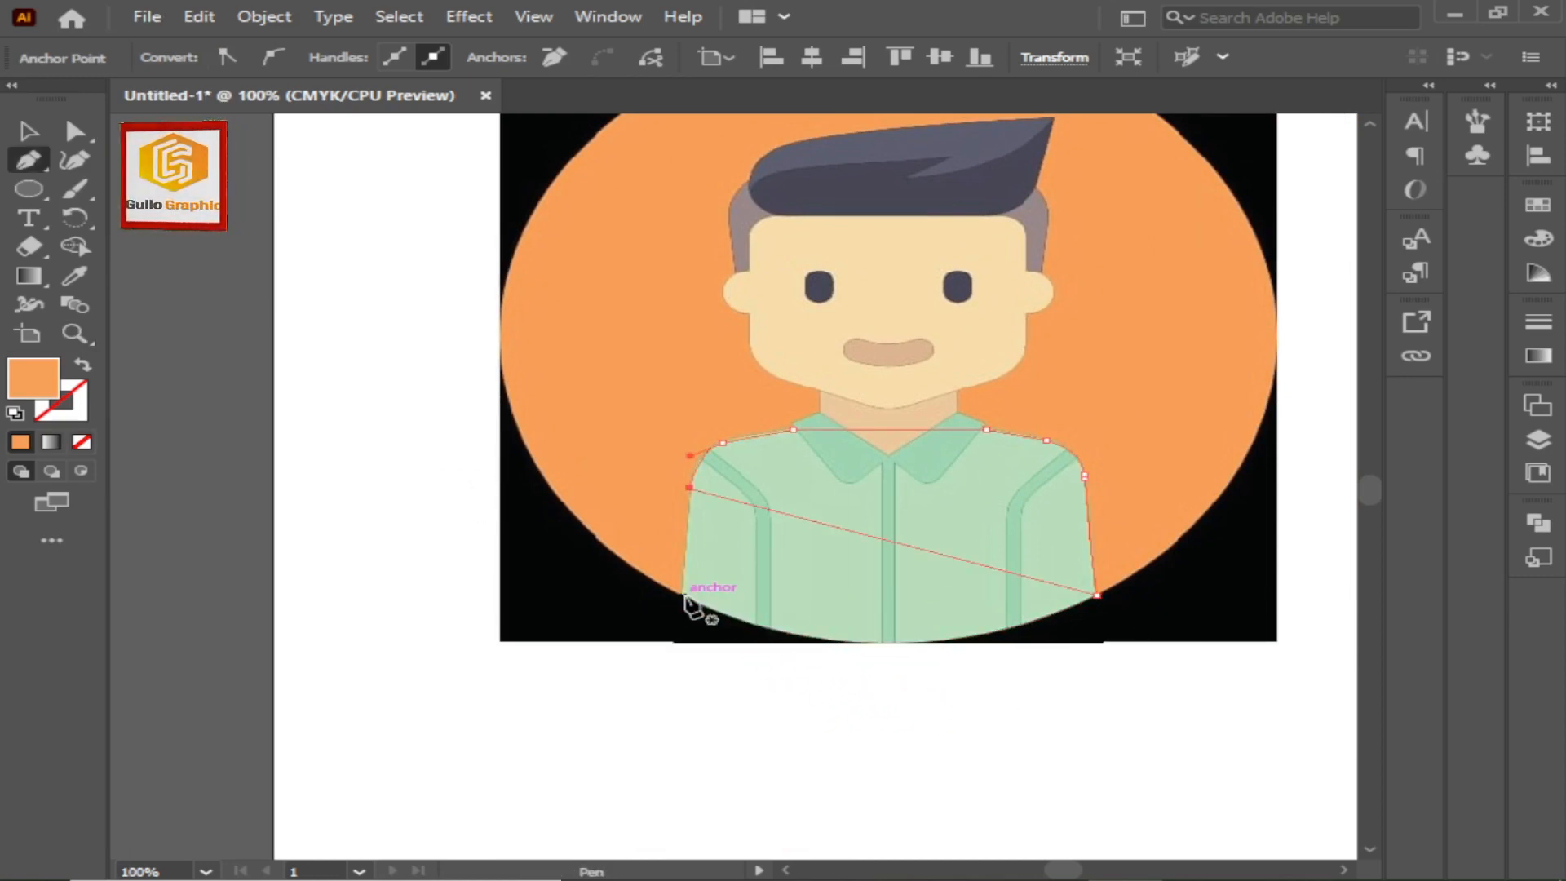
Fill the shirt shape with the light green sampled from the reference shirt
key(i)
click(806, 543)
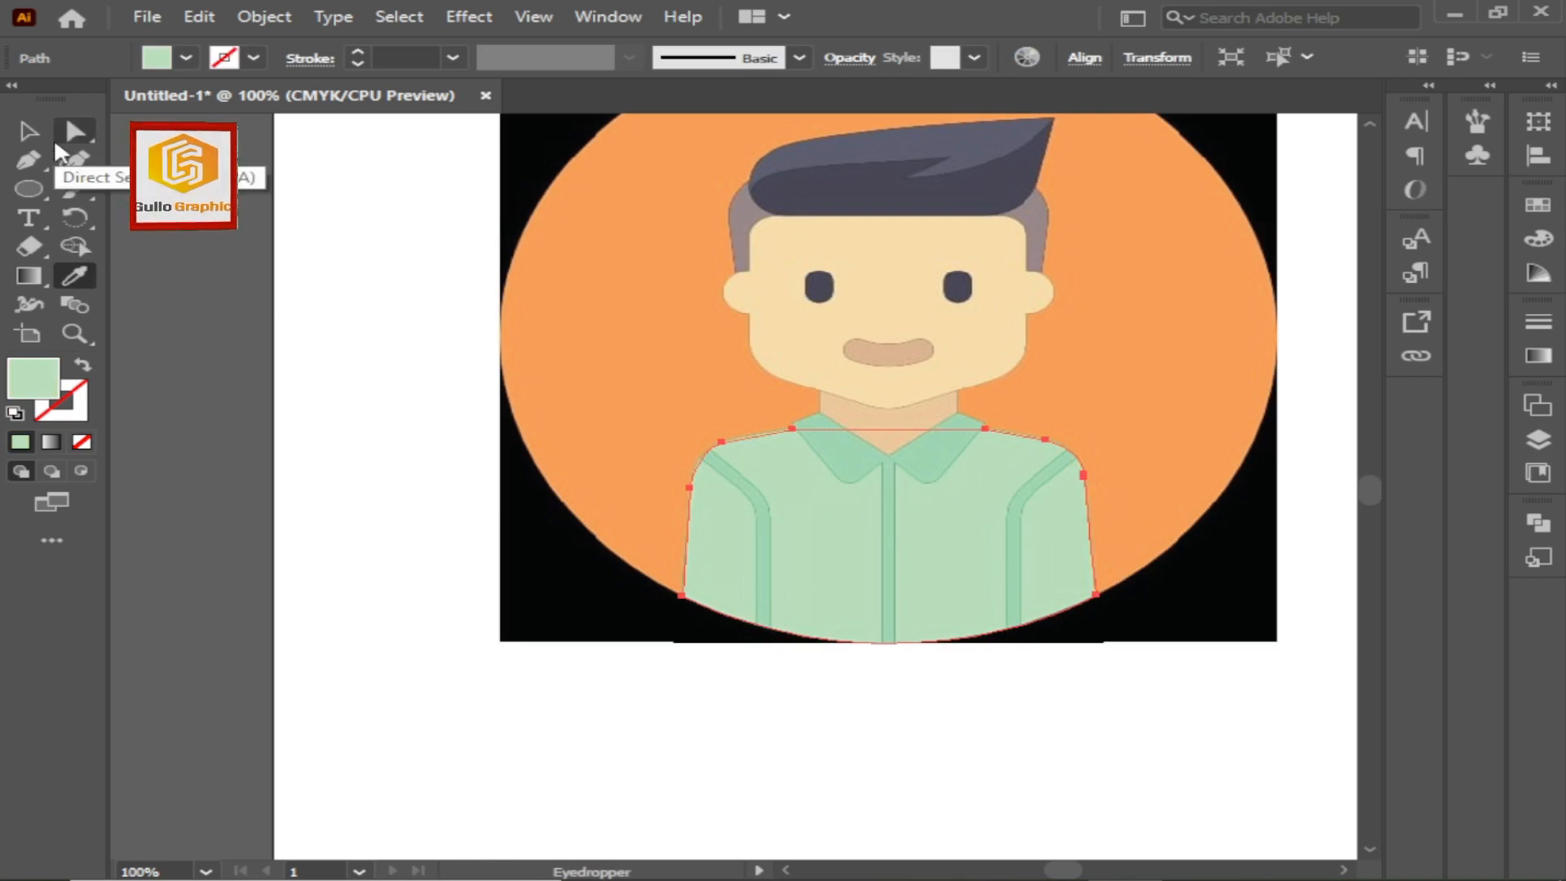
click(28, 131)
Hide Layer 1, move the shirt path beneath both collar flap paths in Layer 2, then show Layer 1 again and deselect
click(1538, 439)
click(1147, 148)
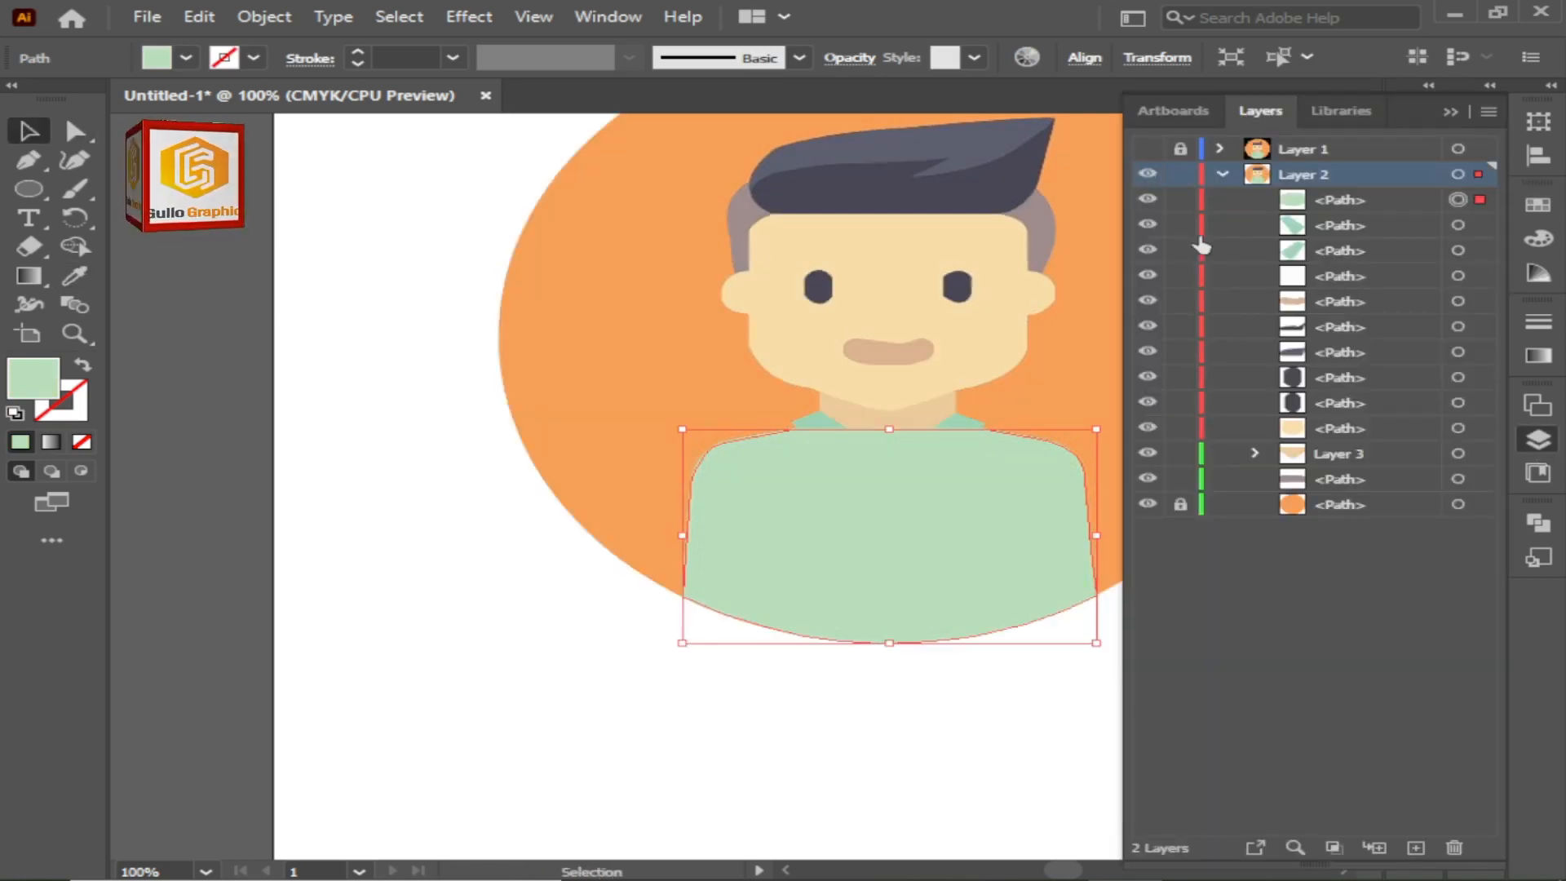
drag(1292, 204, 1300, 269)
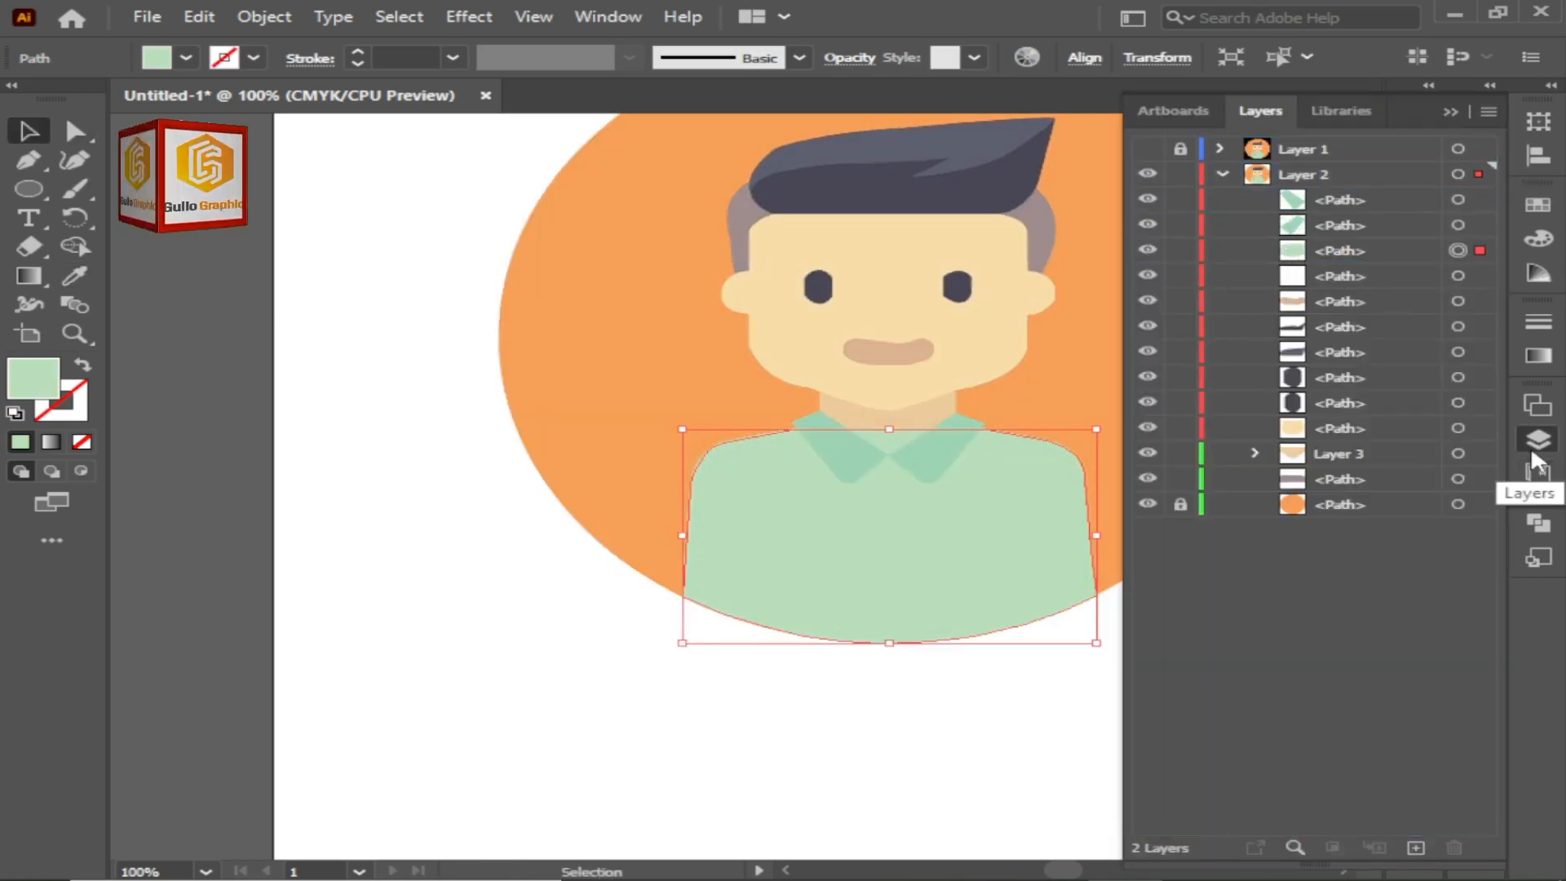
click(1147, 148)
click(1538, 439)
click(1311, 499)
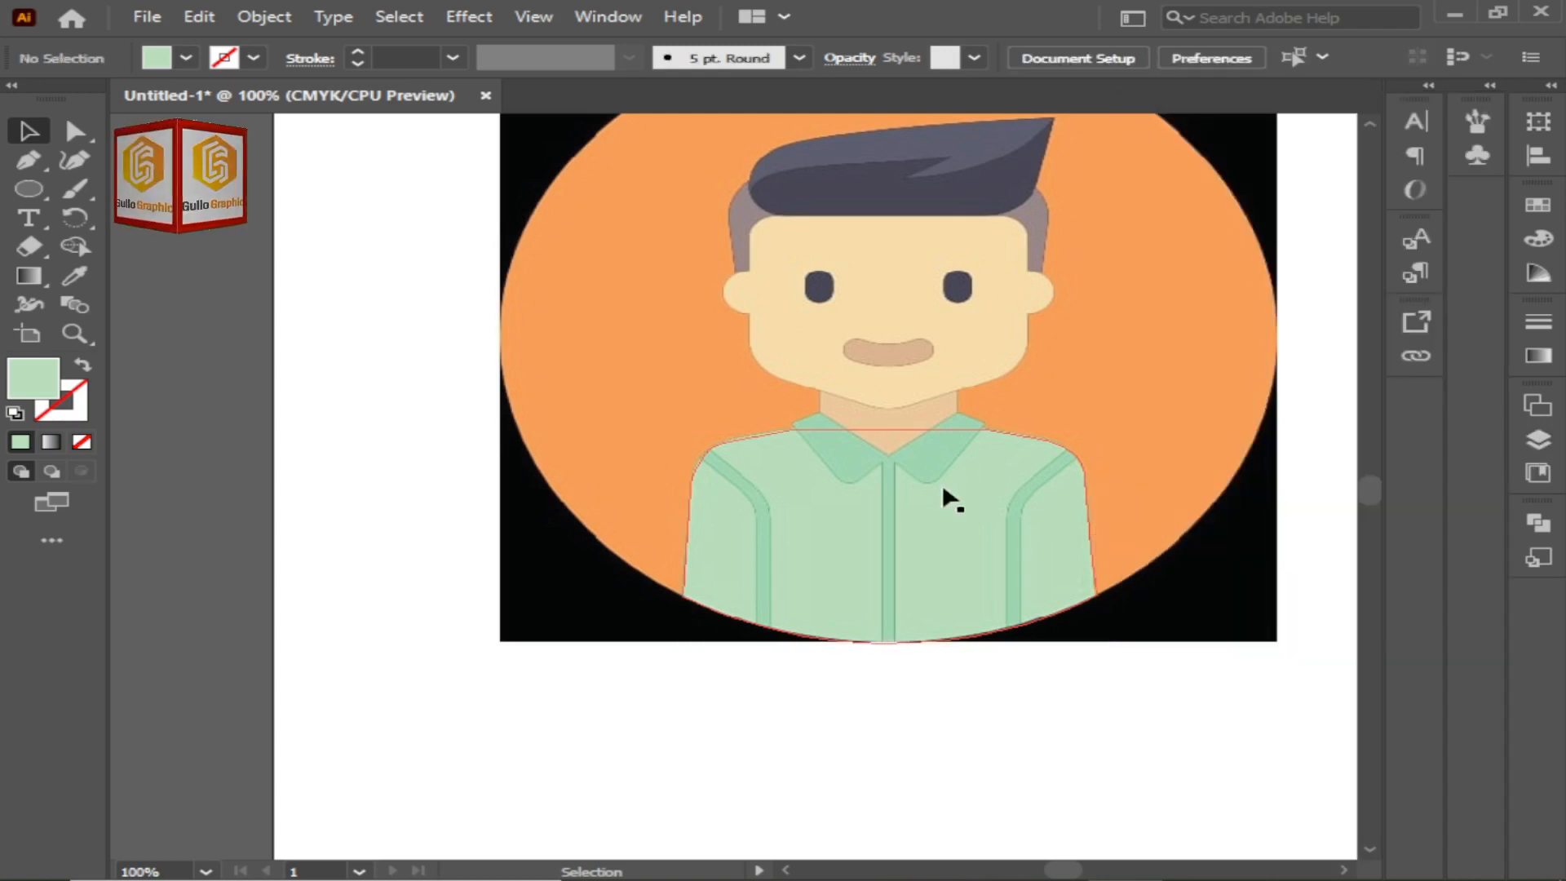
Trace the left sleeve stripe with the Pen tool as a closed shape curving from the shoulder to the shirt's lower edge
key(z)
click(937, 489)
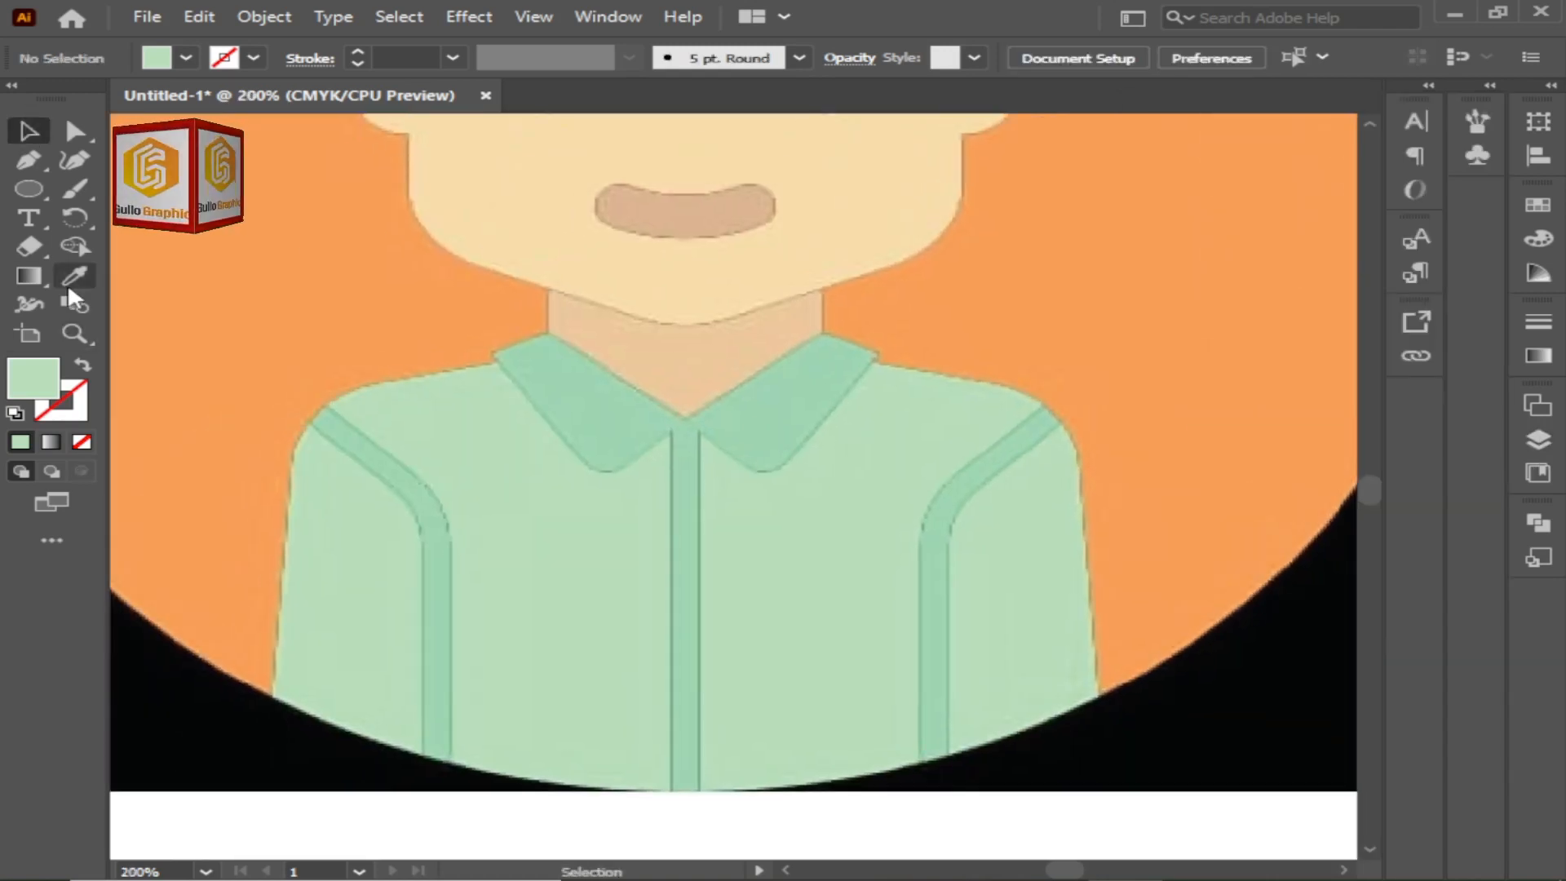
key(p)
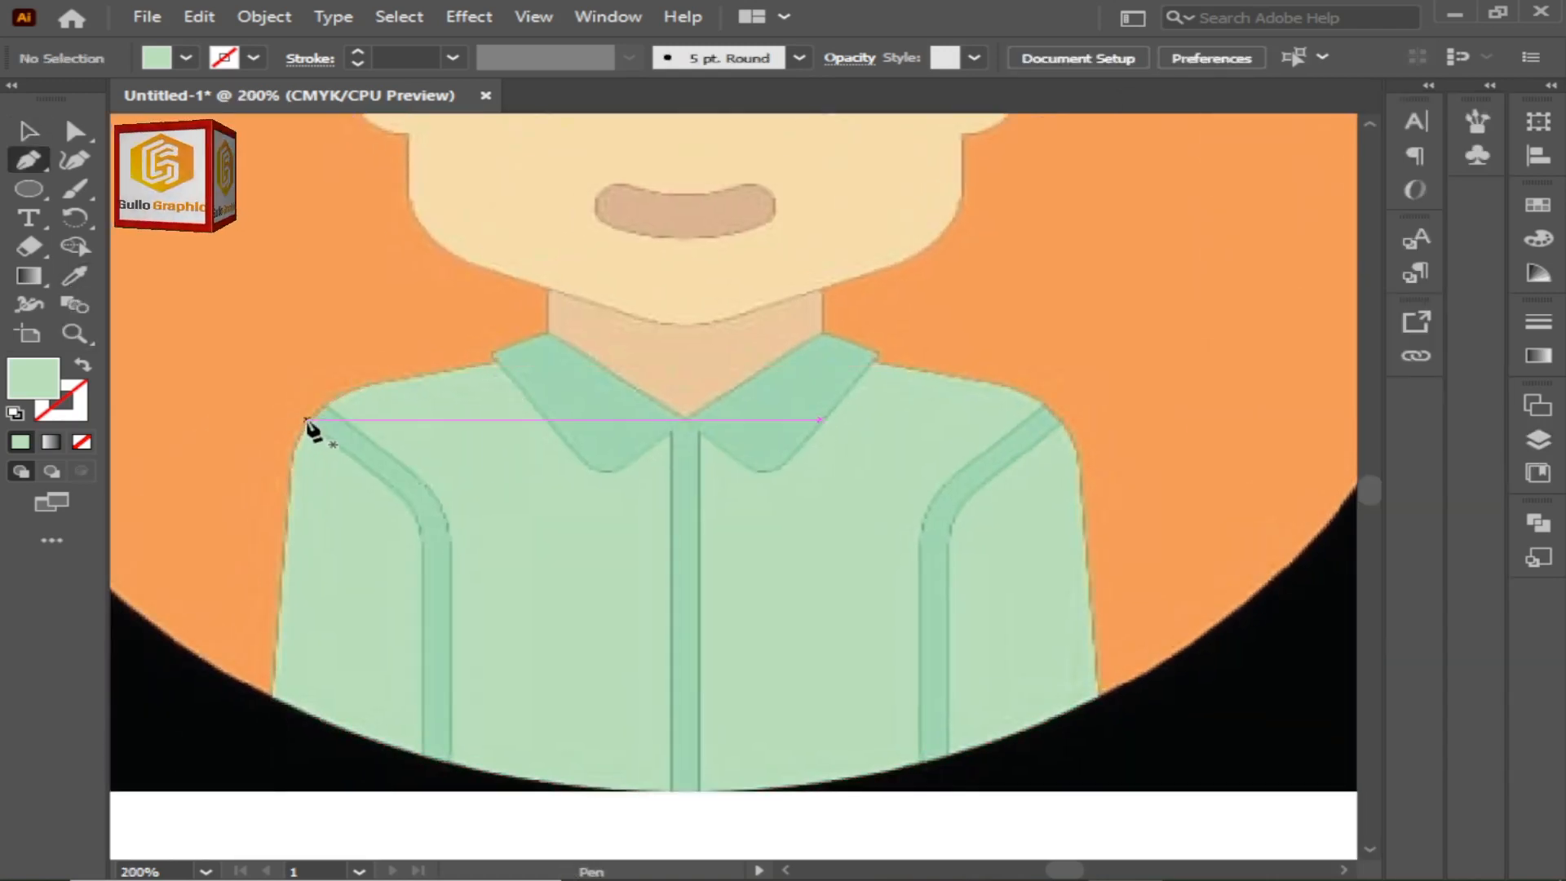
click(306, 420)
click(394, 492)
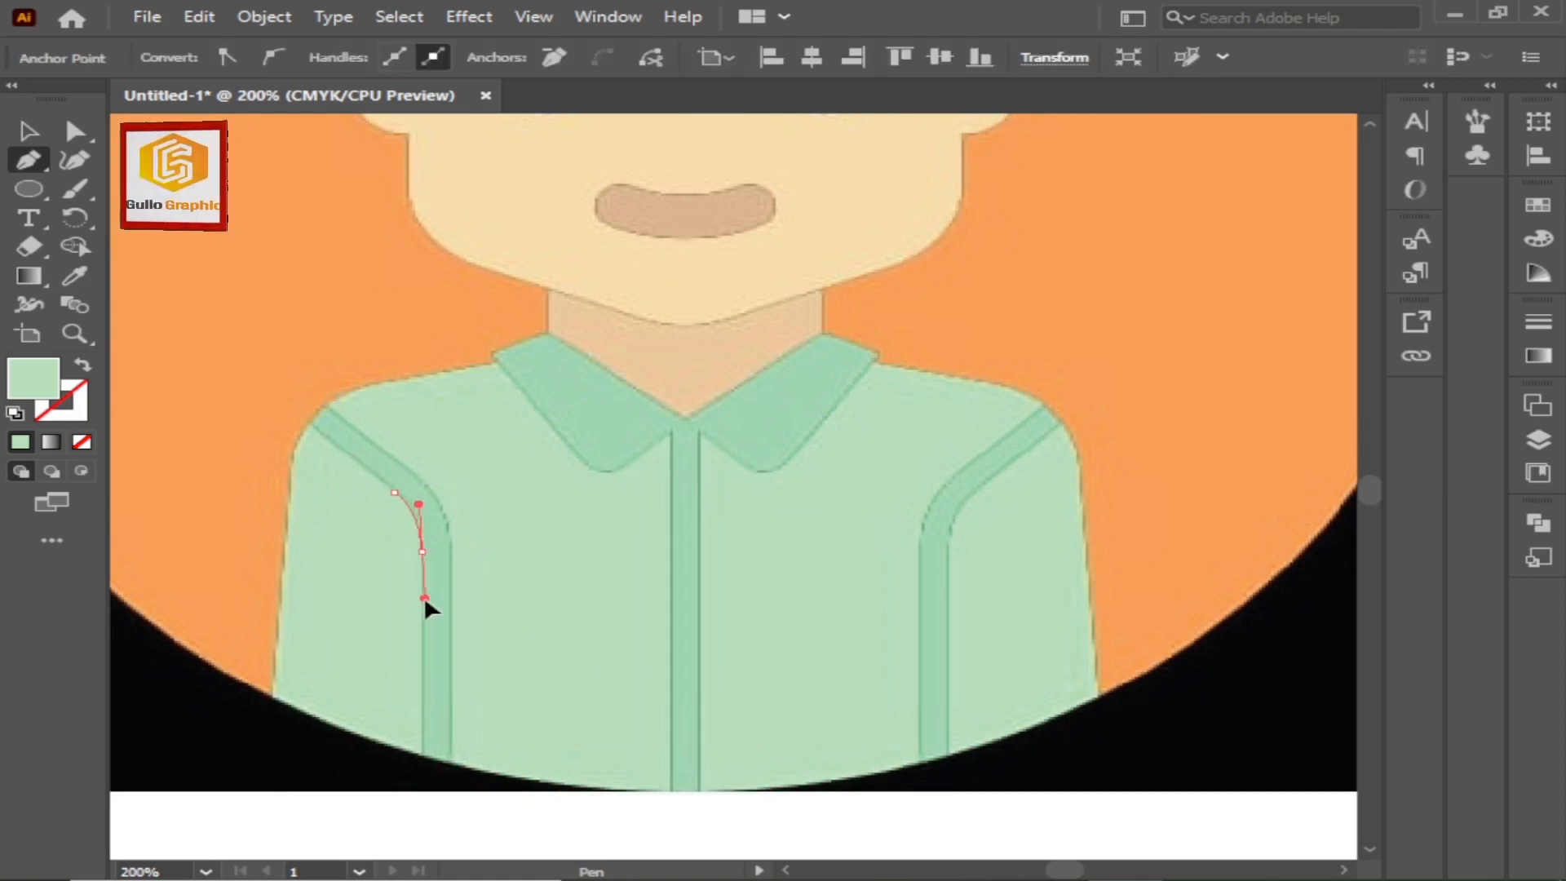
click(451, 764)
click(450, 555)
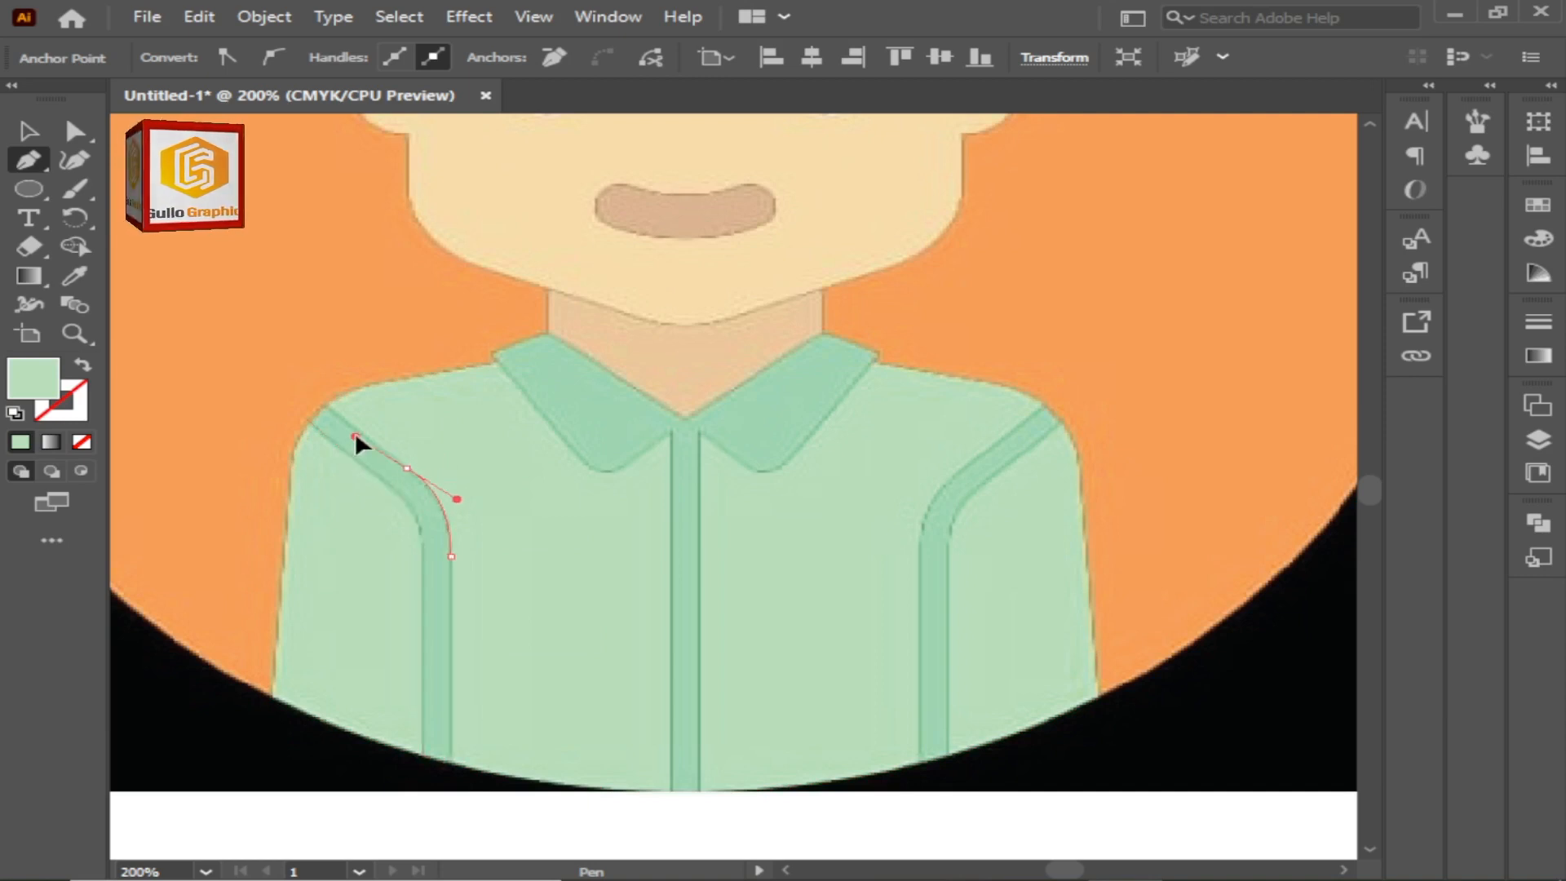
drag(308, 420, 309, 422)
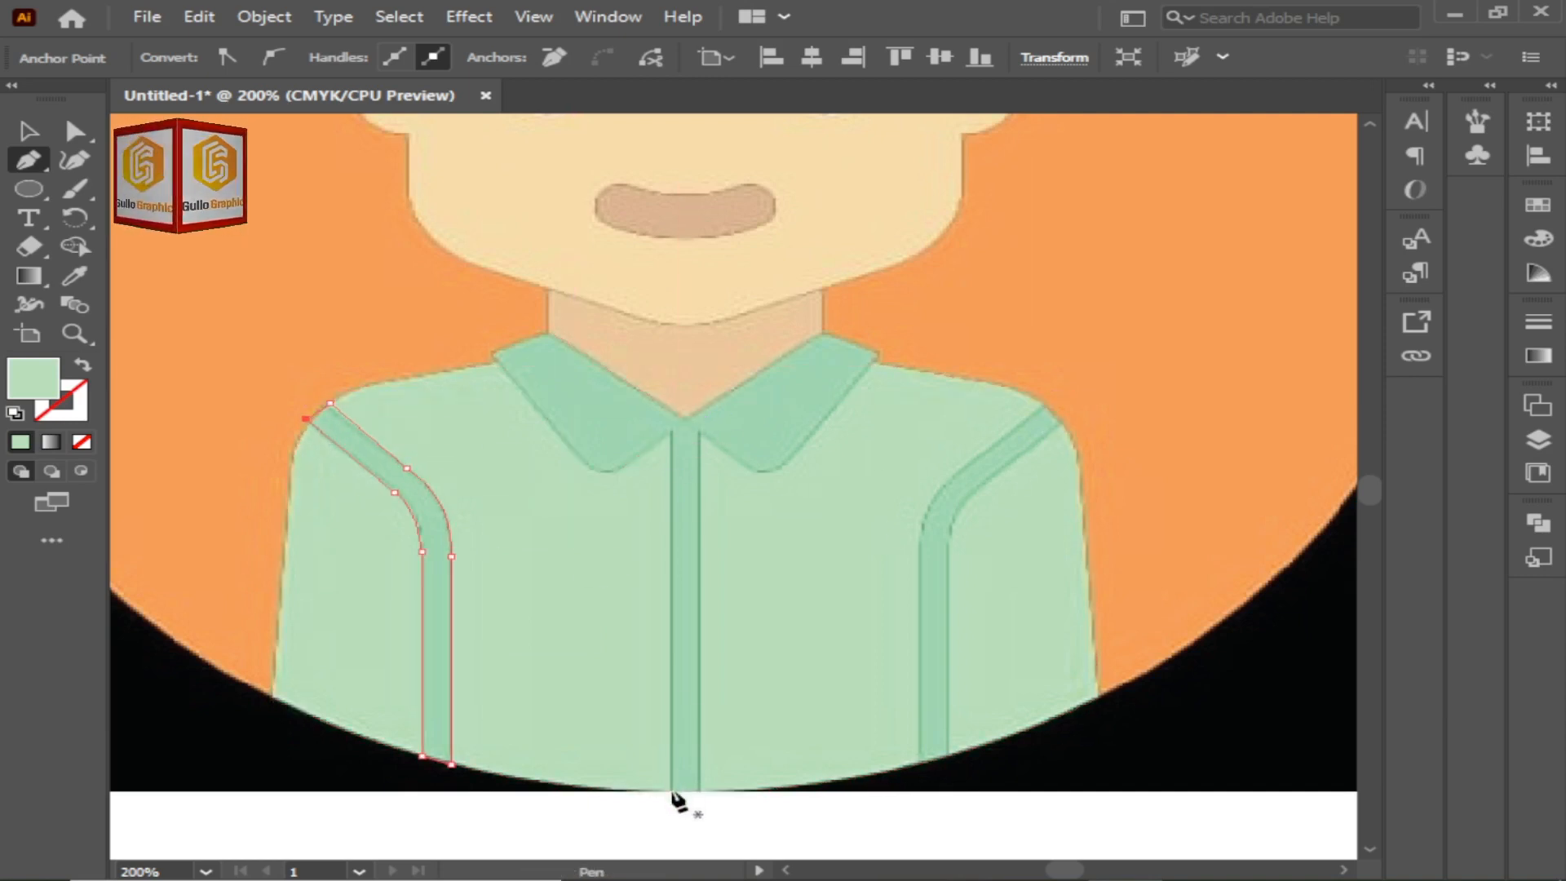
Trace the shirt's centre placket strip as a closed shape from the lower edge up to the collar point
drag(669, 787, 672, 730)
click(670, 427)
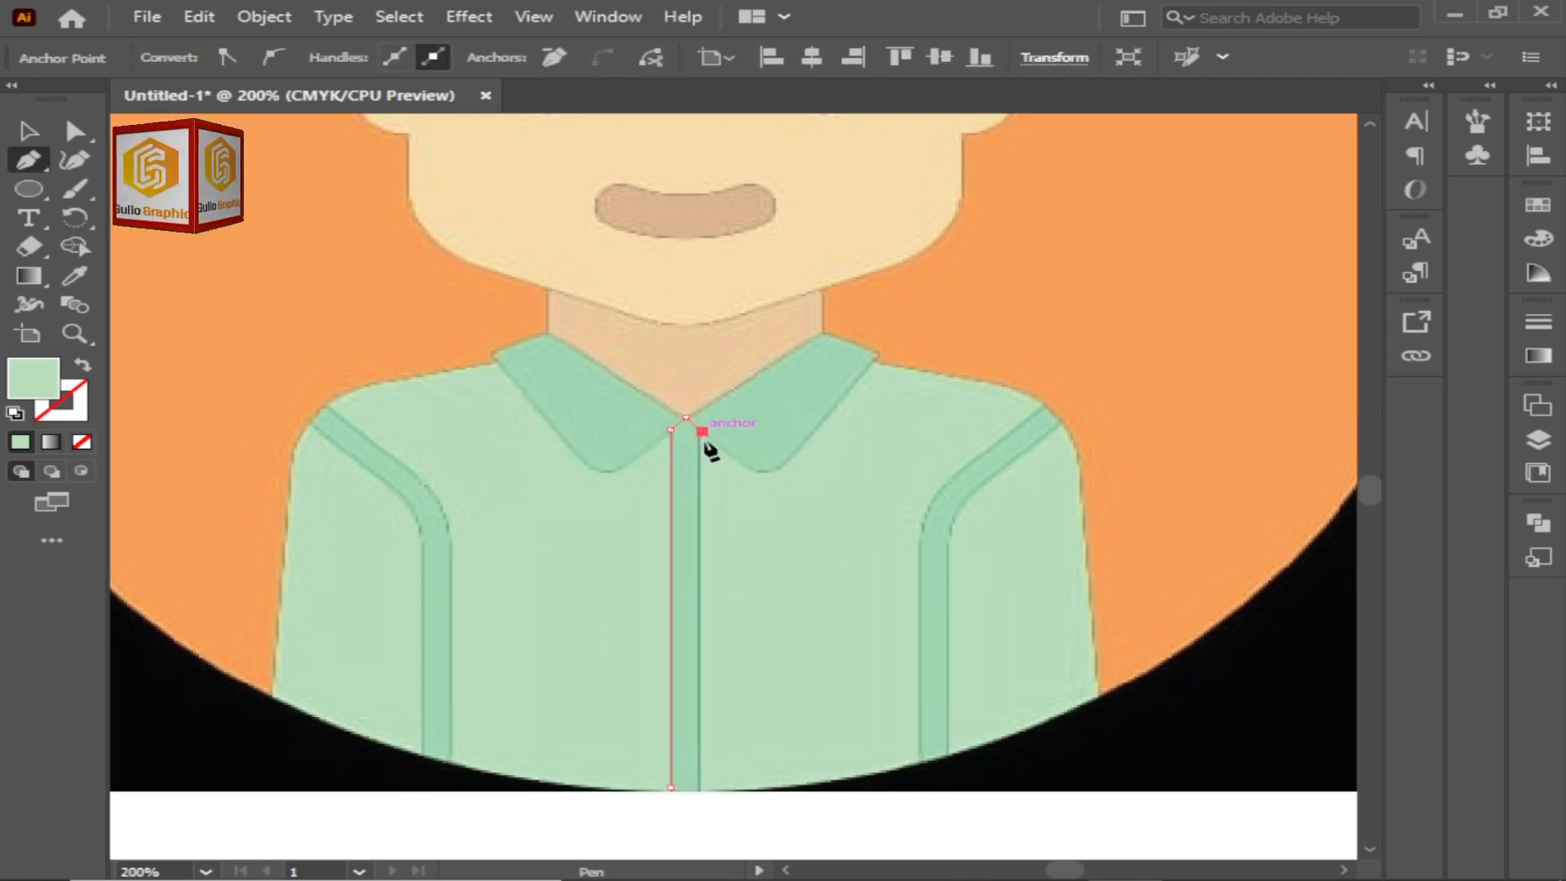
Trace the right sleeve stripe as a closed shape and fill it with the darker green sampled from the reference
click(919, 764)
click(919, 561)
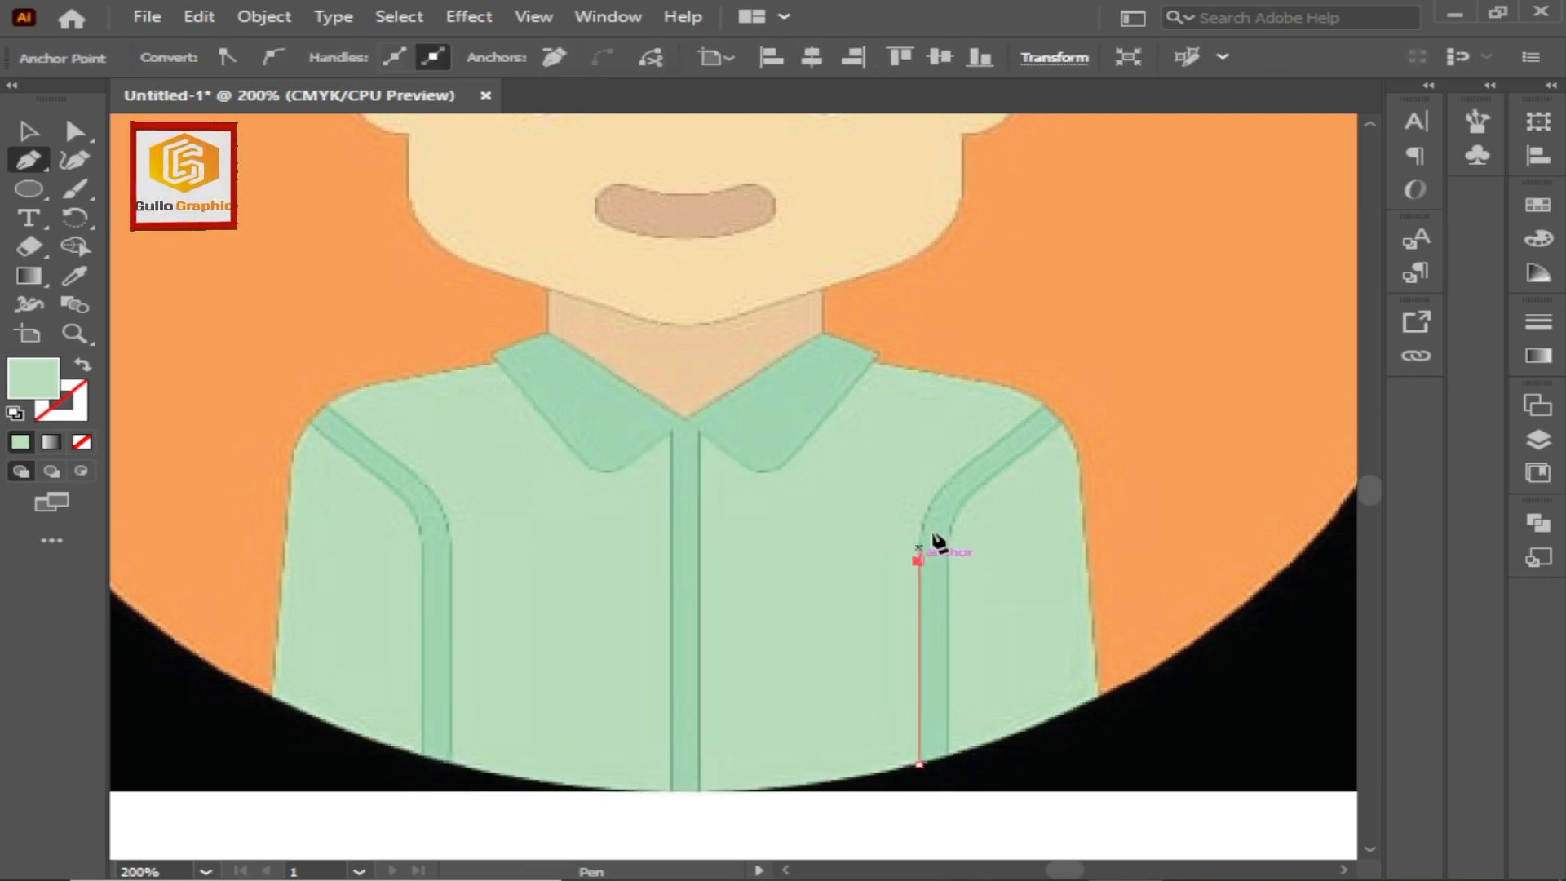
click(950, 473)
click(1043, 402)
click(1058, 418)
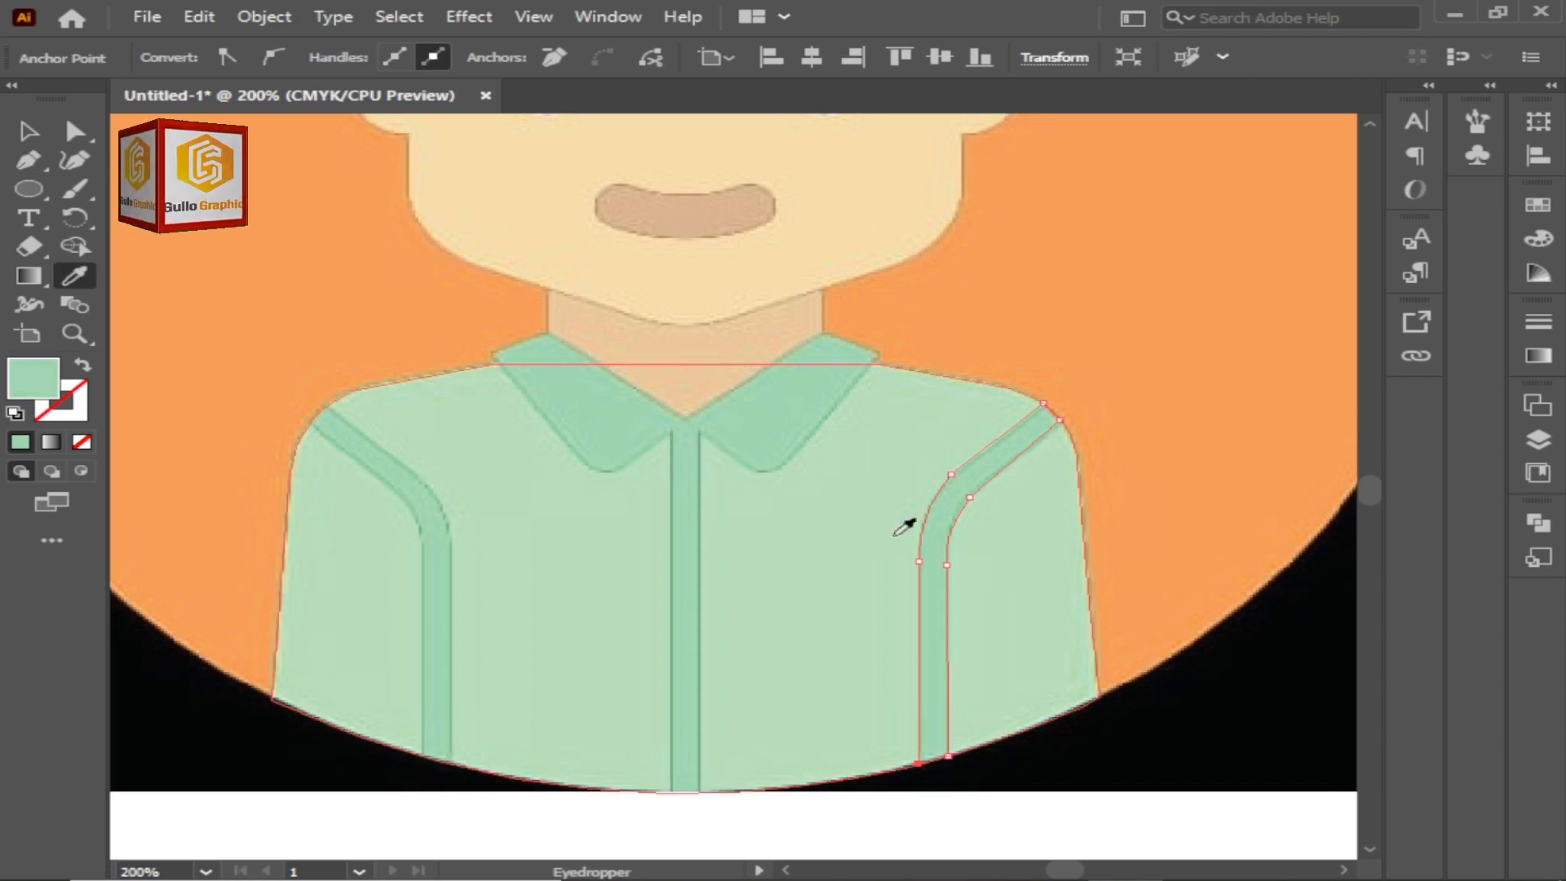
Deselect the right stripe and hide Layer 1
click(1303, 492)
click(1537, 440)
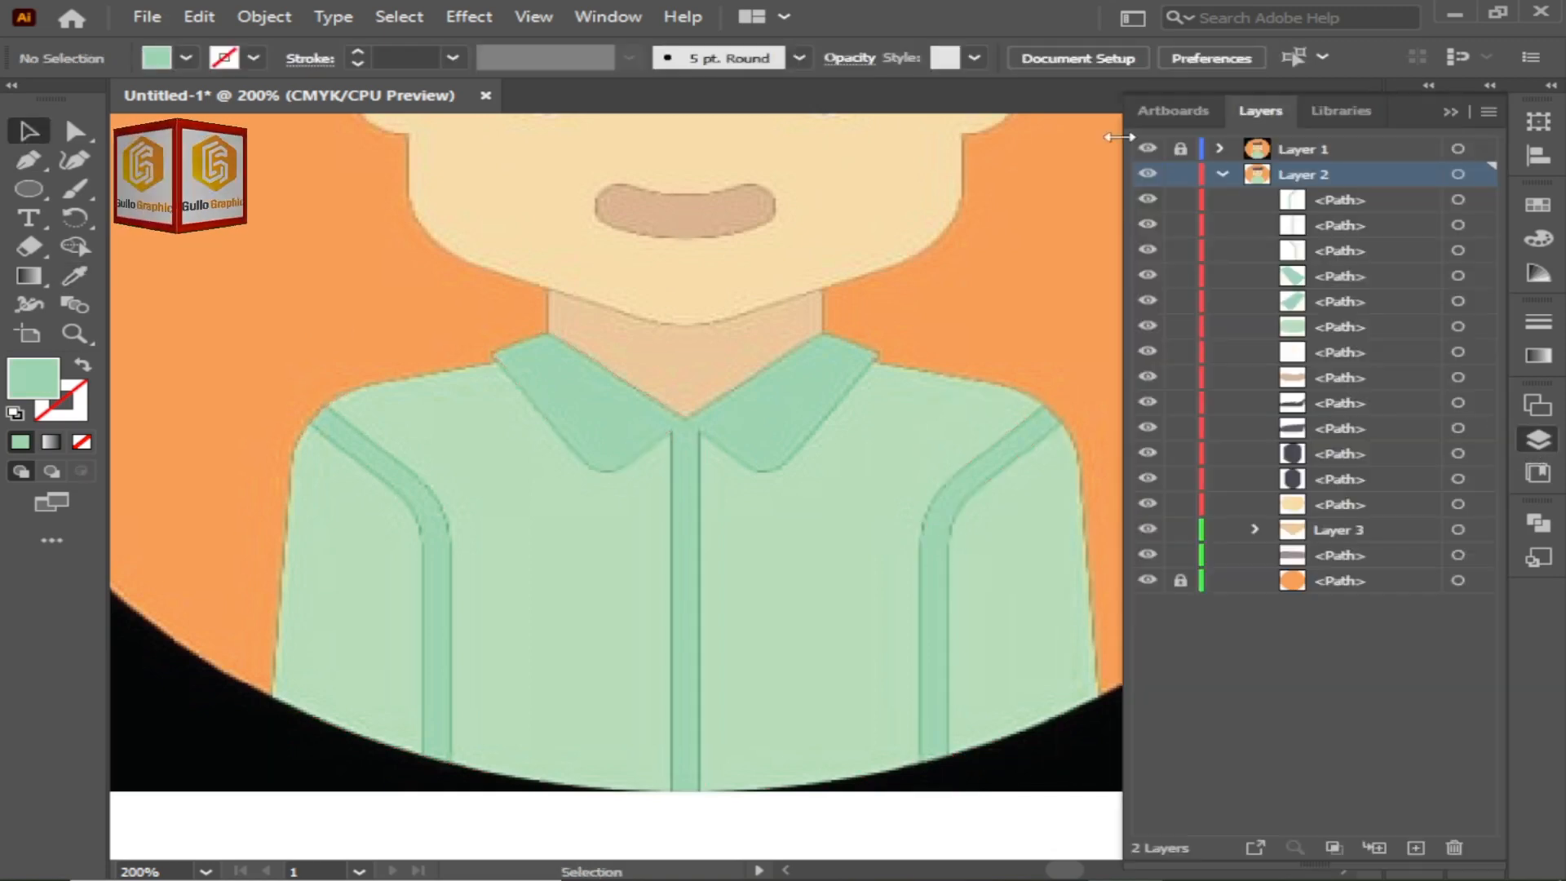
click(1147, 149)
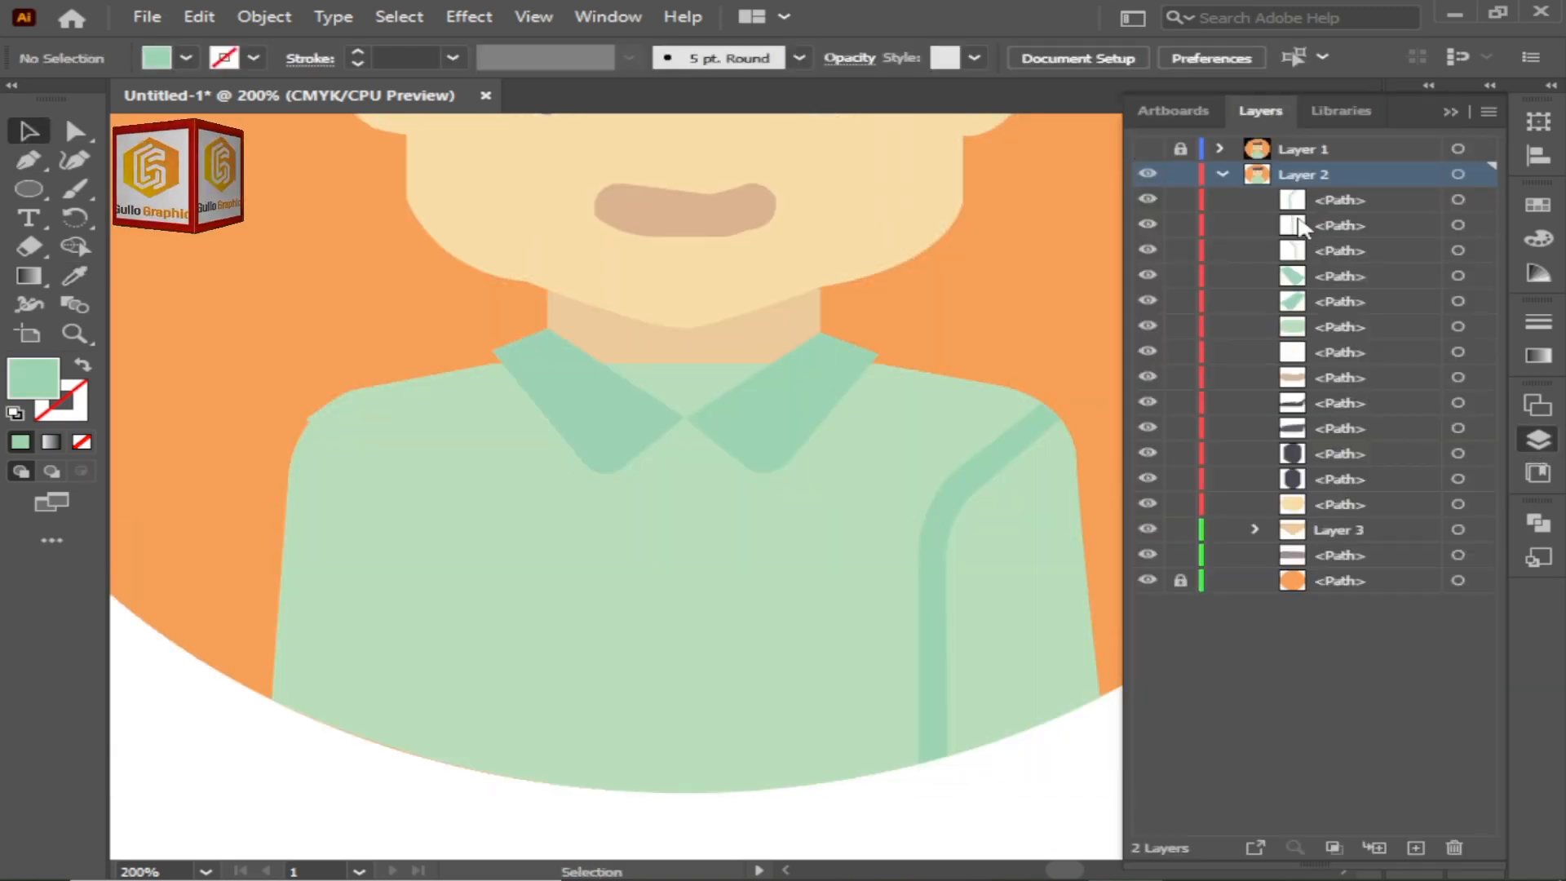
Try to reorder the placket, stripe and collar paths in Layer 2, then undo the last changes
drag(1289, 223, 1319, 331)
click(691, 555)
click(1323, 274)
right_click(830, 369)
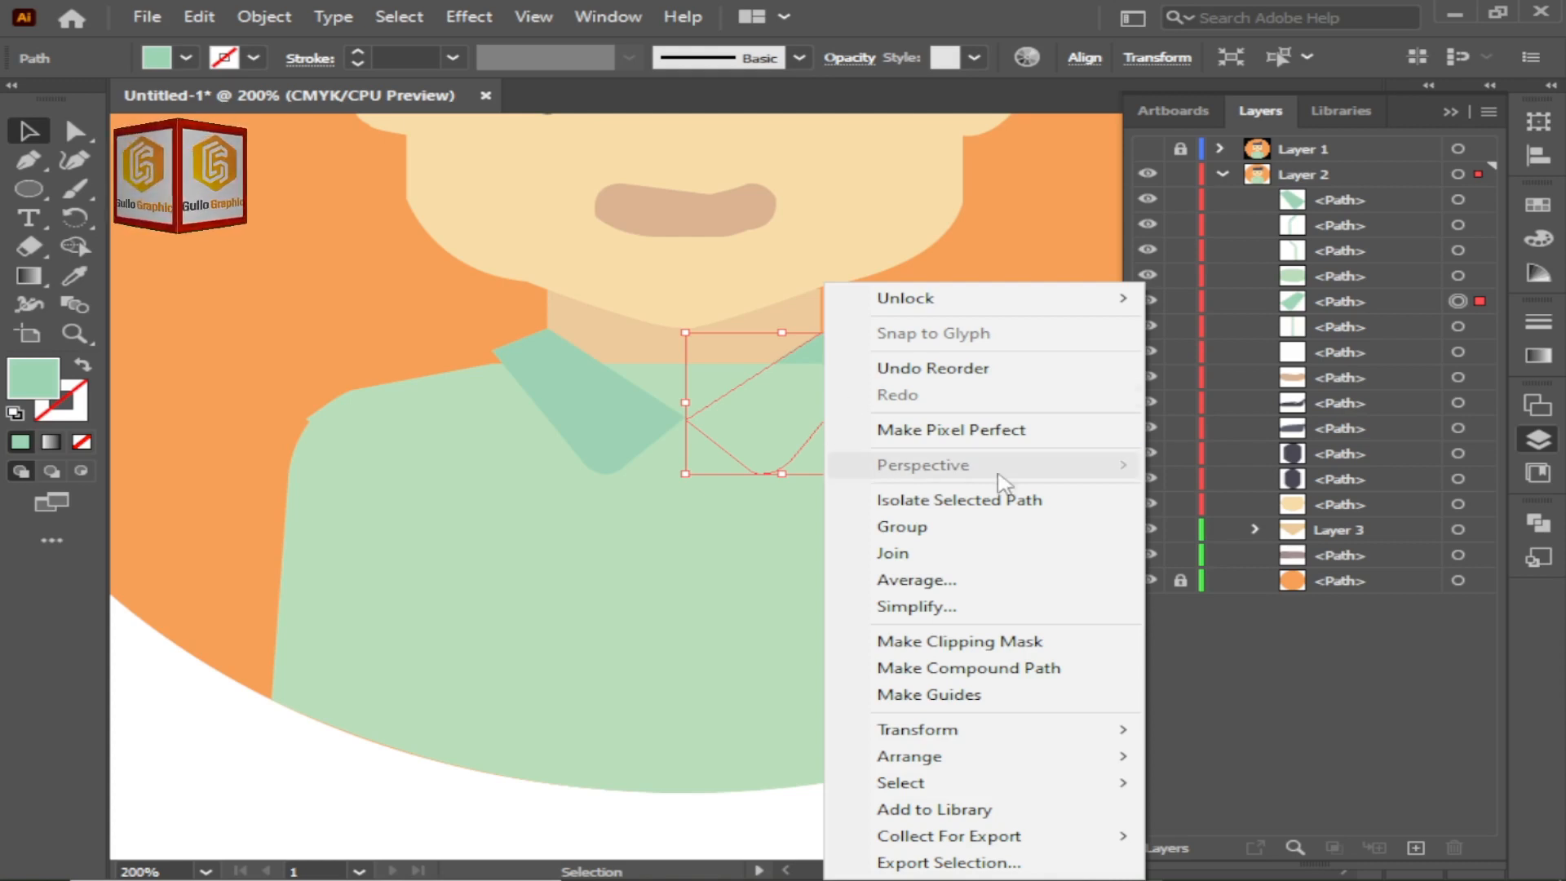
click(1181, 634)
click(1077, 341)
key(ctrl+z)
key(ctrl+z)
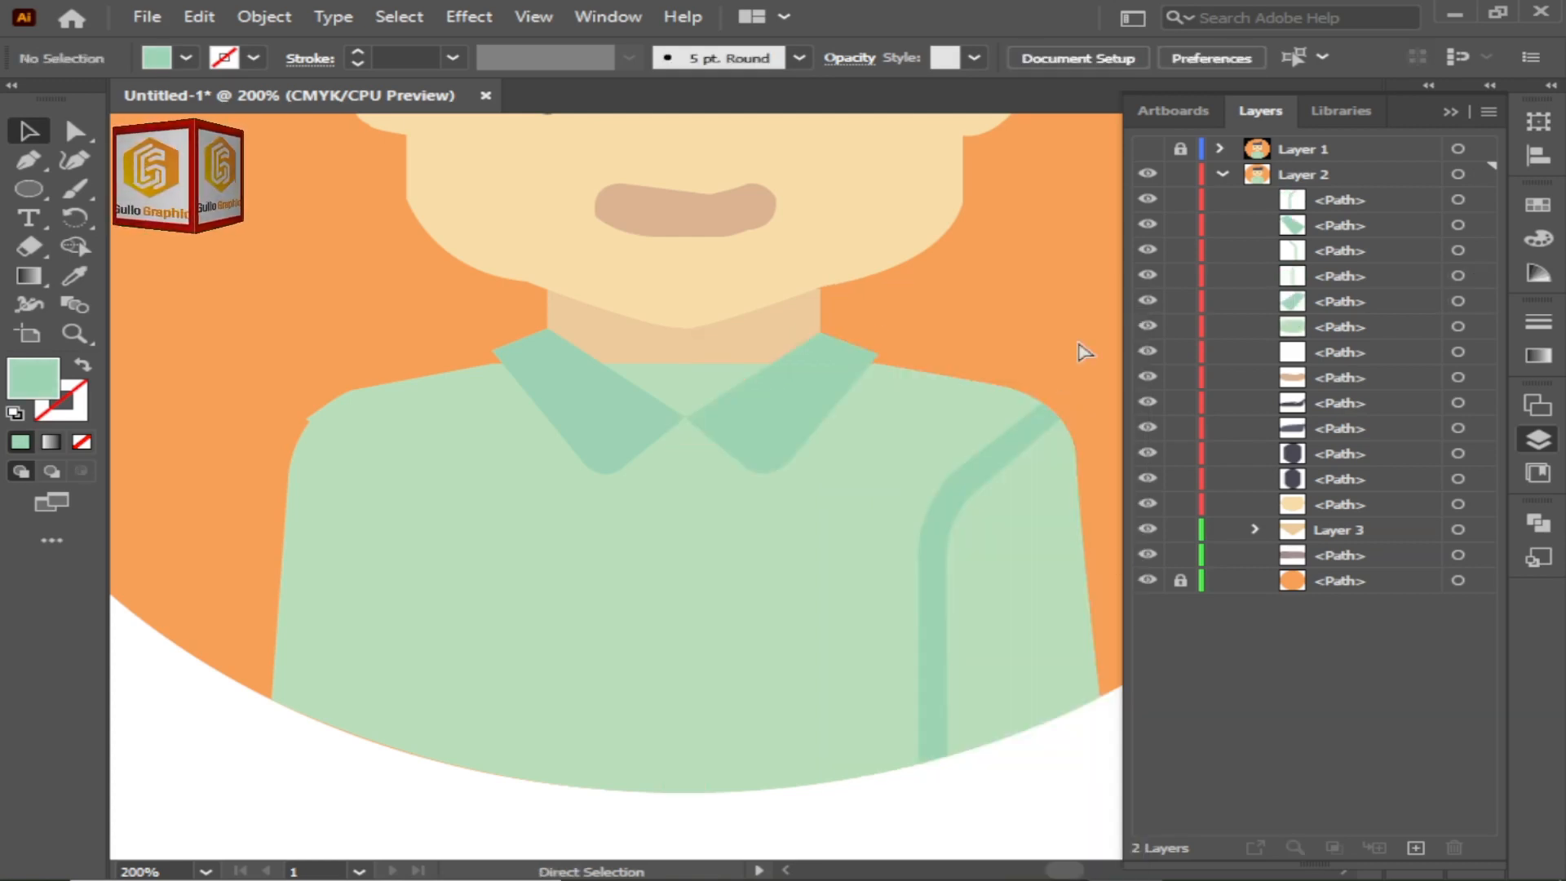
Try to move the centre placket path to another place in the Layer 2 stack
key(v)
click(683, 612)
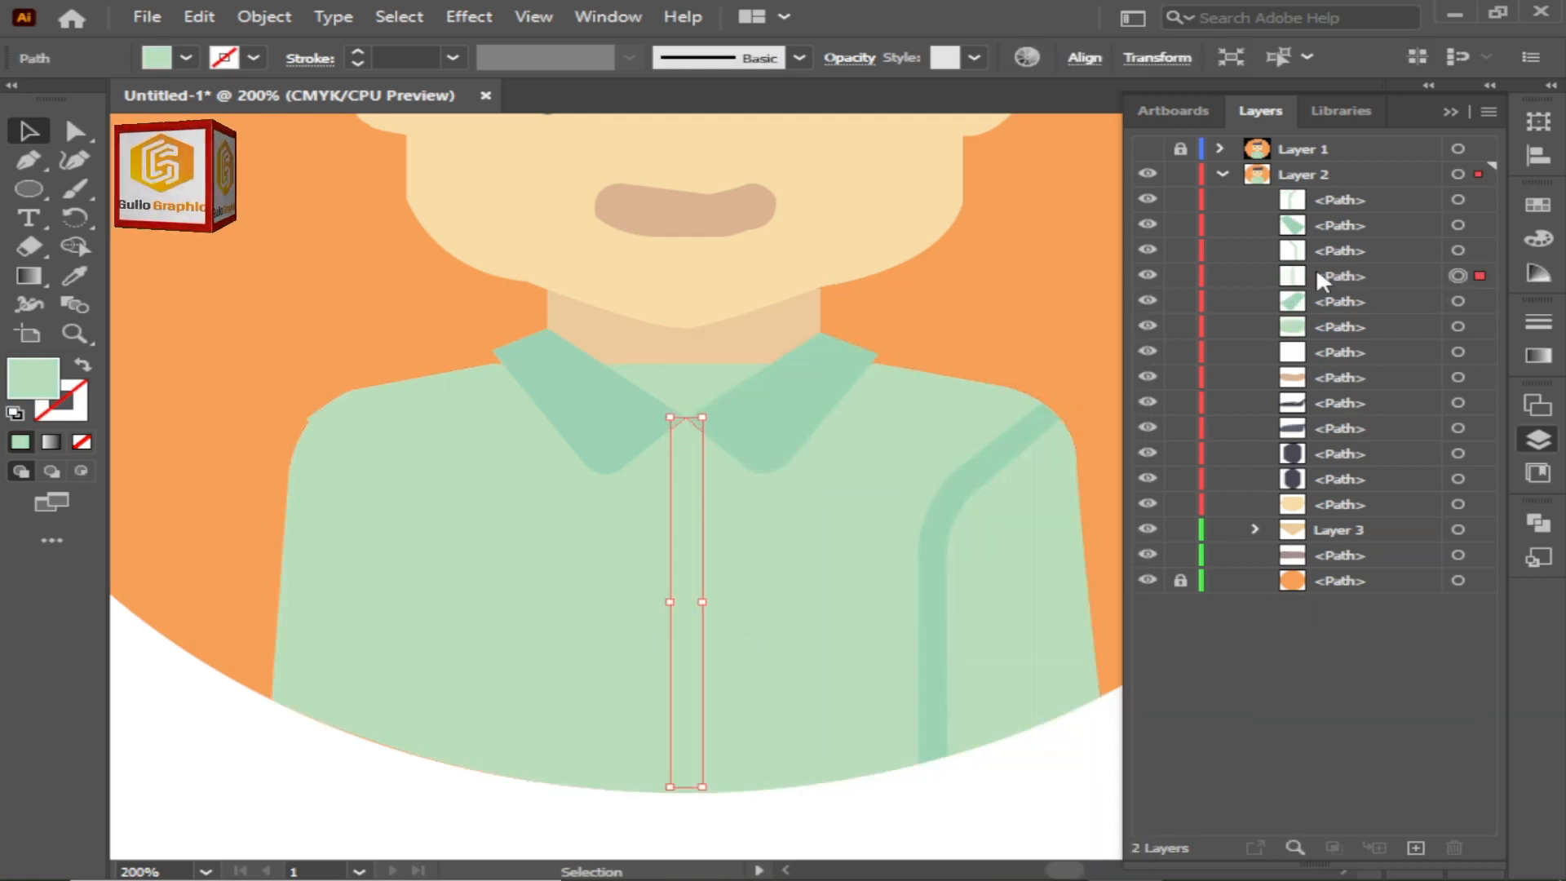
drag(1315, 267, 1308, 439)
drag(1314, 537, 1315, 470)
drag(1313, 460, 1313, 450)
drag(1311, 501, 1315, 419)
drag(1334, 322, 1347, 260)
Bring the left sleeve stripe and the centre placket strip to the front, then deselect
right_click(433, 586)
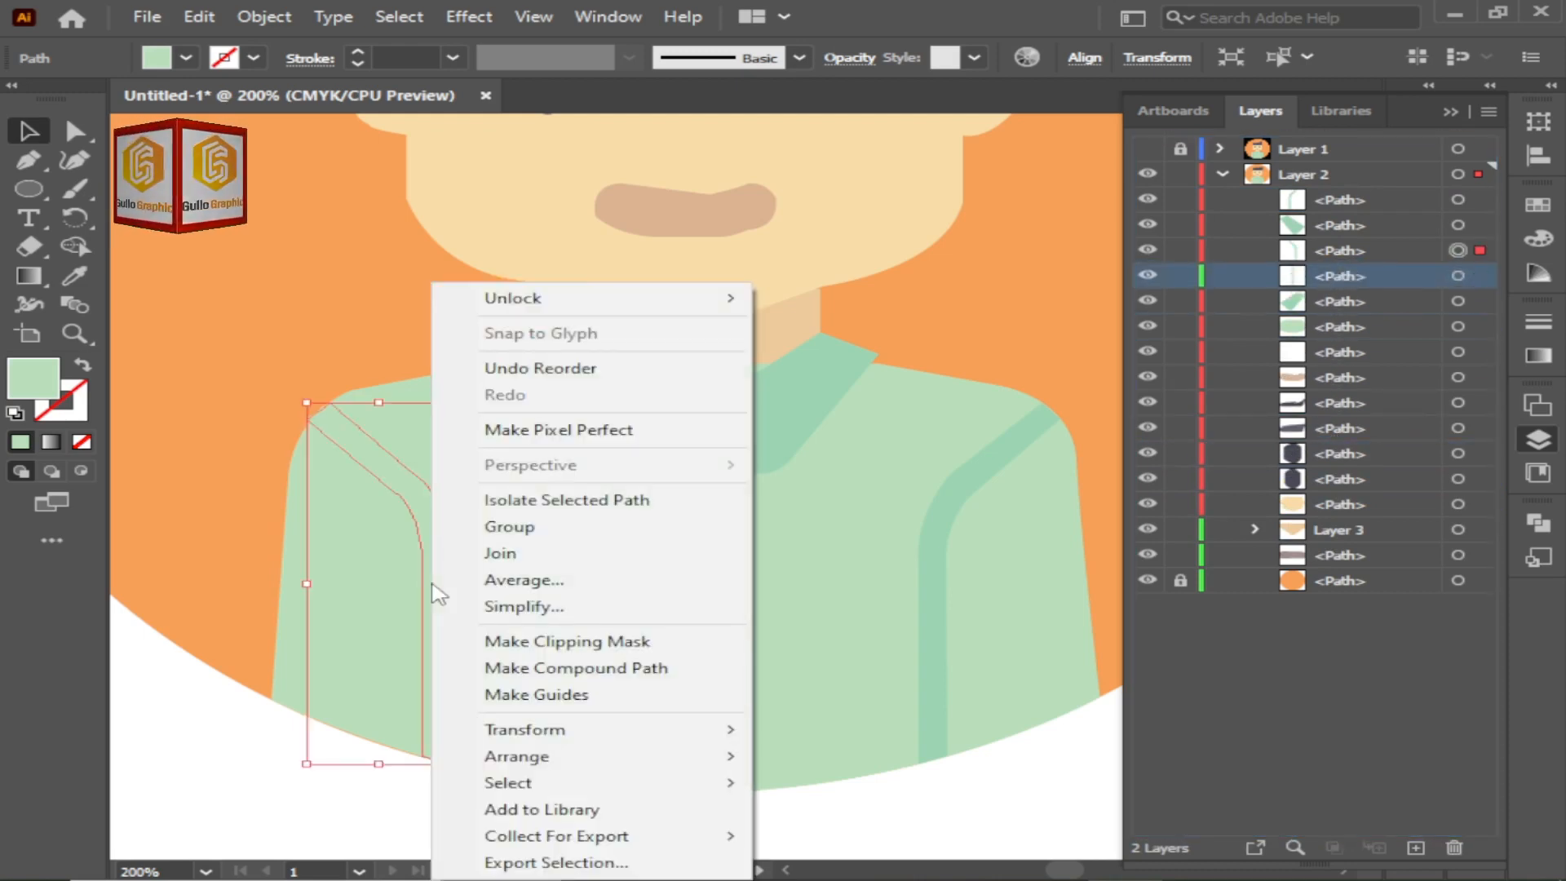
mouse_move(577, 758)
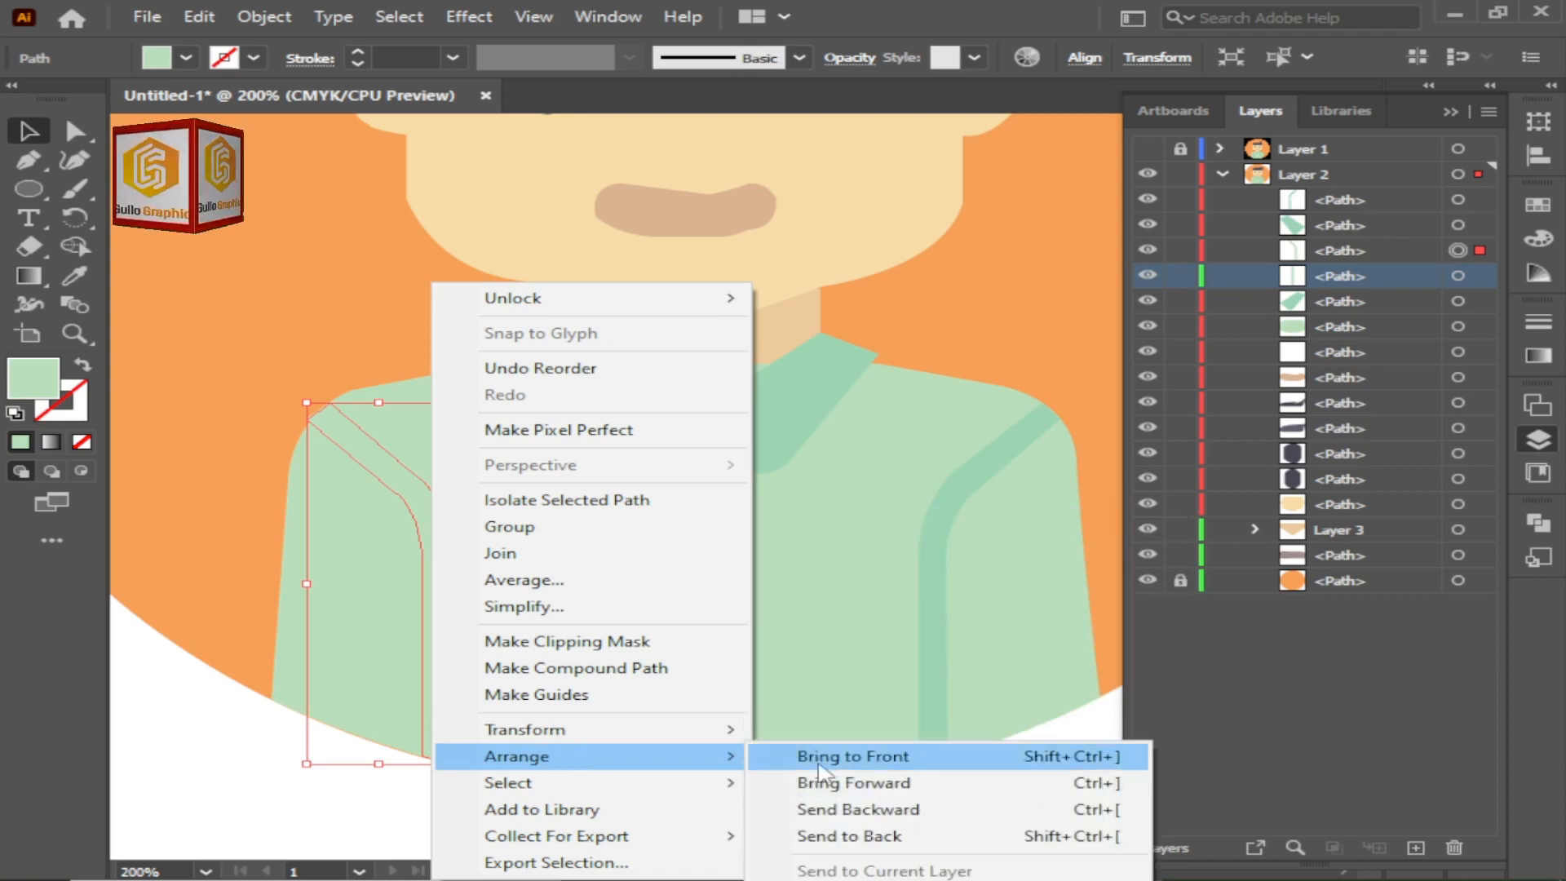
click(824, 756)
right_click(442, 577)
mouse_move(734, 757)
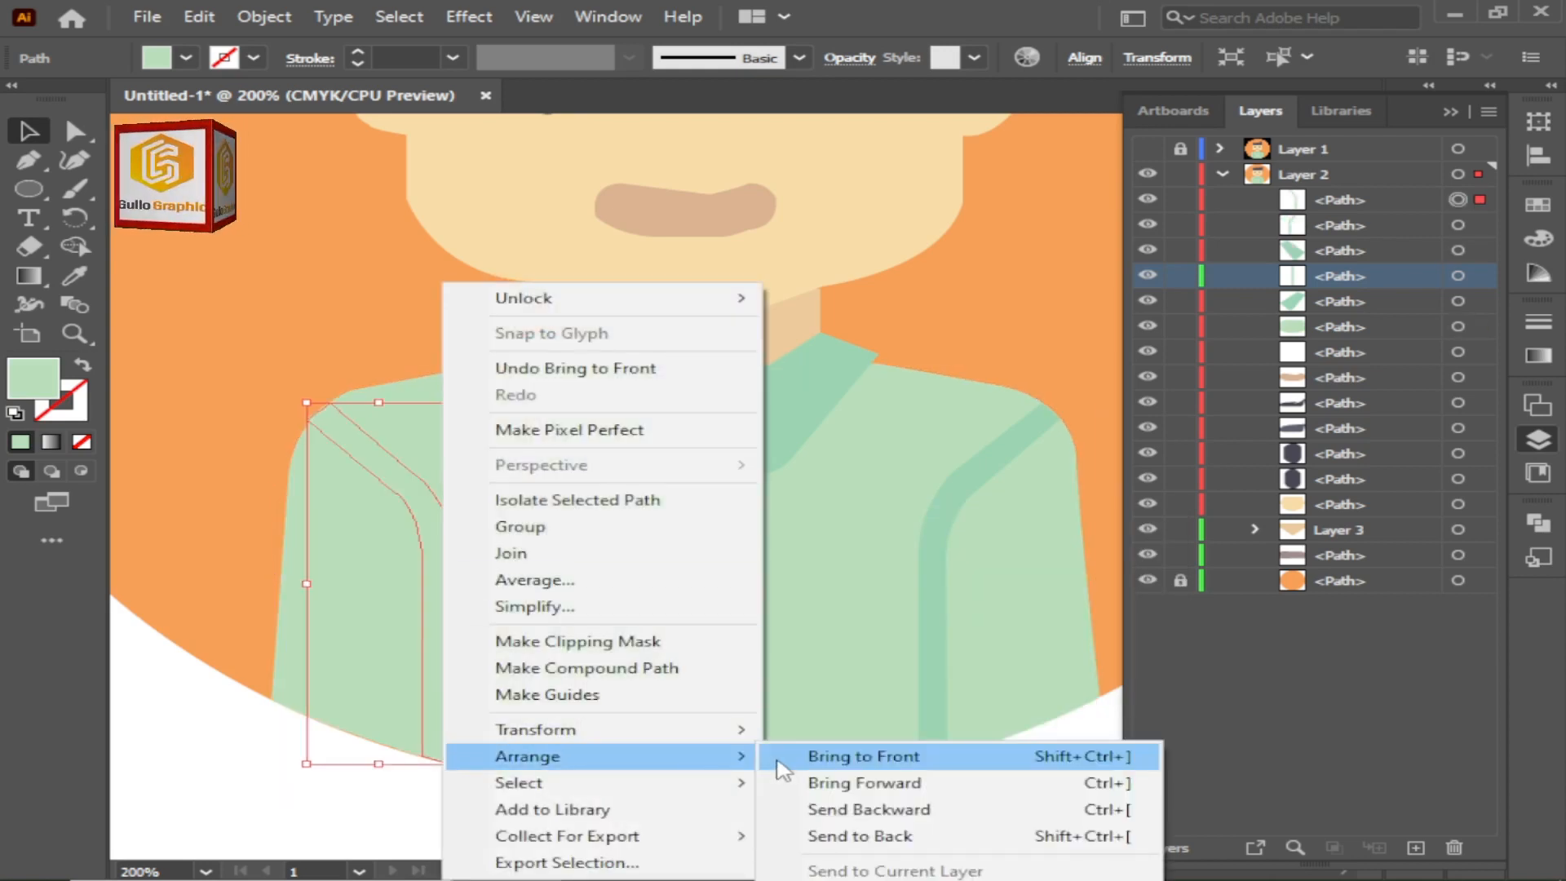
click(781, 757)
right_click(680, 620)
mouse_move(815, 496)
click(1070, 503)
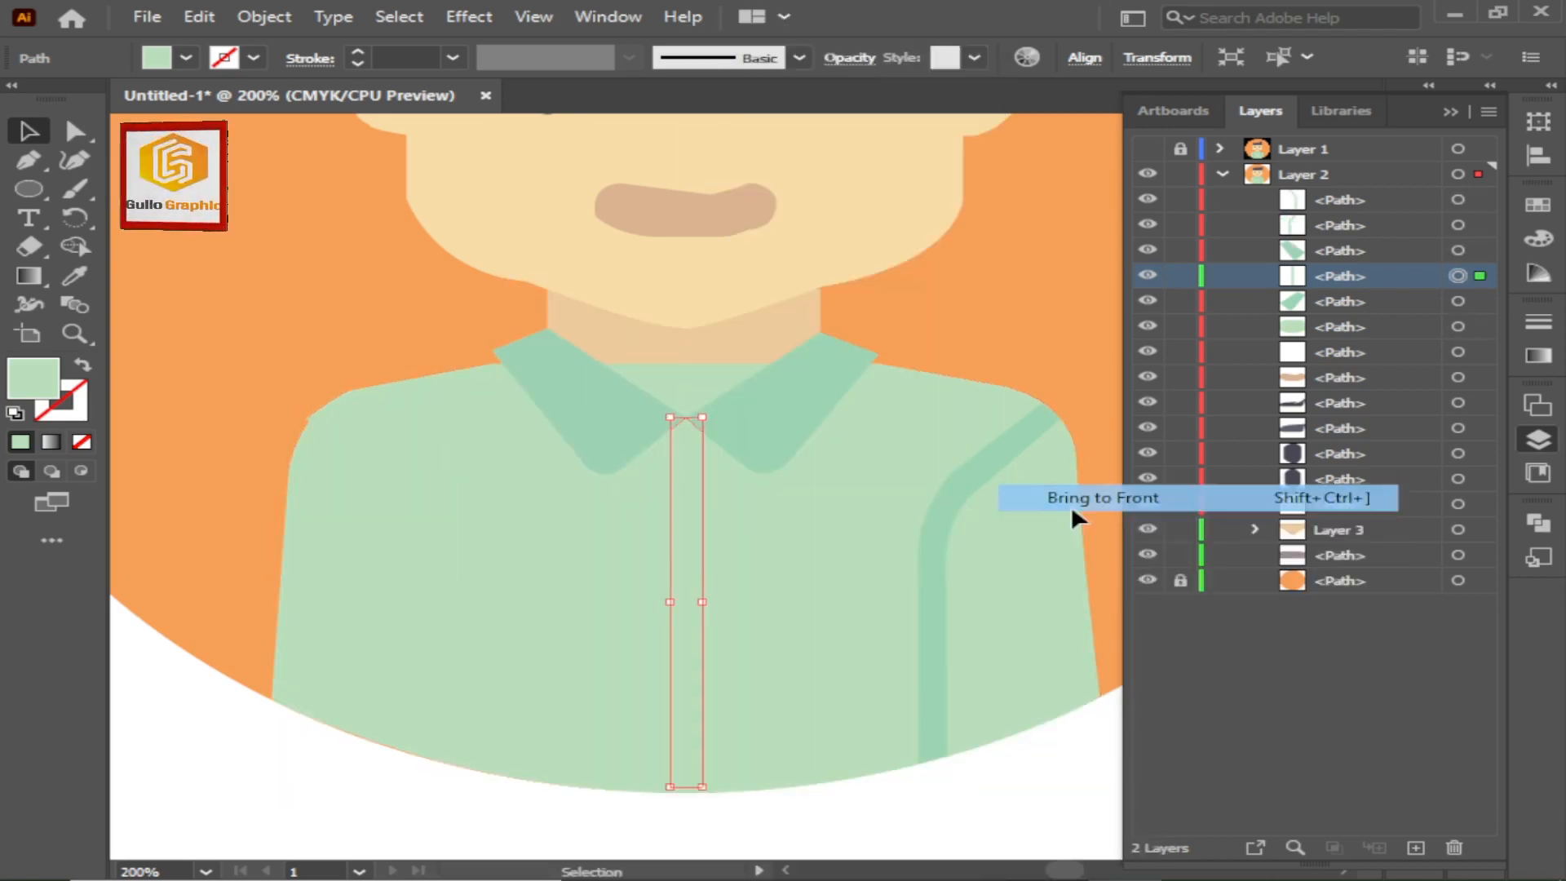
click(1050, 310)
Compare with the reference by showing and hiding Layer 1, and move the right collar flap path to the top of Layer 2
click(1148, 149)
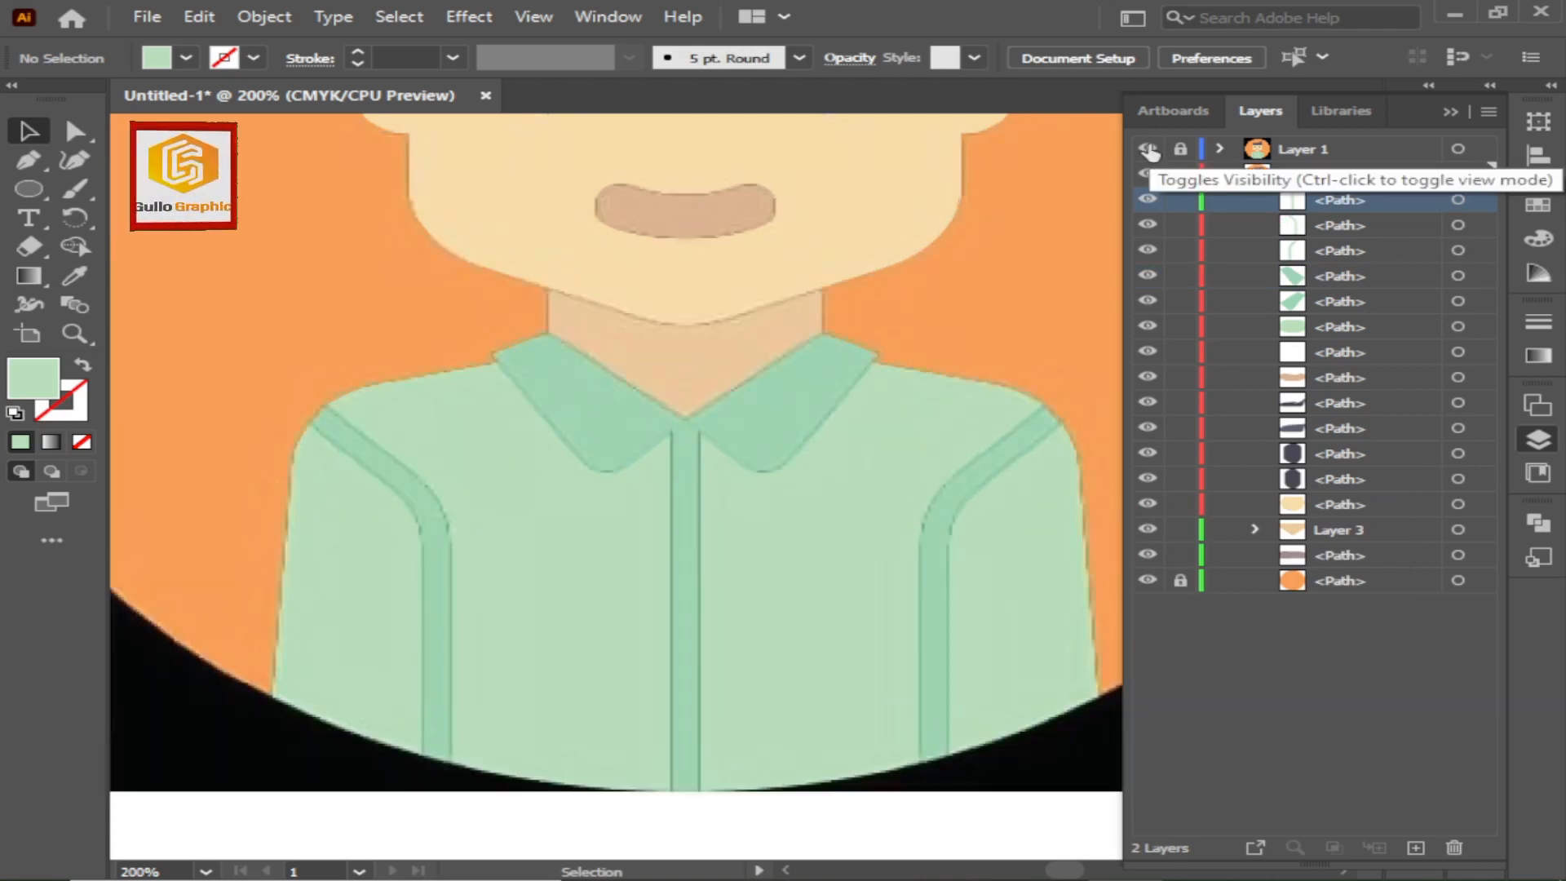
click(1149, 149)
mouse_move(1293, 529)
mouse_down()
mouse_move(1292, 502)
mouse_move(1297, 550)
mouse_move(1291, 474)
mouse_move(1299, 513)
mouse_up()
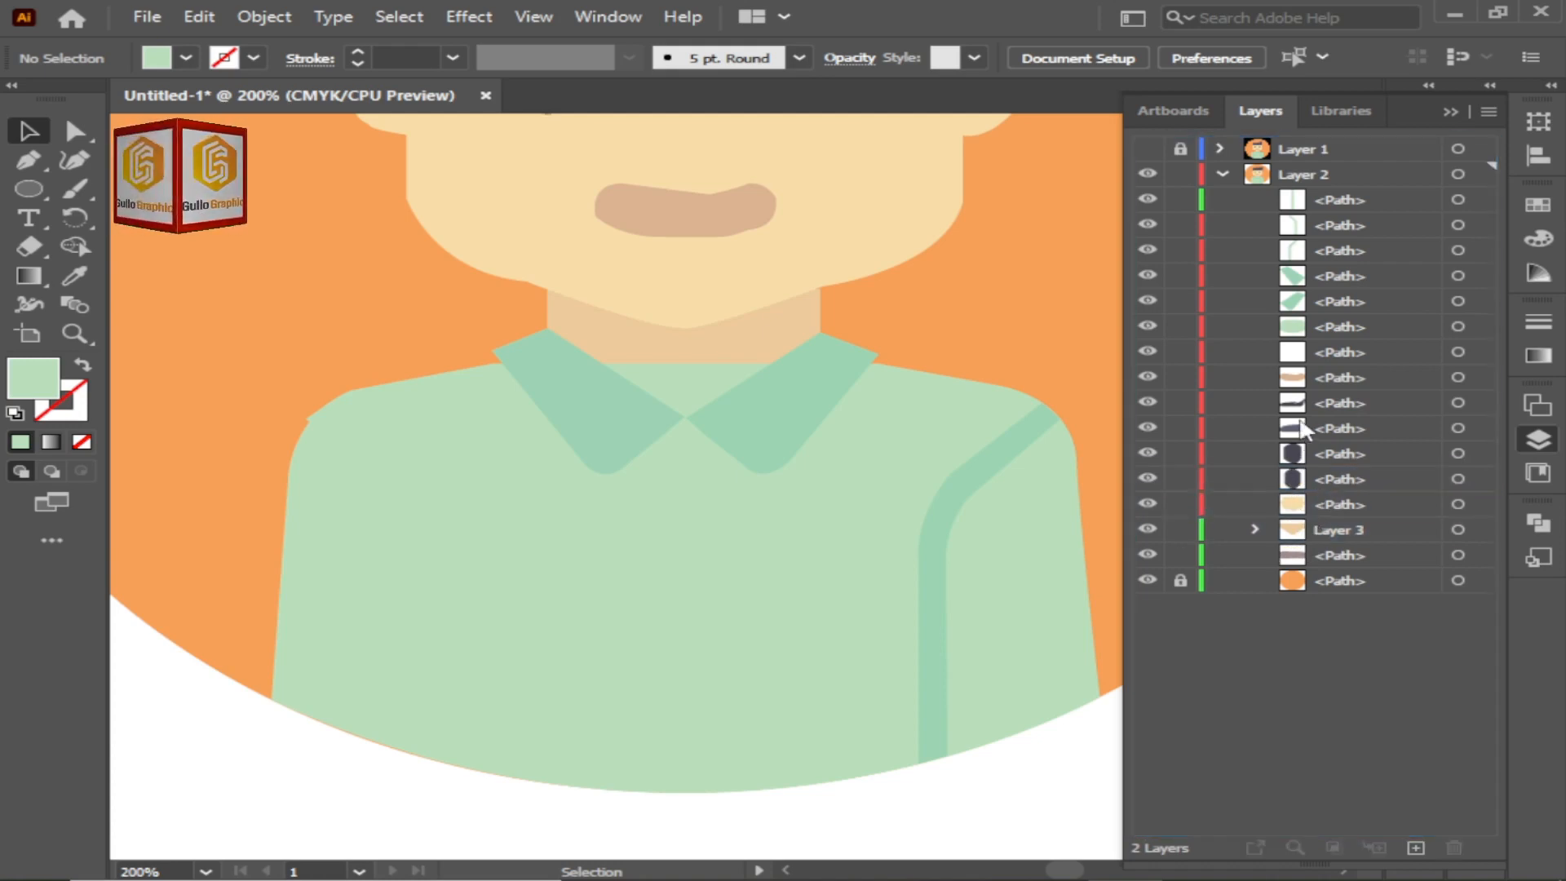
drag(1285, 285, 1315, 189)
Check the upper paths by toggling their visibility, and move the centre placket path directly above the shirt body path
key(z)
alt+click(717, 428)
alt+click(718, 430)
alt+click(779, 417)
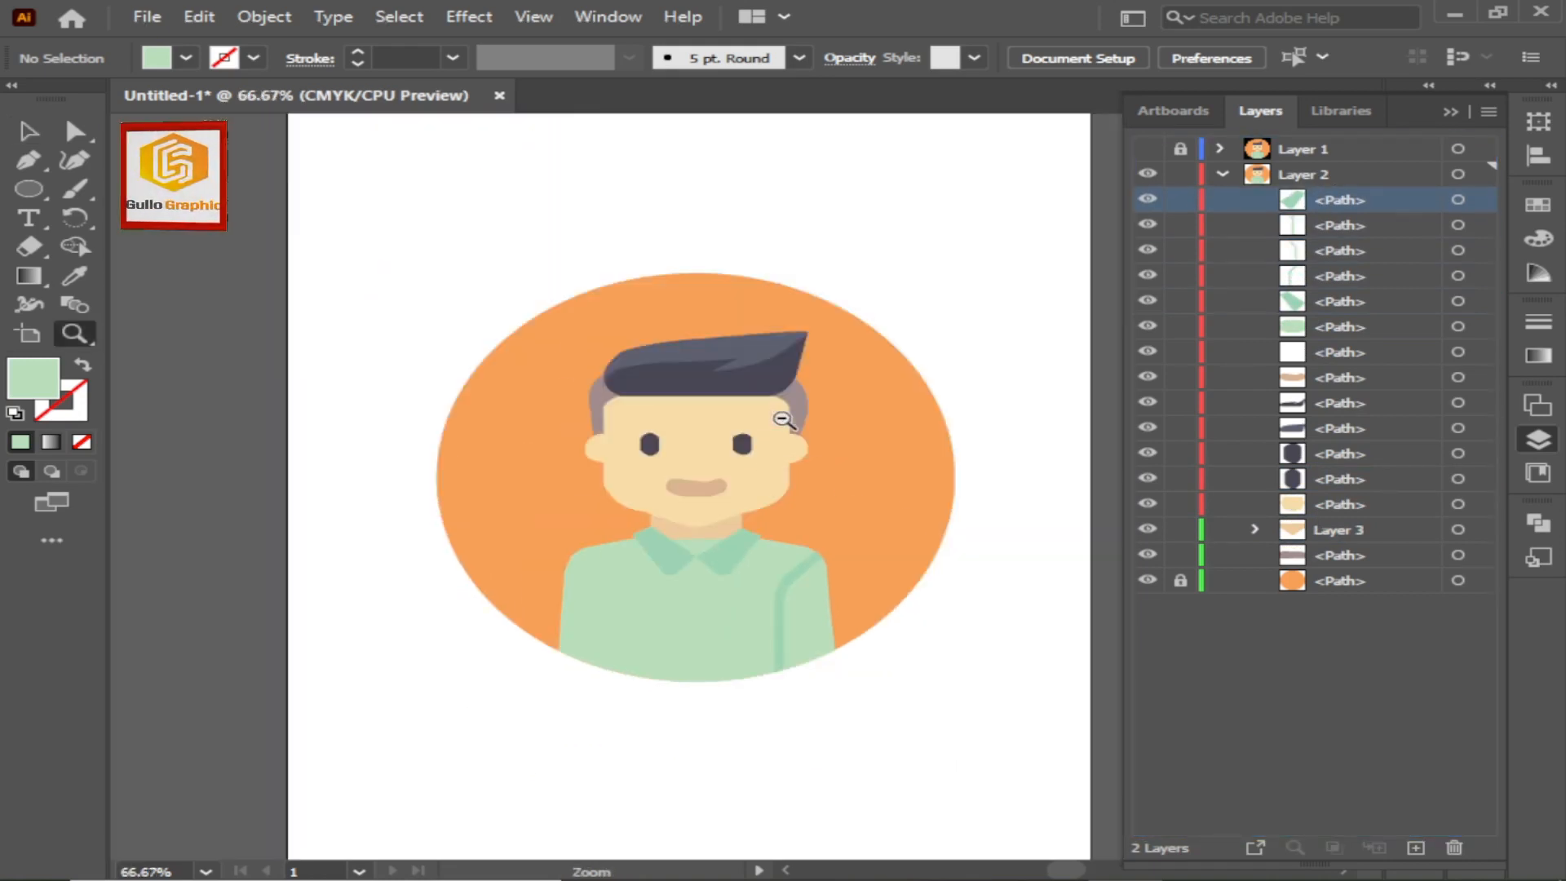
drag(782, 418, 782, 446)
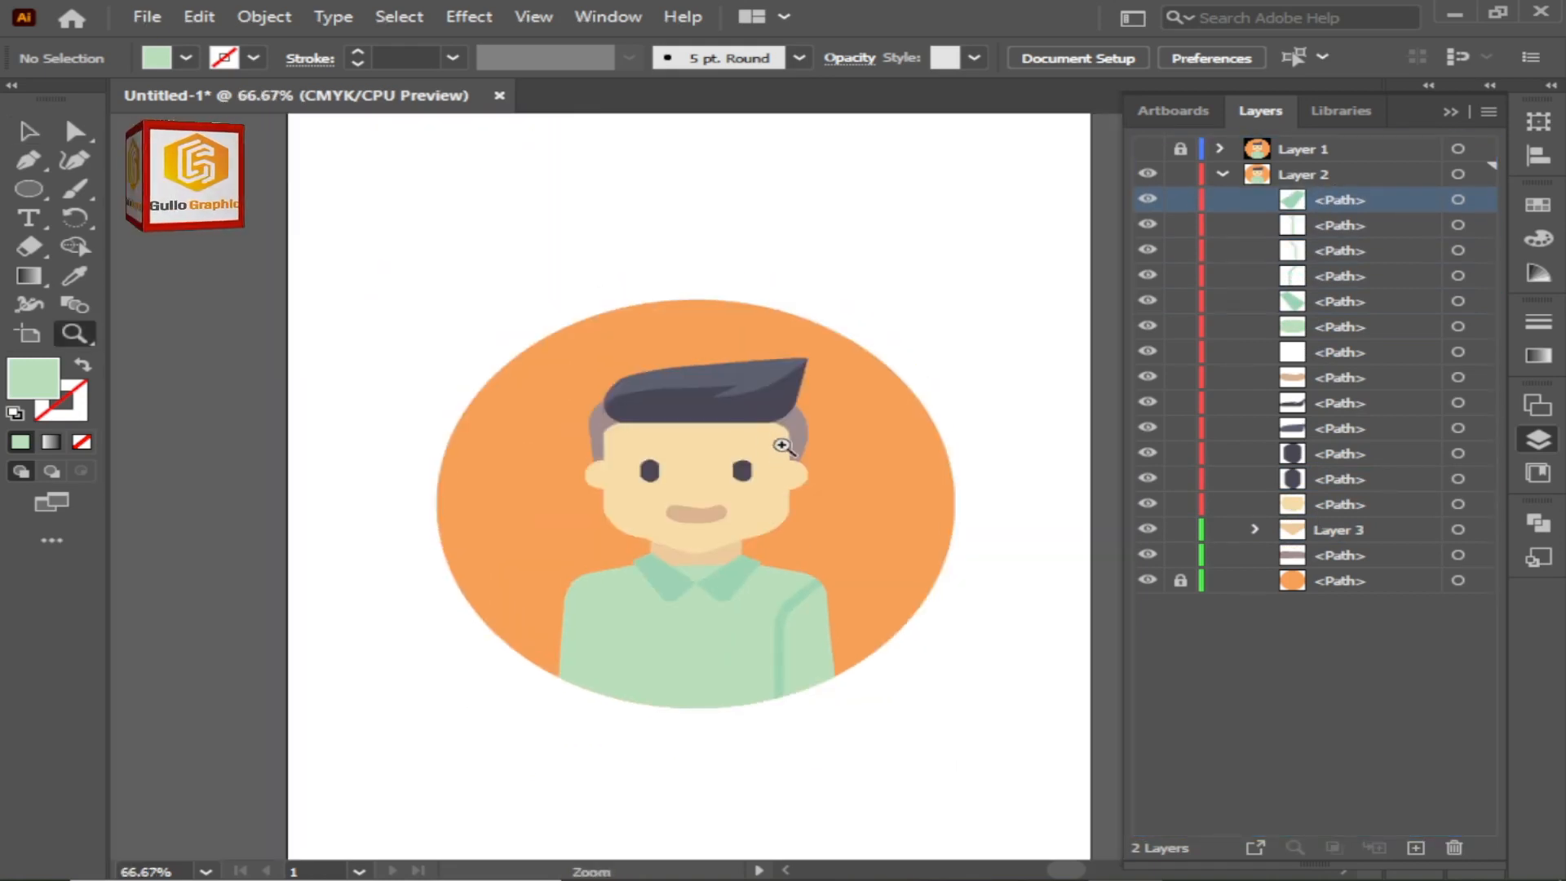
click(1146, 200)
click(1146, 200)
click(1149, 227)
drag(1311, 226, 1290, 320)
Check the shirt body path by toggling its visibility, and move both sleeve stripe paths beneath the two collar flaps
click(1148, 326)
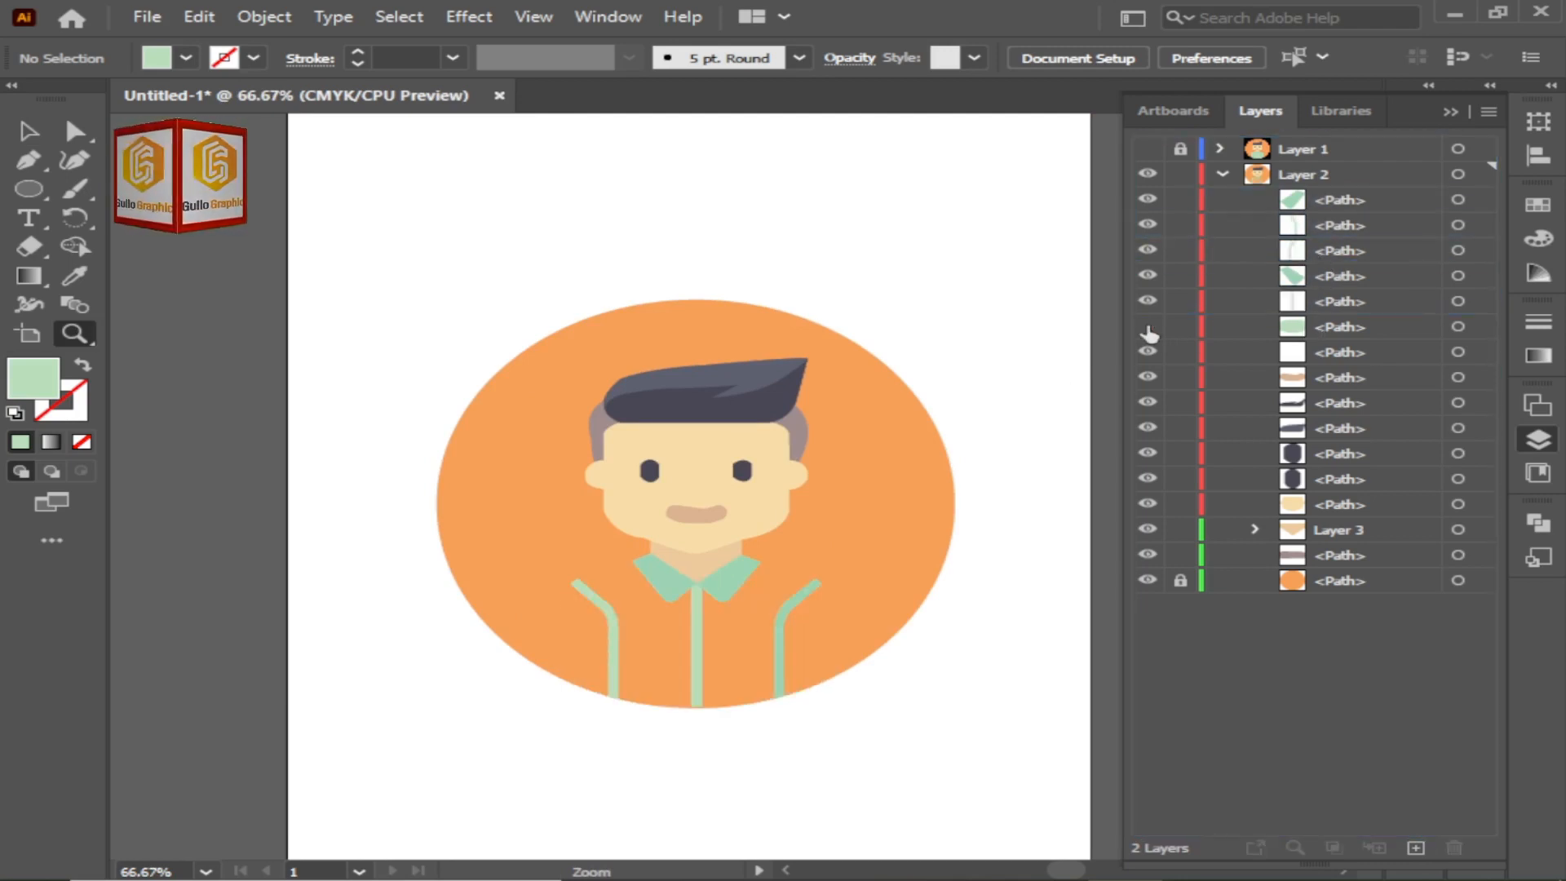
click(1147, 328)
click(1147, 328)
drag(1303, 253, 1303, 289)
drag(1317, 226, 1315, 253)
Move the shirt body path below the empty path in Layer 2 and delete the empty path
drag(1305, 326, 1293, 353)
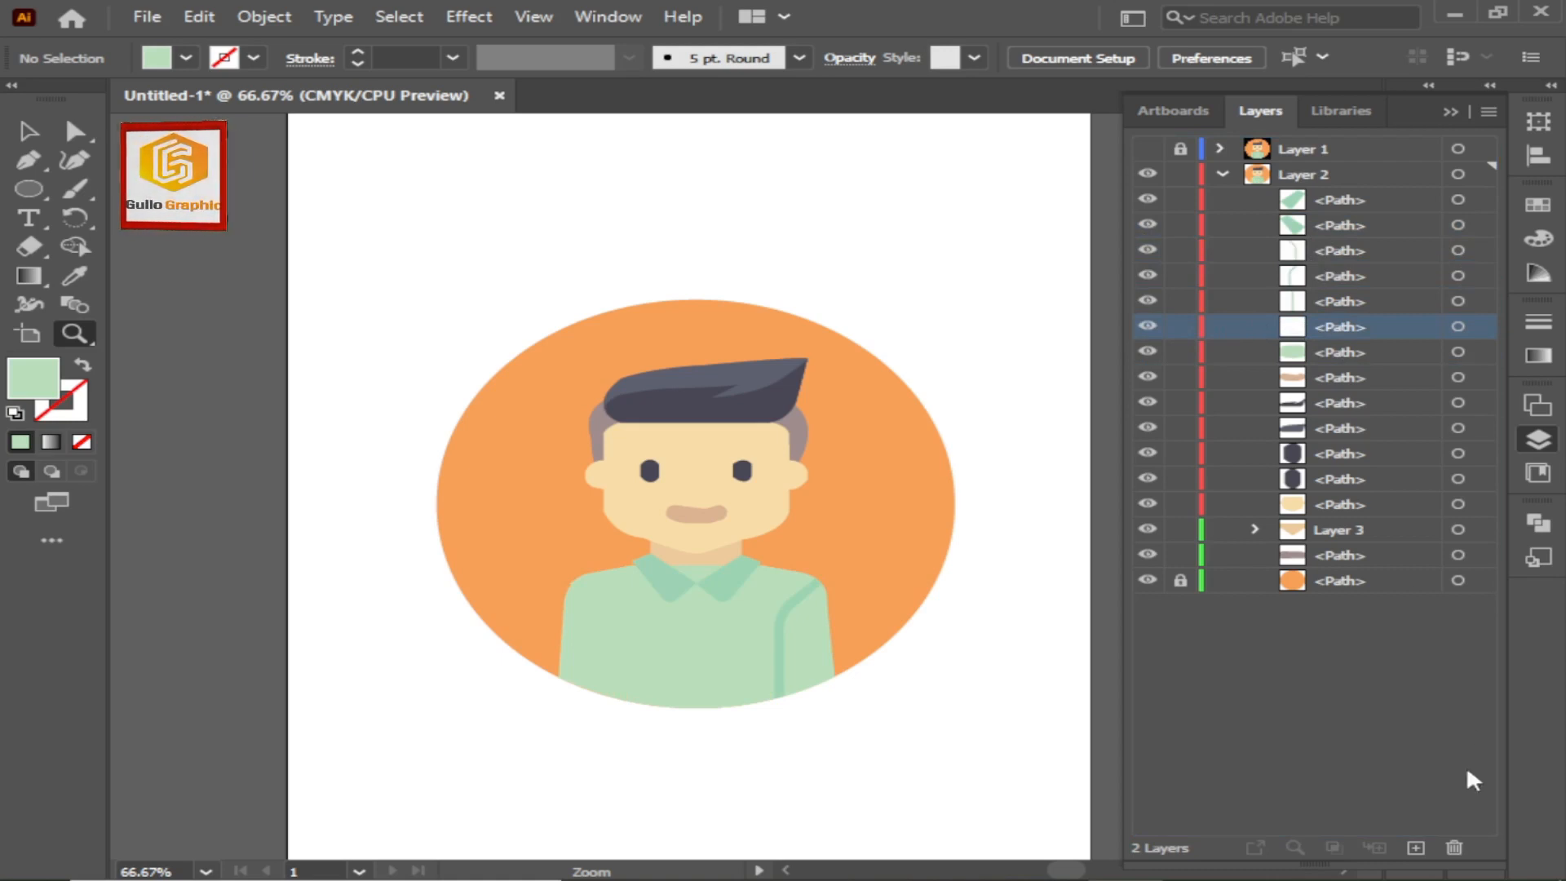
click(1454, 848)
mouse_move(1293, 326)
mouse_down()
mouse_move(1297, 397)
mouse_move(1290, 336)
mouse_up()
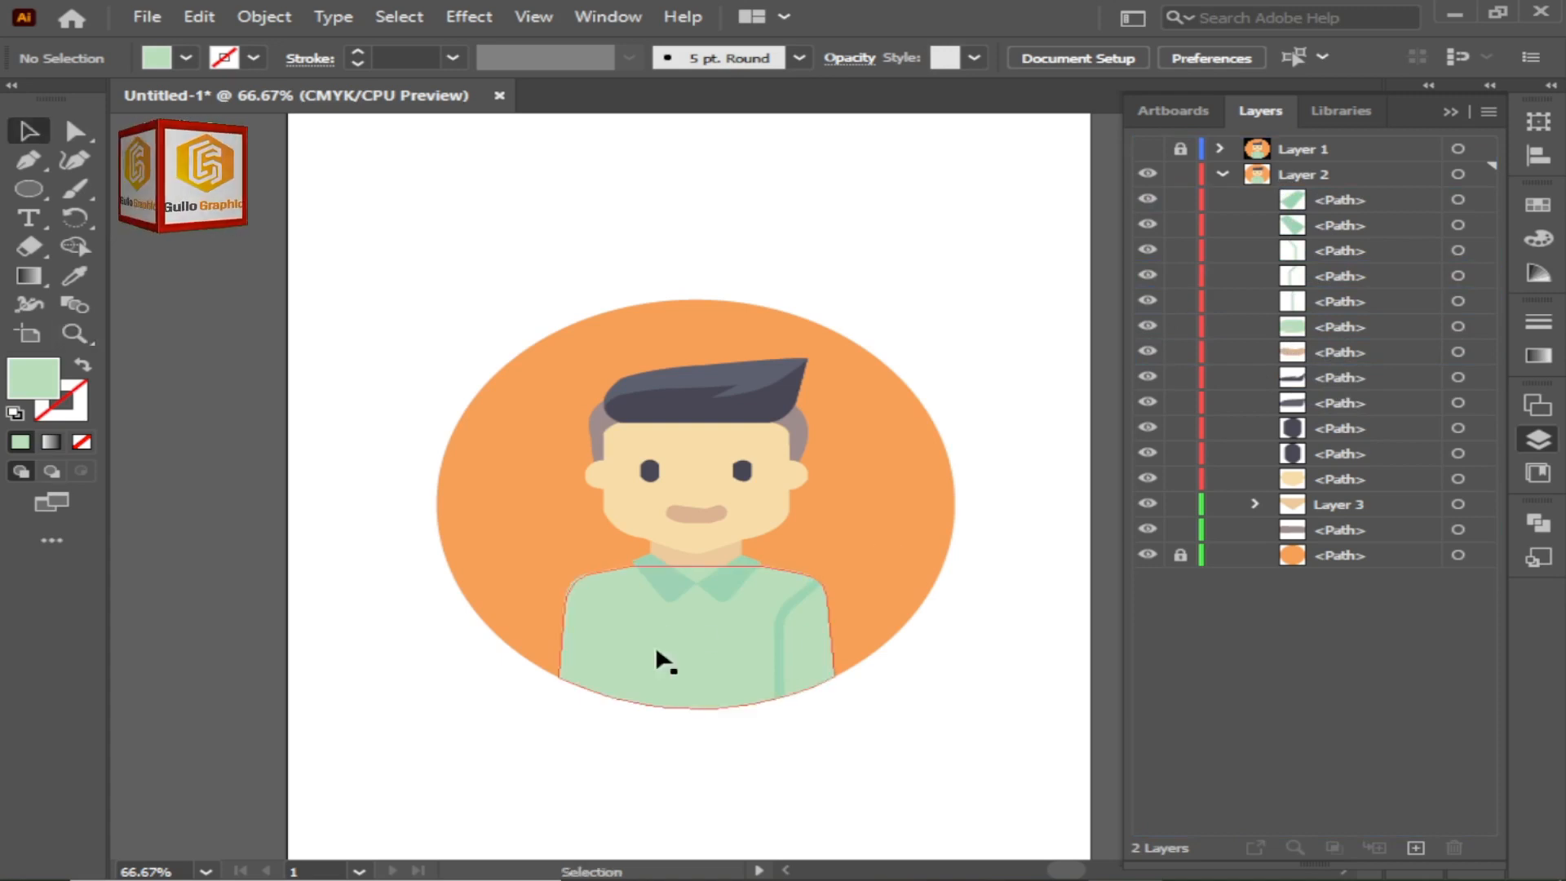
Try rearranging the shirt body by sending it to the back, bringing it forward one level and bringing it to the front
right_click(623, 639)
mouse_move(815, 517)
click(1052, 636)
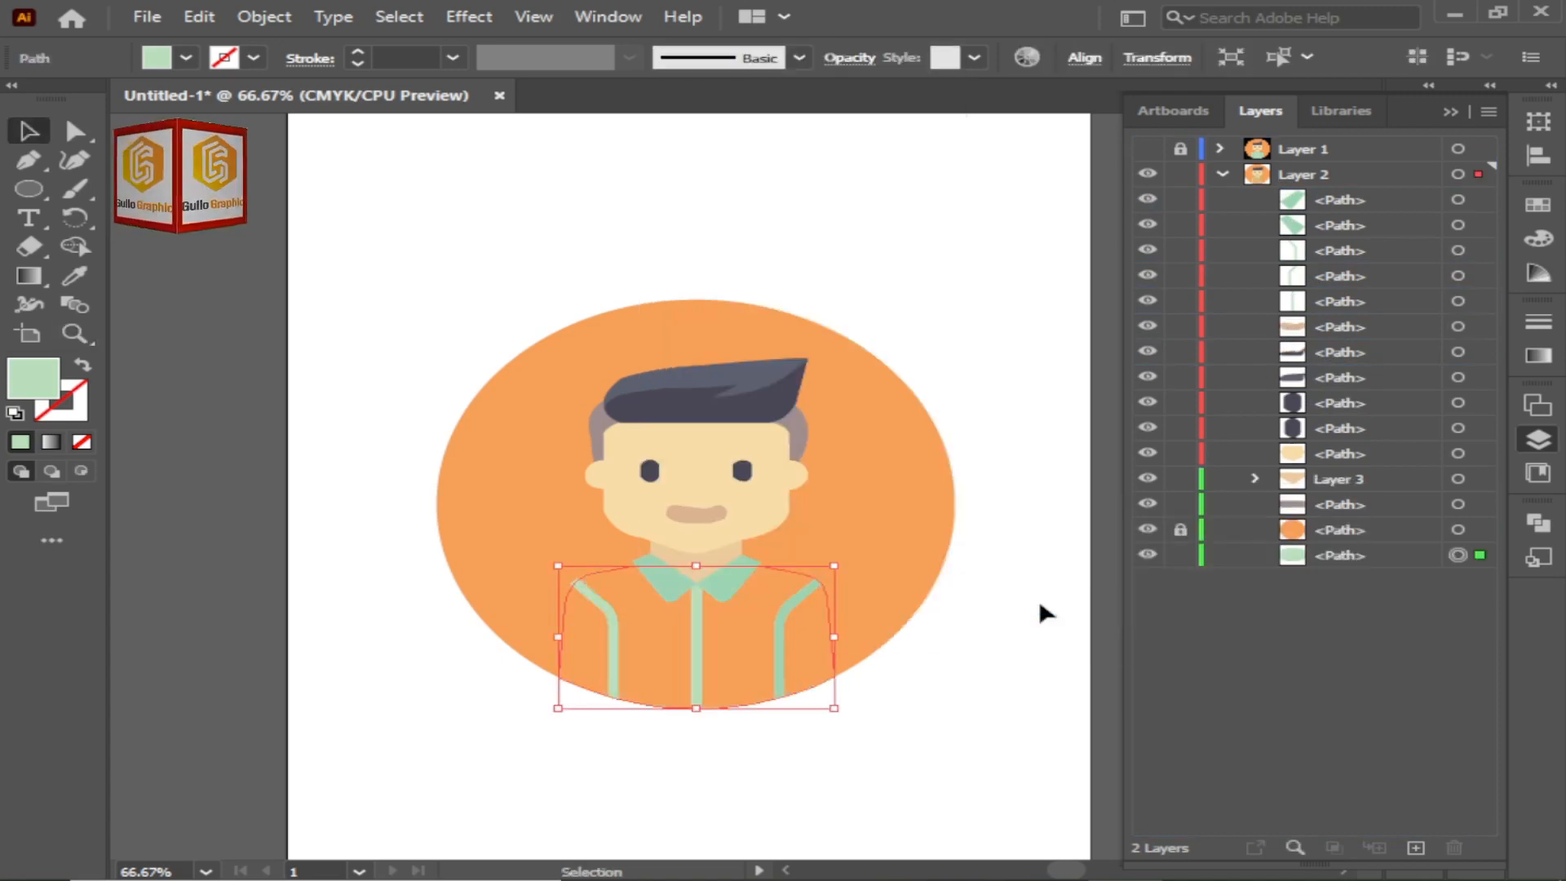
right_click(744, 638)
click(1100, 539)
right_click(771, 646)
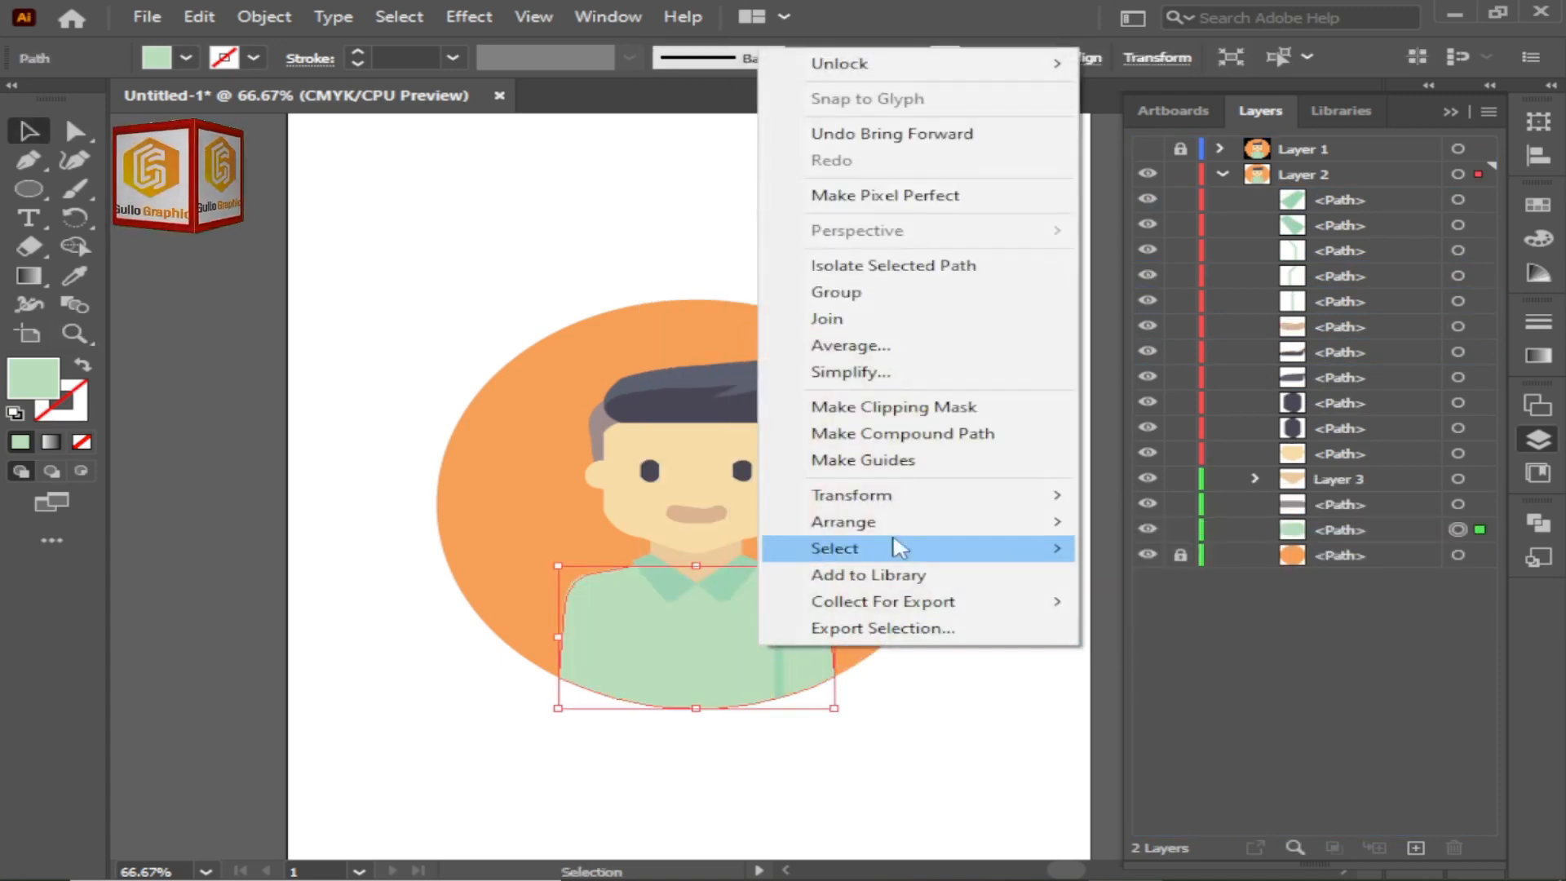
click(1132, 561)
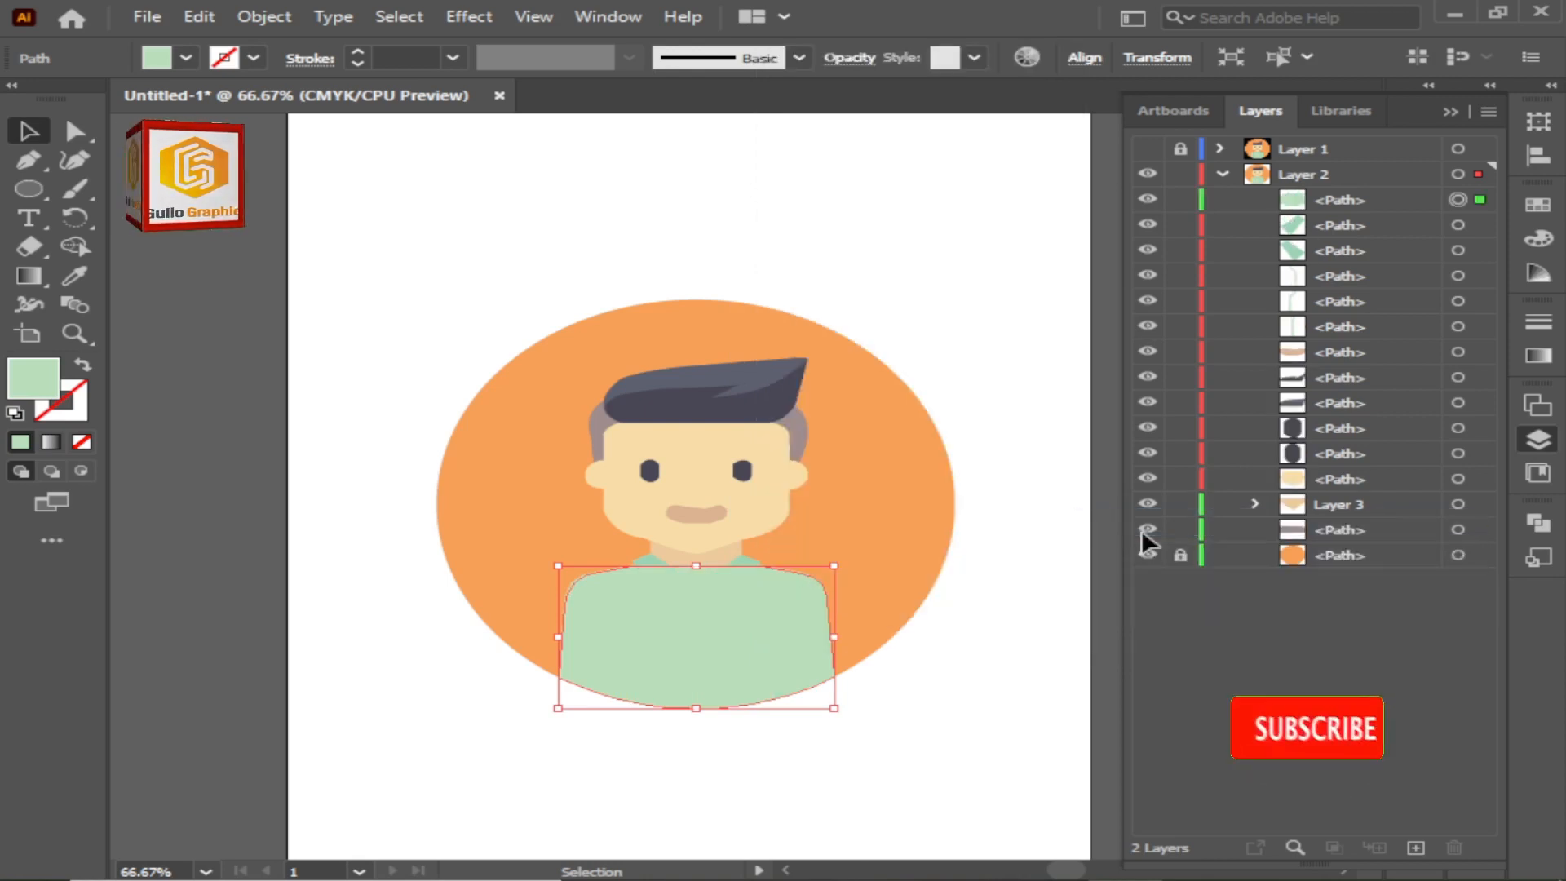
Try to send the shirt body backward beneath the collar flaps and stripes, then deselect
right_click(742, 639)
mouse_move(840, 517)
click(1076, 545)
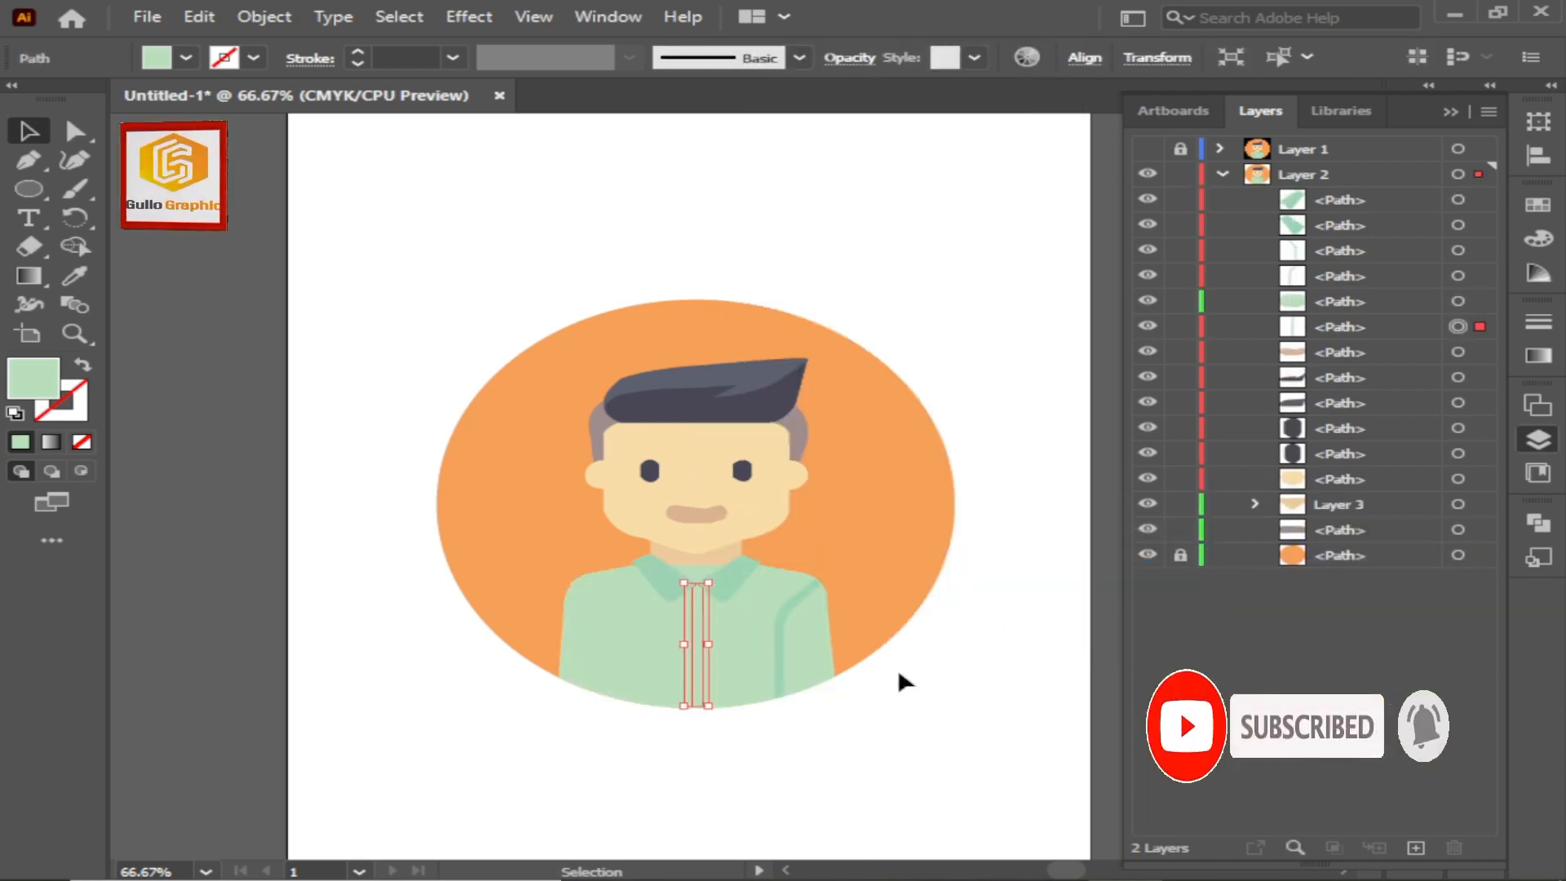
key(ctrl+shift+a)
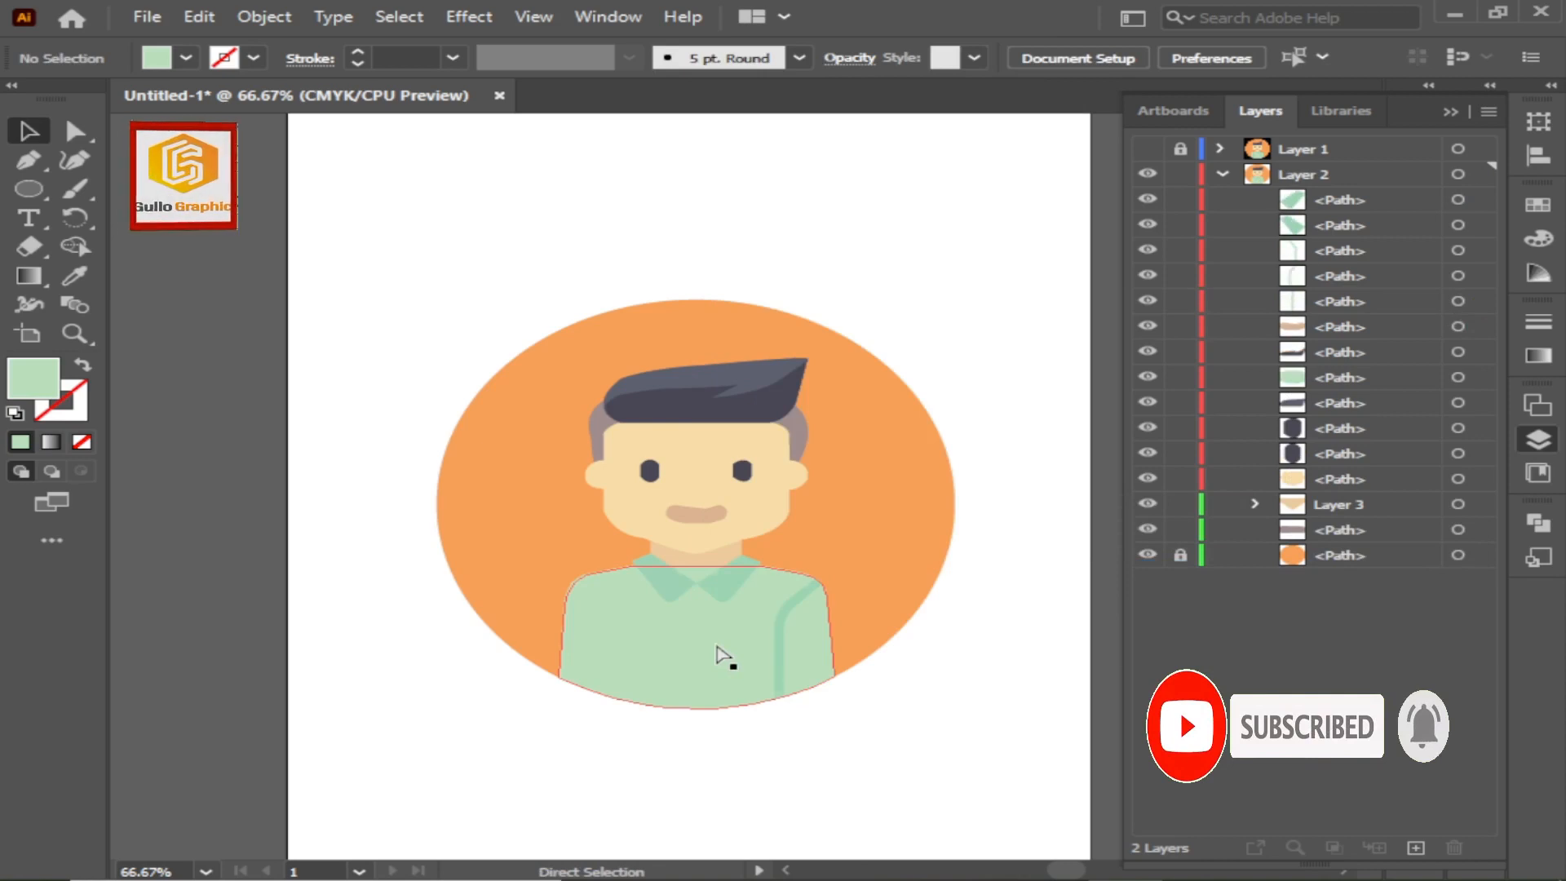
Select the left sleeve stripe together with the centre placket strip, bring both to the front and deselect
click(616, 632)
shift+click(699, 640)
right_click(699, 639)
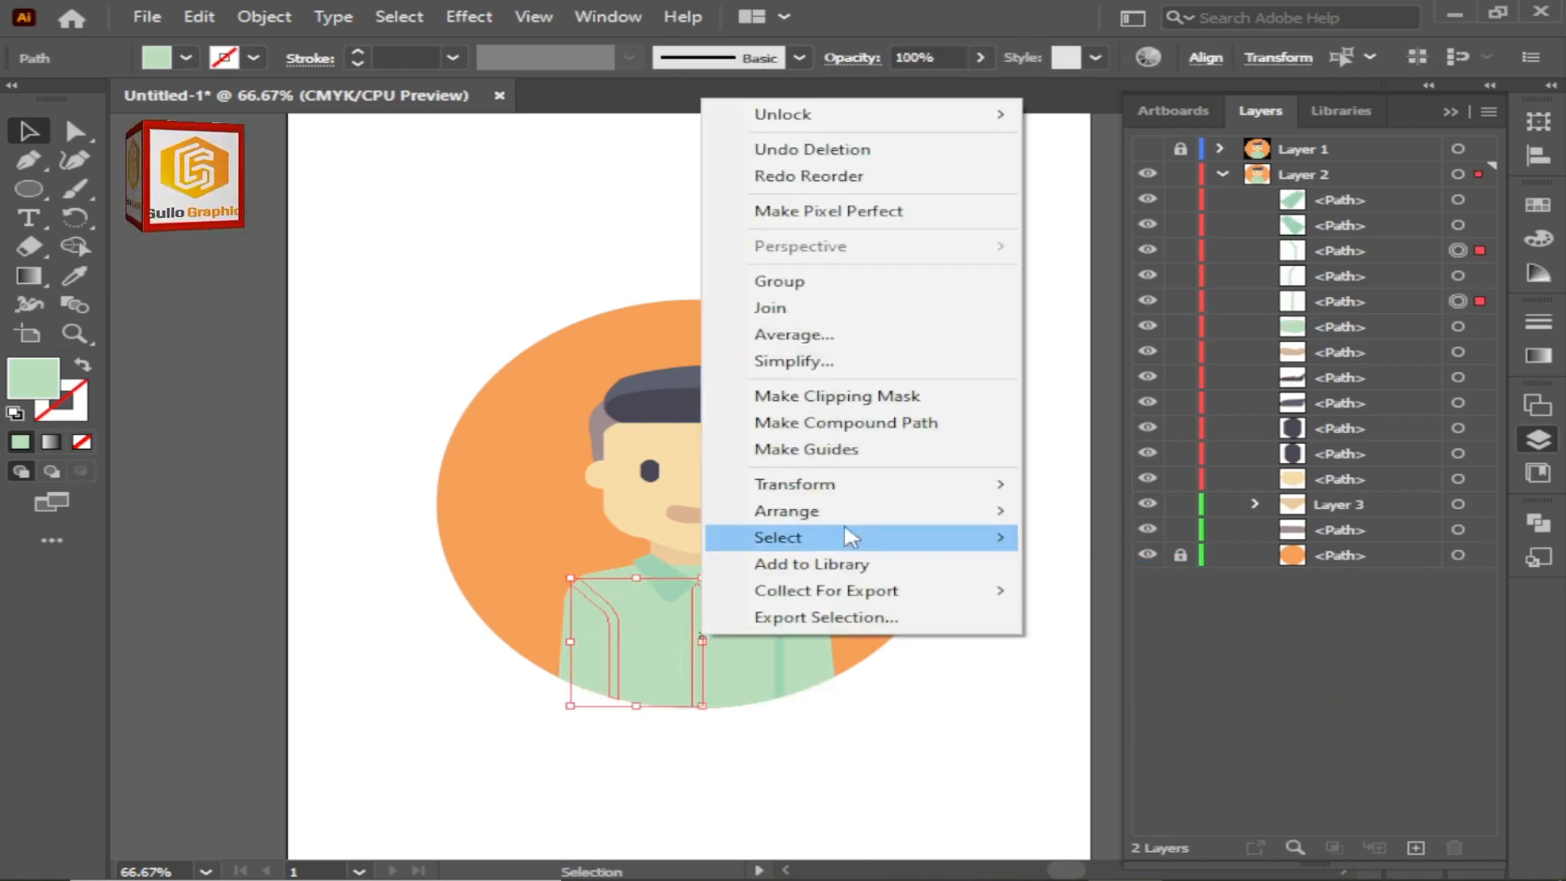
mouse_move(852, 528)
click(1084, 512)
click(834, 682)
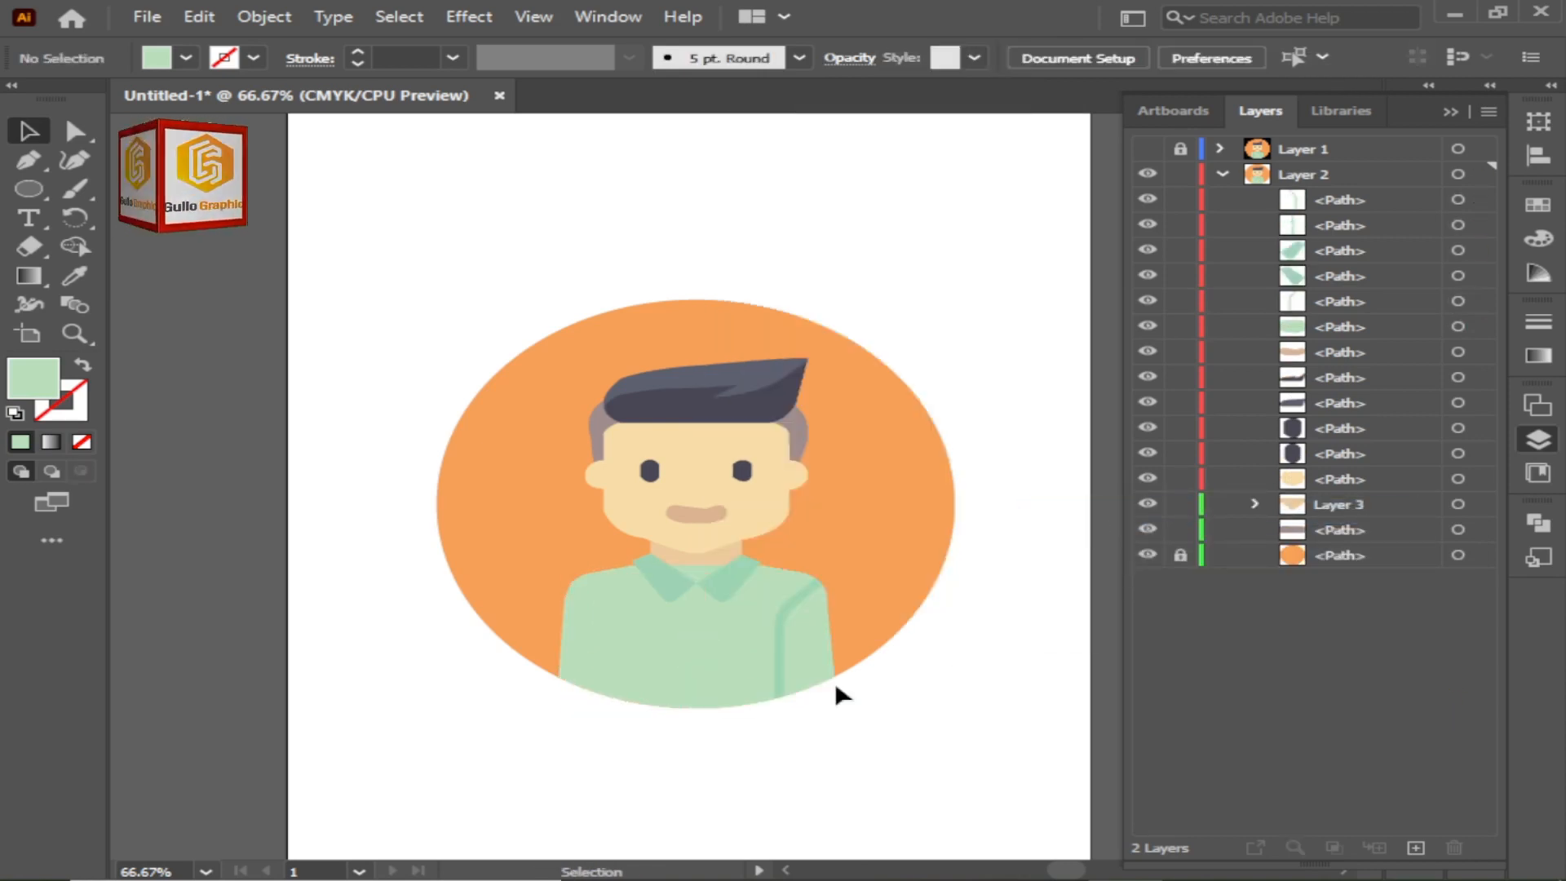
Fill the left sleeve stripe and the centre placket strip with the darker green sampled from the right sleeve stripe
click(617, 641)
shift+click(700, 633)
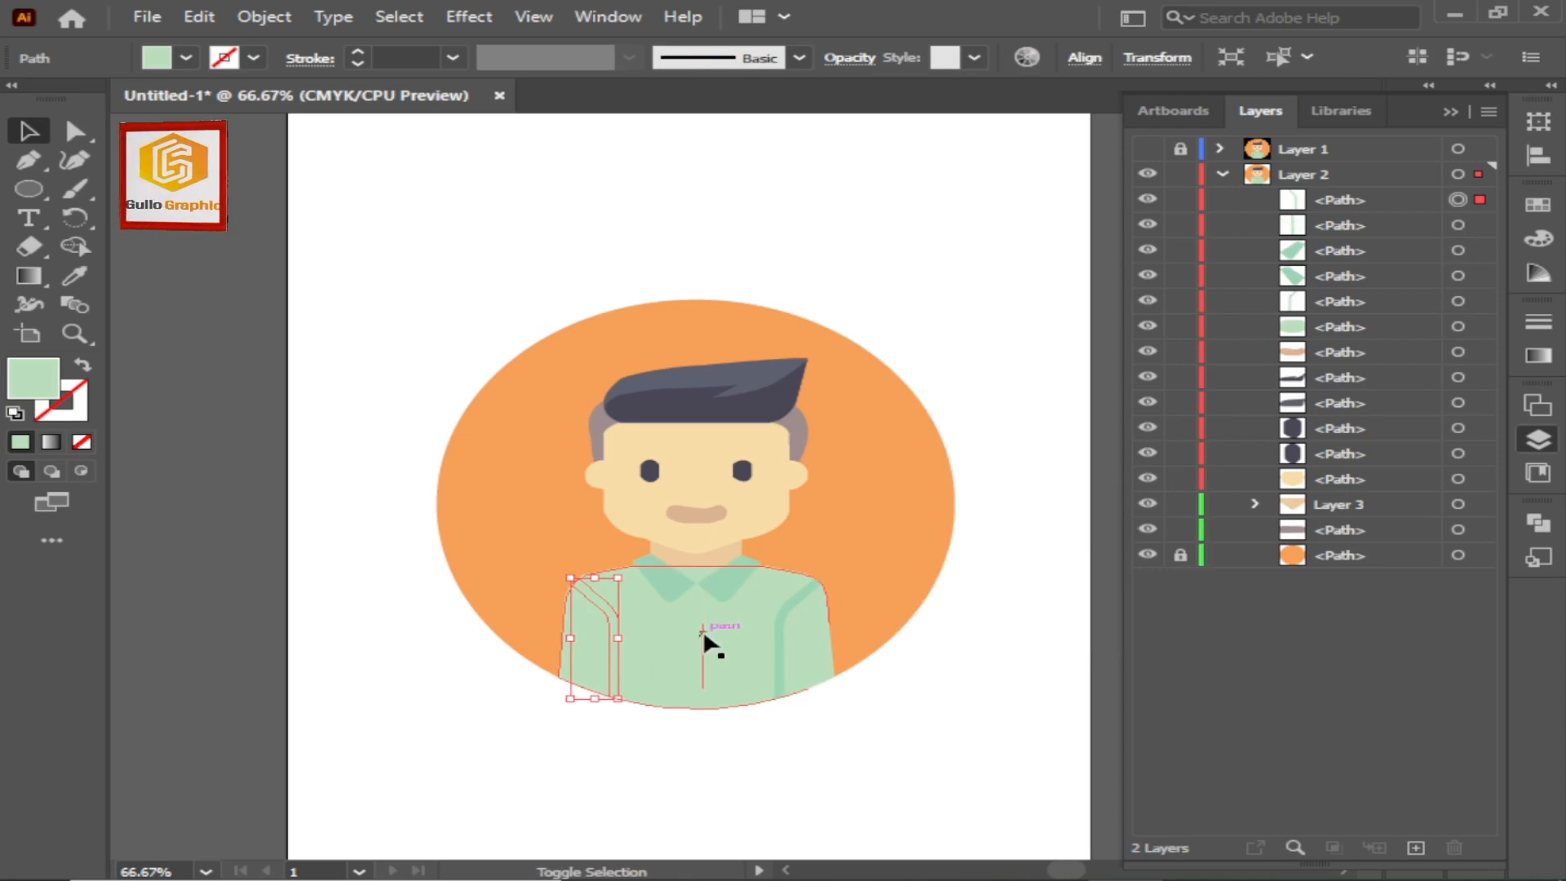
click(75, 276)
click(787, 616)
click(28, 130)
click(649, 741)
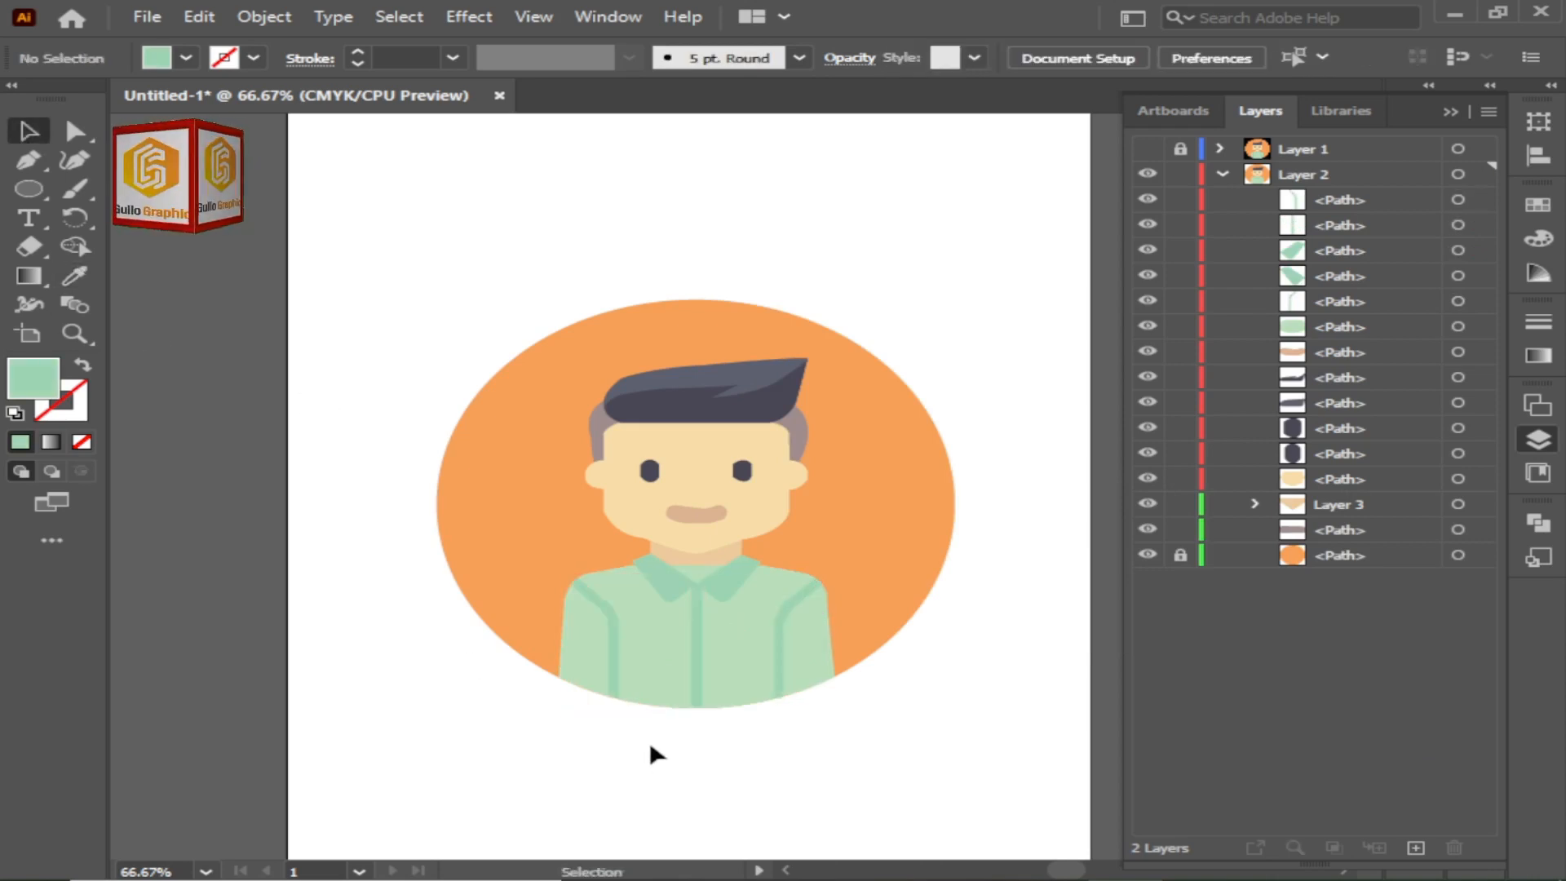
Compare the finished vector portrait with the reference by toggling Layer 1's visibility, leaving it hidden
click(1149, 149)
click(1149, 149)
click(1148, 149)
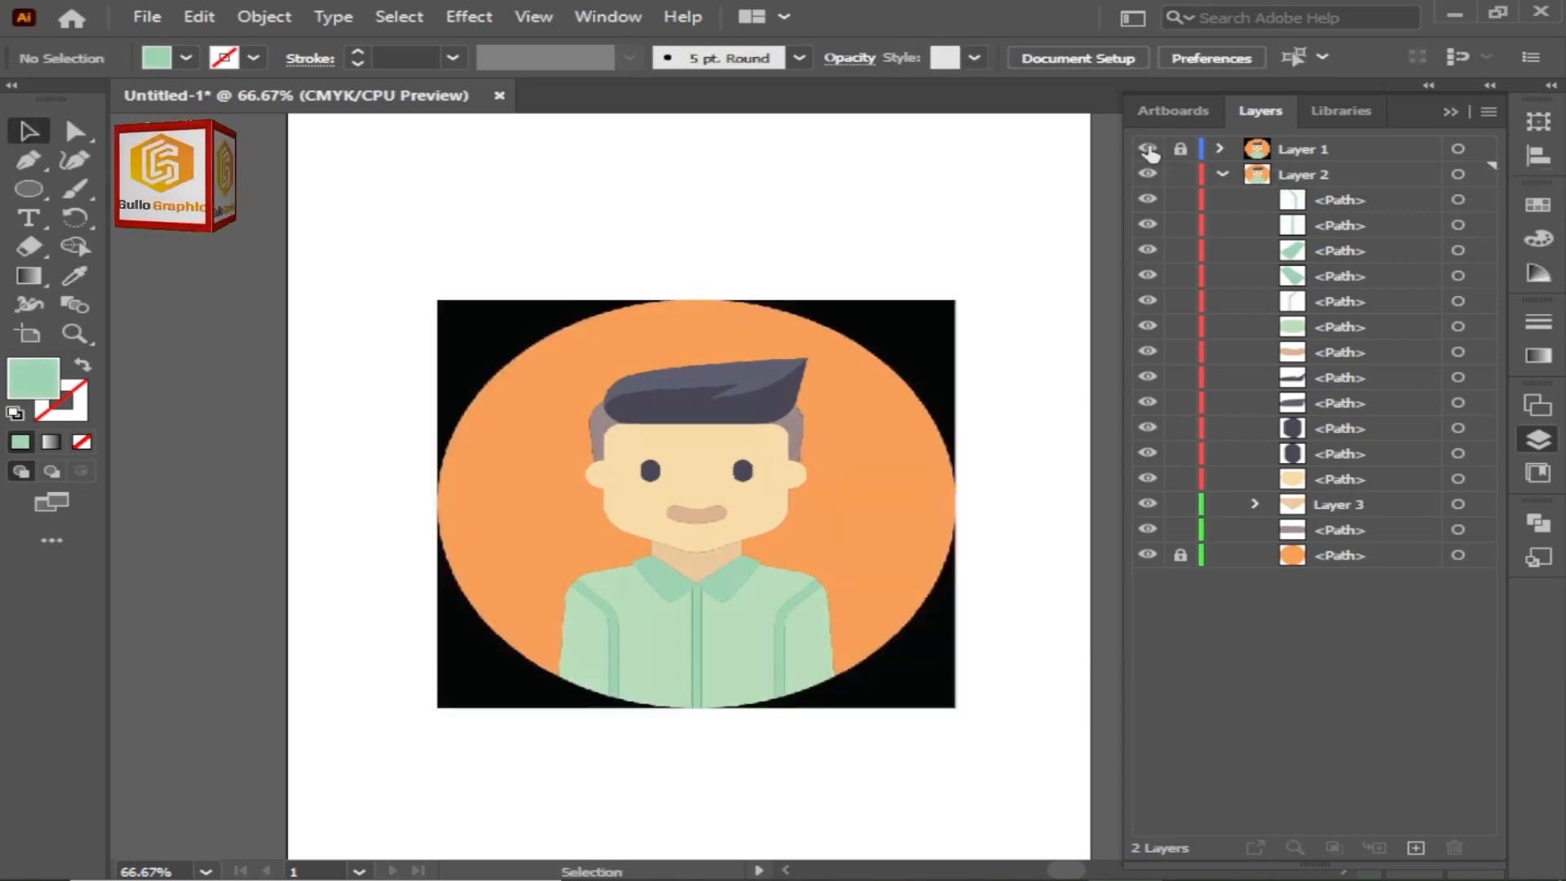
click(1148, 149)
Group all the unlocked face, hair and shirt shapes of the character, and select the group
click(1450, 112)
key(ctrl+a)
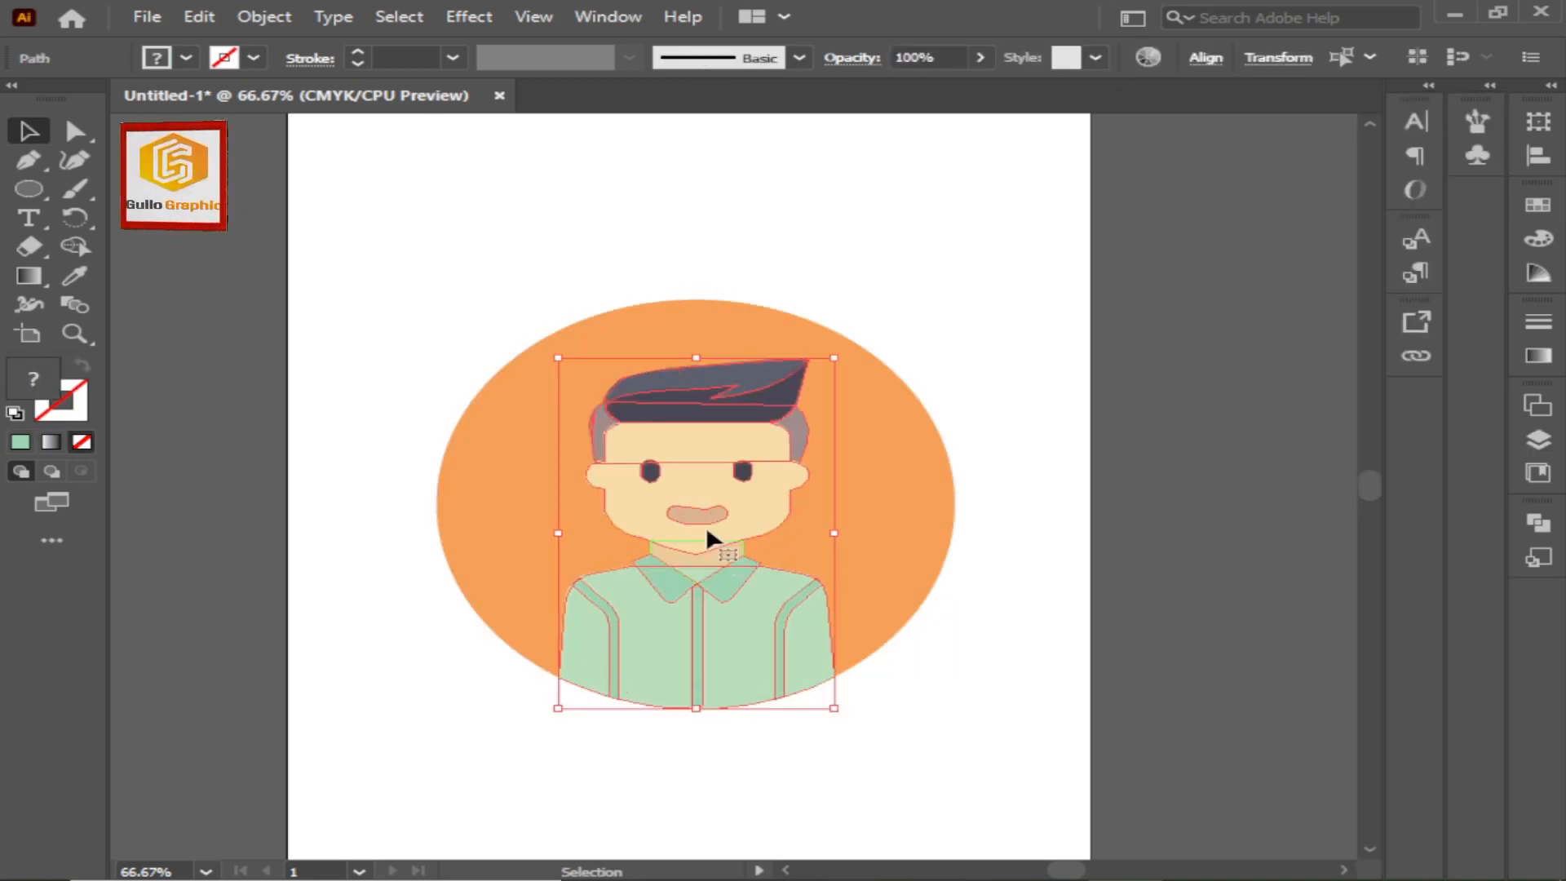
right_click(706, 480)
click(783, 269)
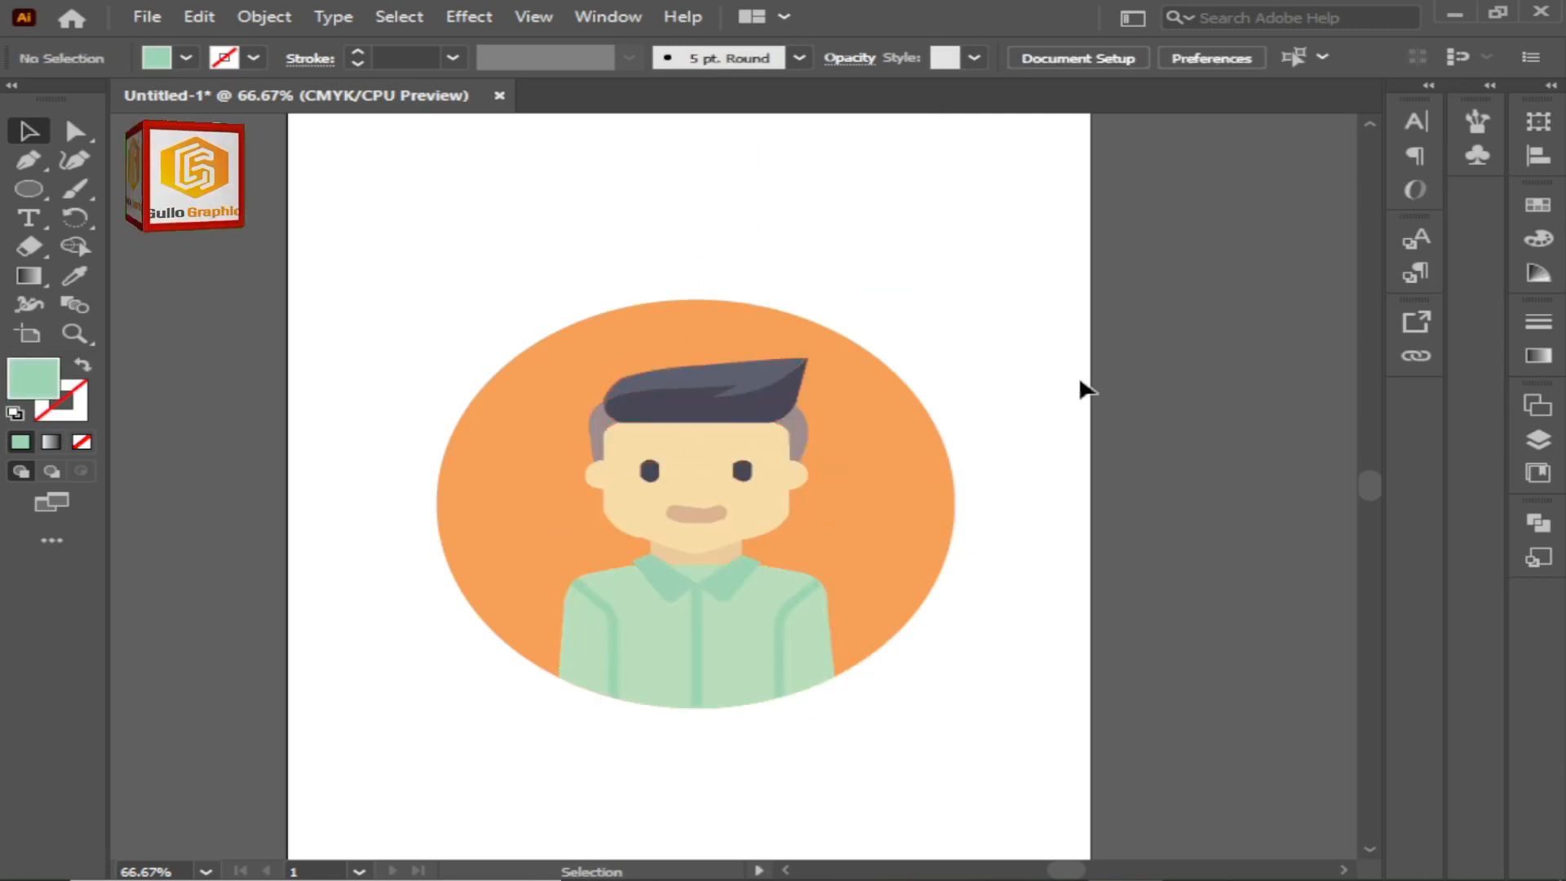
click(867, 535)
drag(864, 530, 329, 806)
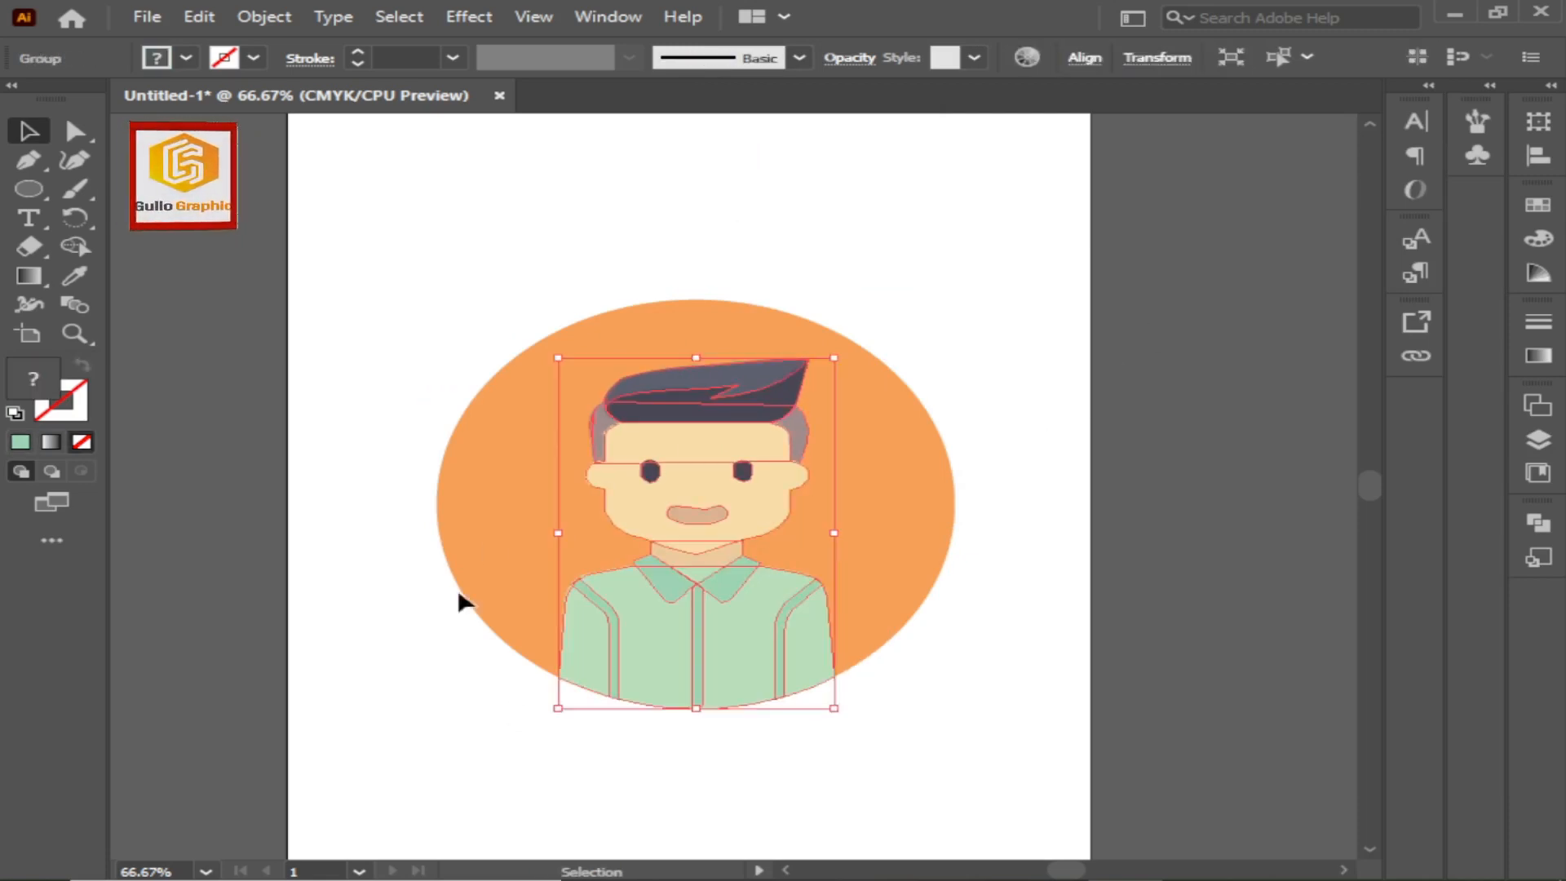
Unlock the orange background ellipse and the reference Layer 1, with Layer 1 hidden
click(1539, 441)
click(1181, 248)
click(1182, 151)
click(1147, 150)
click(1011, 301)
click(897, 439)
click(1048, 365)
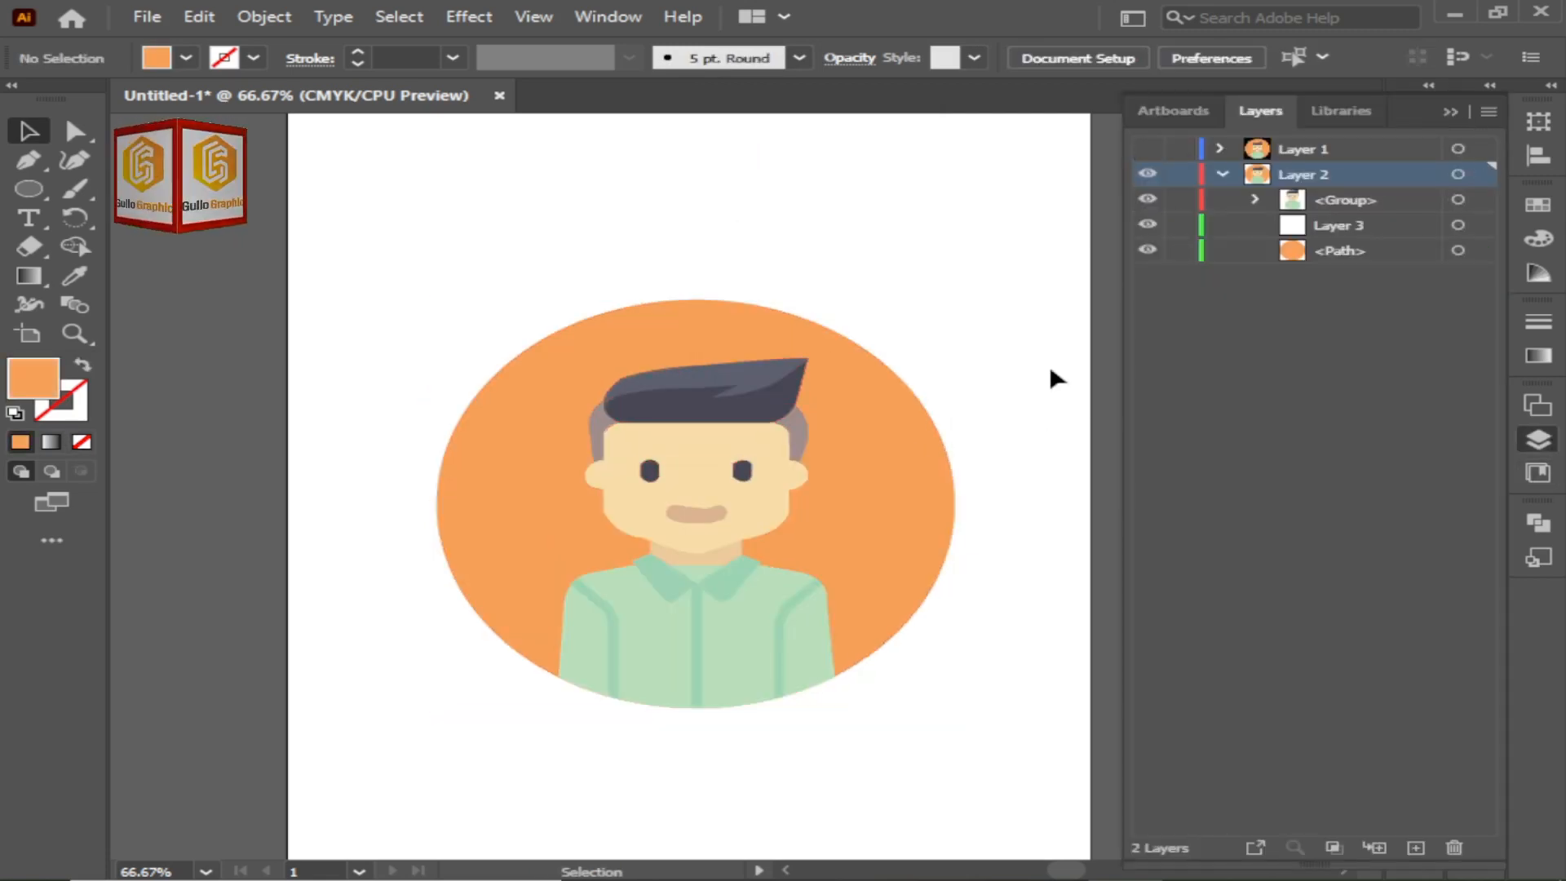
Group the character with the orange background ellipse and shift the whole portrait slightly on the artboard
key(ctrl+a)
right_click(698, 507)
click(796, 296)
mouse_move(859, 429)
mouse_down()
mouse_move(923, 419)
mouse_move(850, 441)
mouse_up()
click(1345, 154)
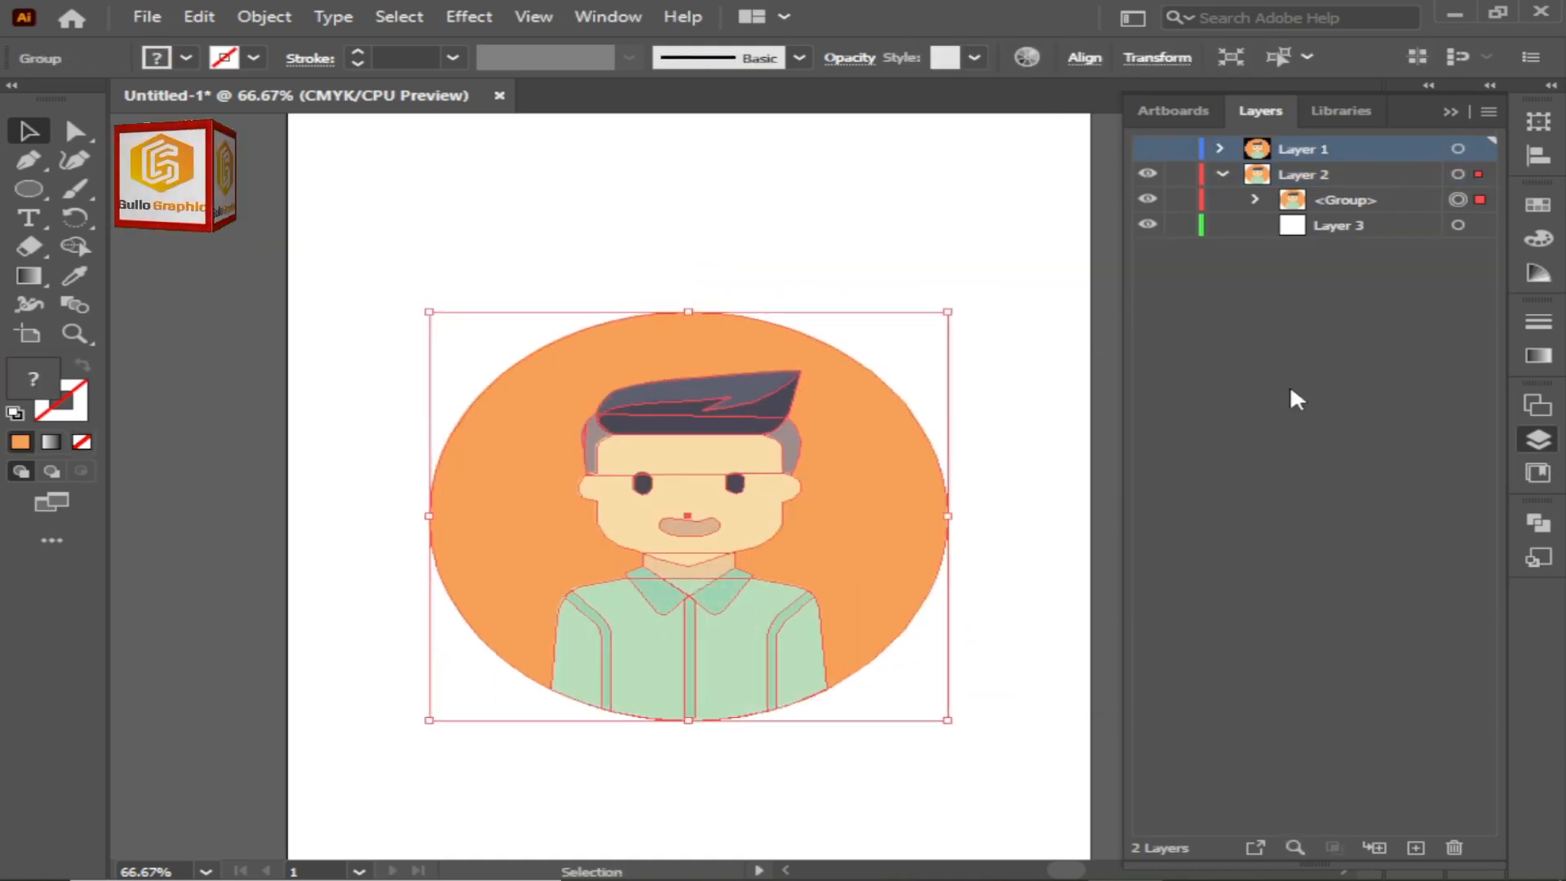
Show Layer 1, move the reference picture off the artboard and delete it
click(1147, 148)
click(1538, 441)
drag(746, 503, 1282, 518)
click(884, 257)
click(1210, 443)
key(Delete)
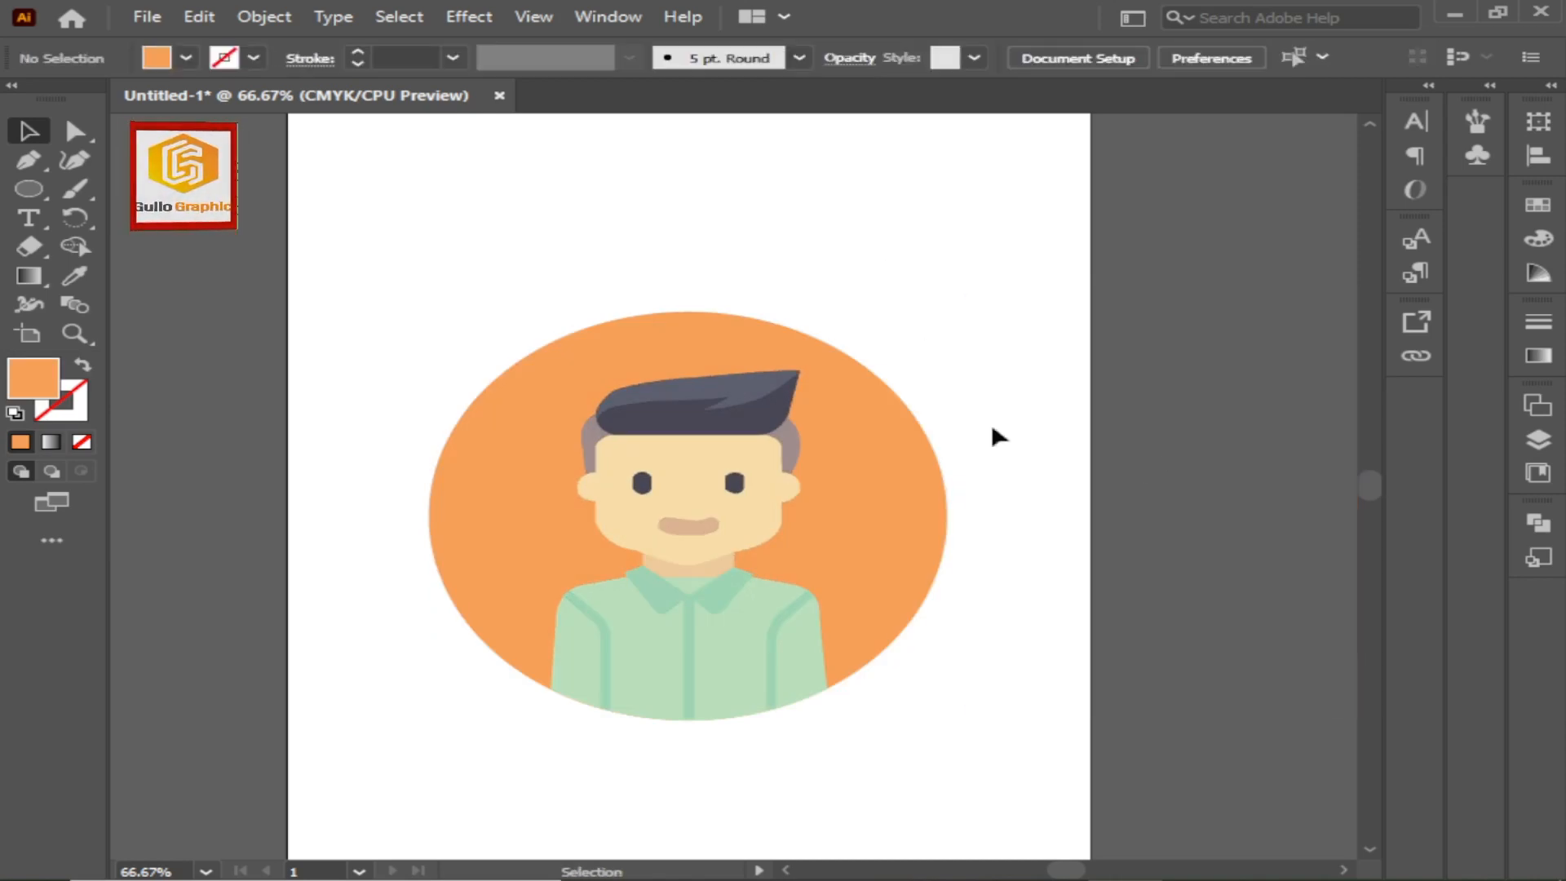
Scale up the grouped portrait to nearly the full artboard width, centre it on the artboard and deselect
drag(375, 281, 1028, 742)
drag(948, 720, 1064, 810)
drag(750, 598, 640, 580)
drag(950, 791, 1066, 839)
drag(782, 695, 764, 597)
drag(1051, 752, 1091, 839)
drag(877, 634, 870, 638)
click(1176, 603)
right_click(1032, 583)
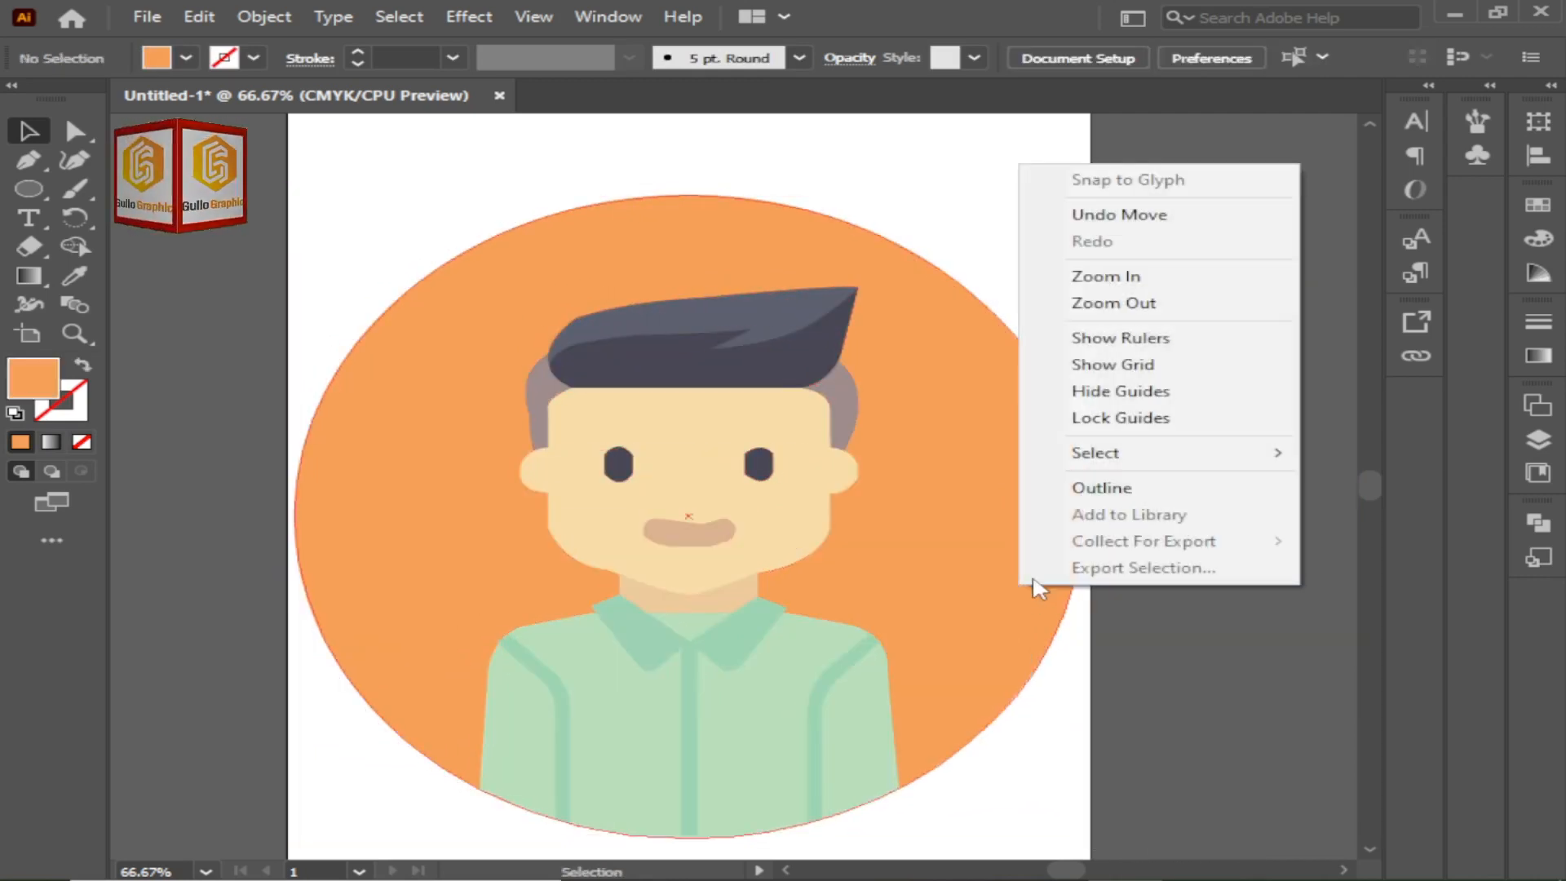
click(1180, 679)
key(F5)
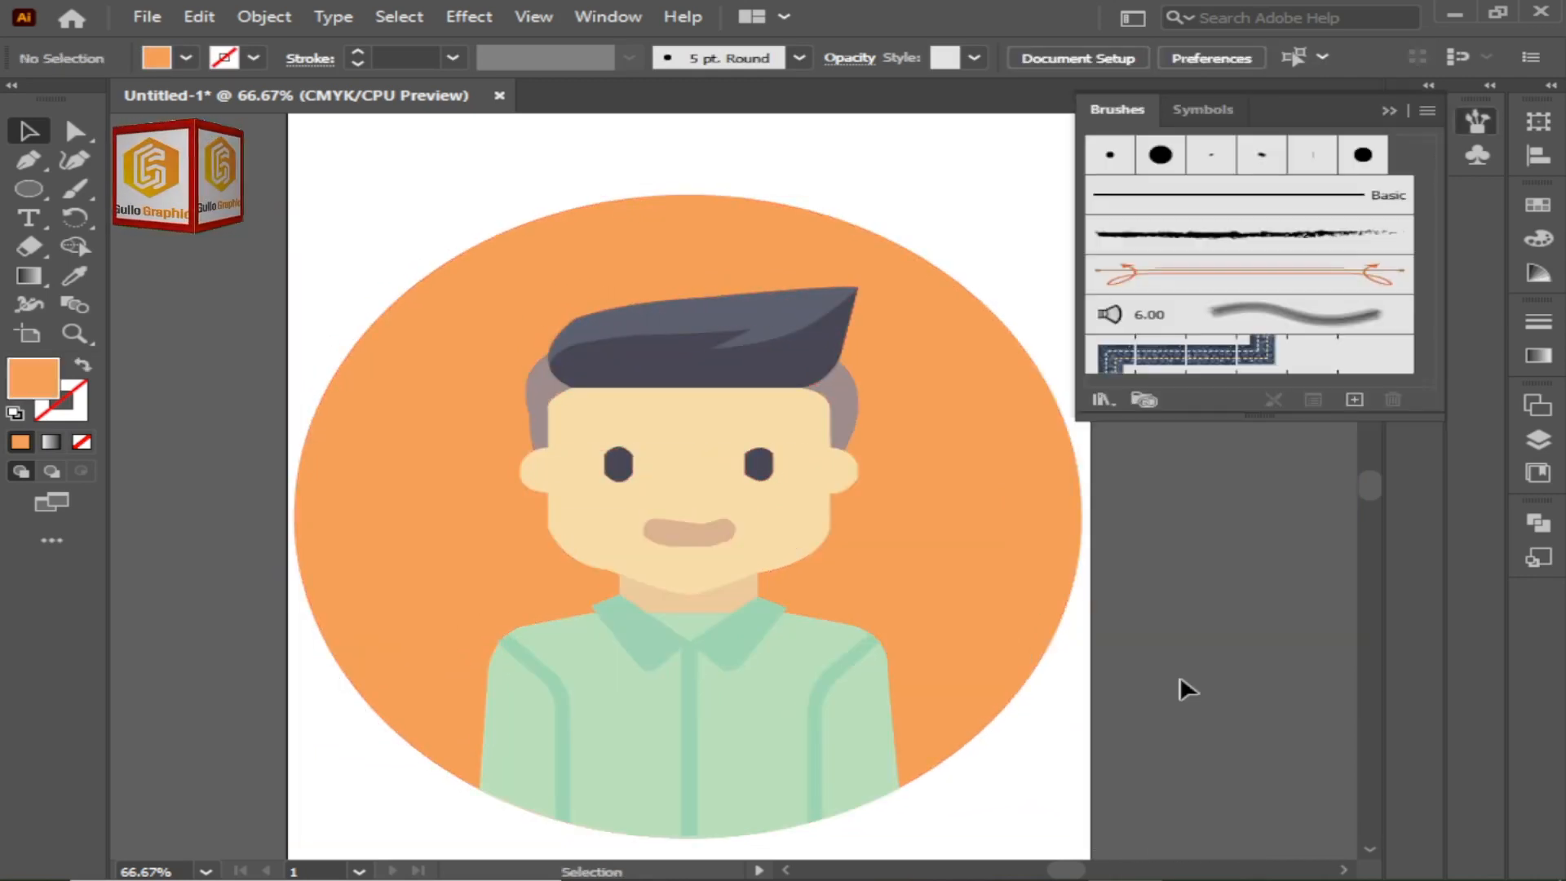
click(1093, 468)
right_click(1179, 332)
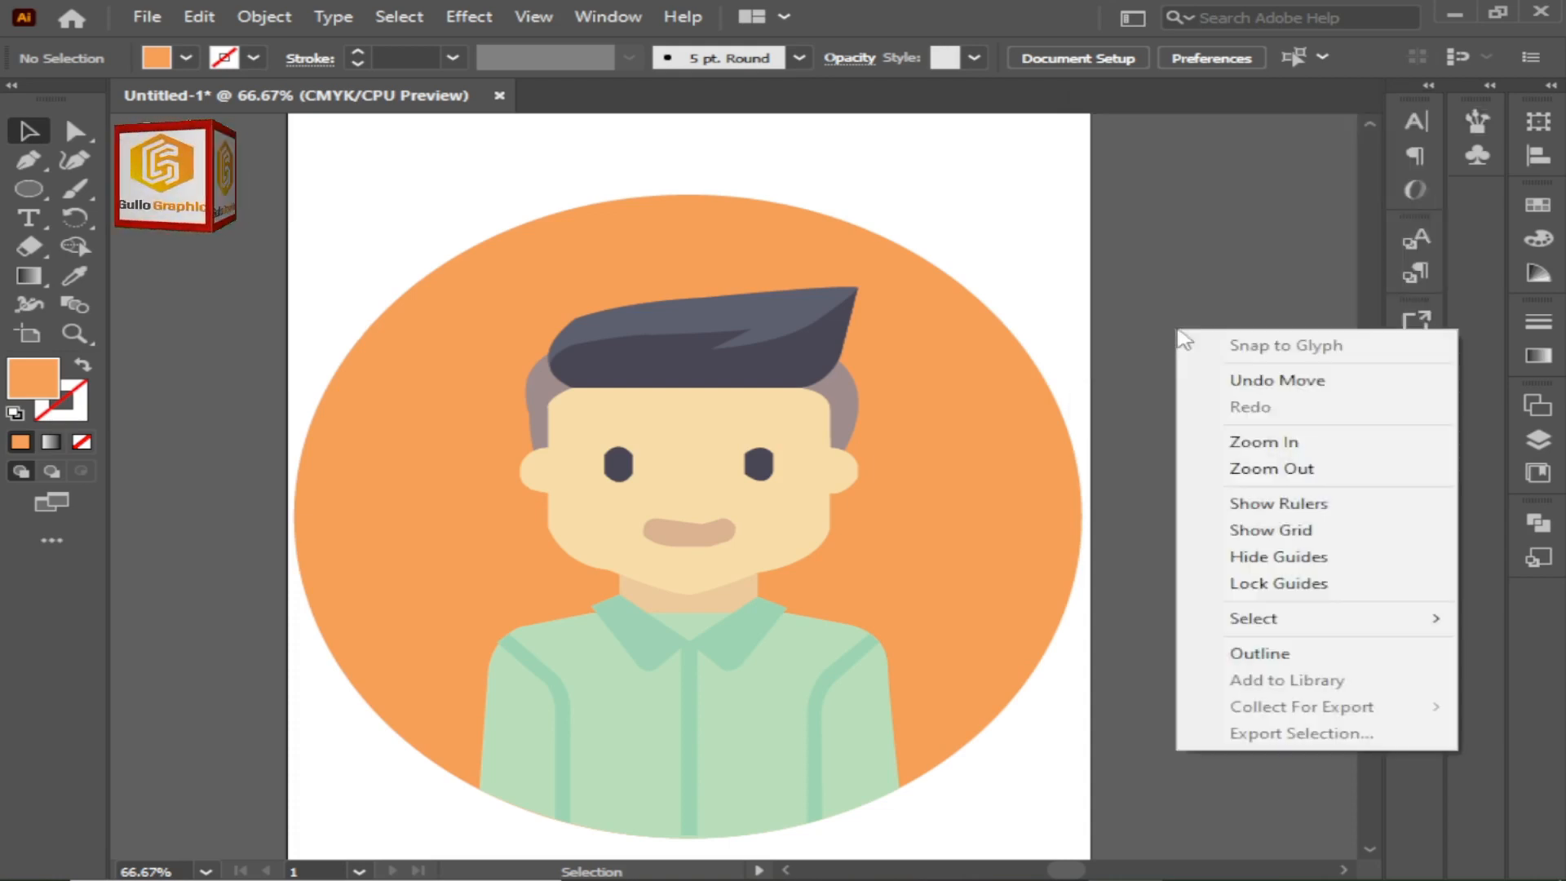
click(1120, 531)
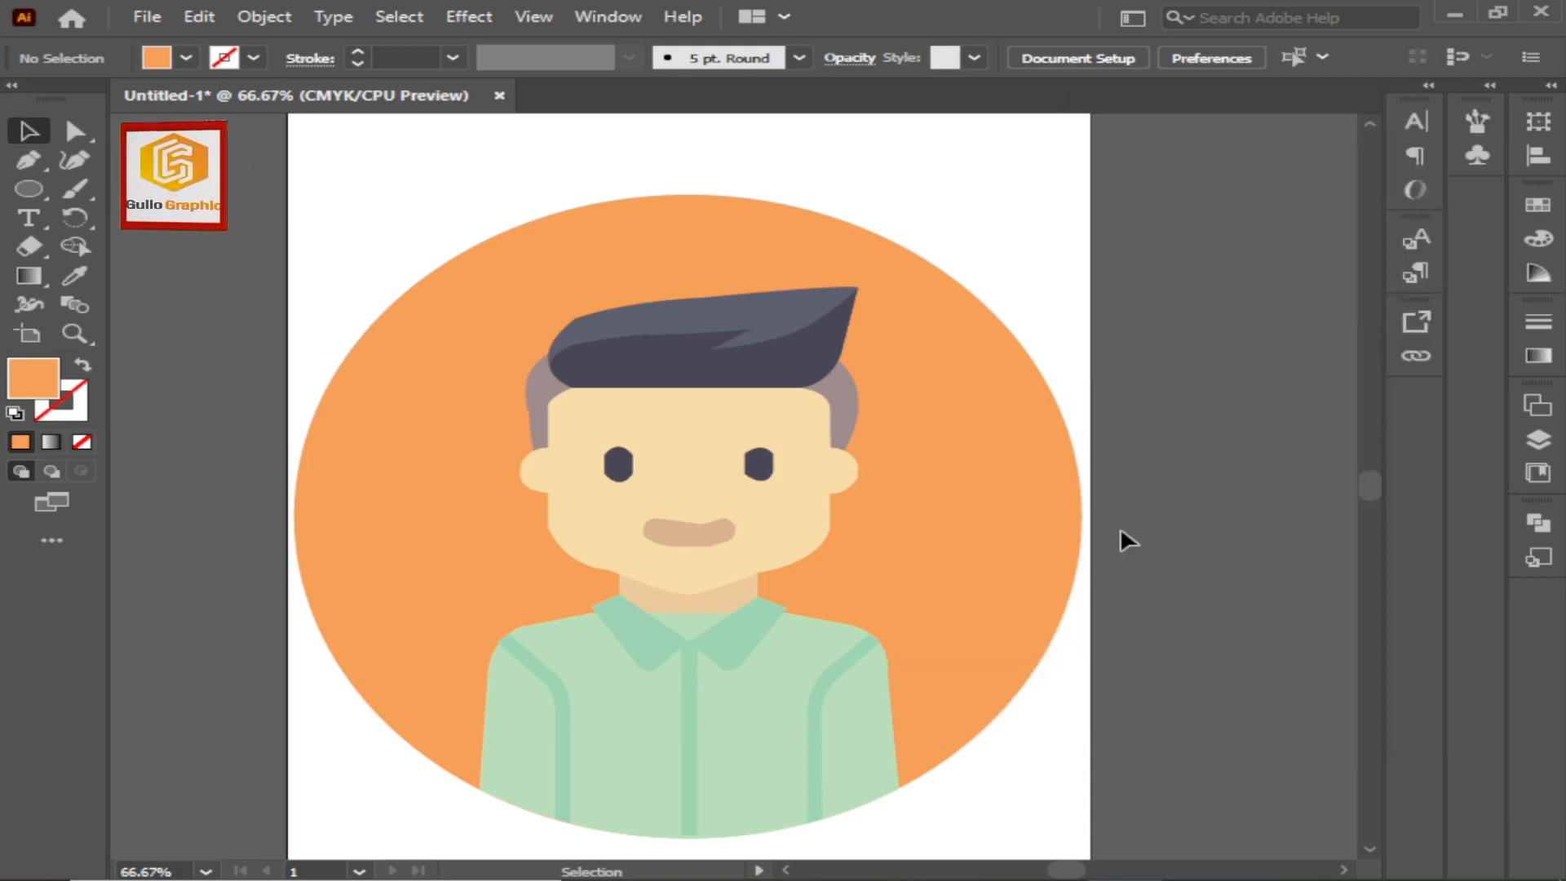
Fit the whole artboard in the window to view the complete portrait
click(609, 16)
mouse_move(546, 16)
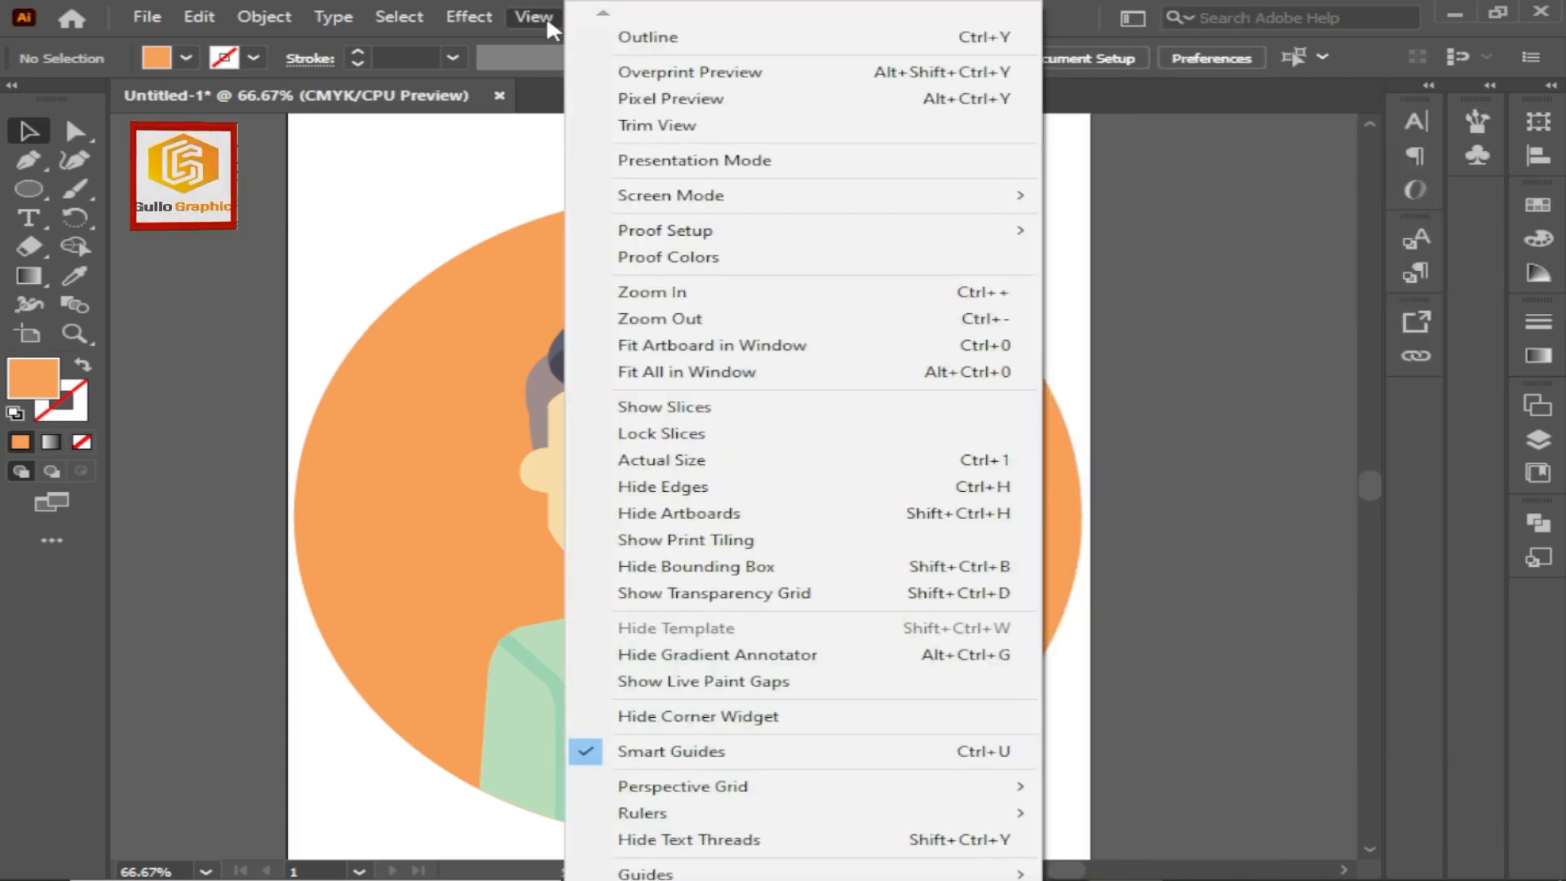
click(673, 374)
click(538, 13)
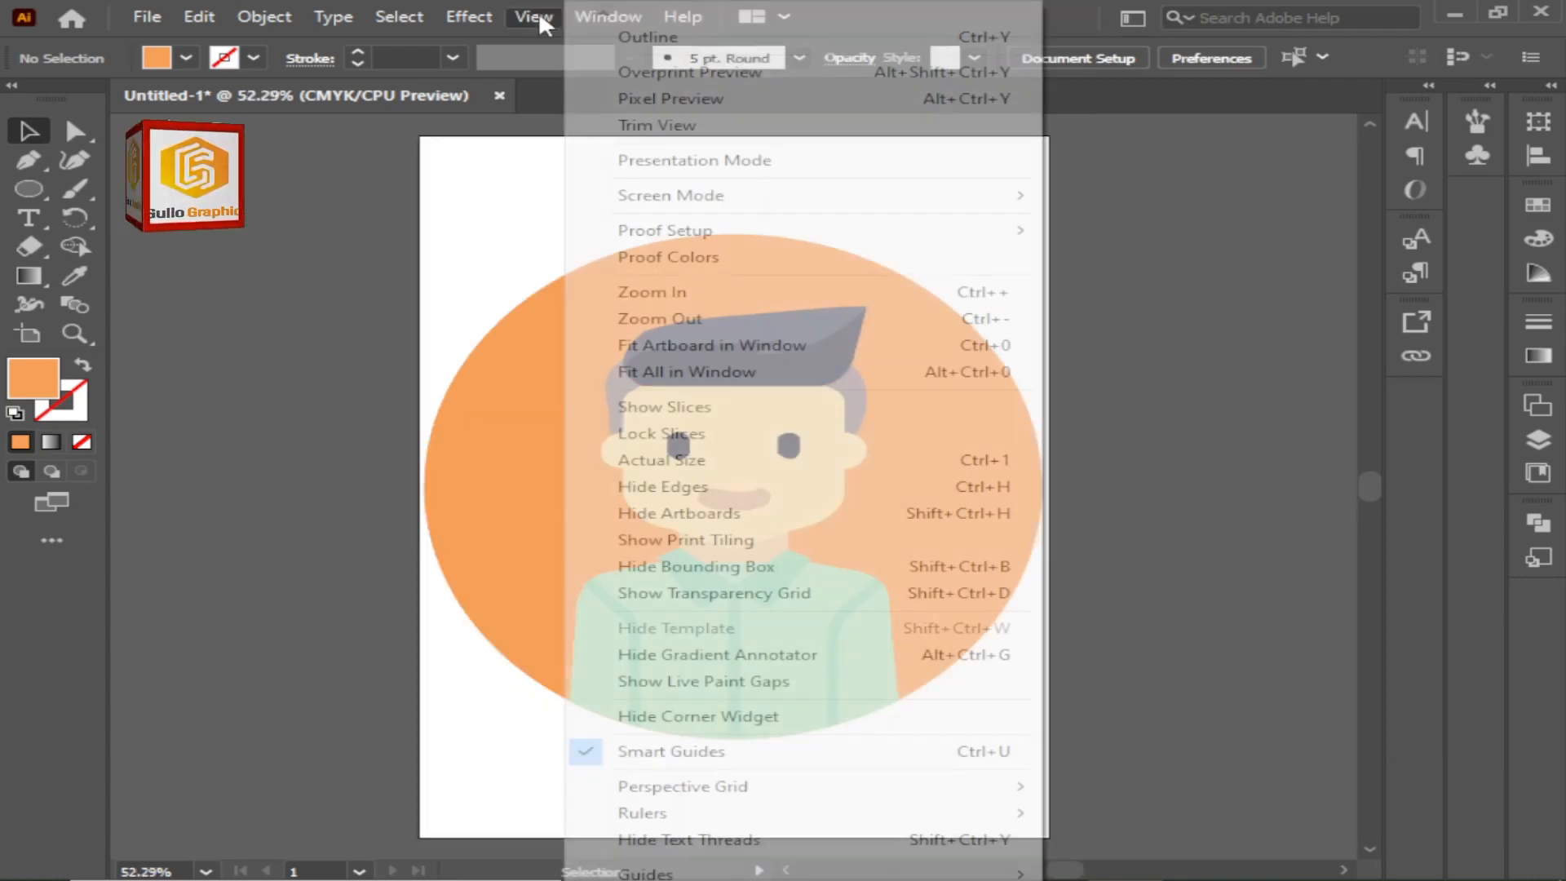
click(709, 345)
click(521, 17)
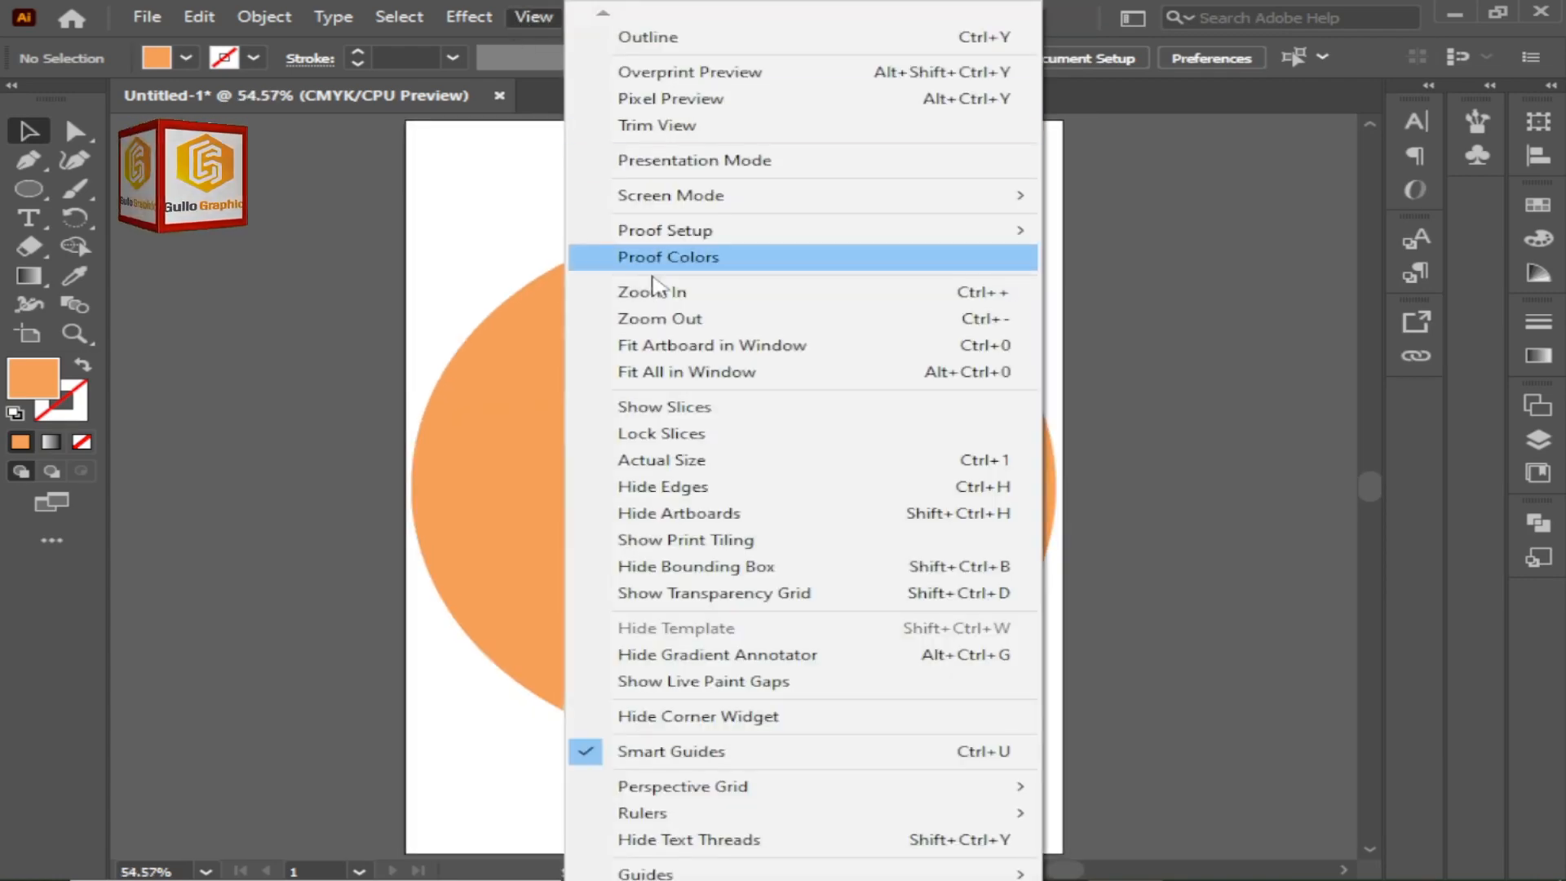
click(687, 372)
Preview the portrait in Full Screen Mode and return to Normal Screen Mode
click(531, 17)
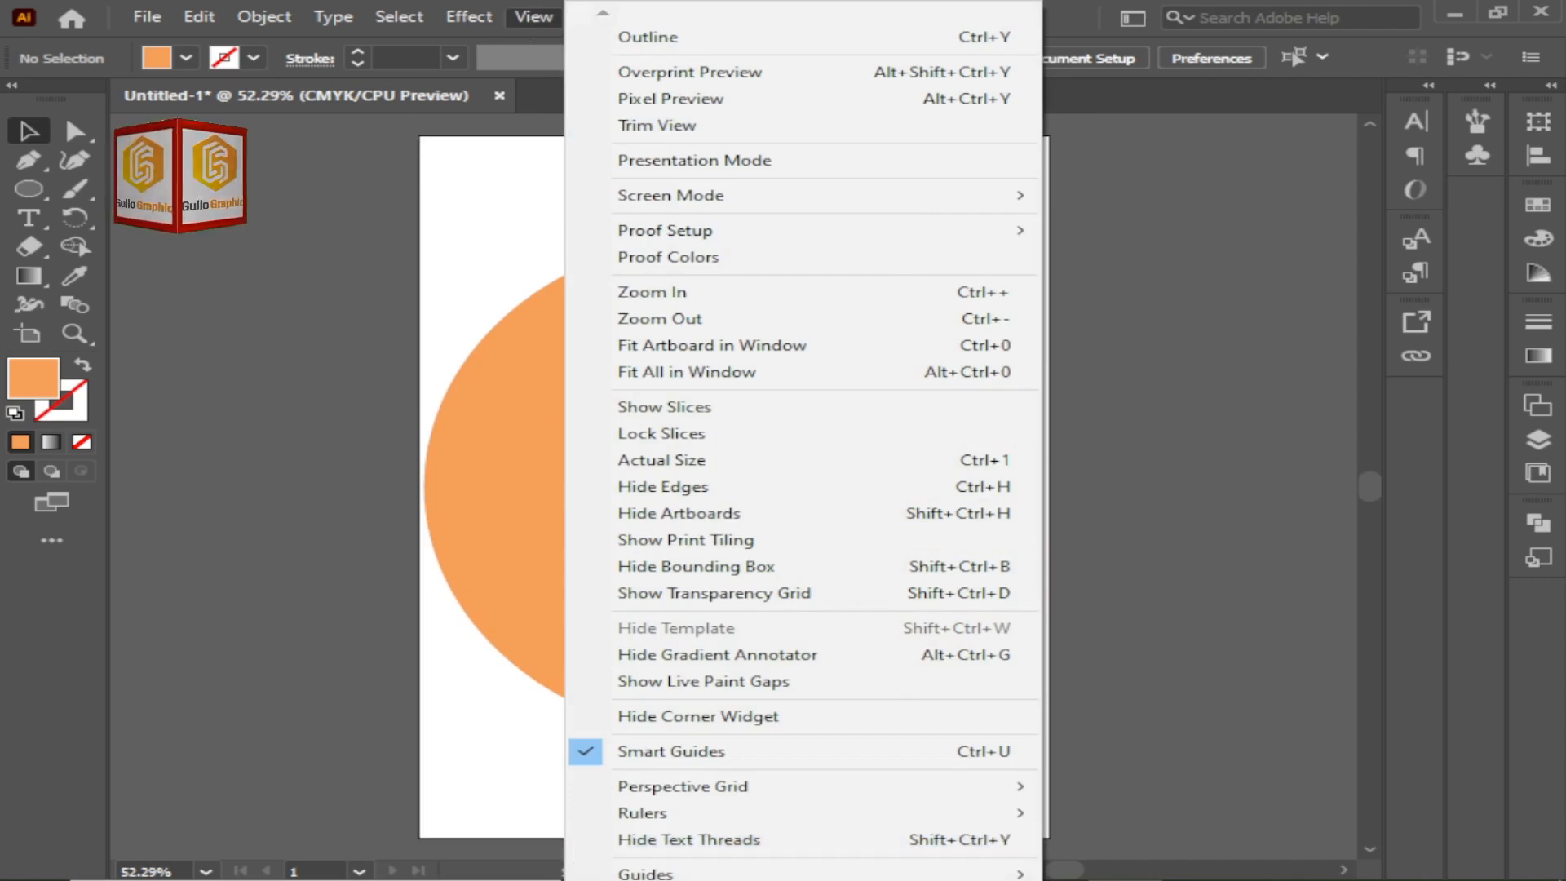
scroll(803, 440, down, 5)
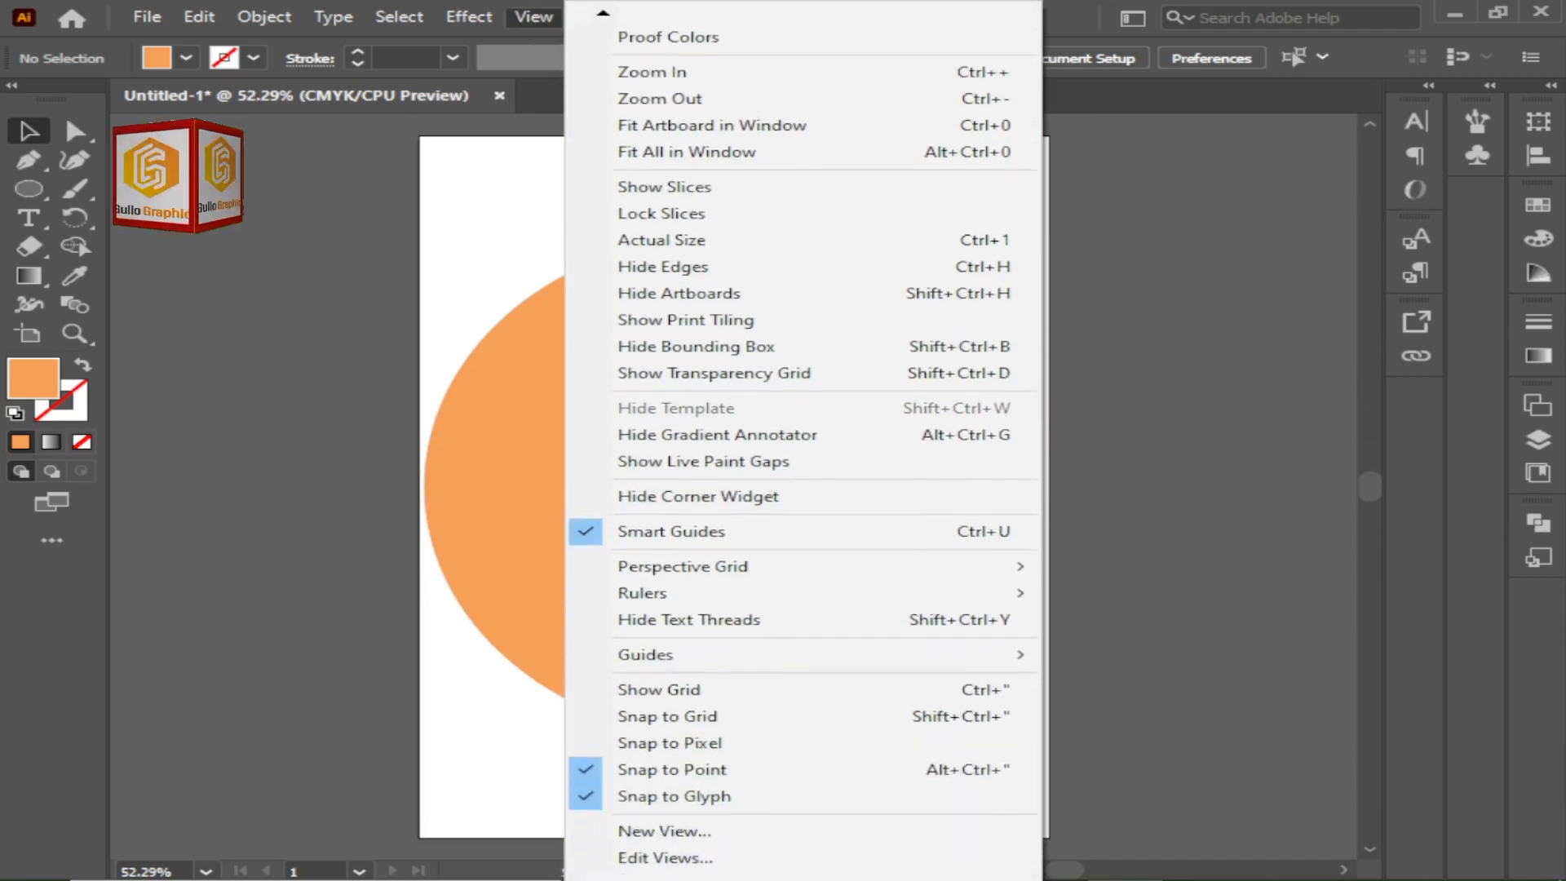
mouse_move(600, 14)
mouse_move(1022, 197)
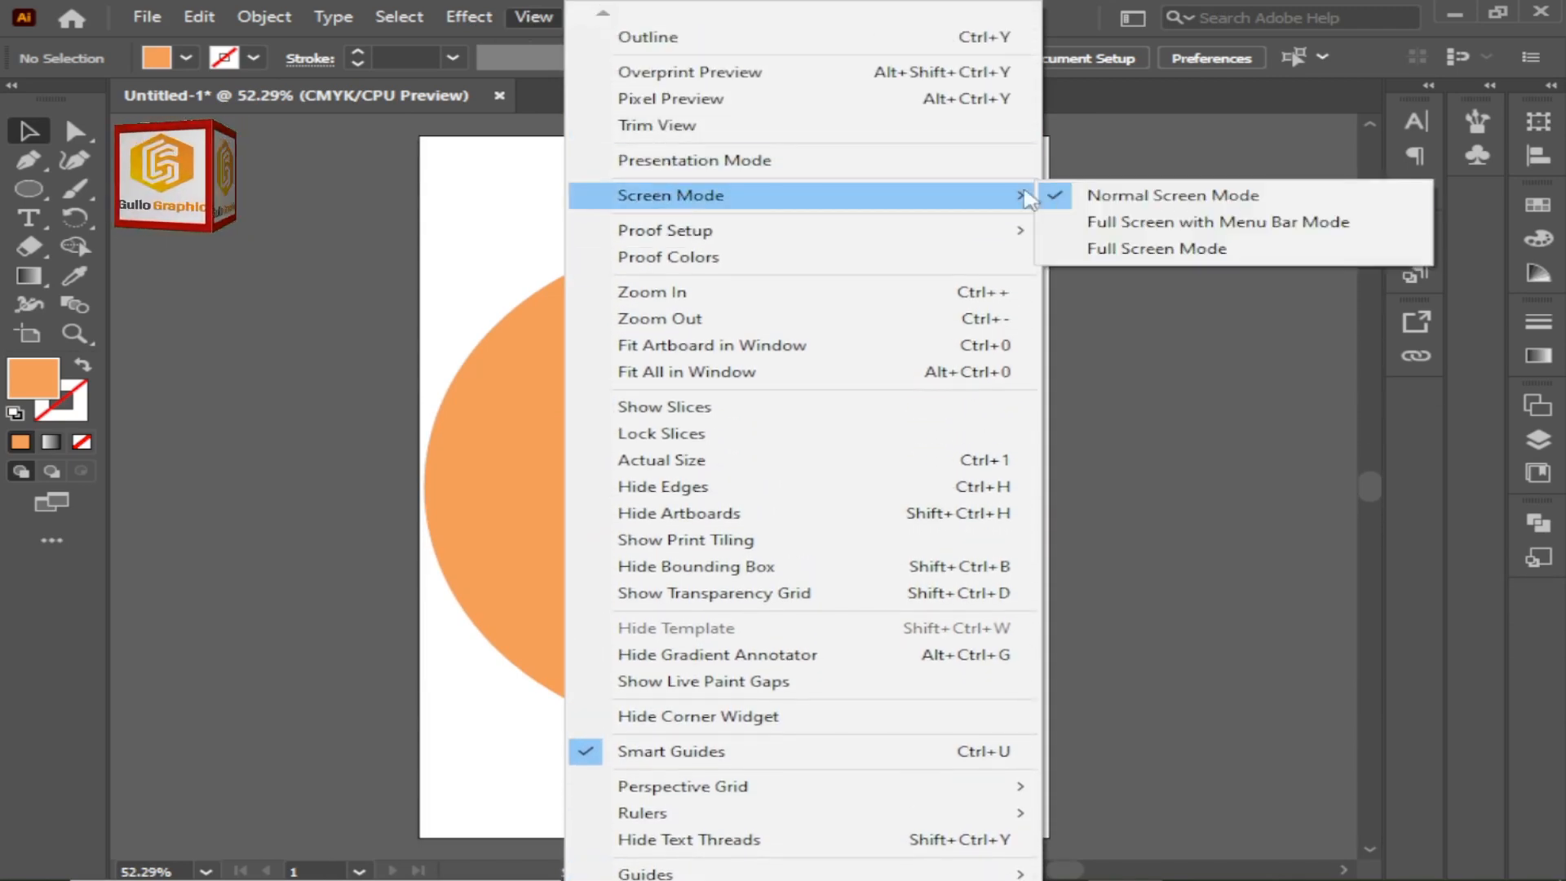
click(1154, 250)
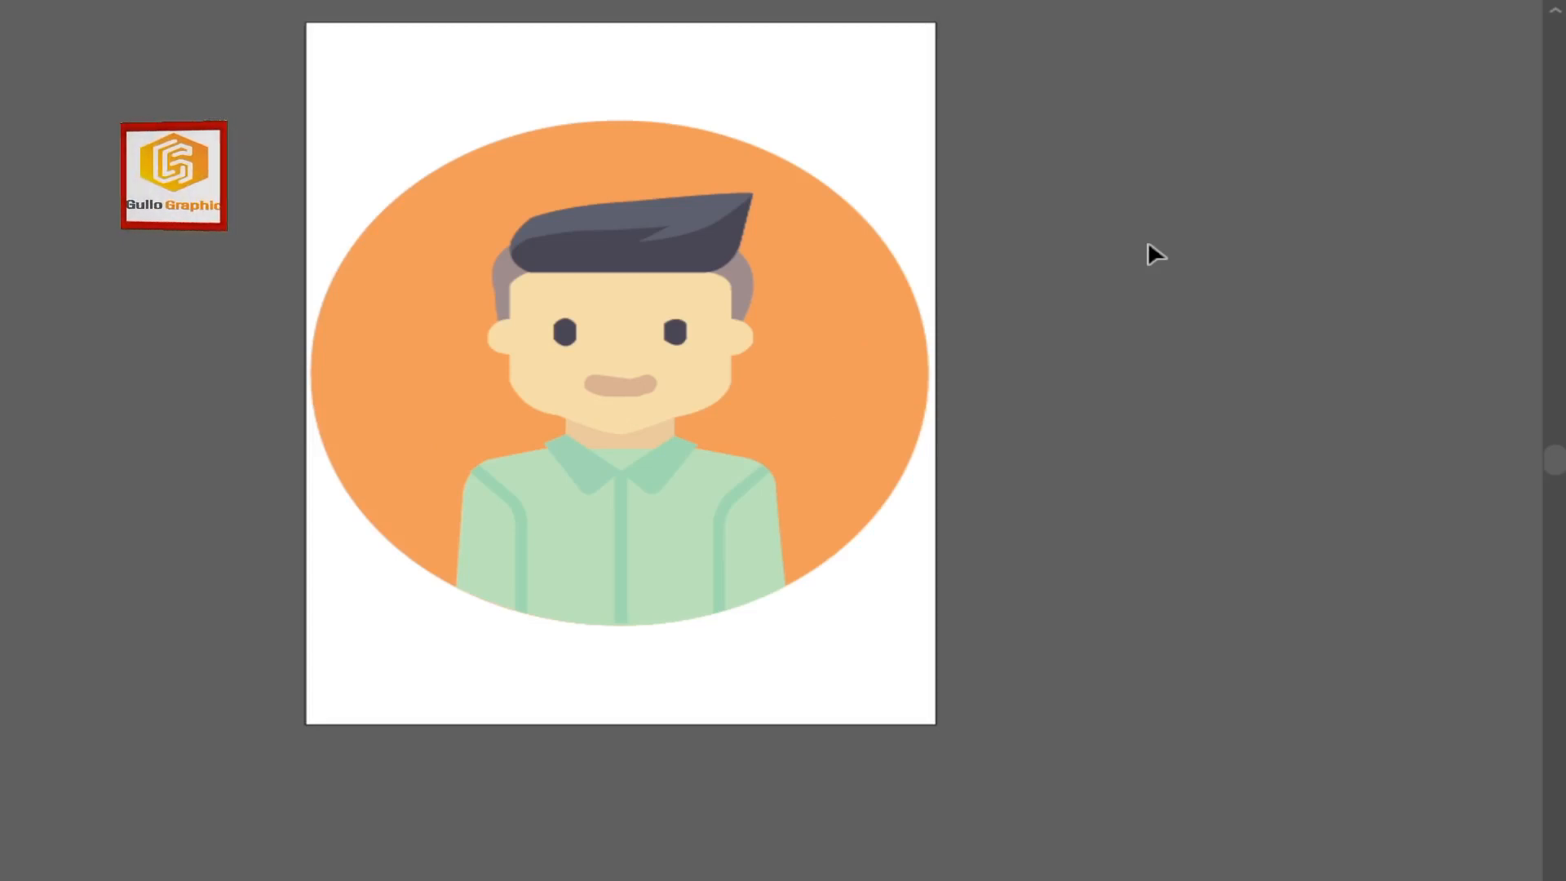
key(Escape)
click(526, 16)
mouse_move(928, 208)
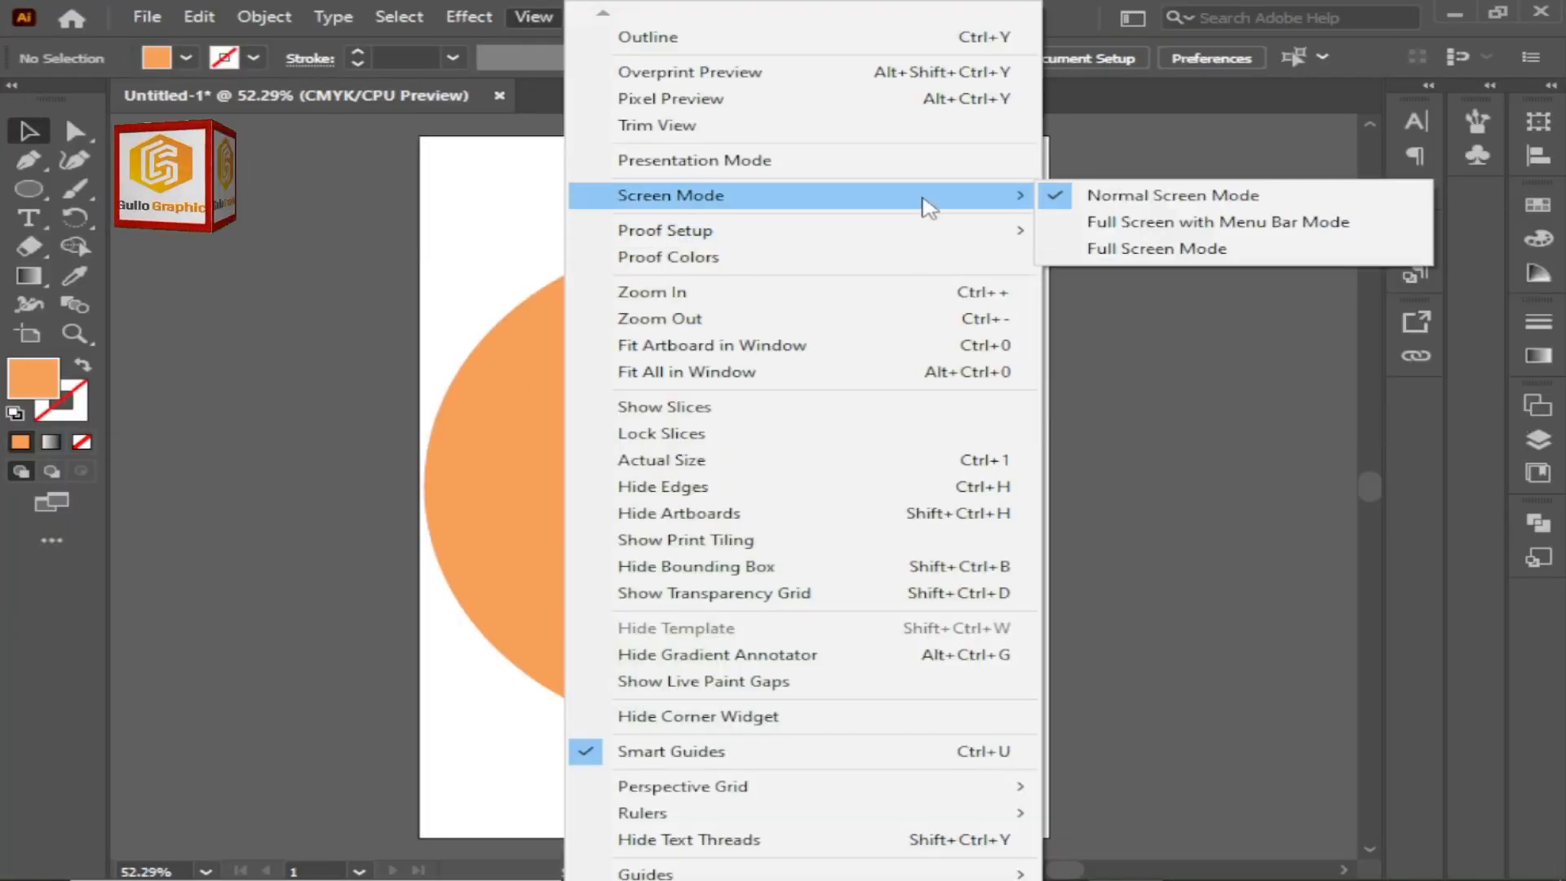
click(1141, 196)
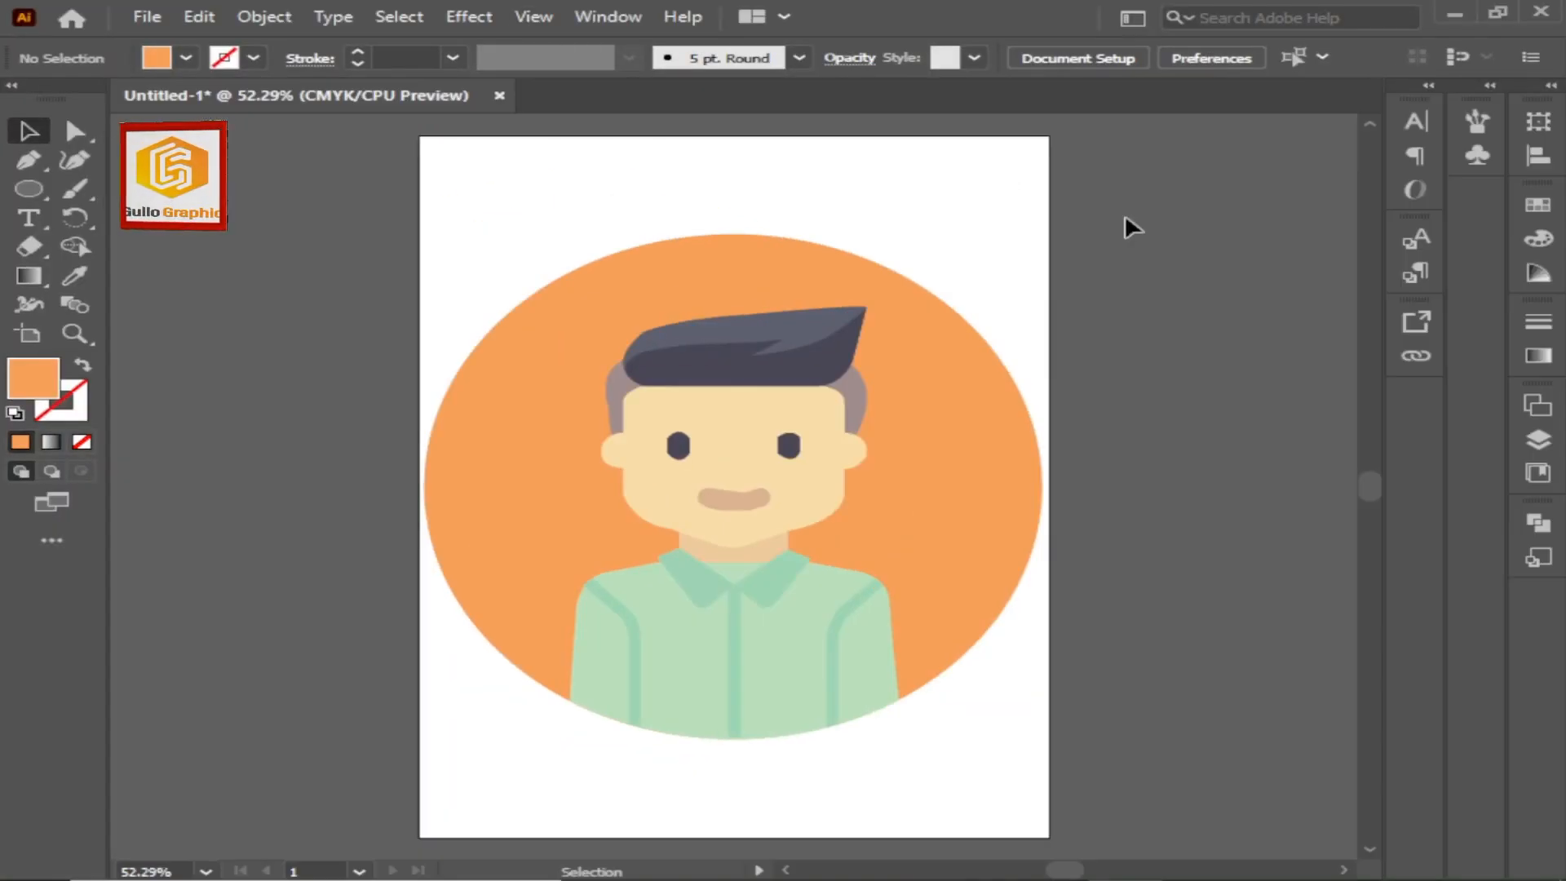
Inspect the finished portrait in Full Screen Mode, centred on the screen and zoomed in
click(528, 17)
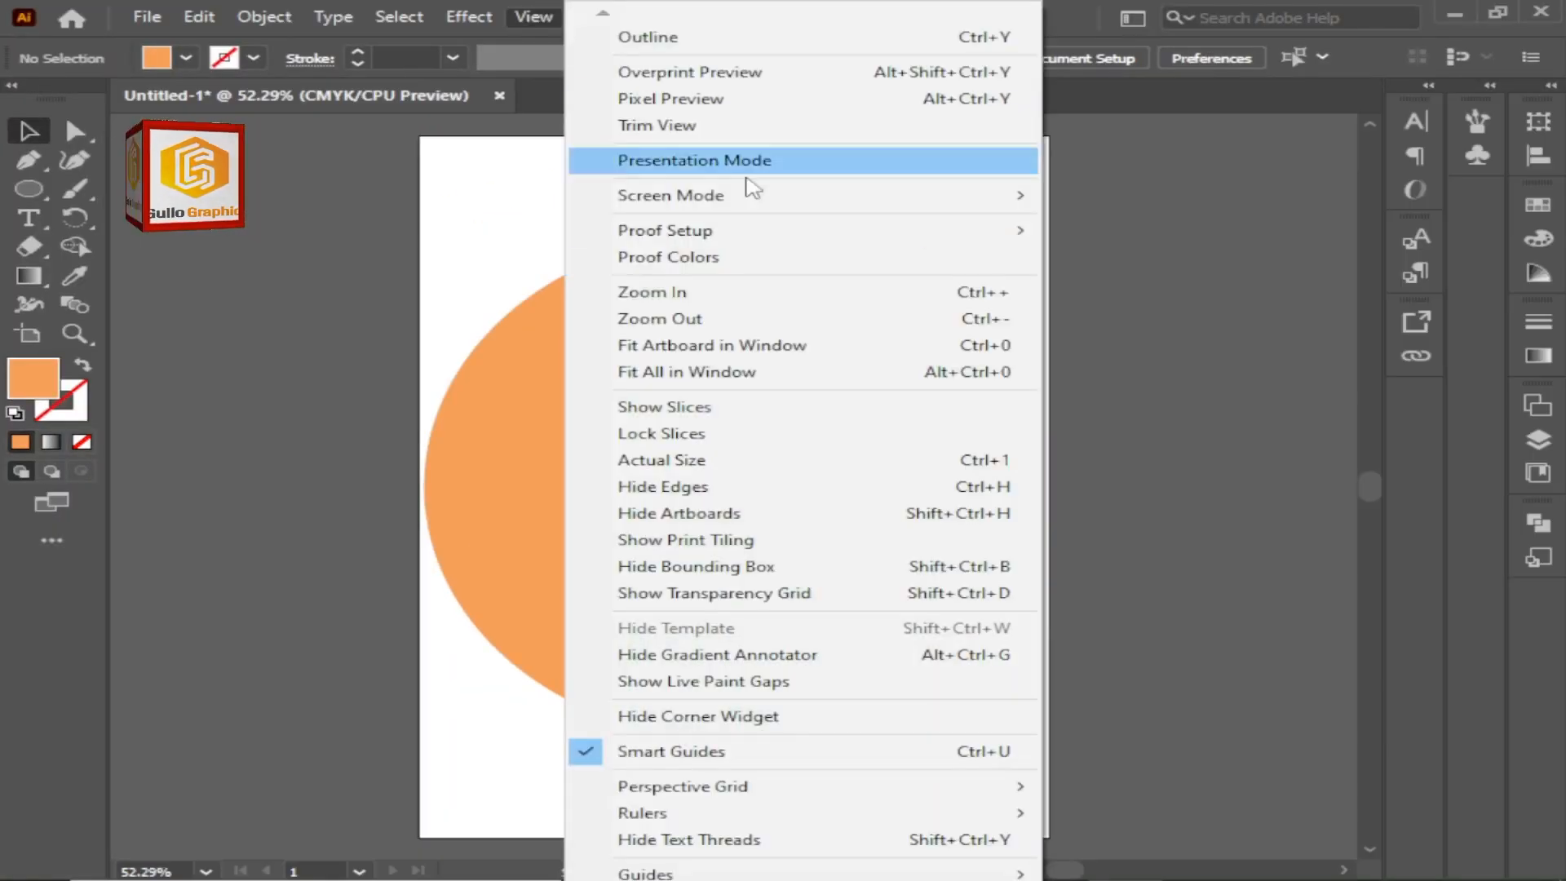
mouse_move(994, 195)
click(1103, 364)
click(786, 870)
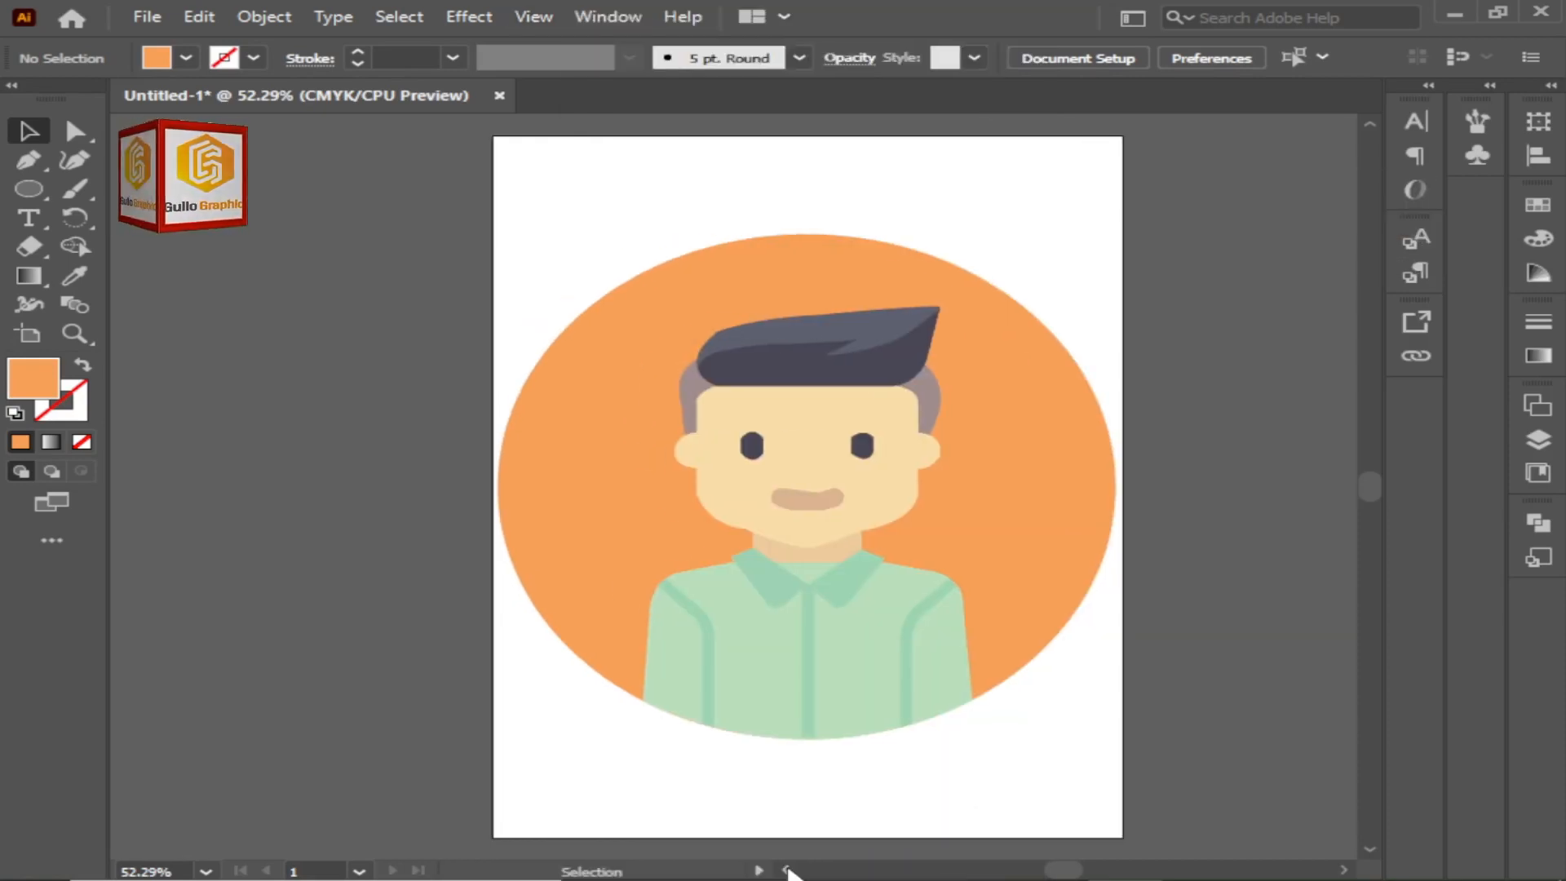
click(529, 16)
mouse_move(995, 195)
click(1116, 245)
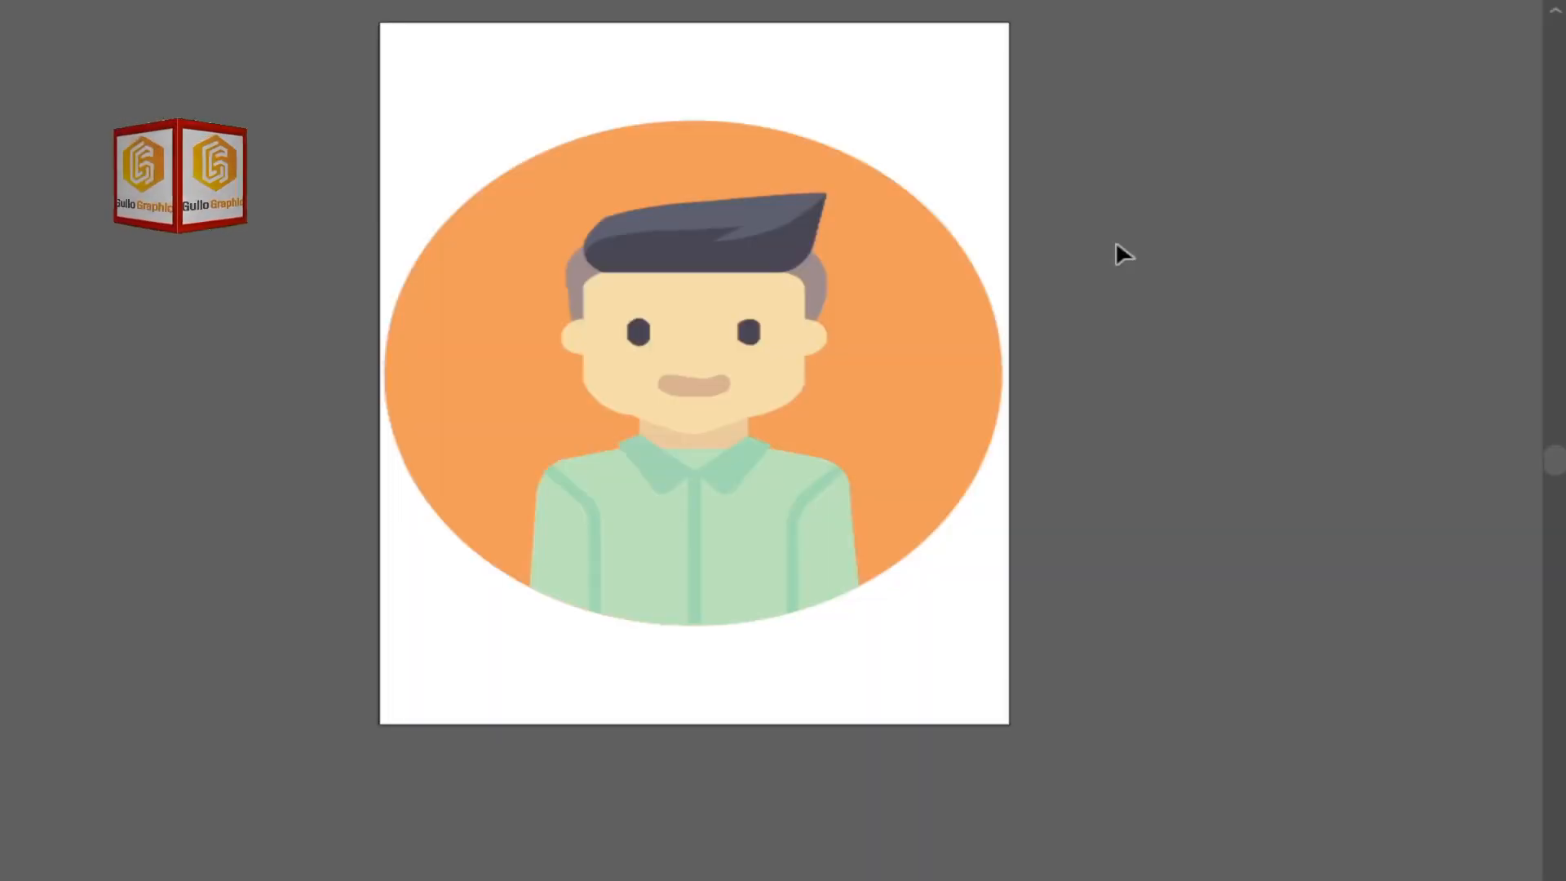
scroll(814, 286, down, 1)
click(729, 878)
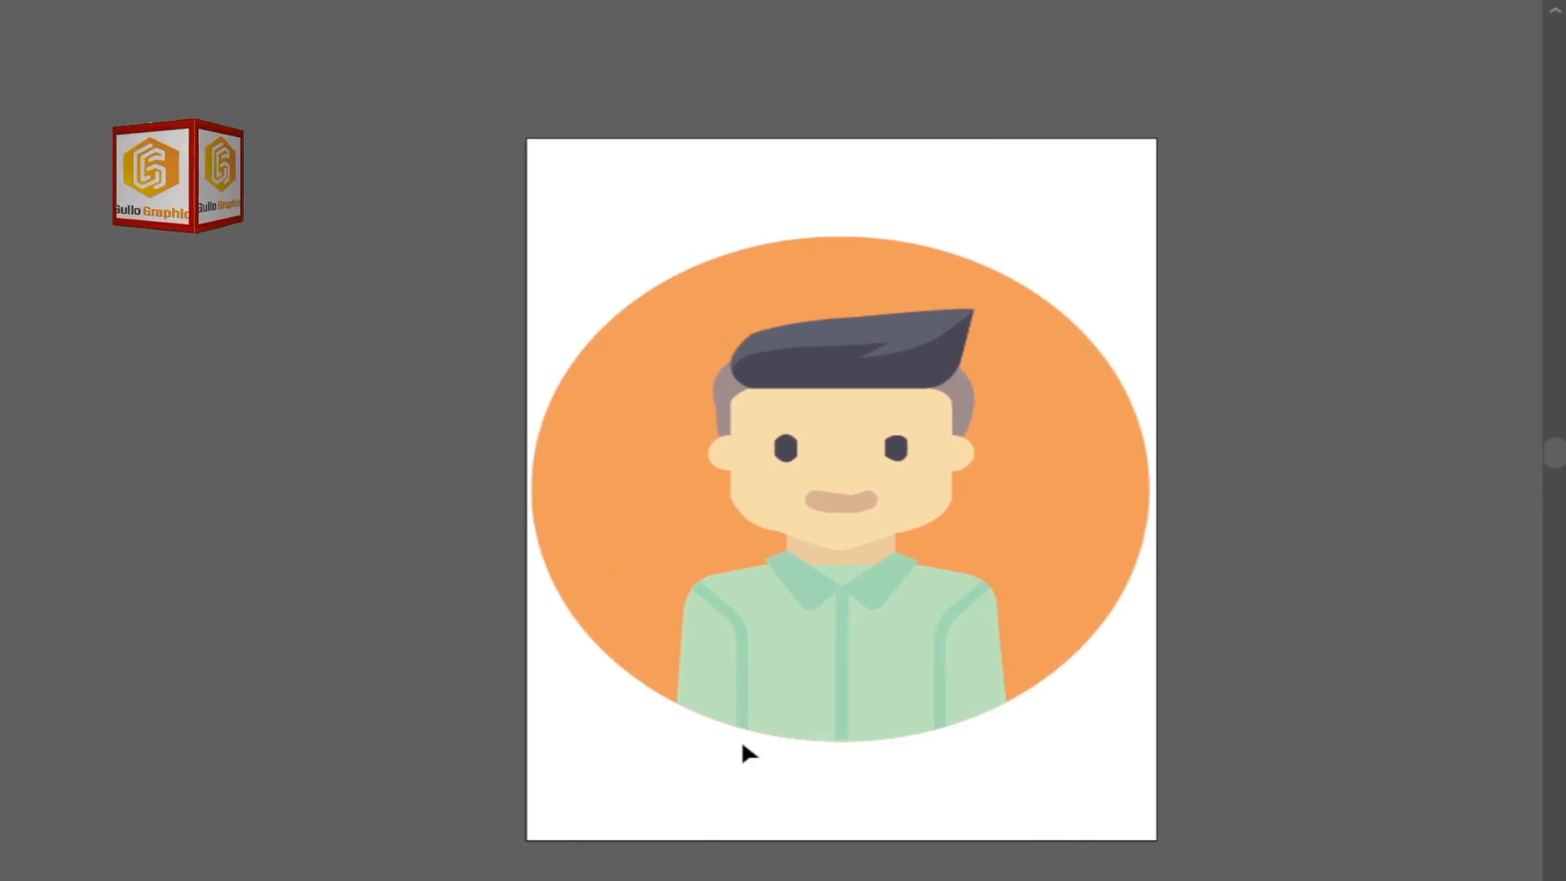
key(z)
click(743, 746)
drag(881, 507, 771, 829)
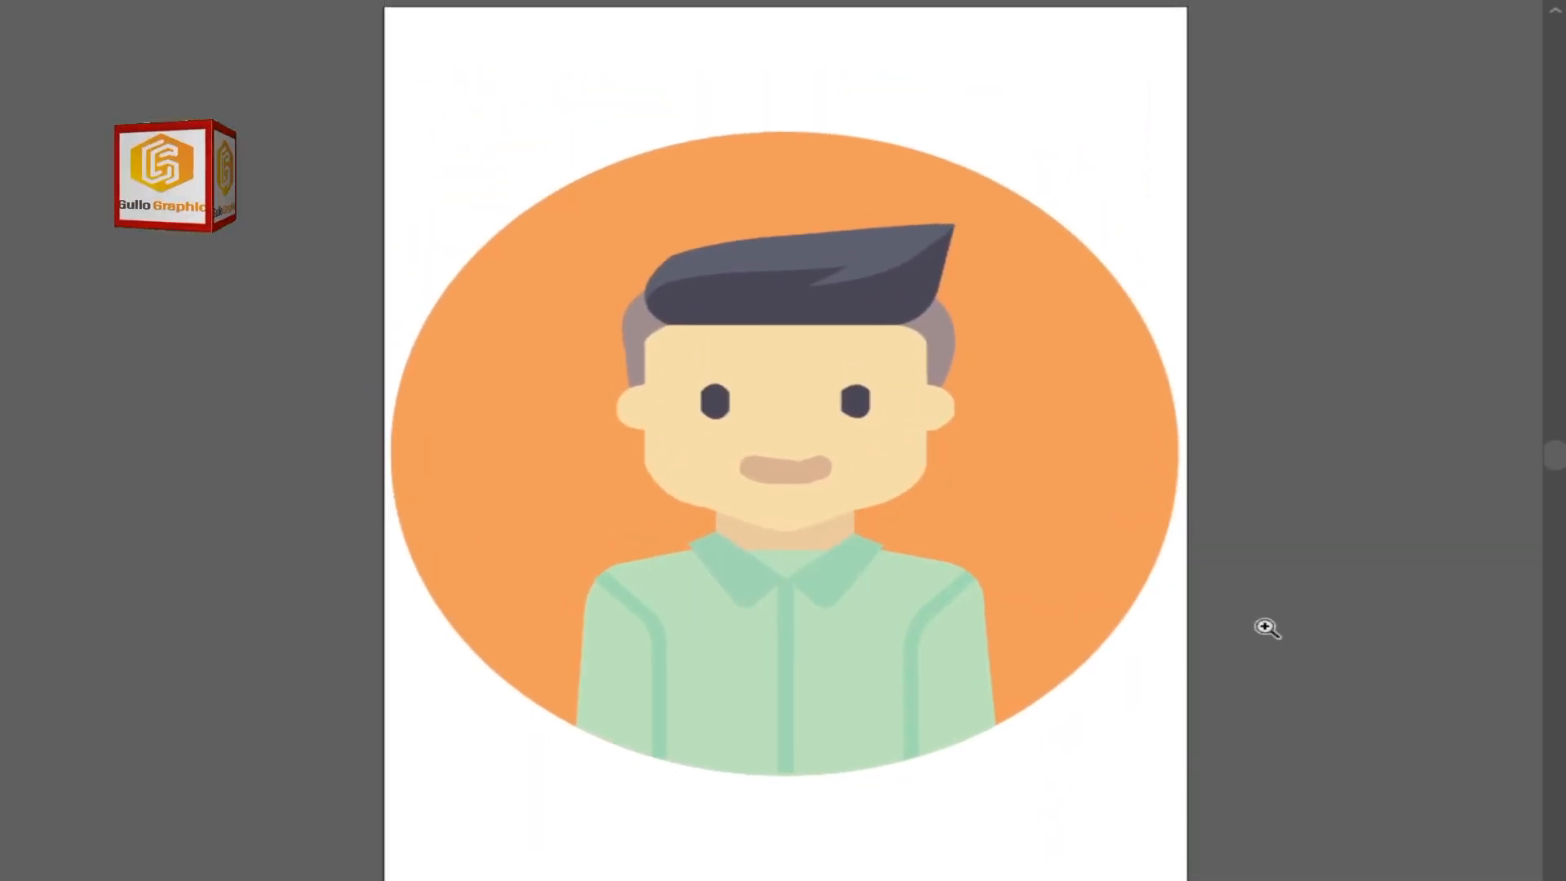